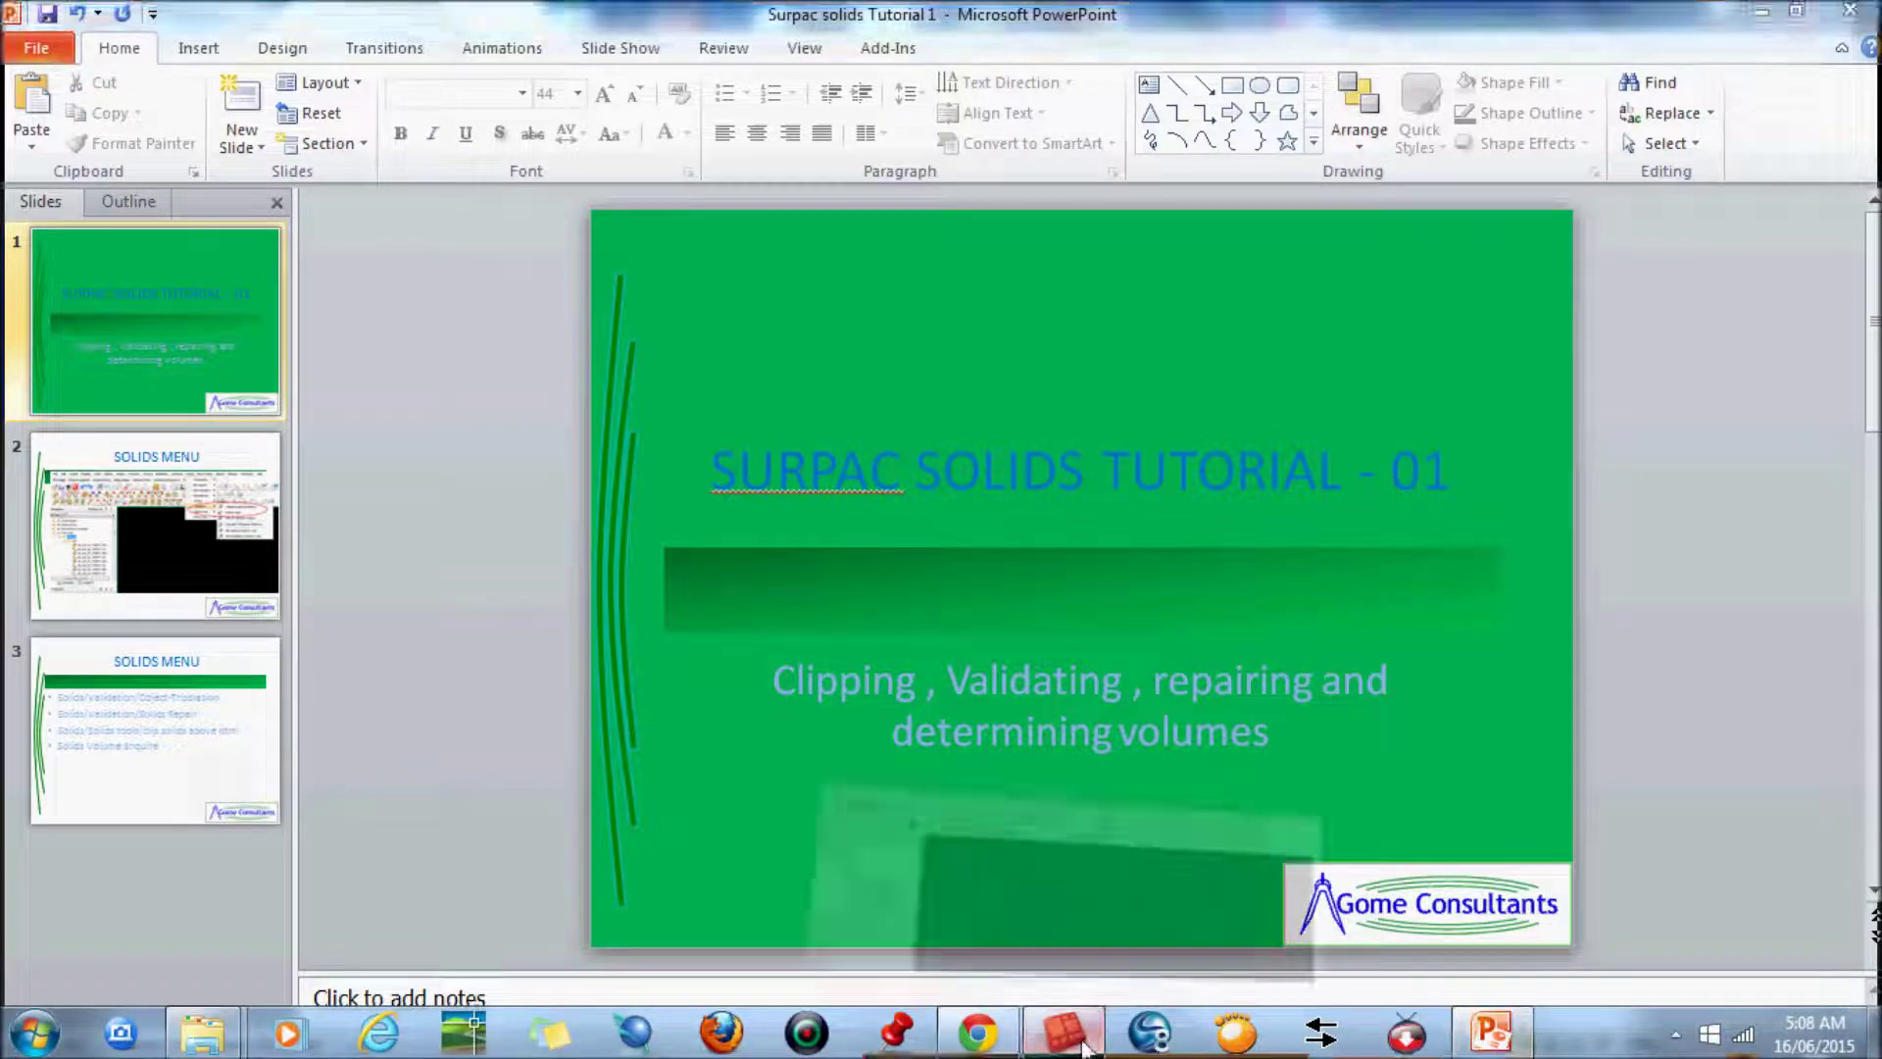
Switch to Surpac and load the asb-hvkgrid-central-150601_a.dtm surface from the Kerry Bu folder into the graphics view.
click(1084, 1049)
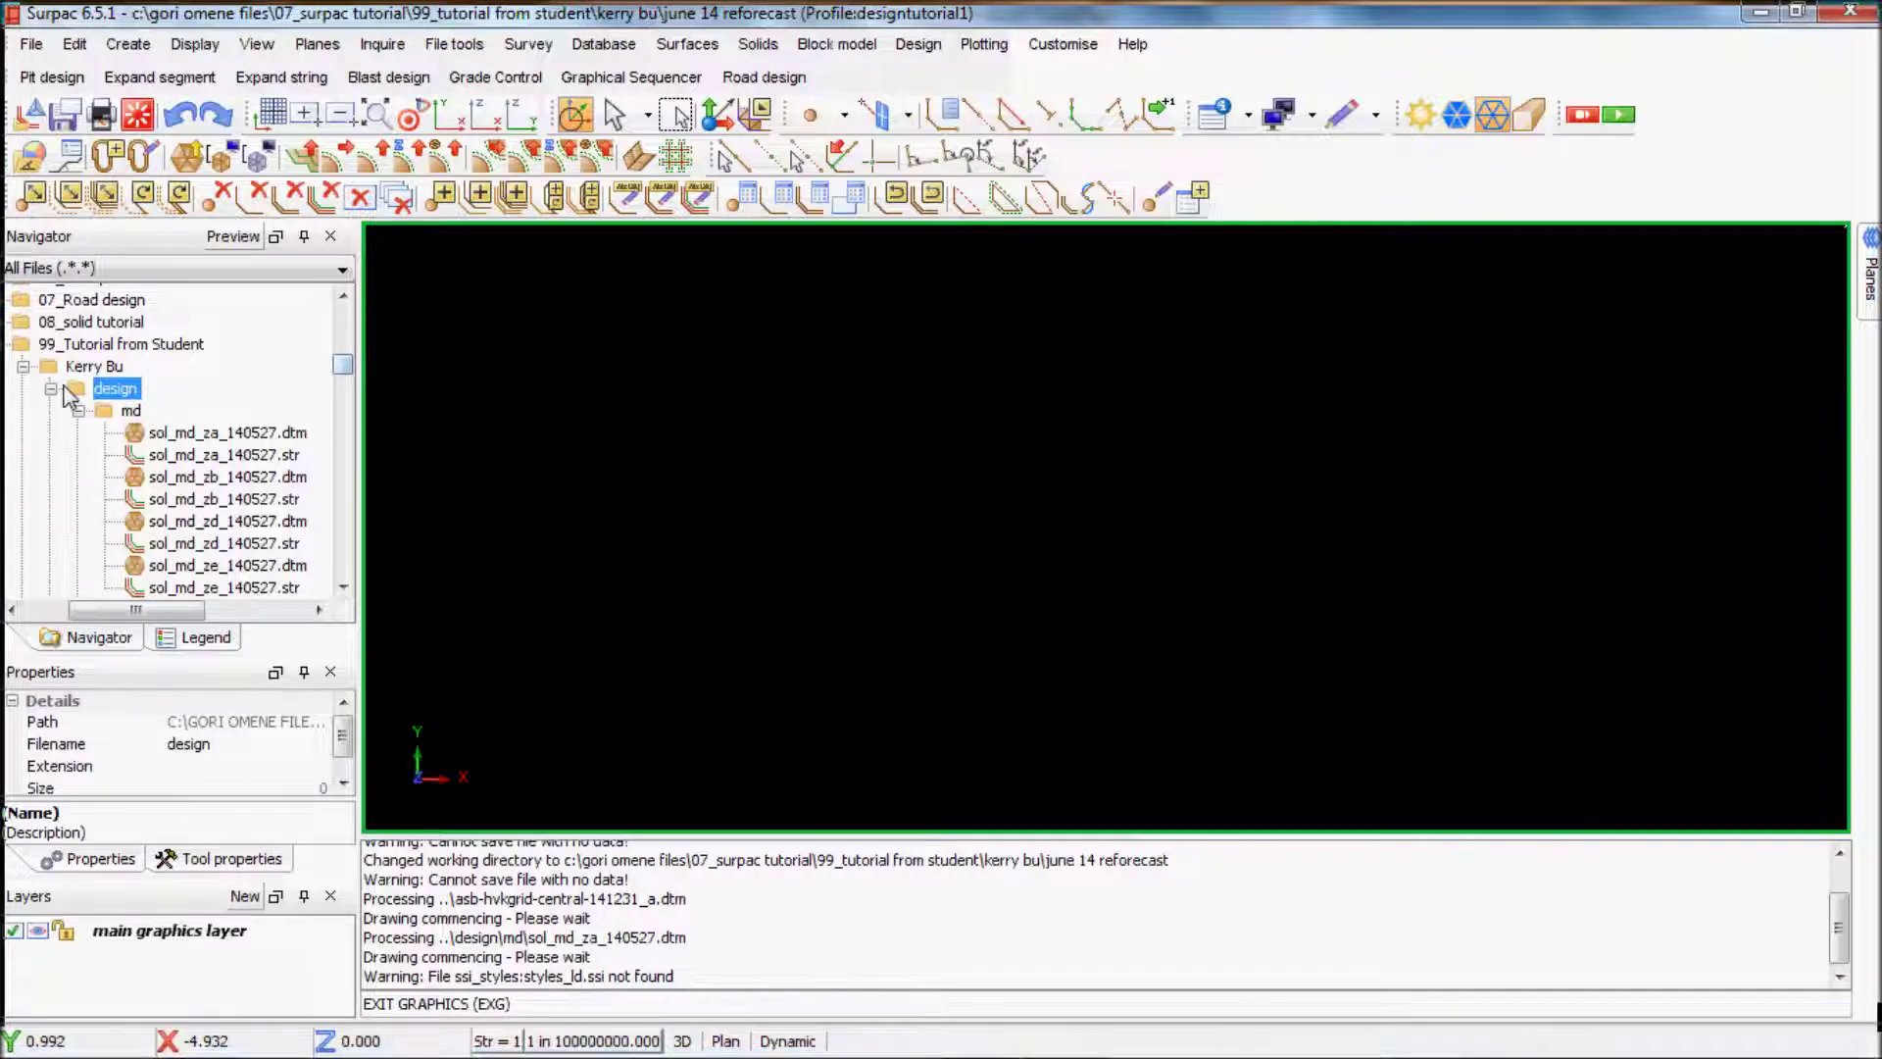
scroll(162, 412, down, 2)
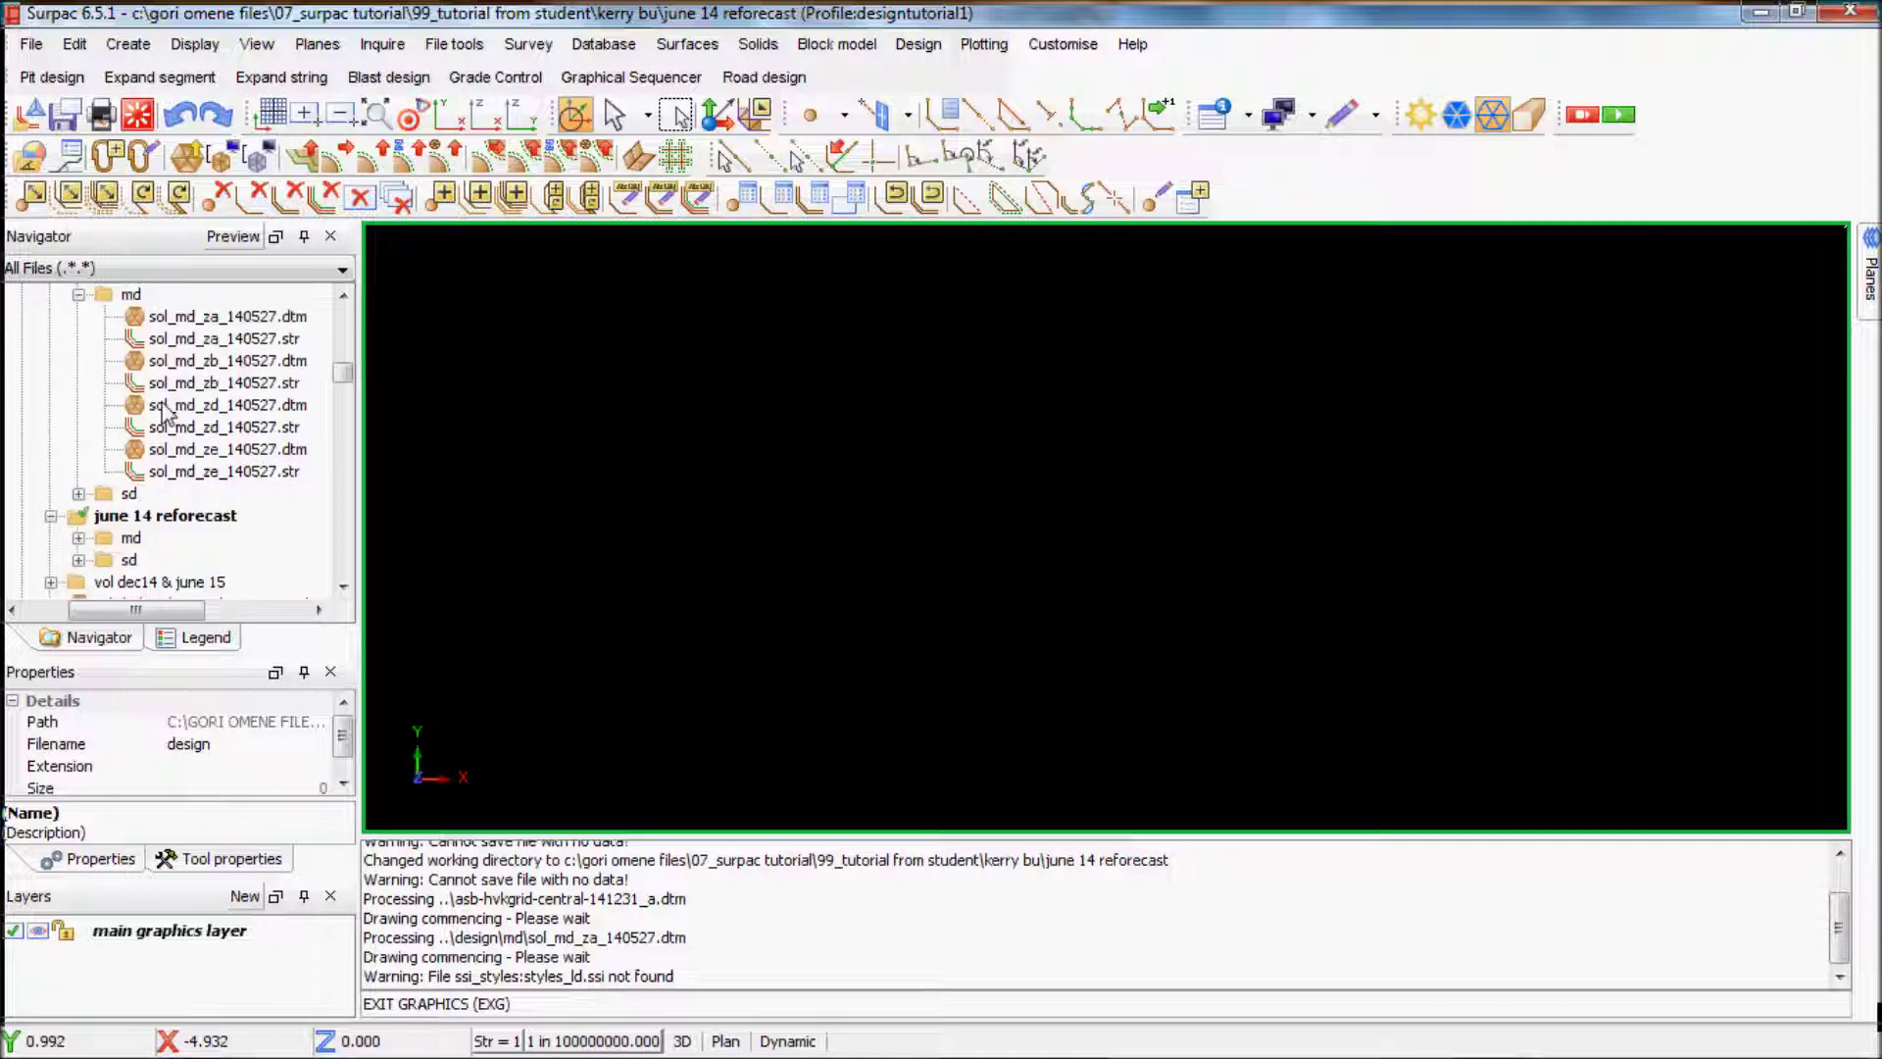
click(152, 516)
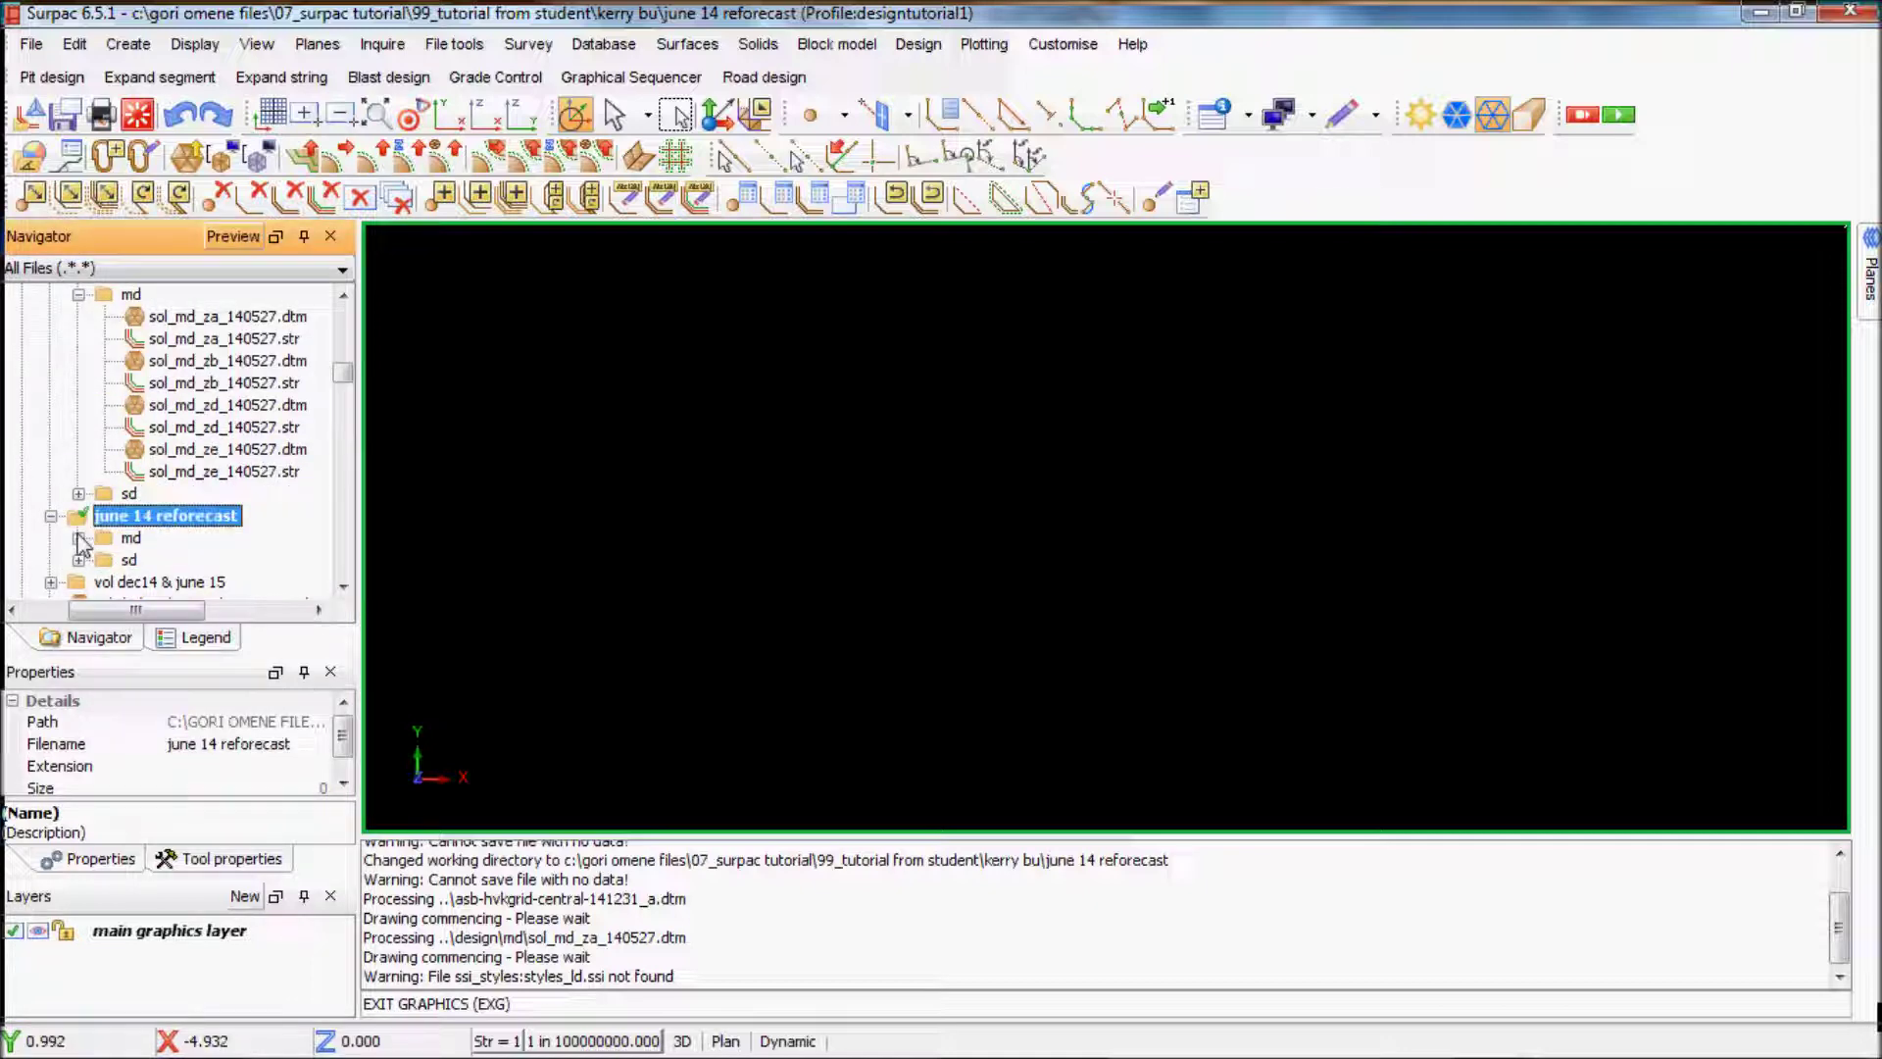
scroll(83, 546, up, 1)
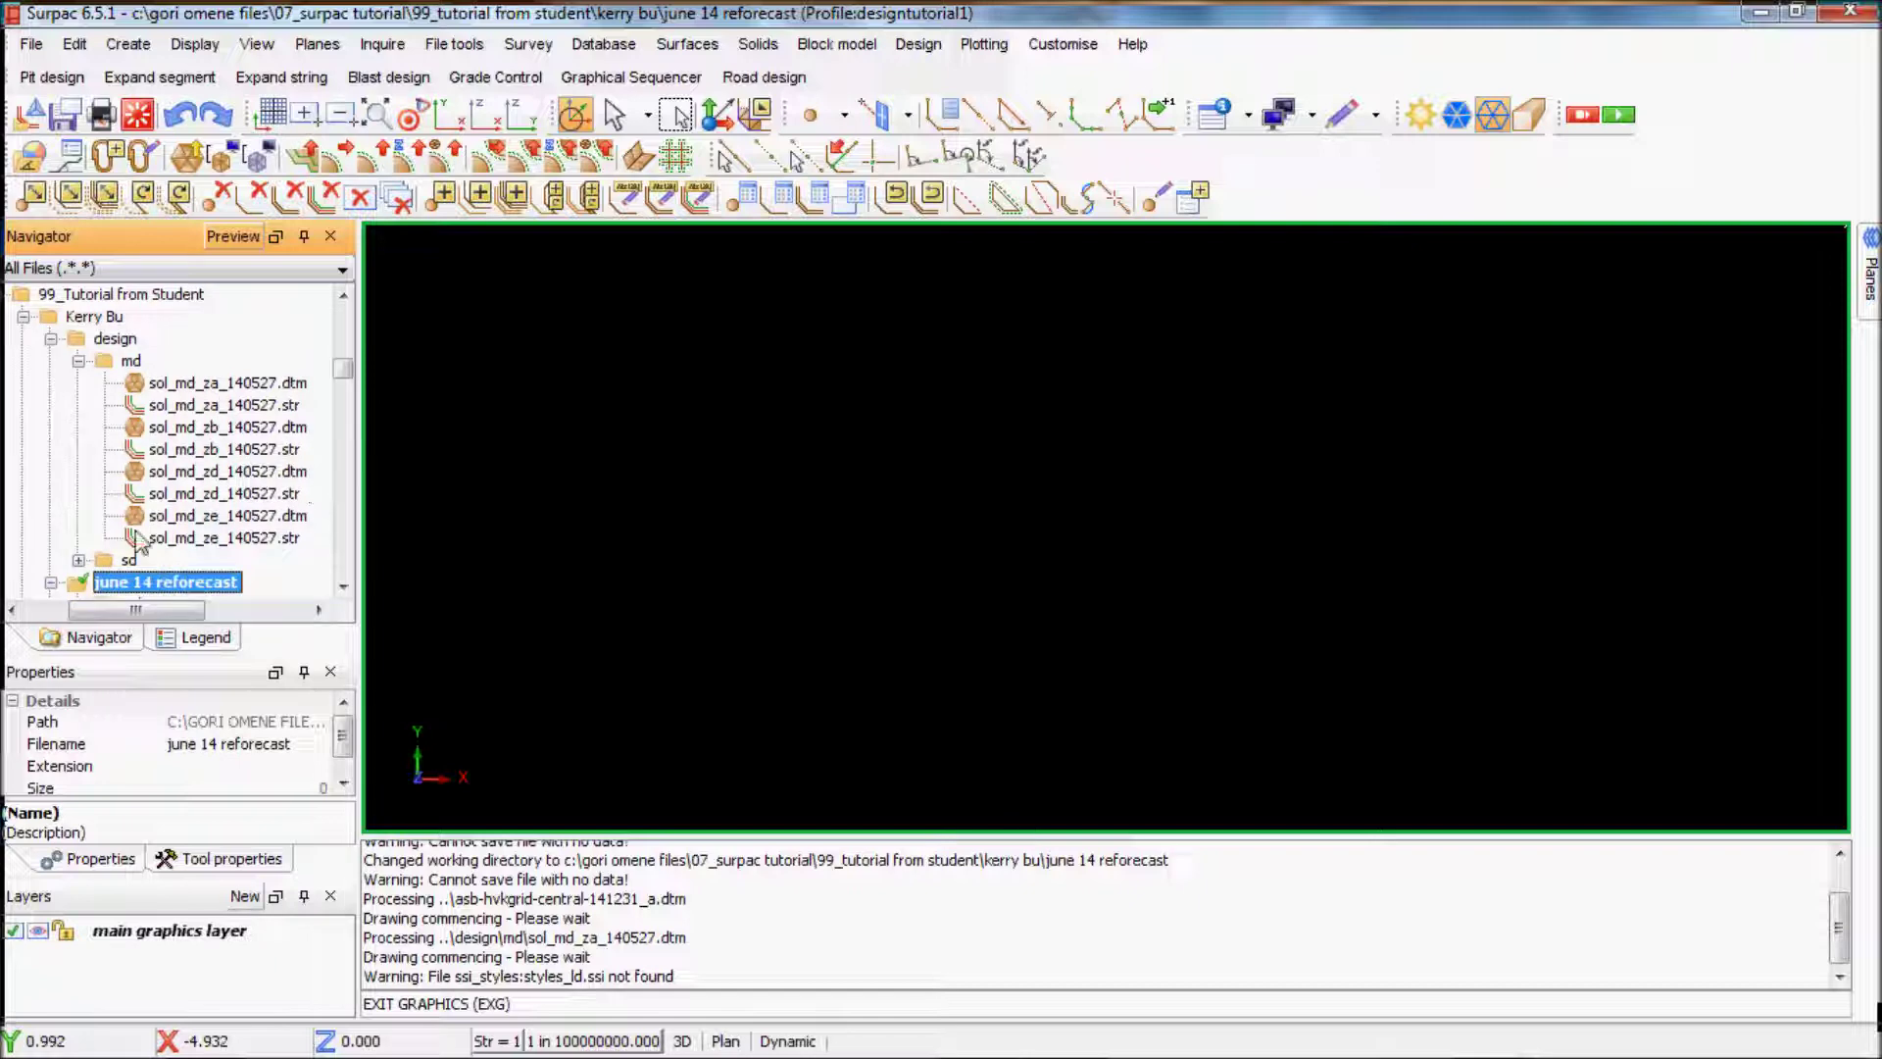
scroll(141, 542, down, 2)
click(245, 539)
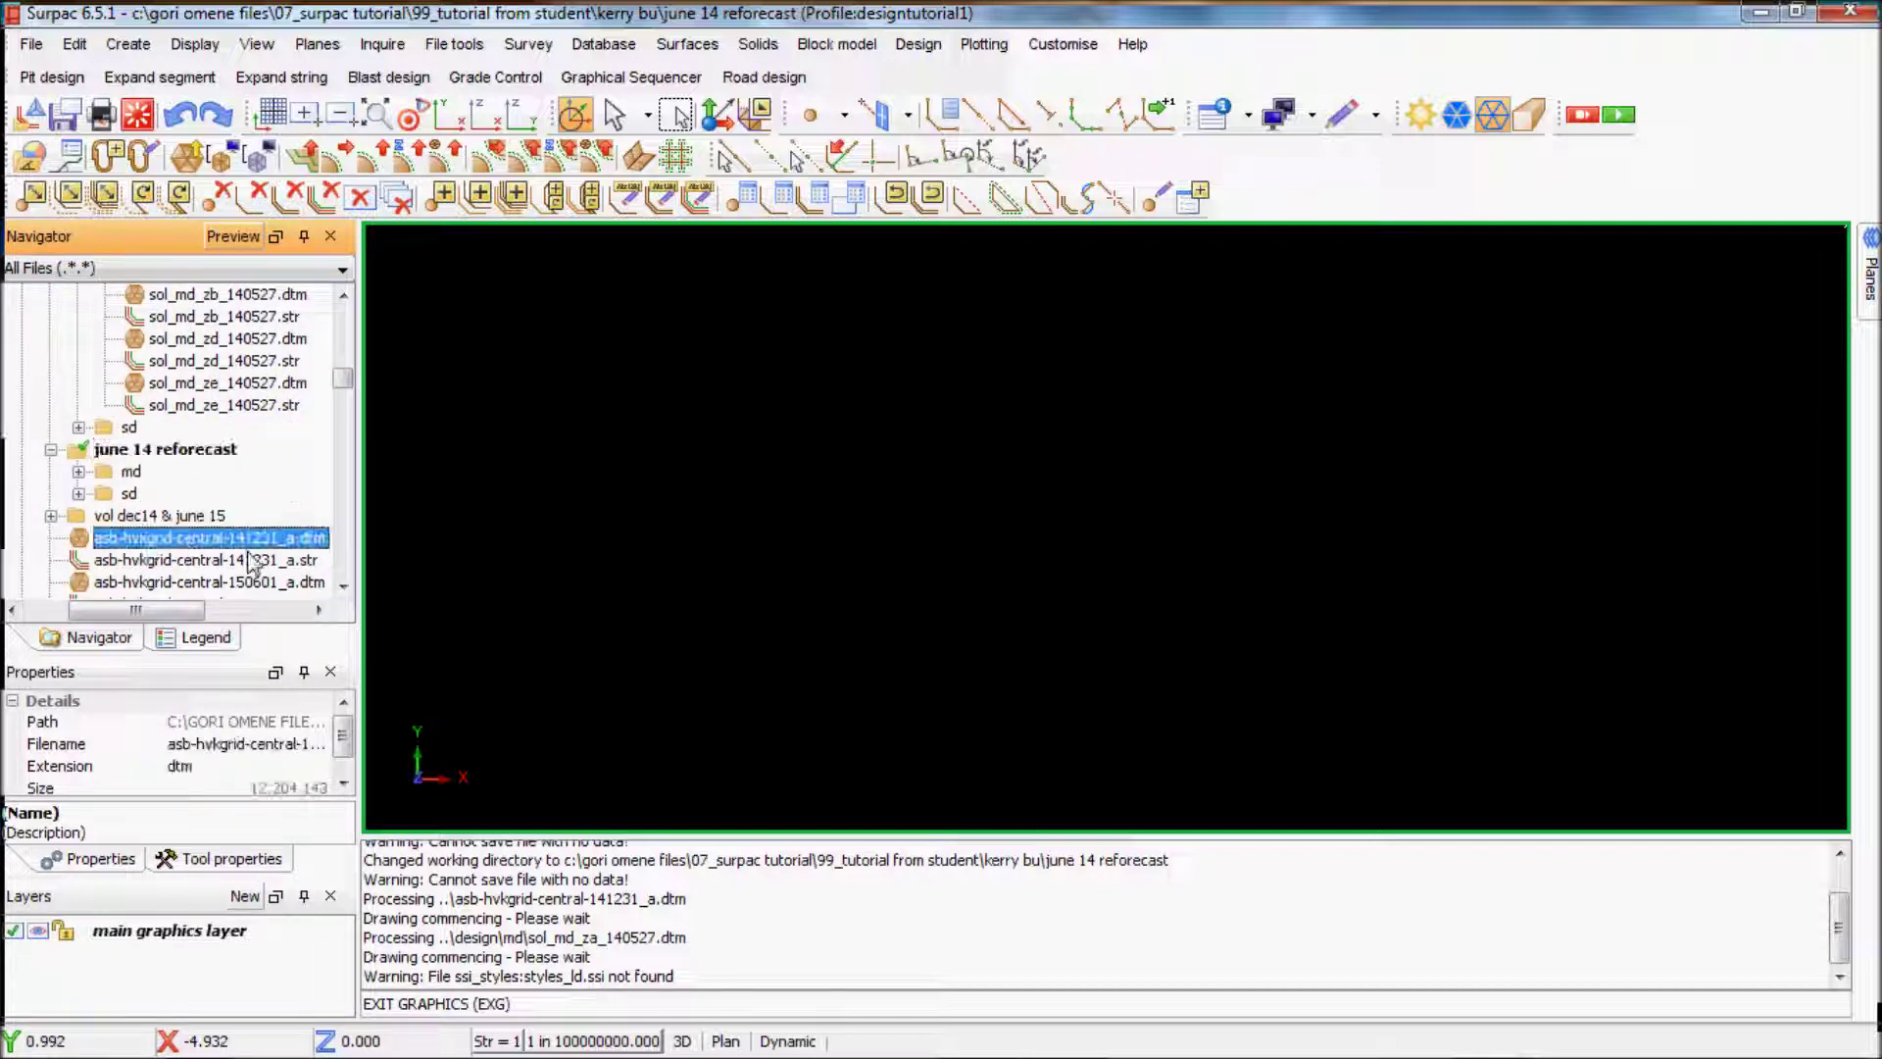
scroll(250, 560, down, 1)
drag(238, 515, 1252, 490)
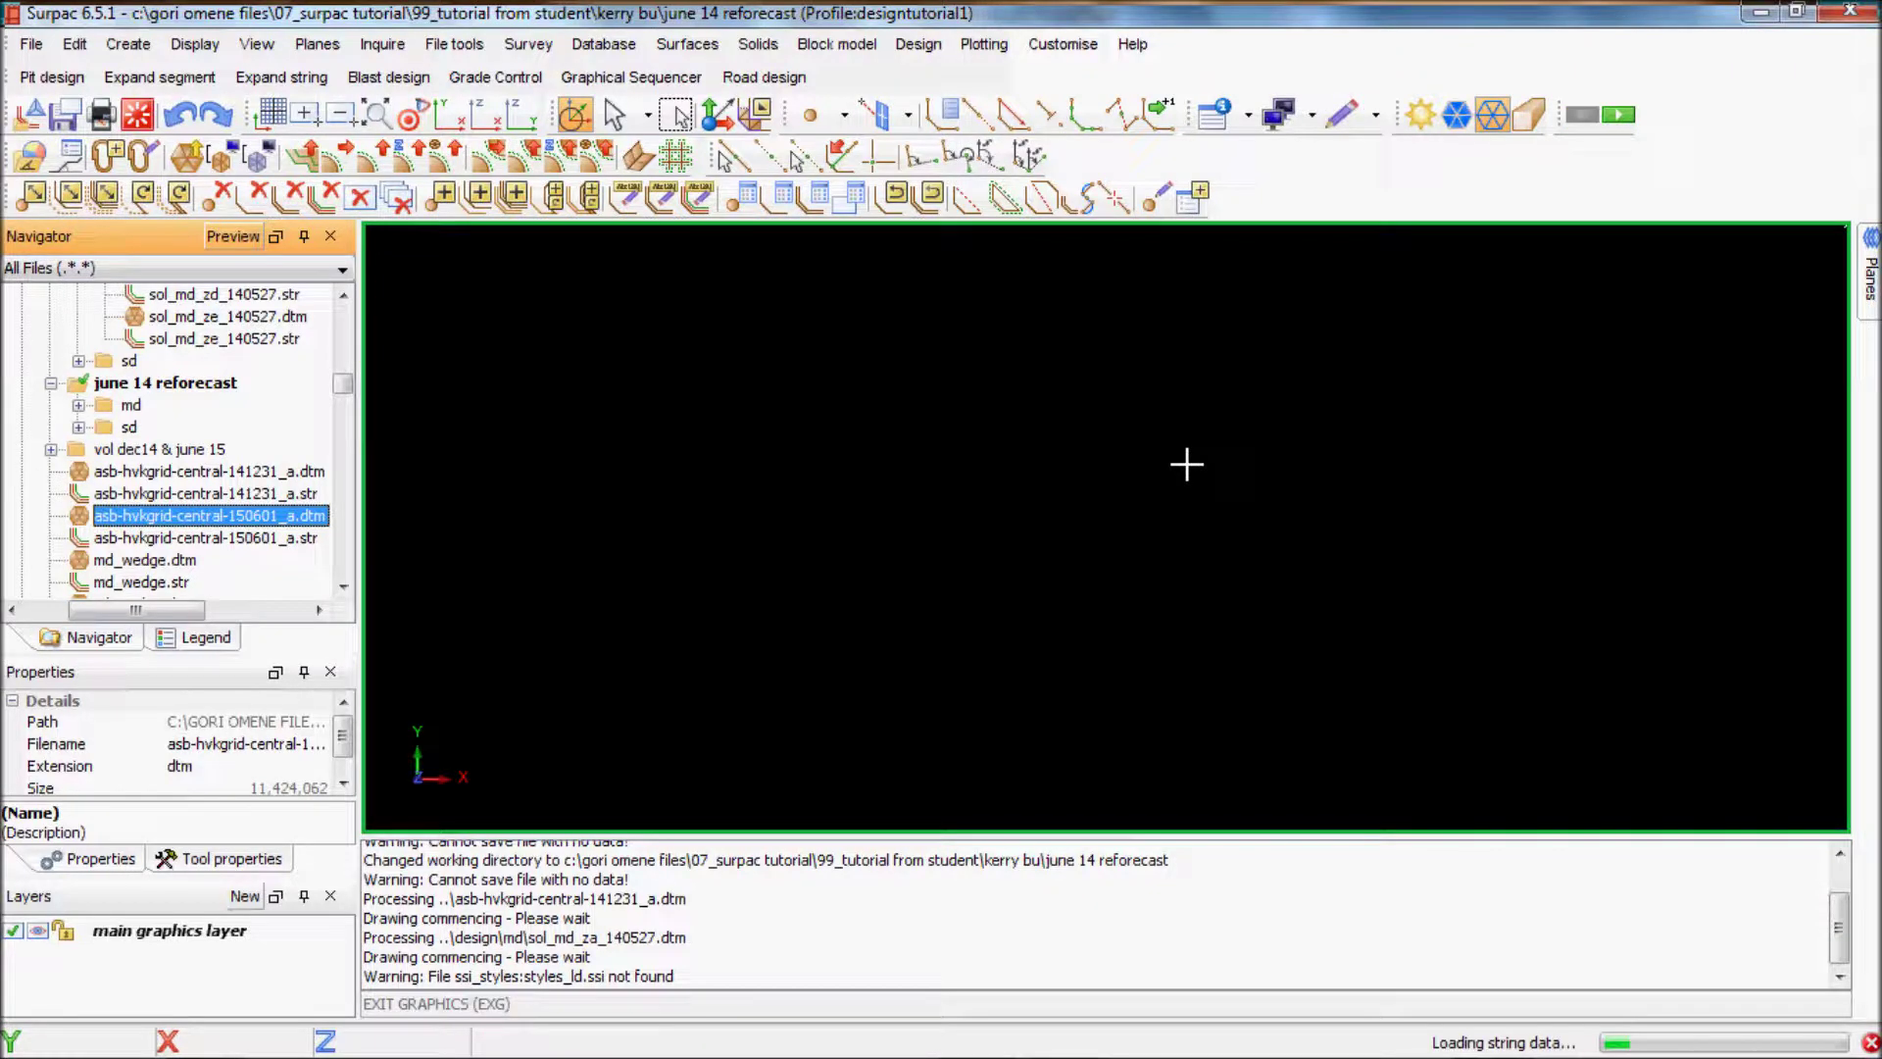
scroll(1004, 505, up, 3)
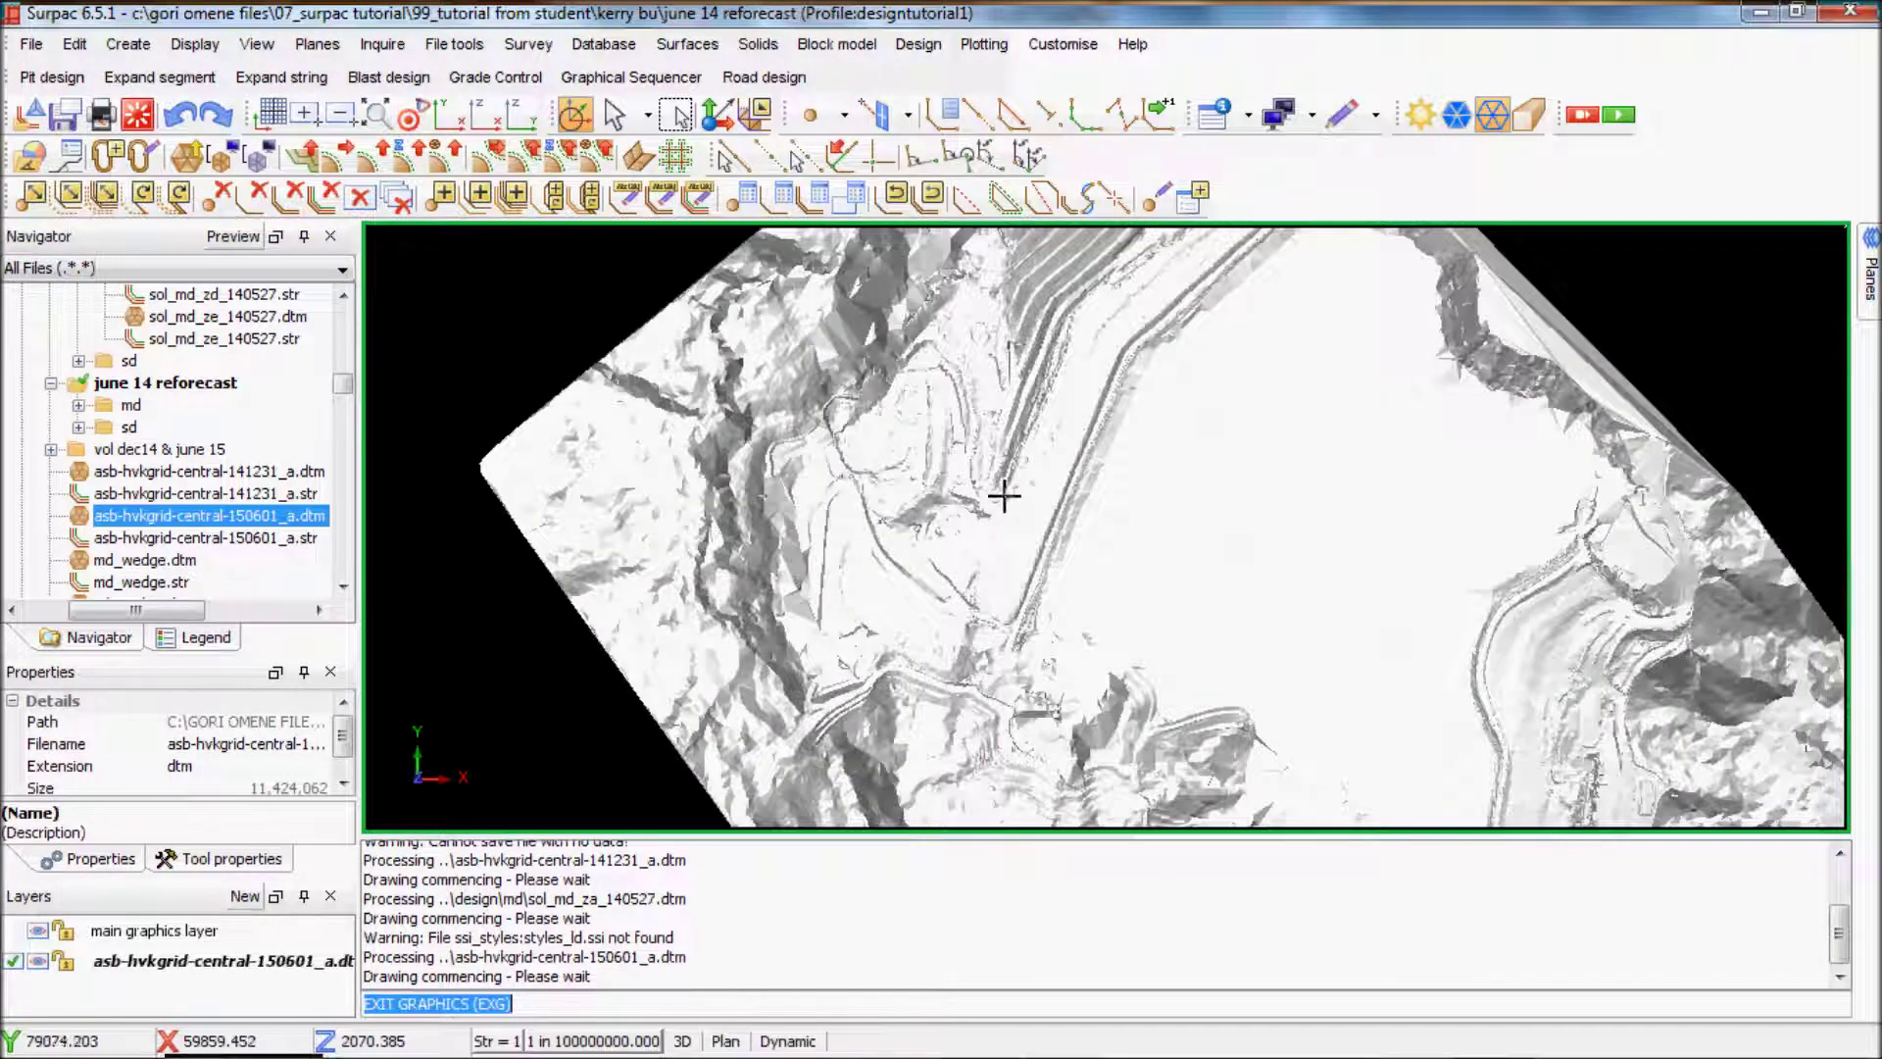
drag(1004, 497, 1063, 458)
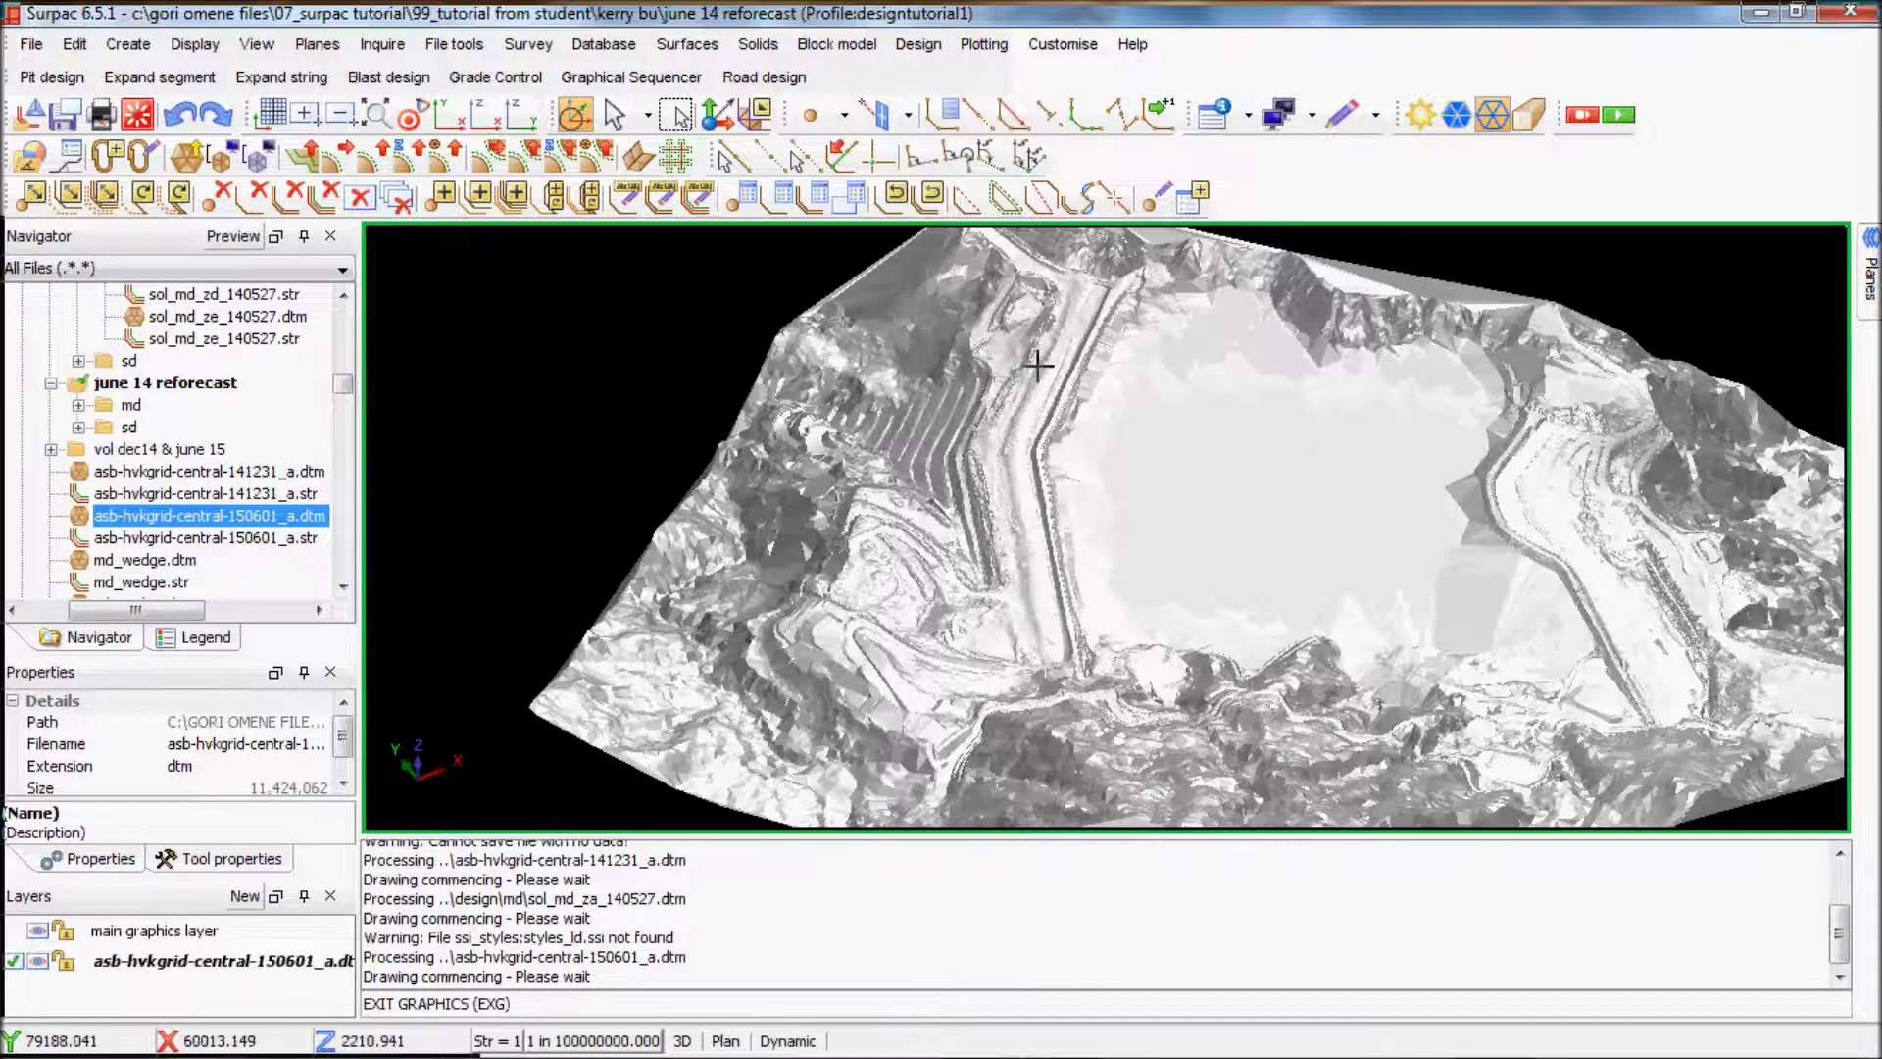
middle_drag(1037, 364, 1088, 436)
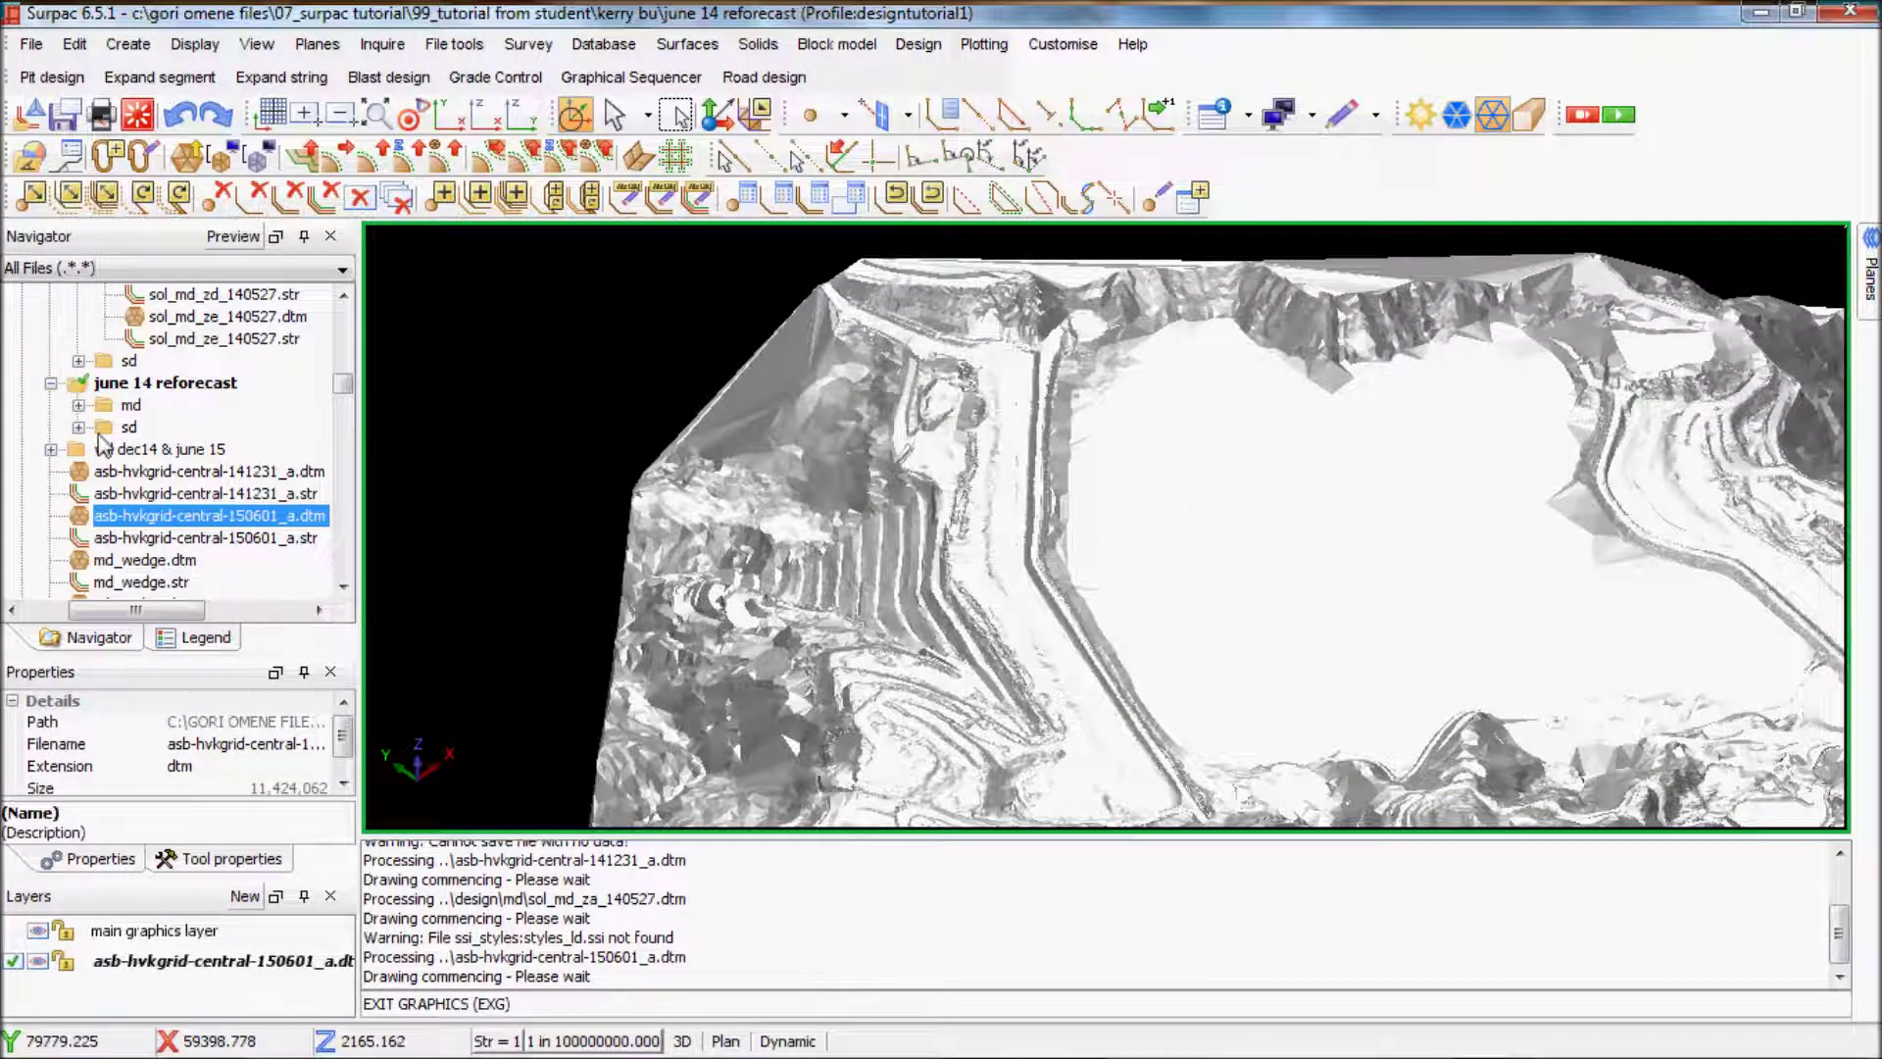
Load the solid sol_md_za_140527.dtm from the design/md folder over the surface and inspect where the two meet.
scroll(127, 427, up, 3)
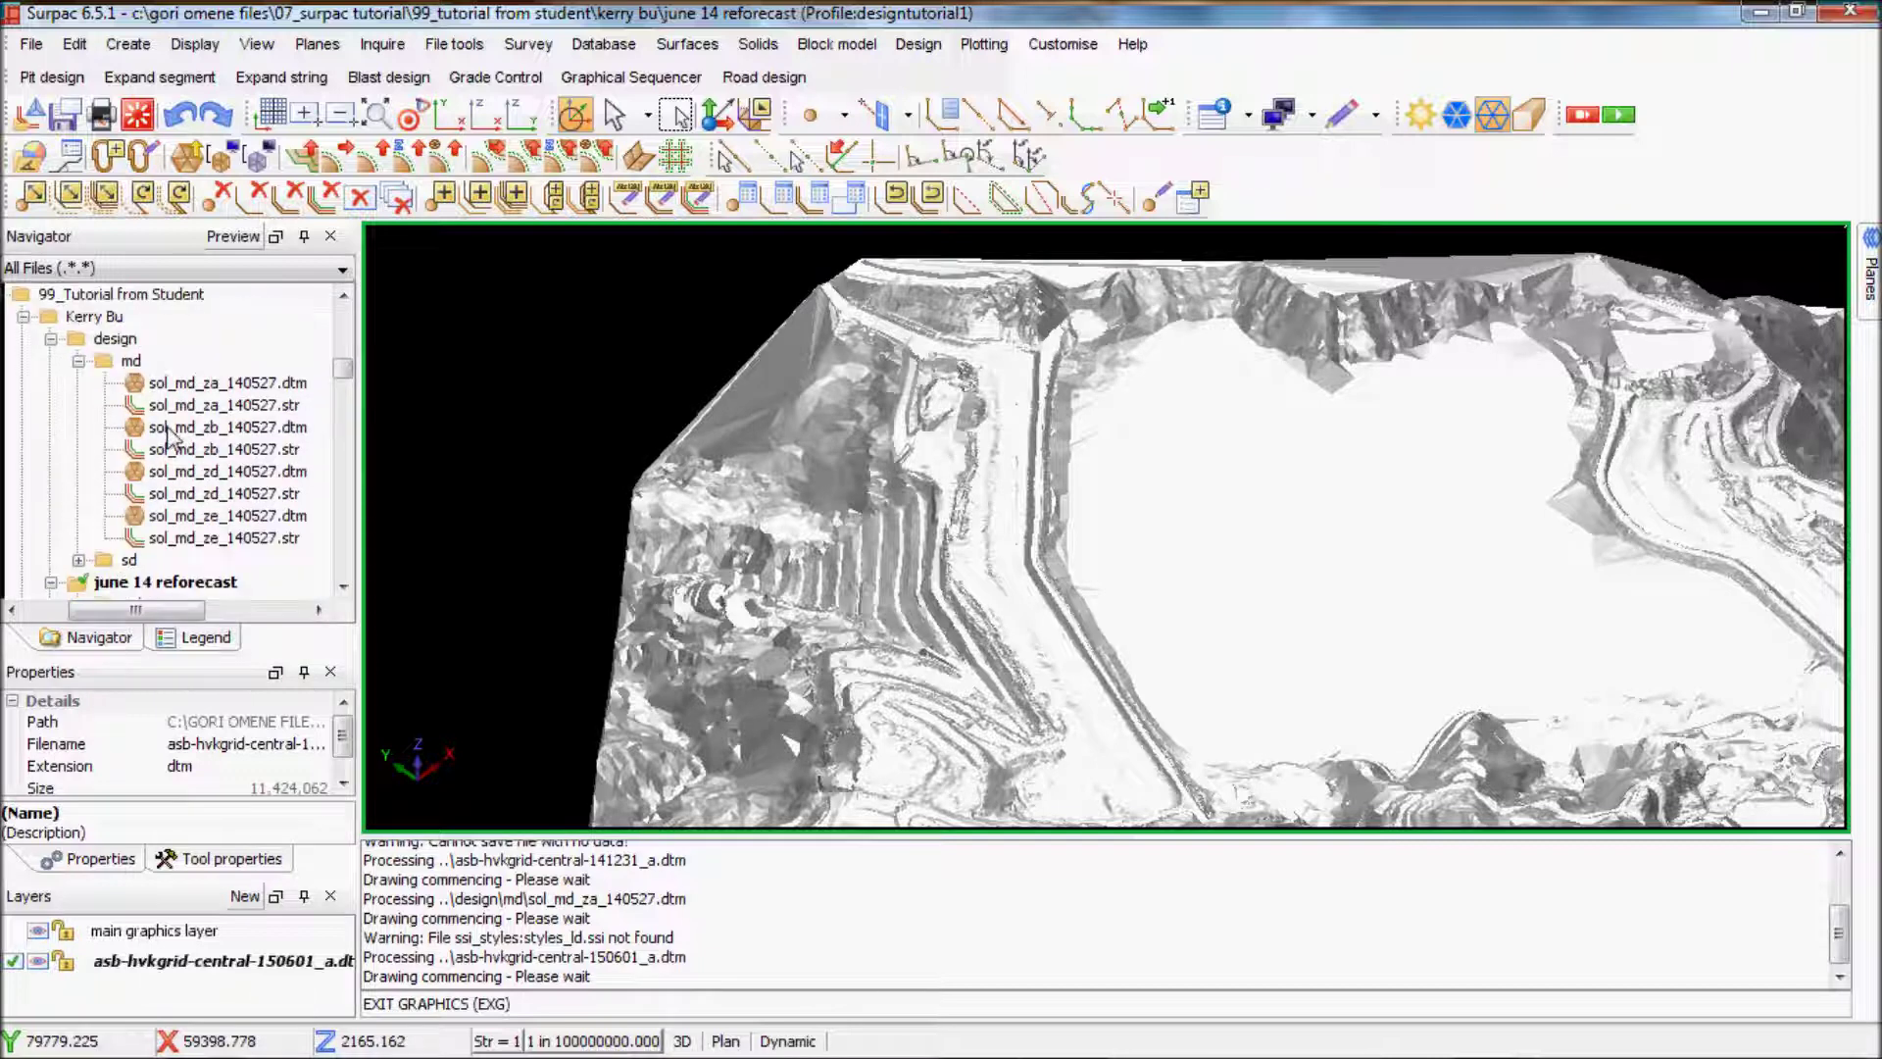
click(180, 384)
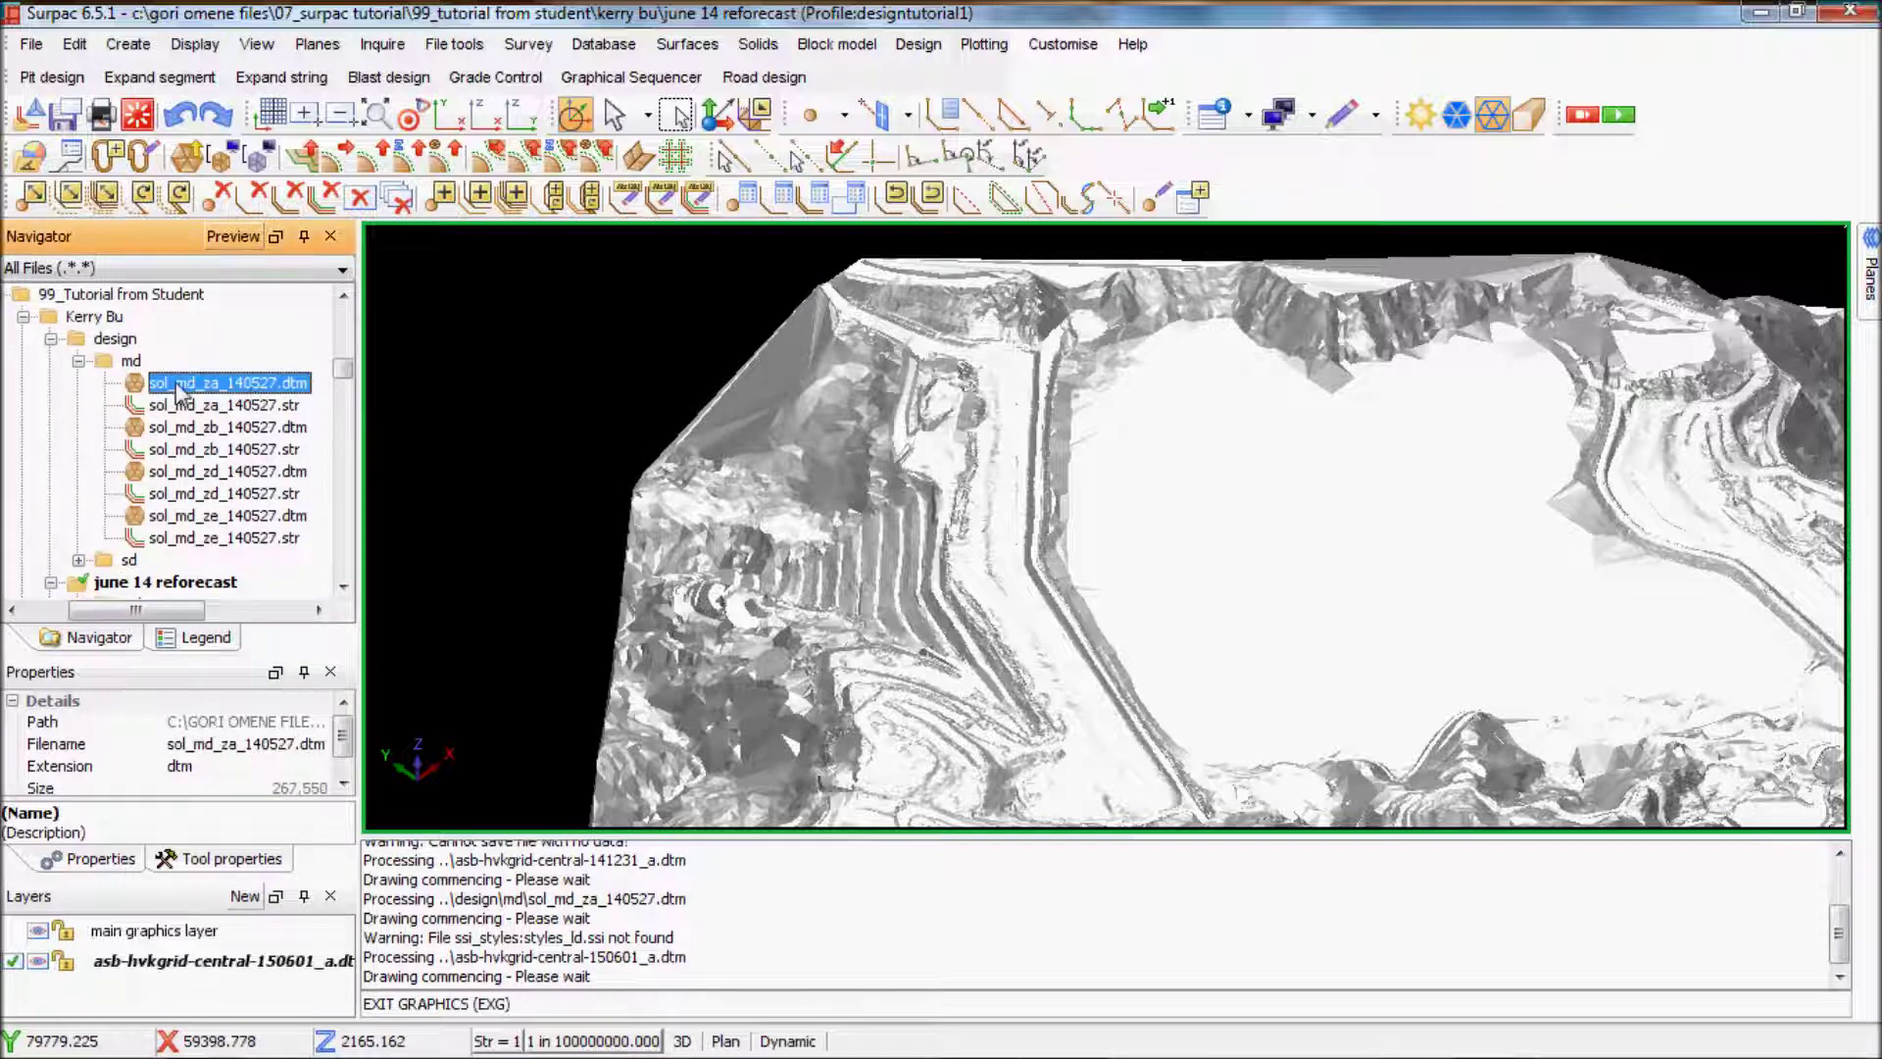
mouse_move(181, 389)
mouse_down()
mouse_move(1142, 412)
mouse_move(1128, 461)
mouse_move(1186, 418)
mouse_move(1166, 429)
mouse_up()
mouse_move(1165, 428)
middle_down()
mouse_move(1184, 405)
mouse_move(1162, 409)
middle_up()
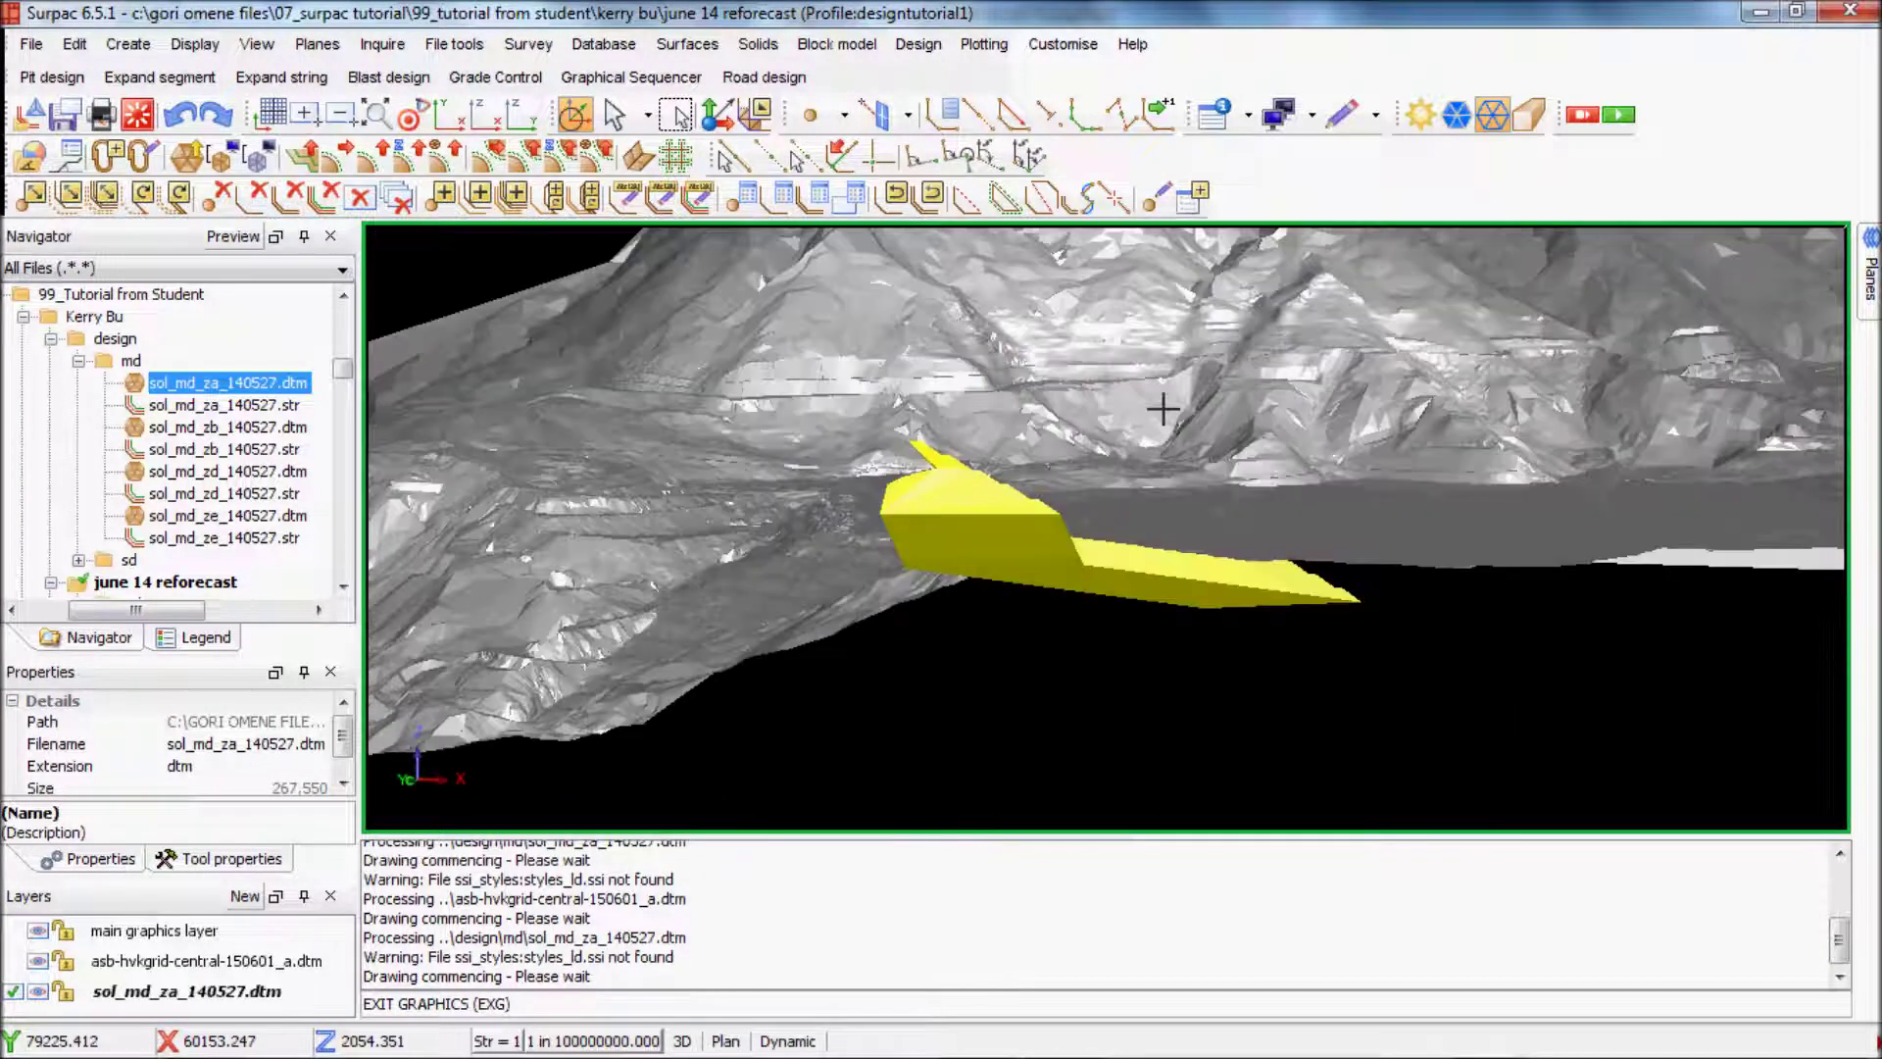
drag(1163, 409, 967, 554)
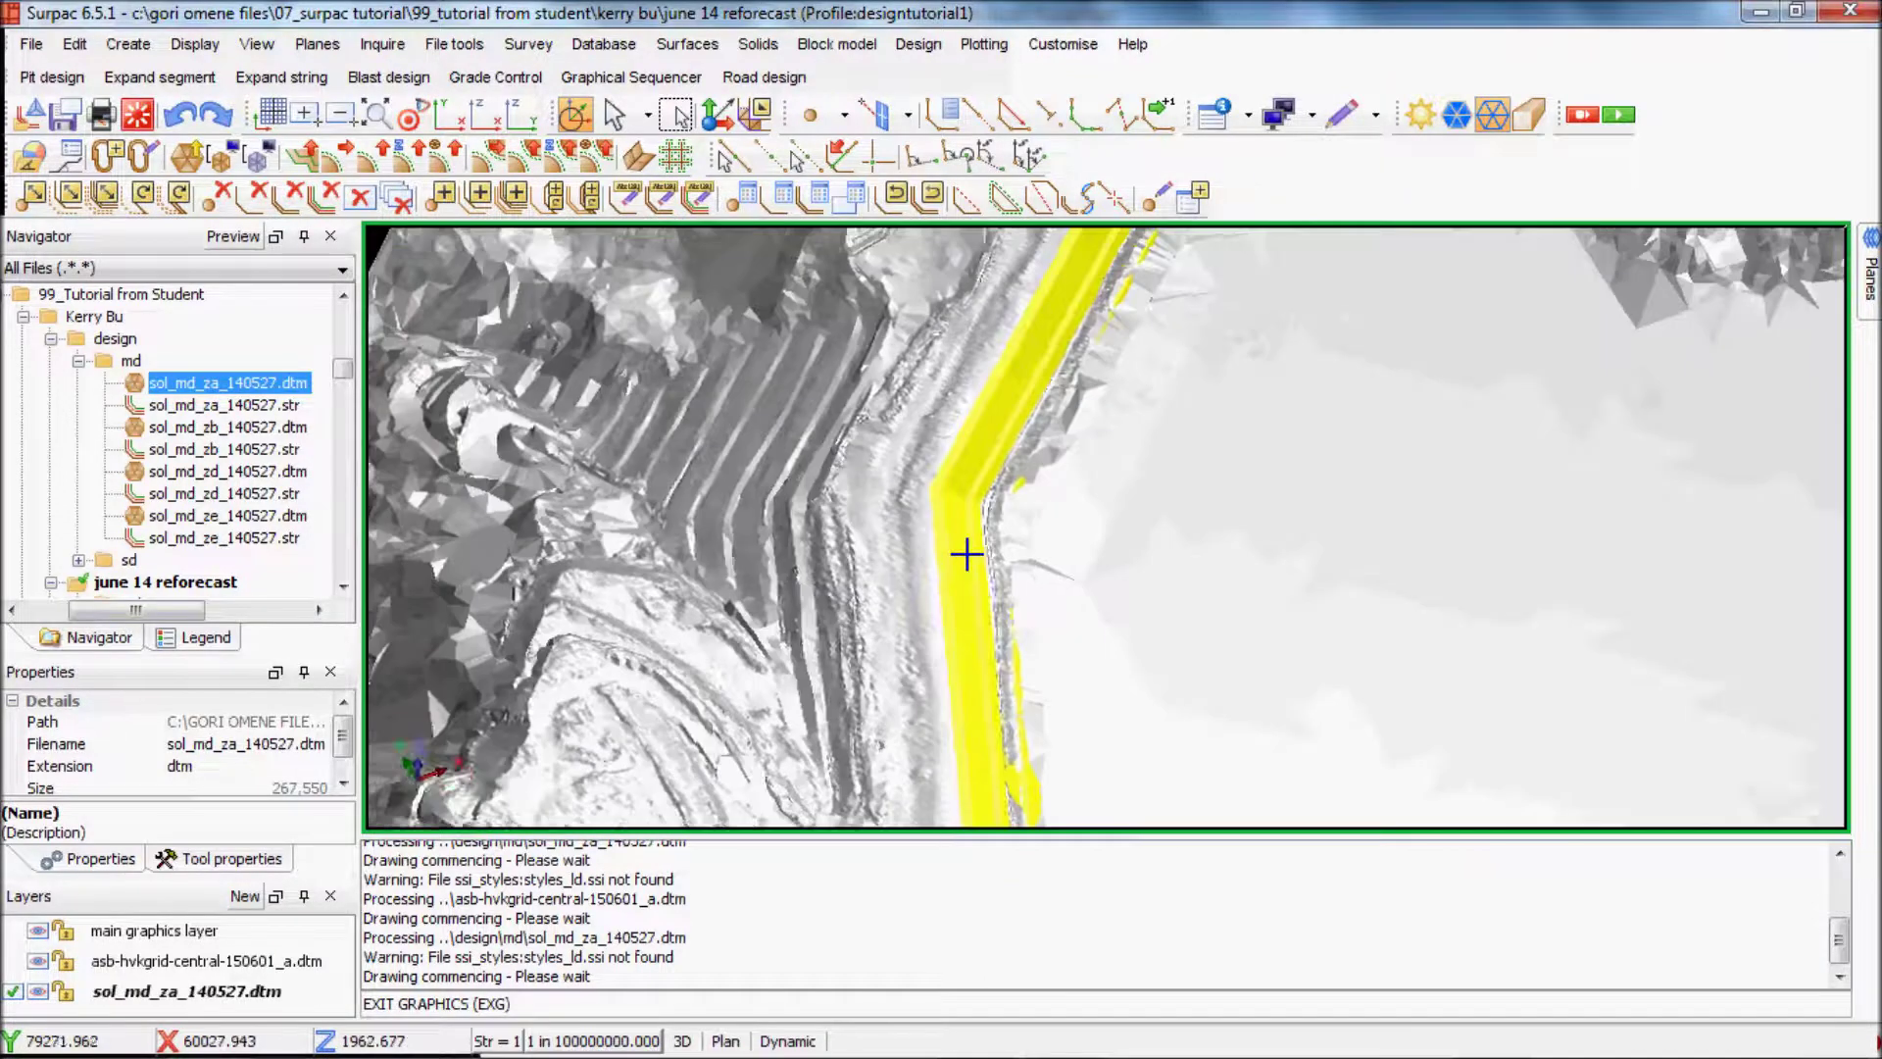
middle_drag(967, 555, 933, 535)
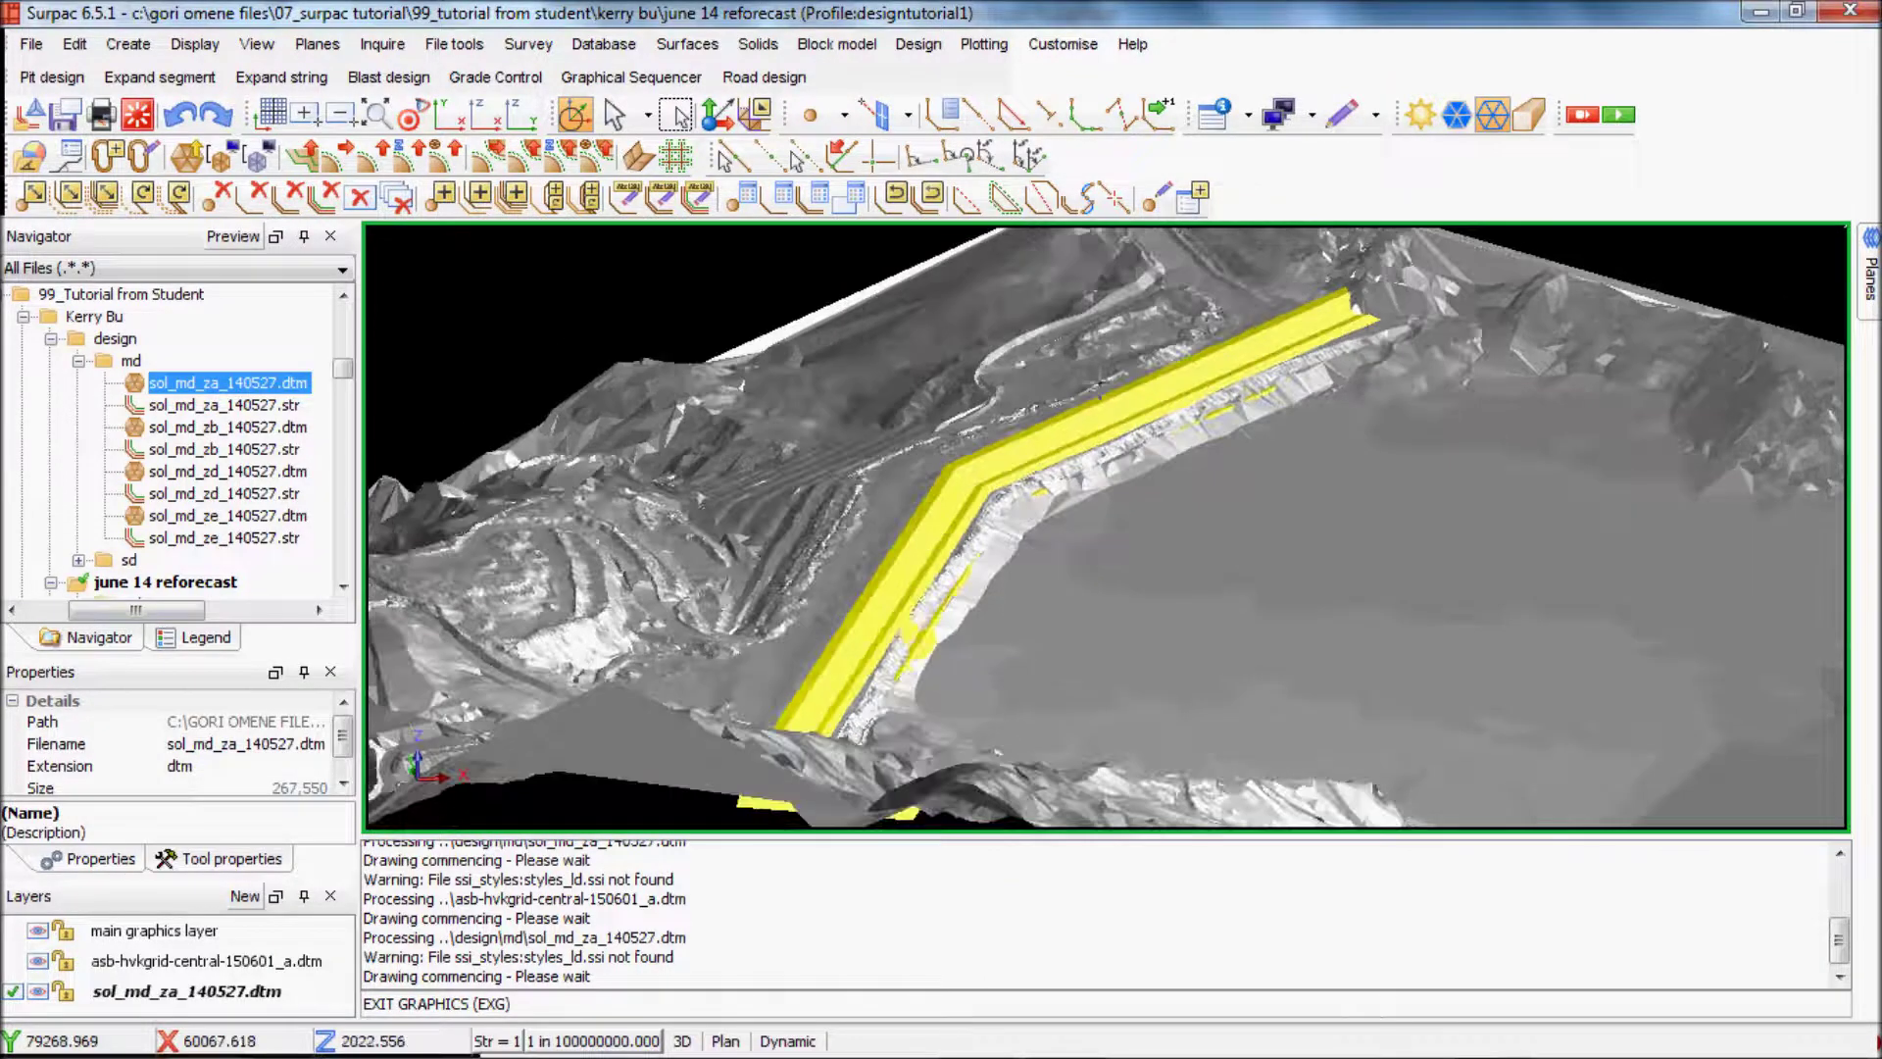
middle_drag(1100, 382, 1113, 425)
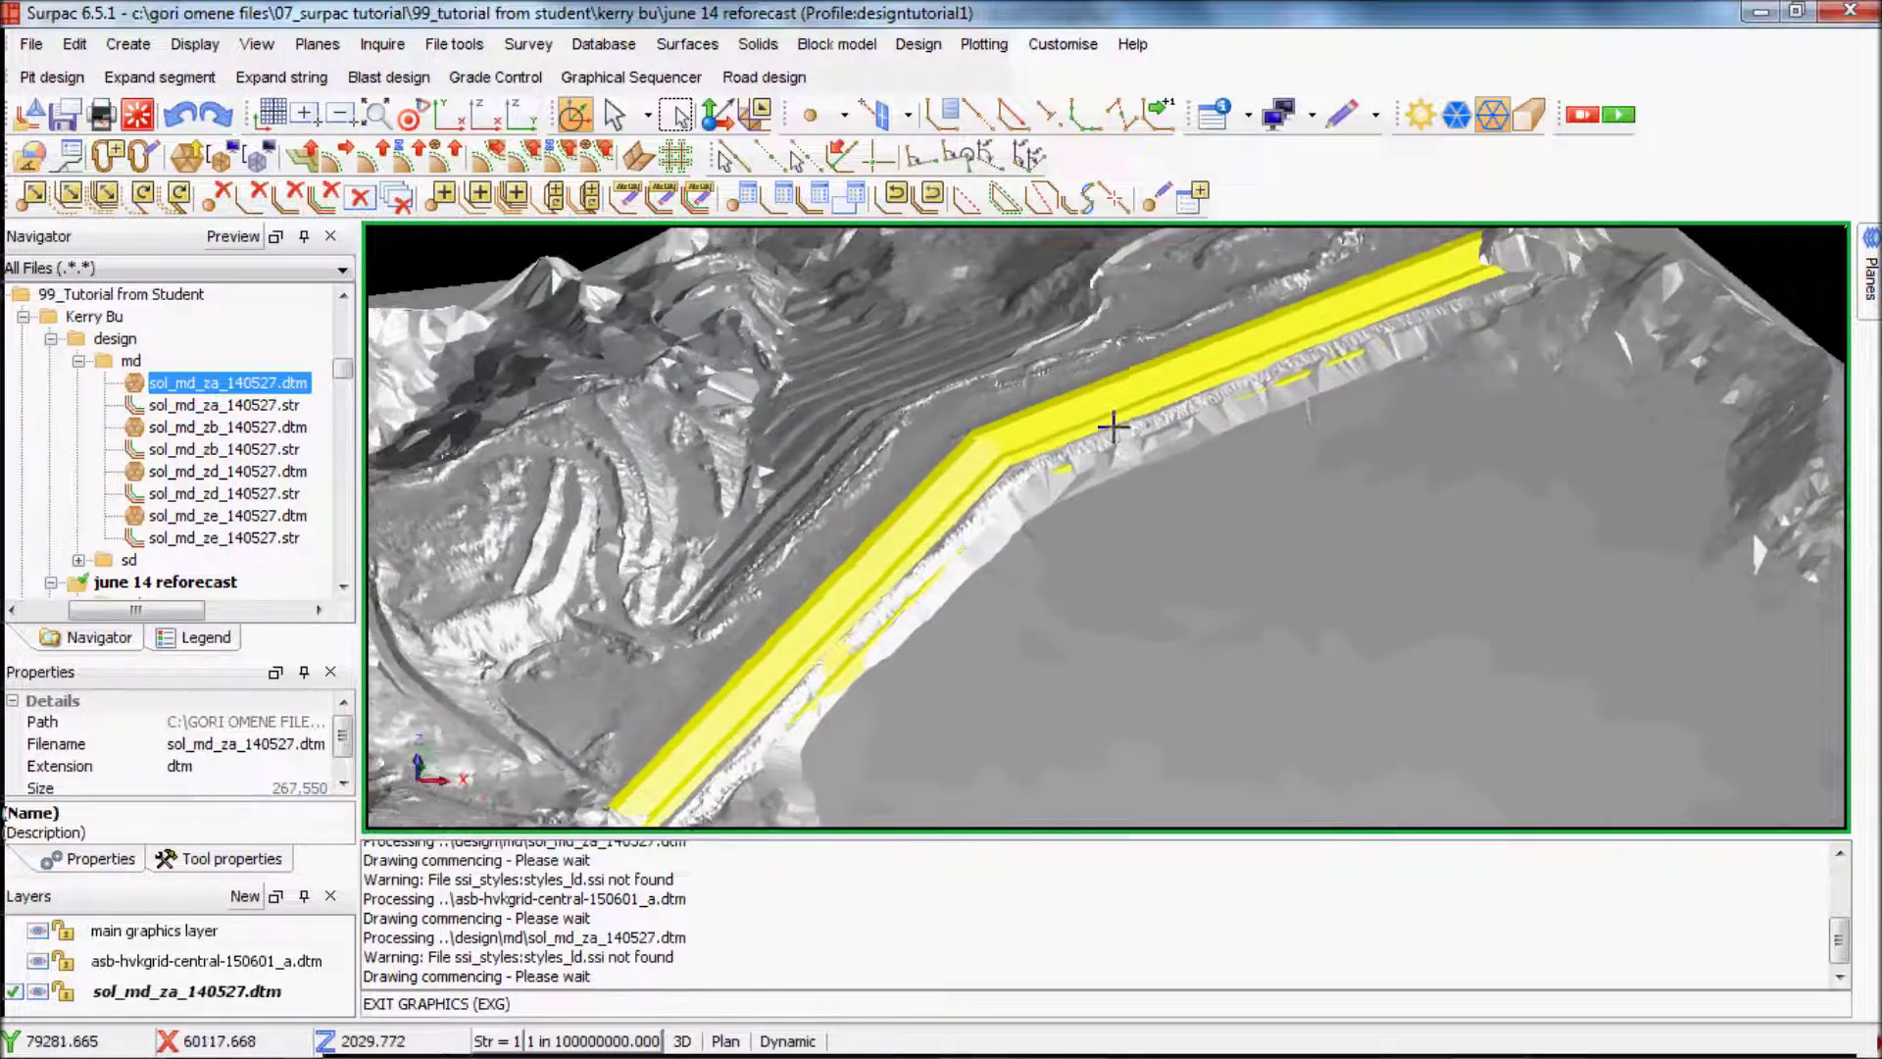
scroll(1118, 426, down, 4)
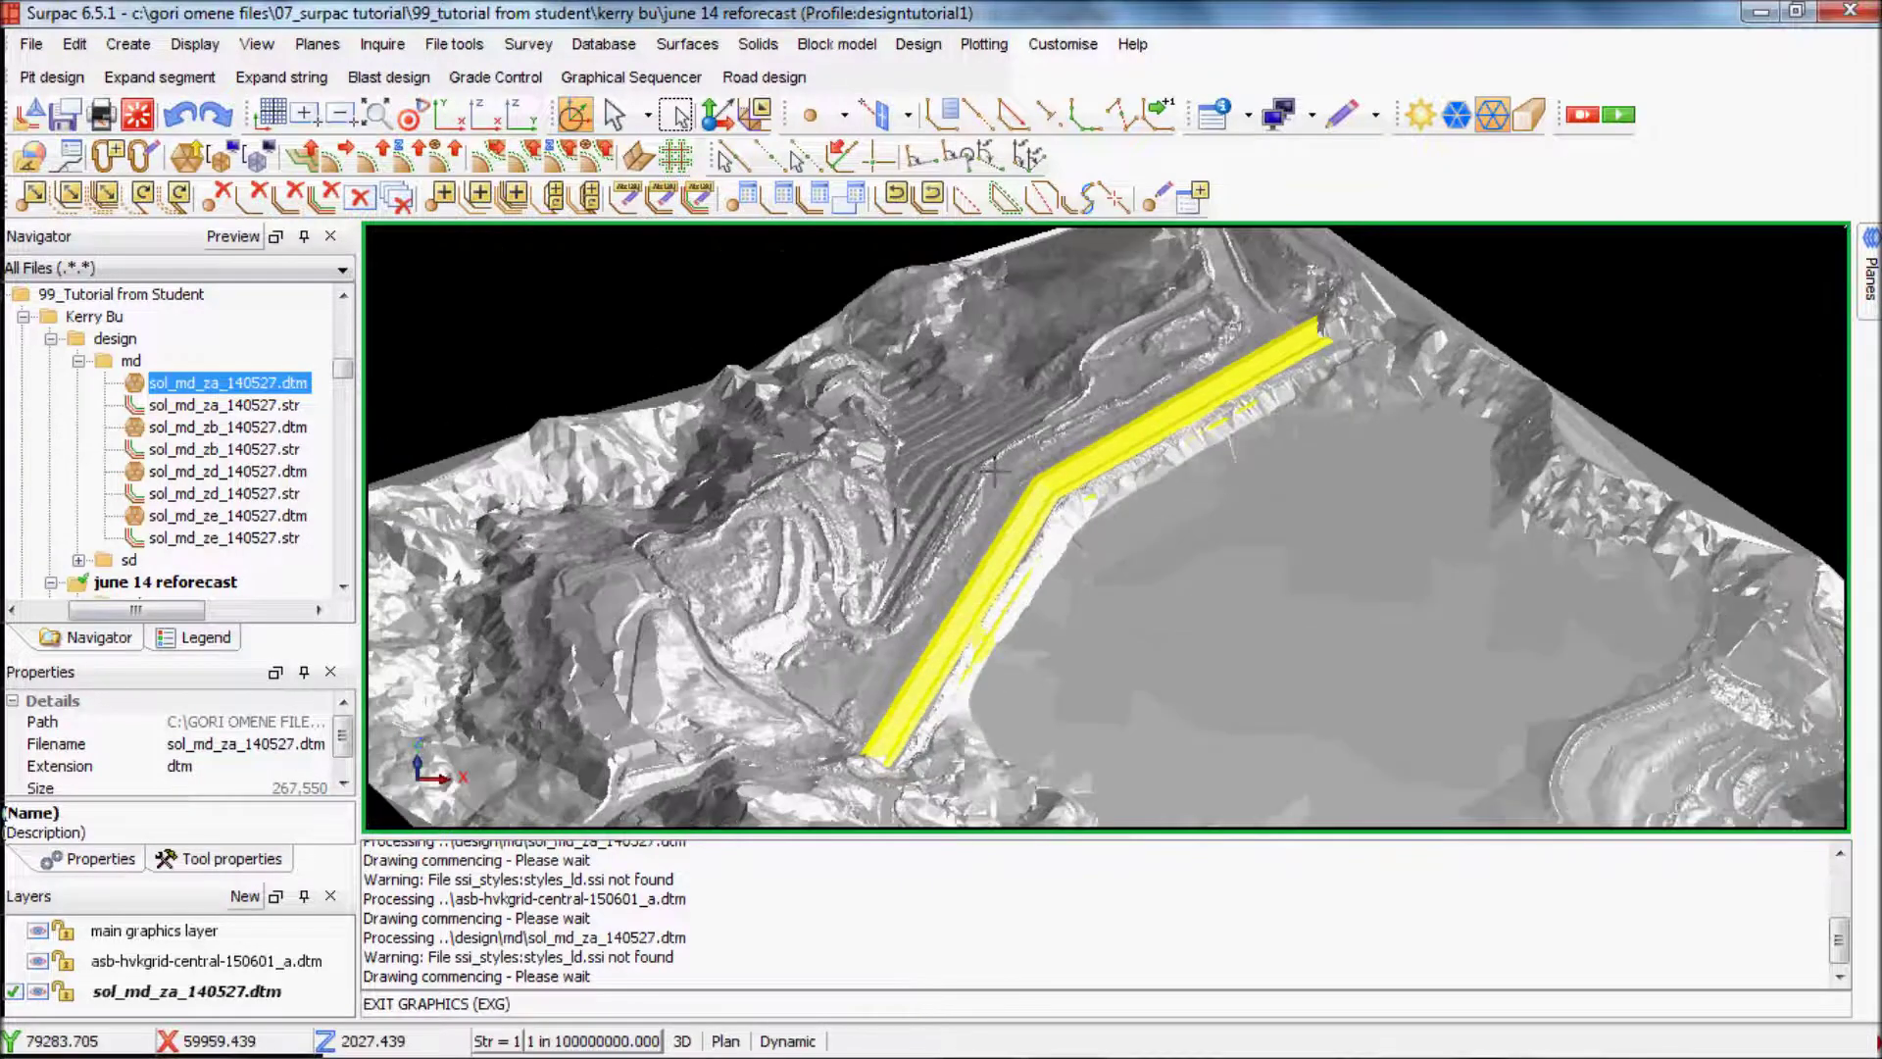
Start Clip solid above a DTM, storing the result in graphics layer md_a_160501 with object number 8.
click(760, 46)
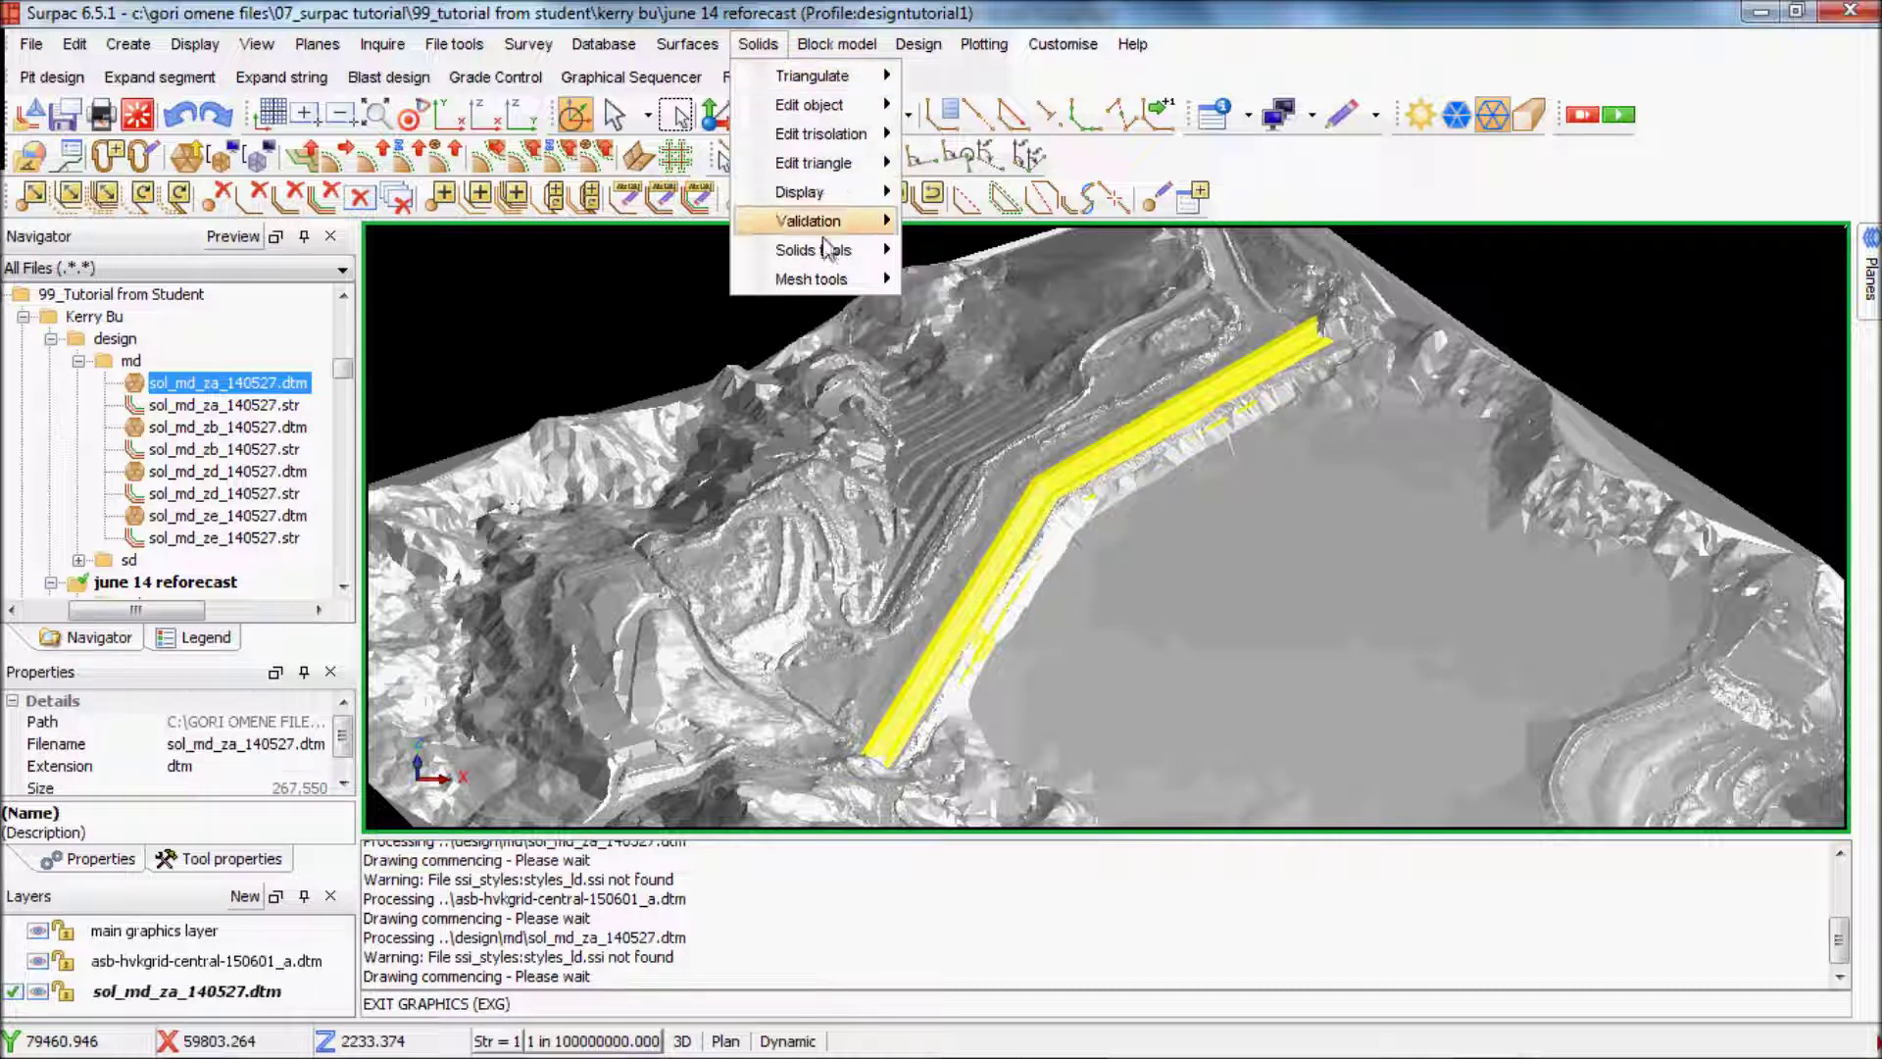
mouse_move(831, 260)
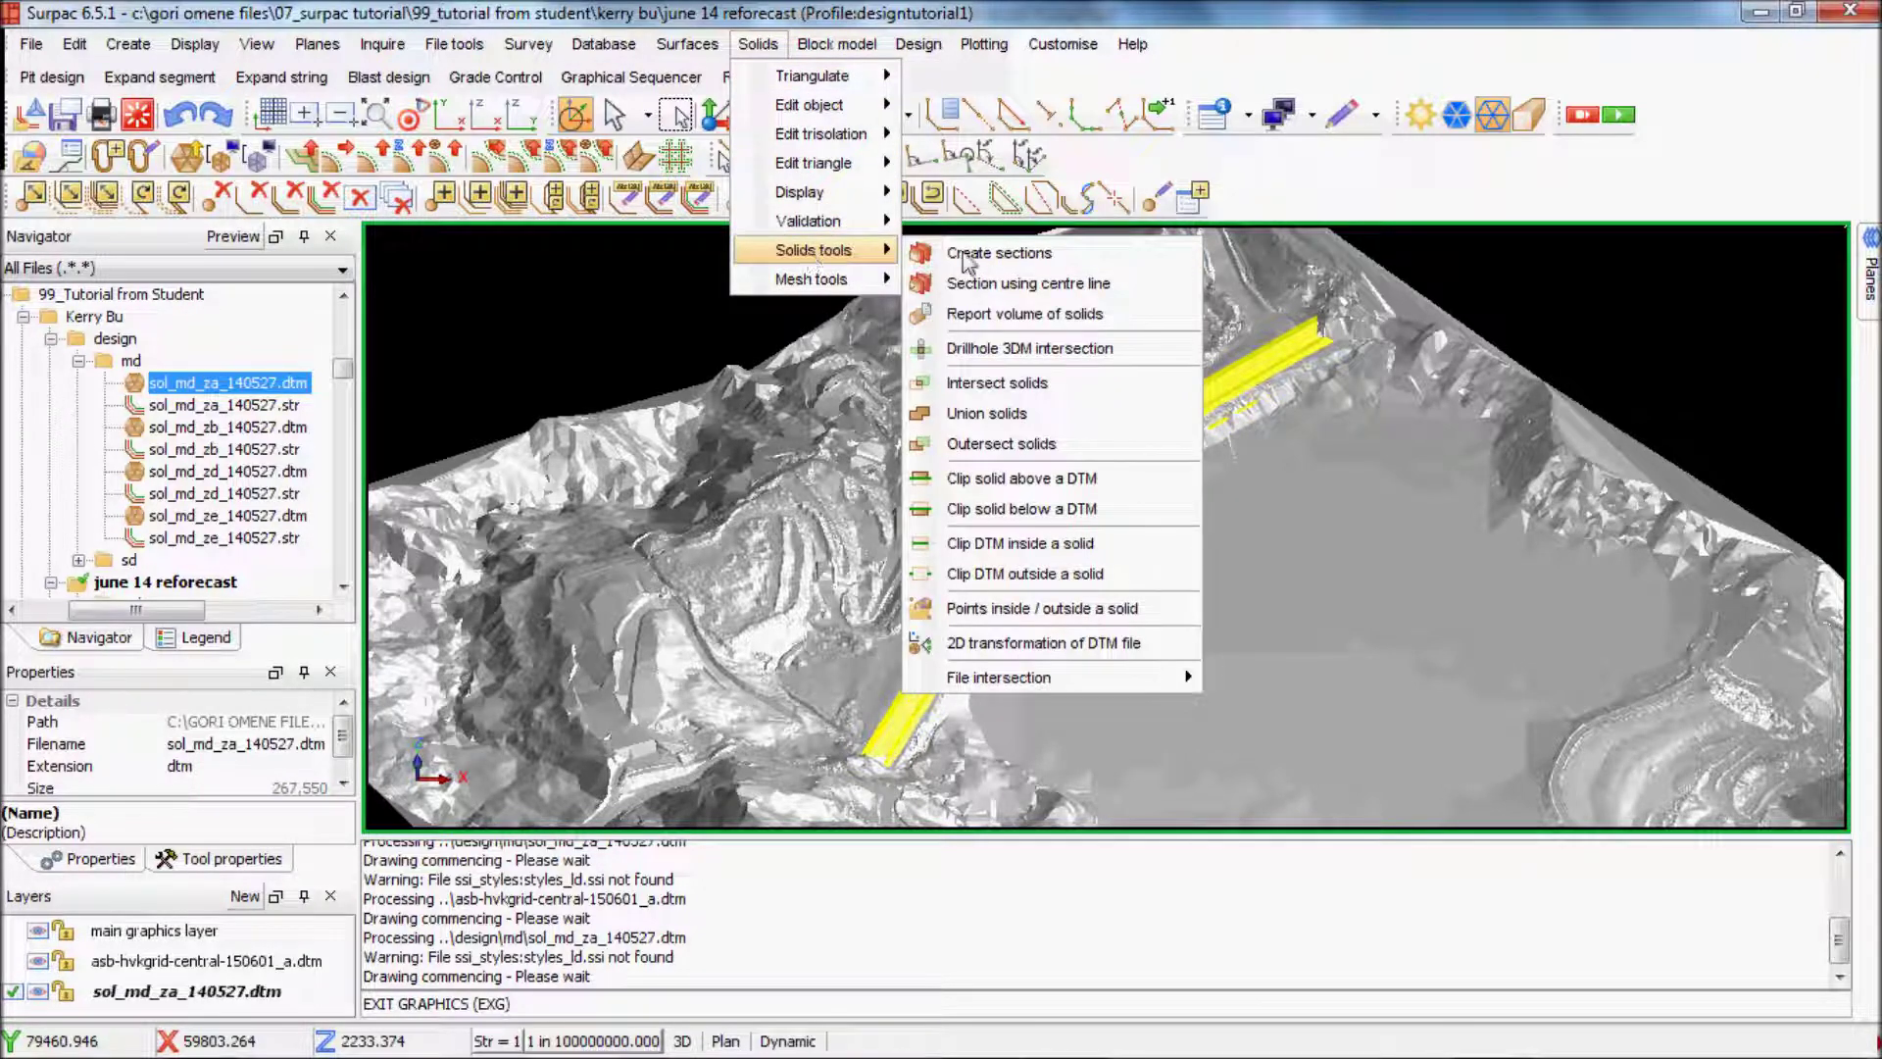
click(1024, 480)
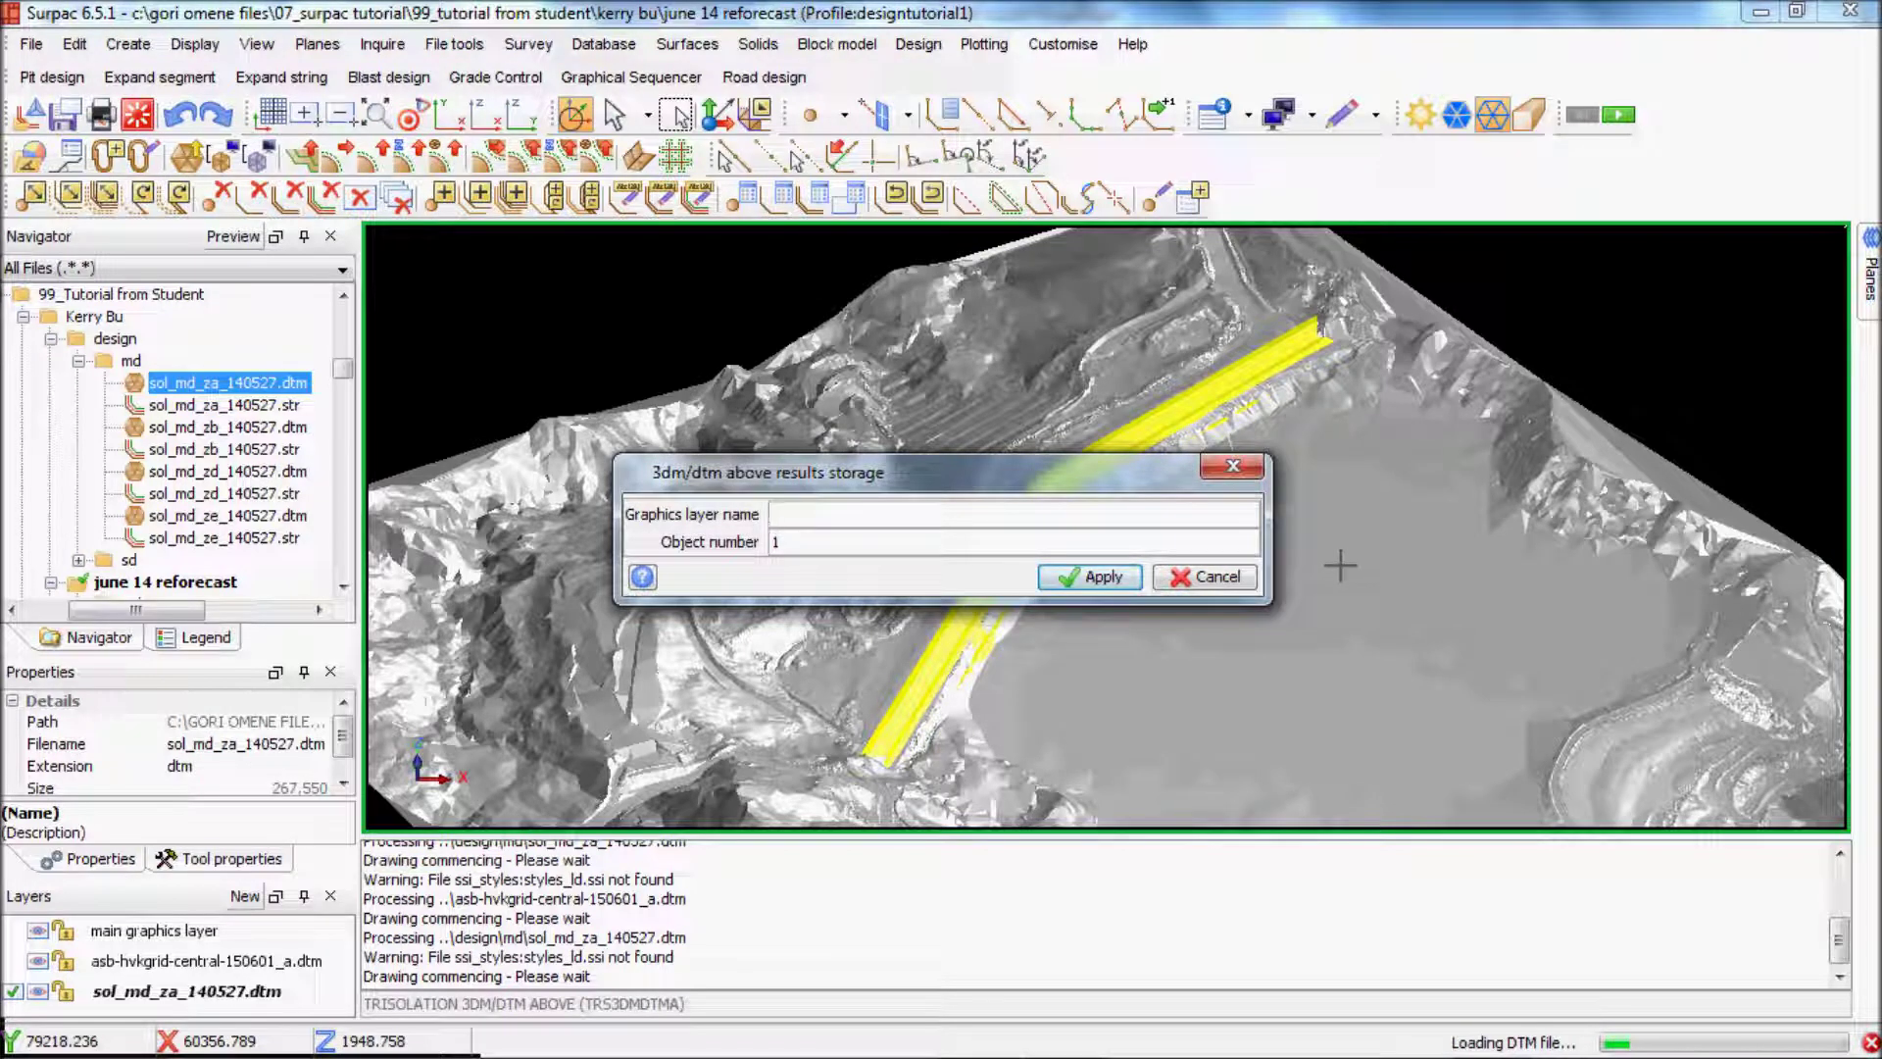
text(md_a_)
text(160501)
key(Tab)
text(9)
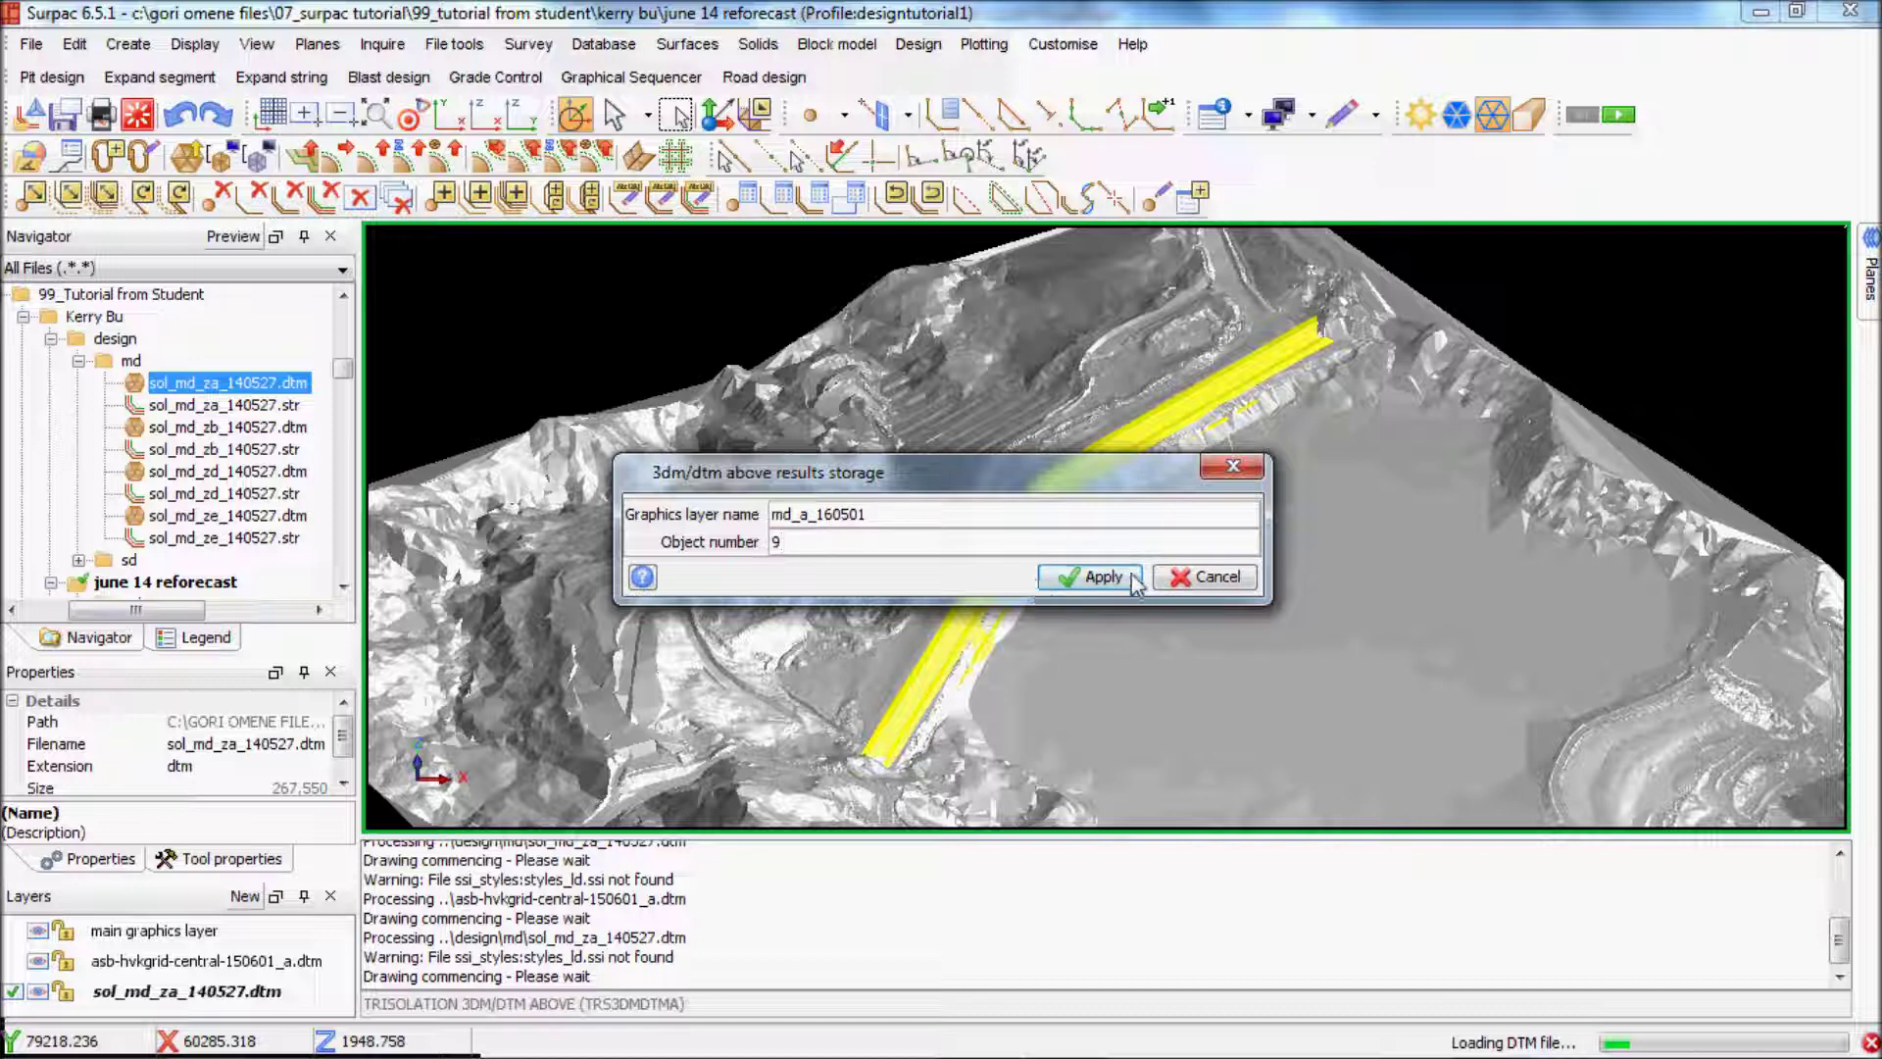
key(BackSpace)
text(8)
click(1082, 578)
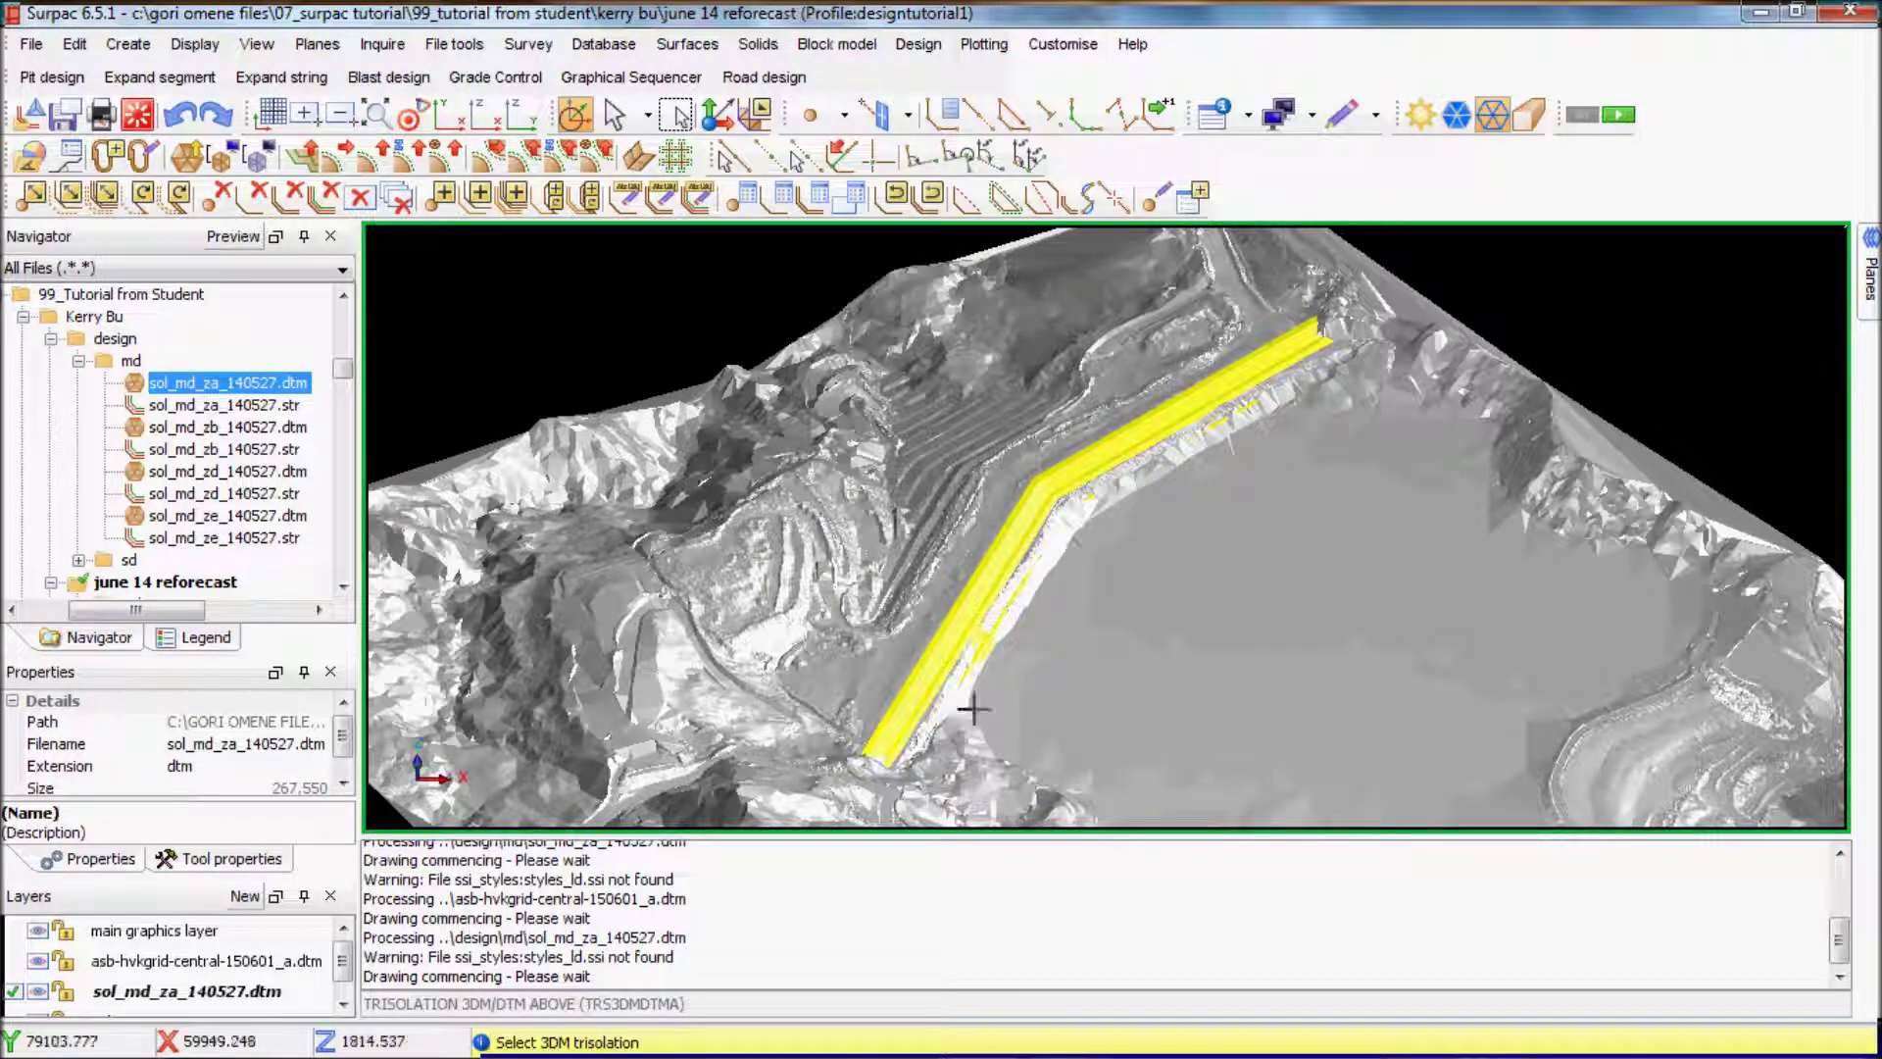
Clip the yellow design solid against the grey terrain surface, choosing the solid as the 3DM and the terrain as the DTM.
click(978, 587)
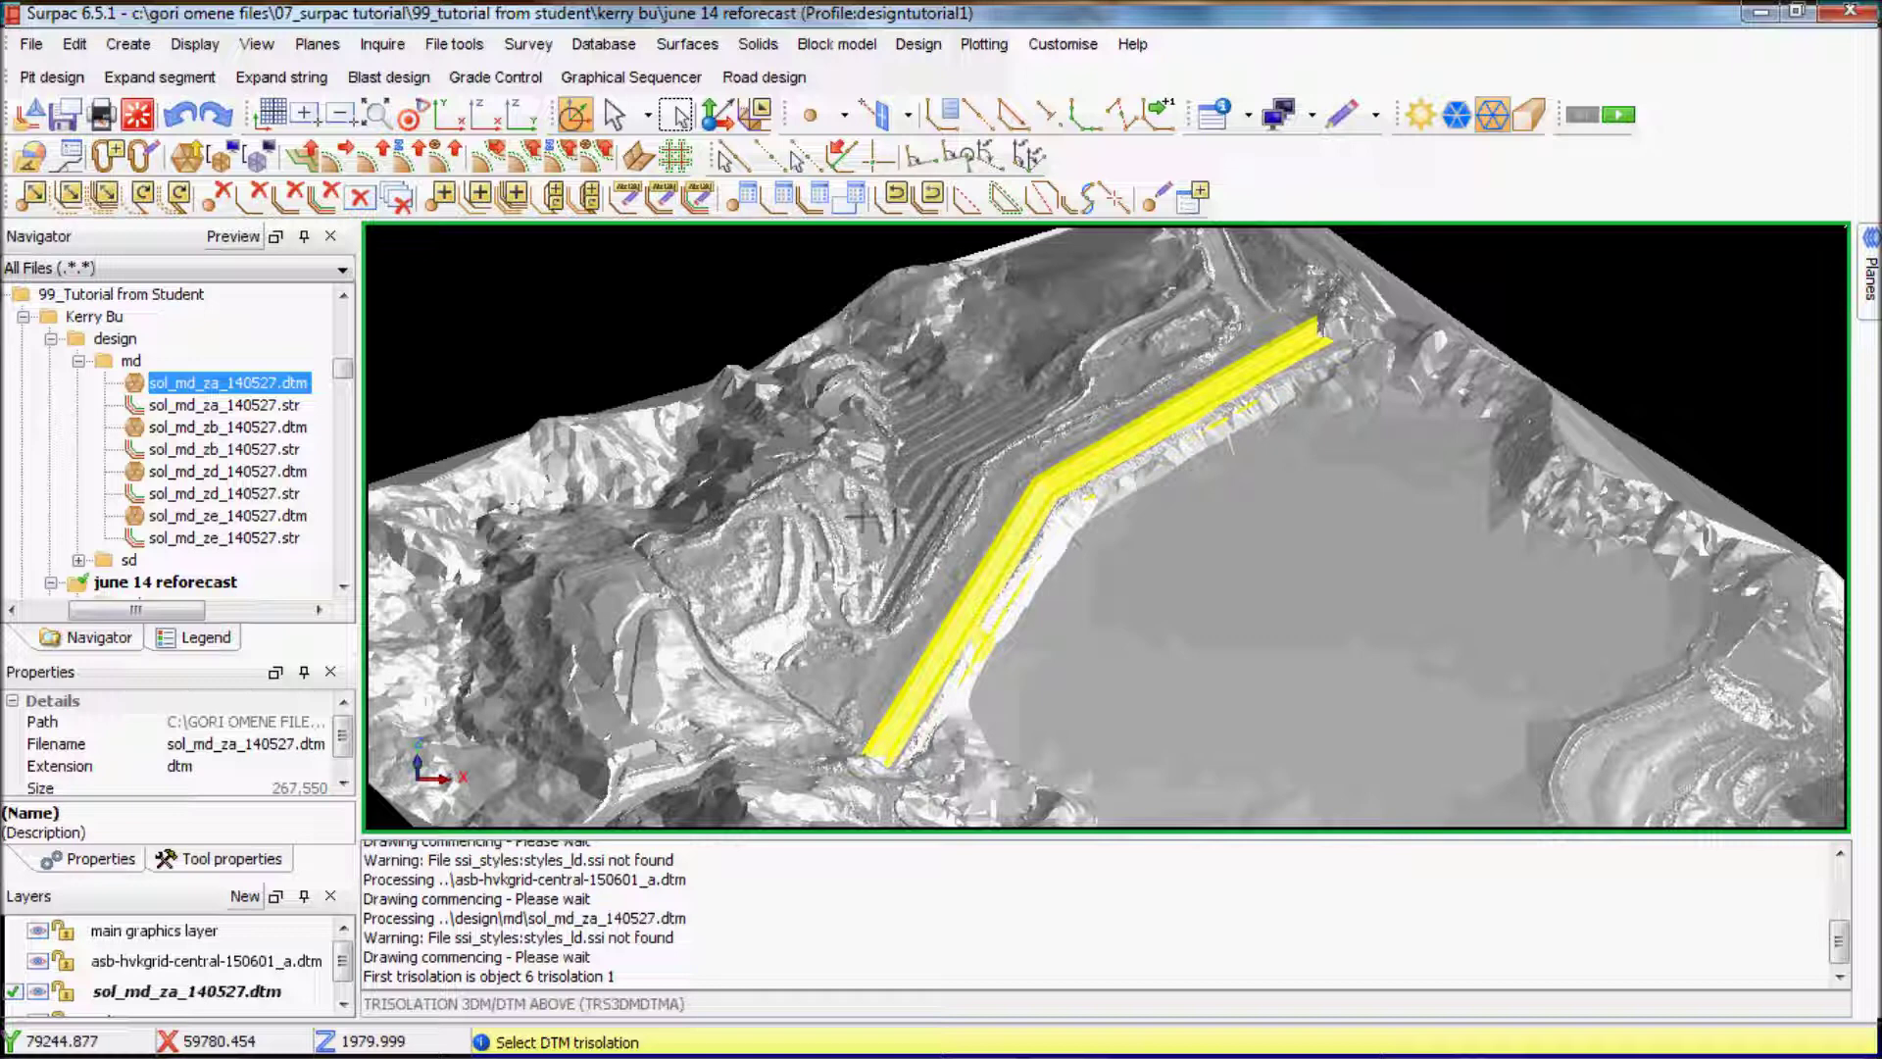
click(992, 490)
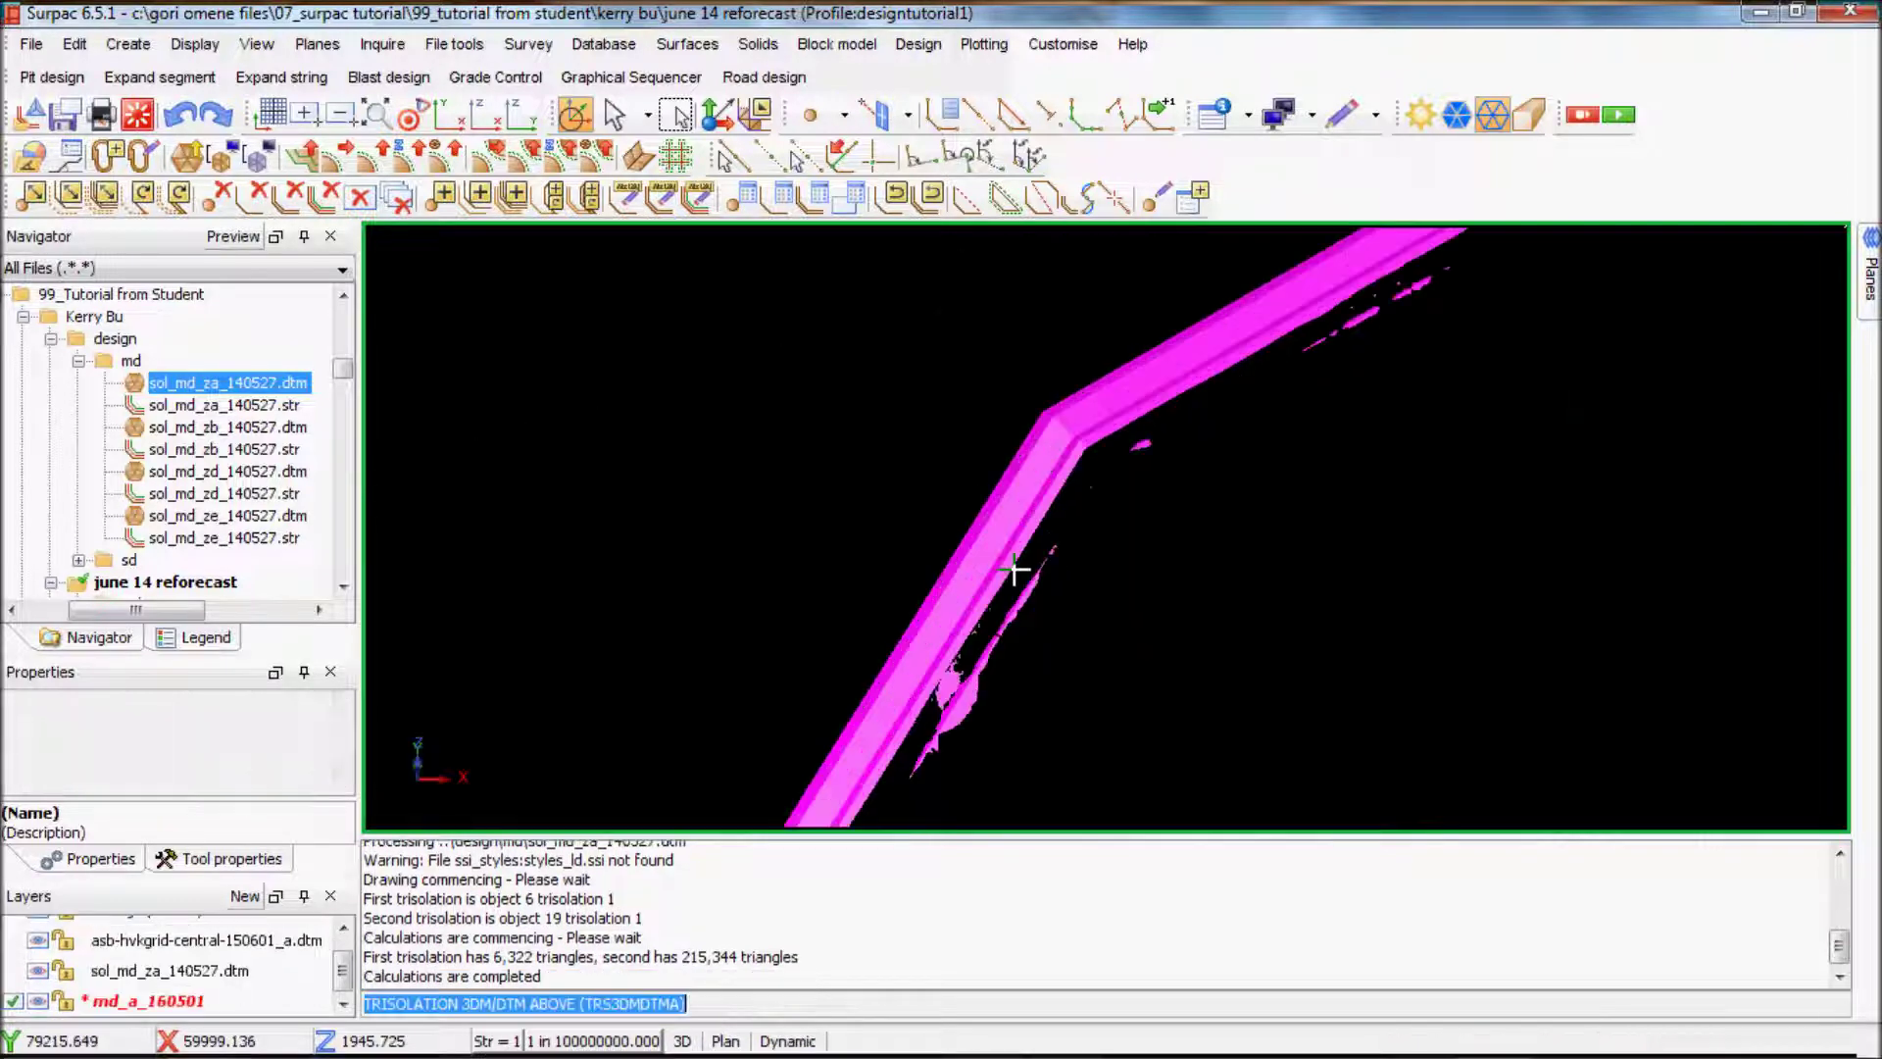
middle_drag(1015, 569, 963, 571)
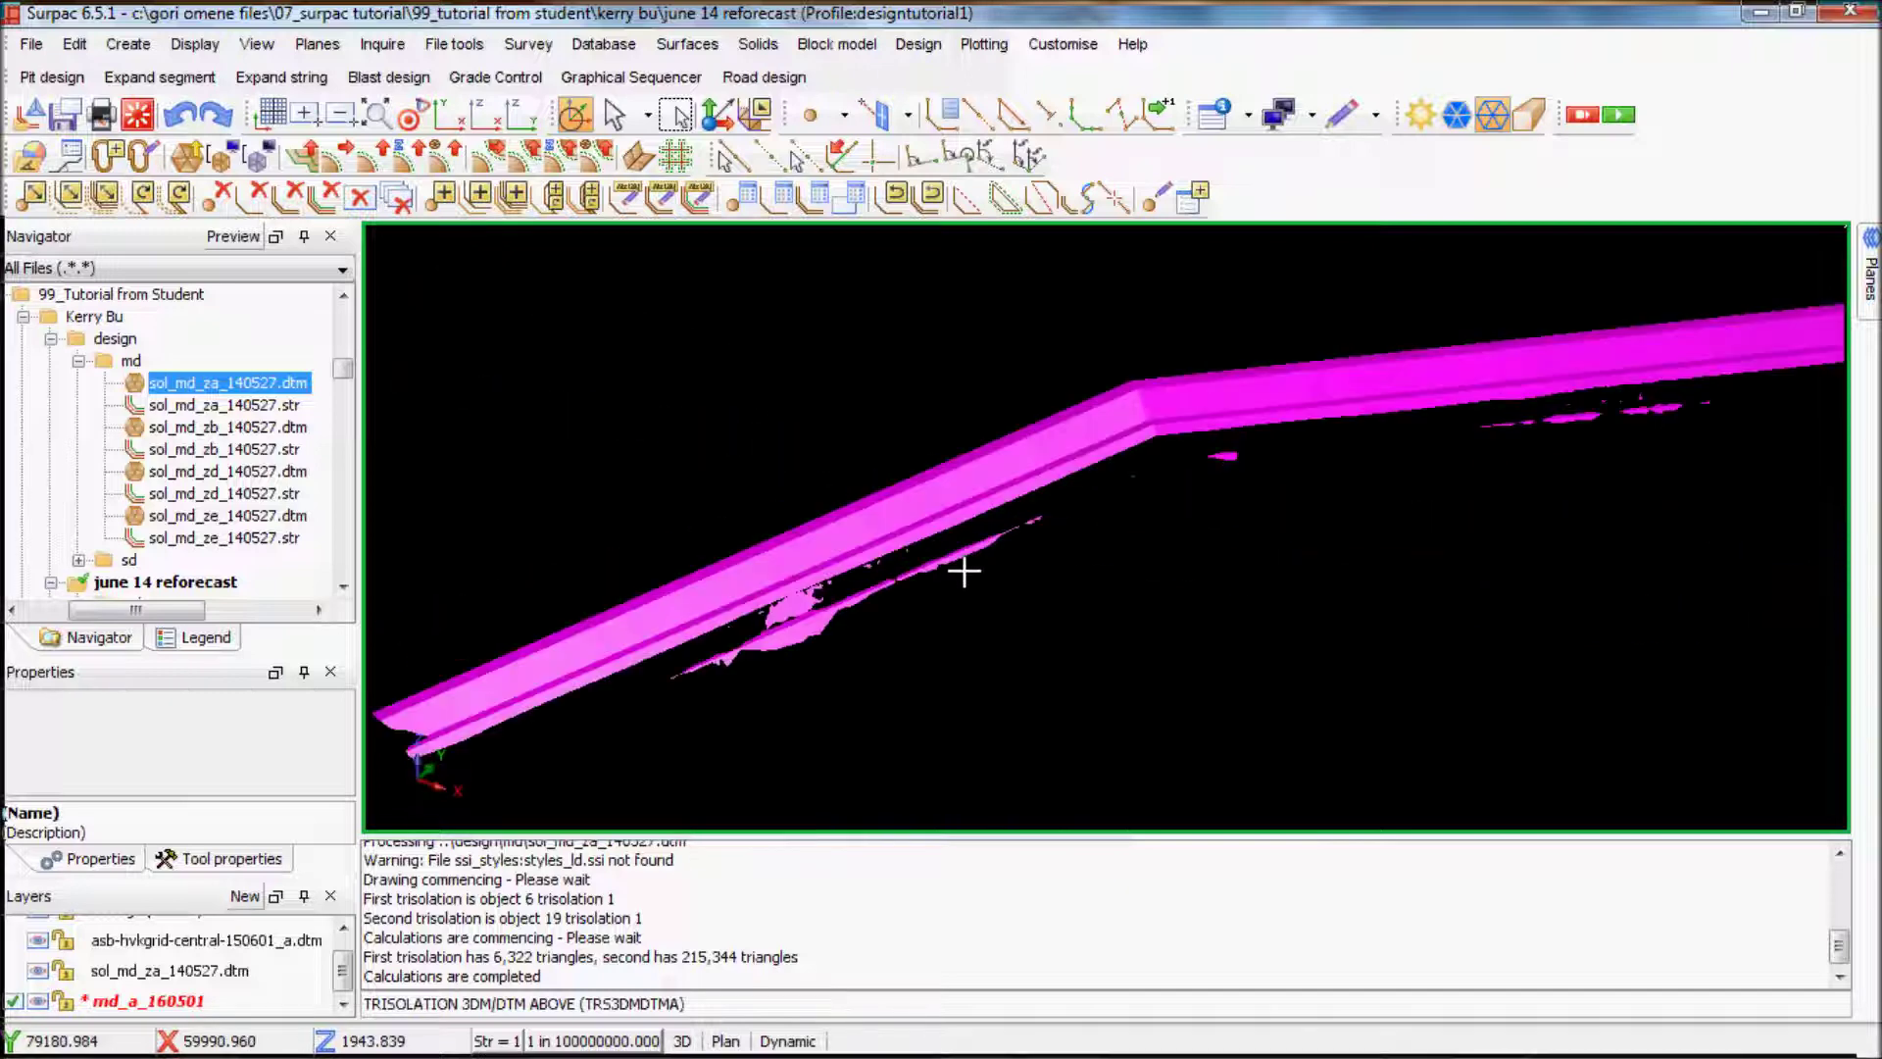
scroll(1171, 381, up, 3)
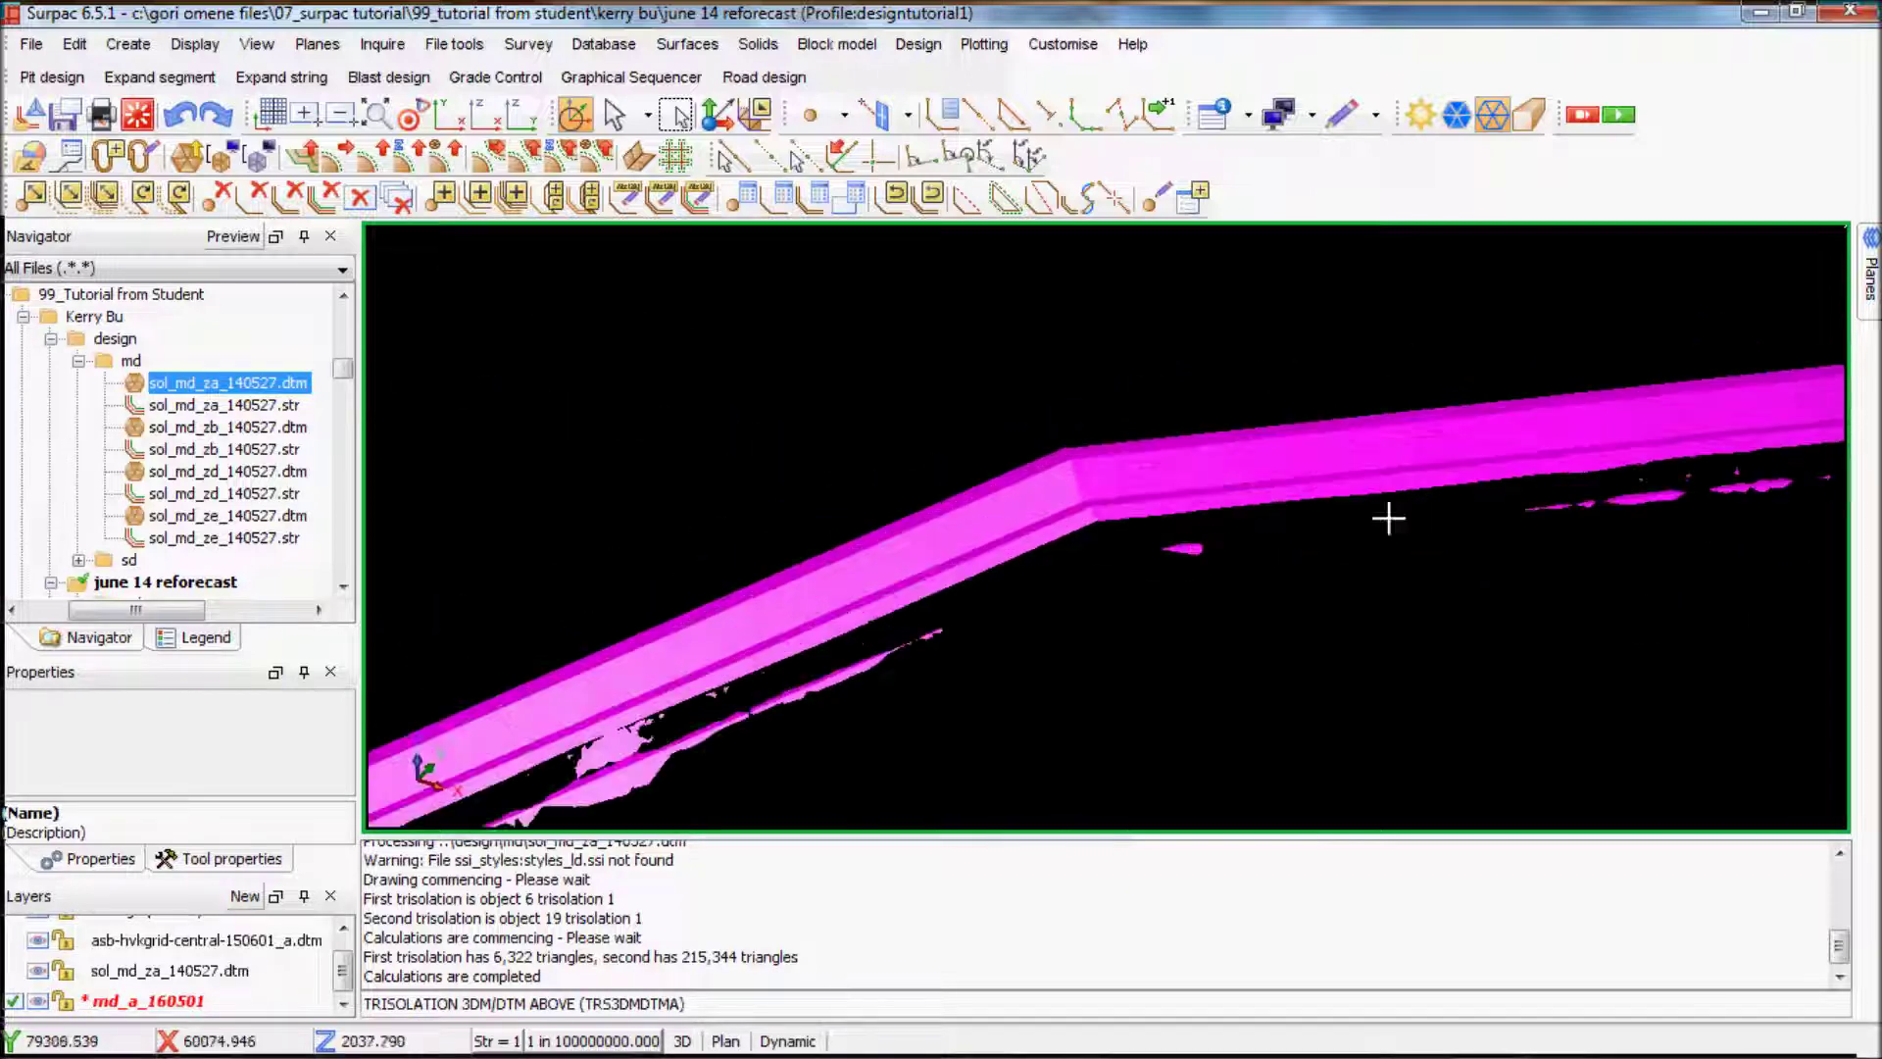
Save the clipped solid's layer as ms_a_160601.dtm in the Surpac DTM format.
click(72, 158)
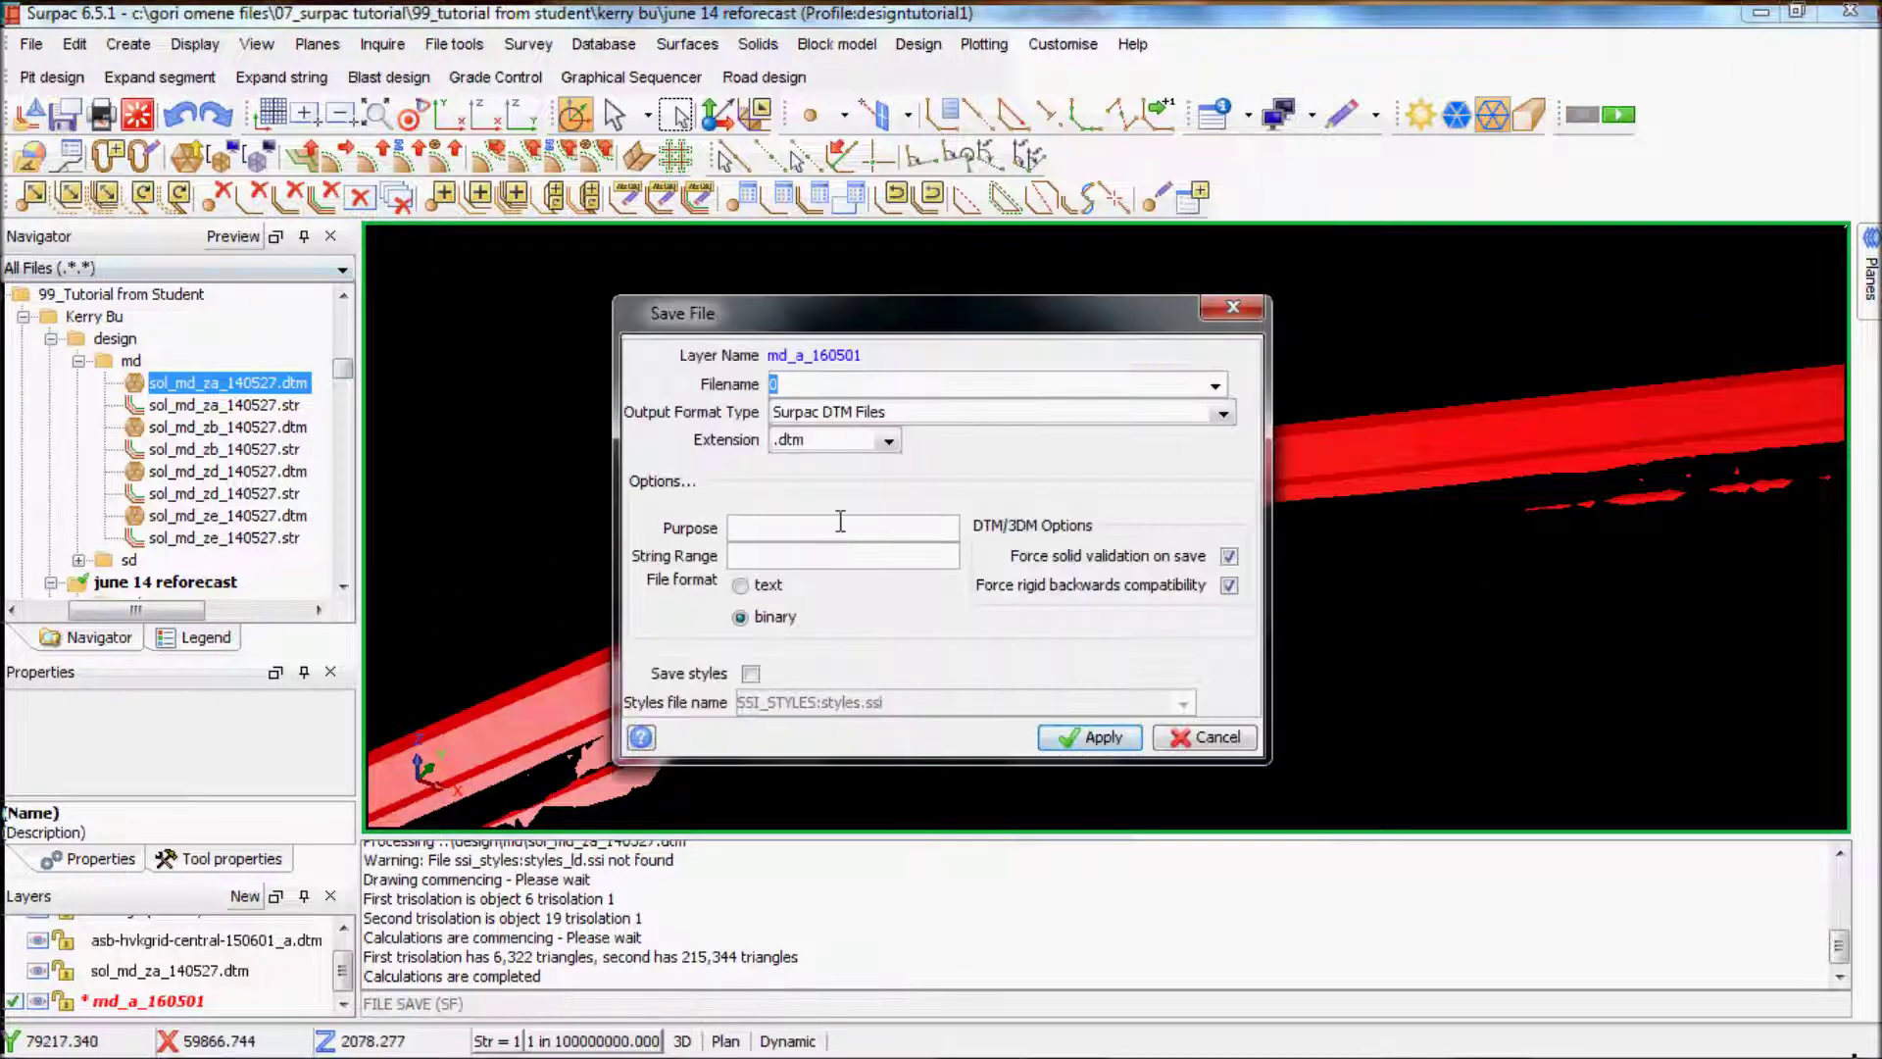
text(ms_a_1606)
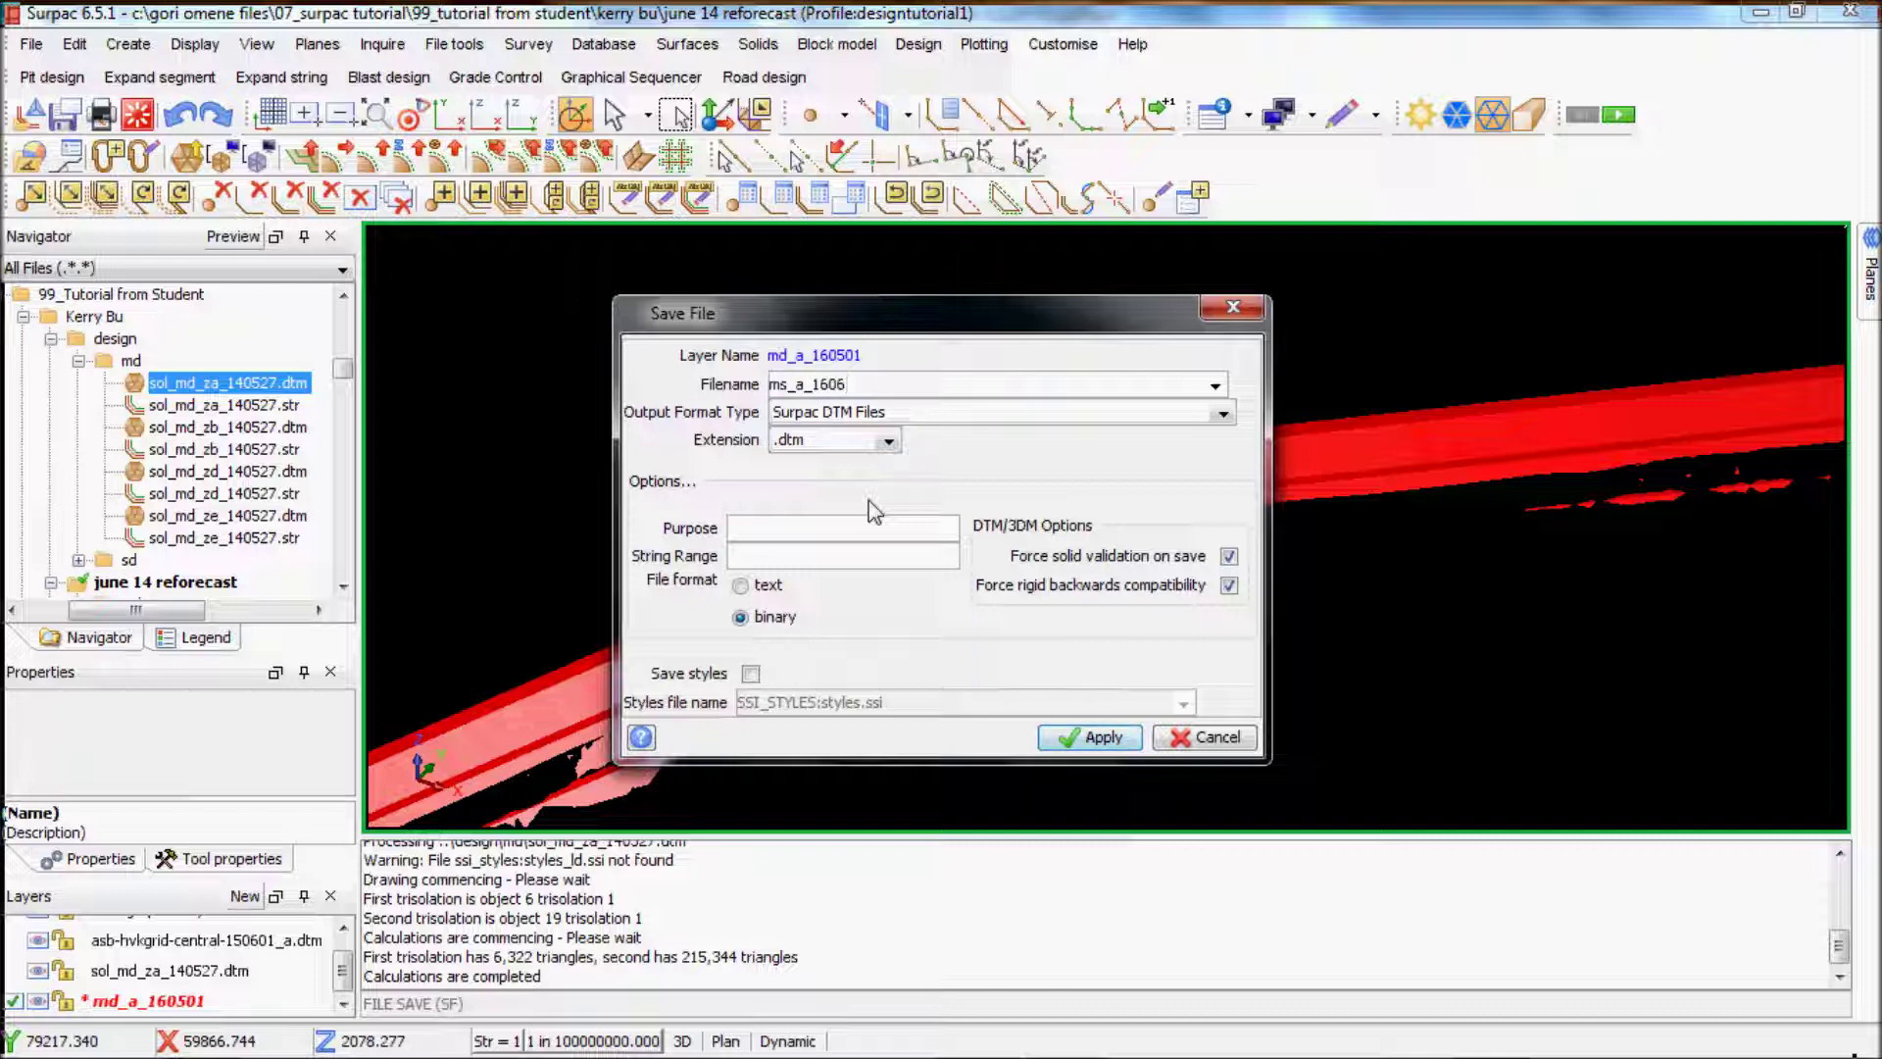
text(01)
click(1086, 738)
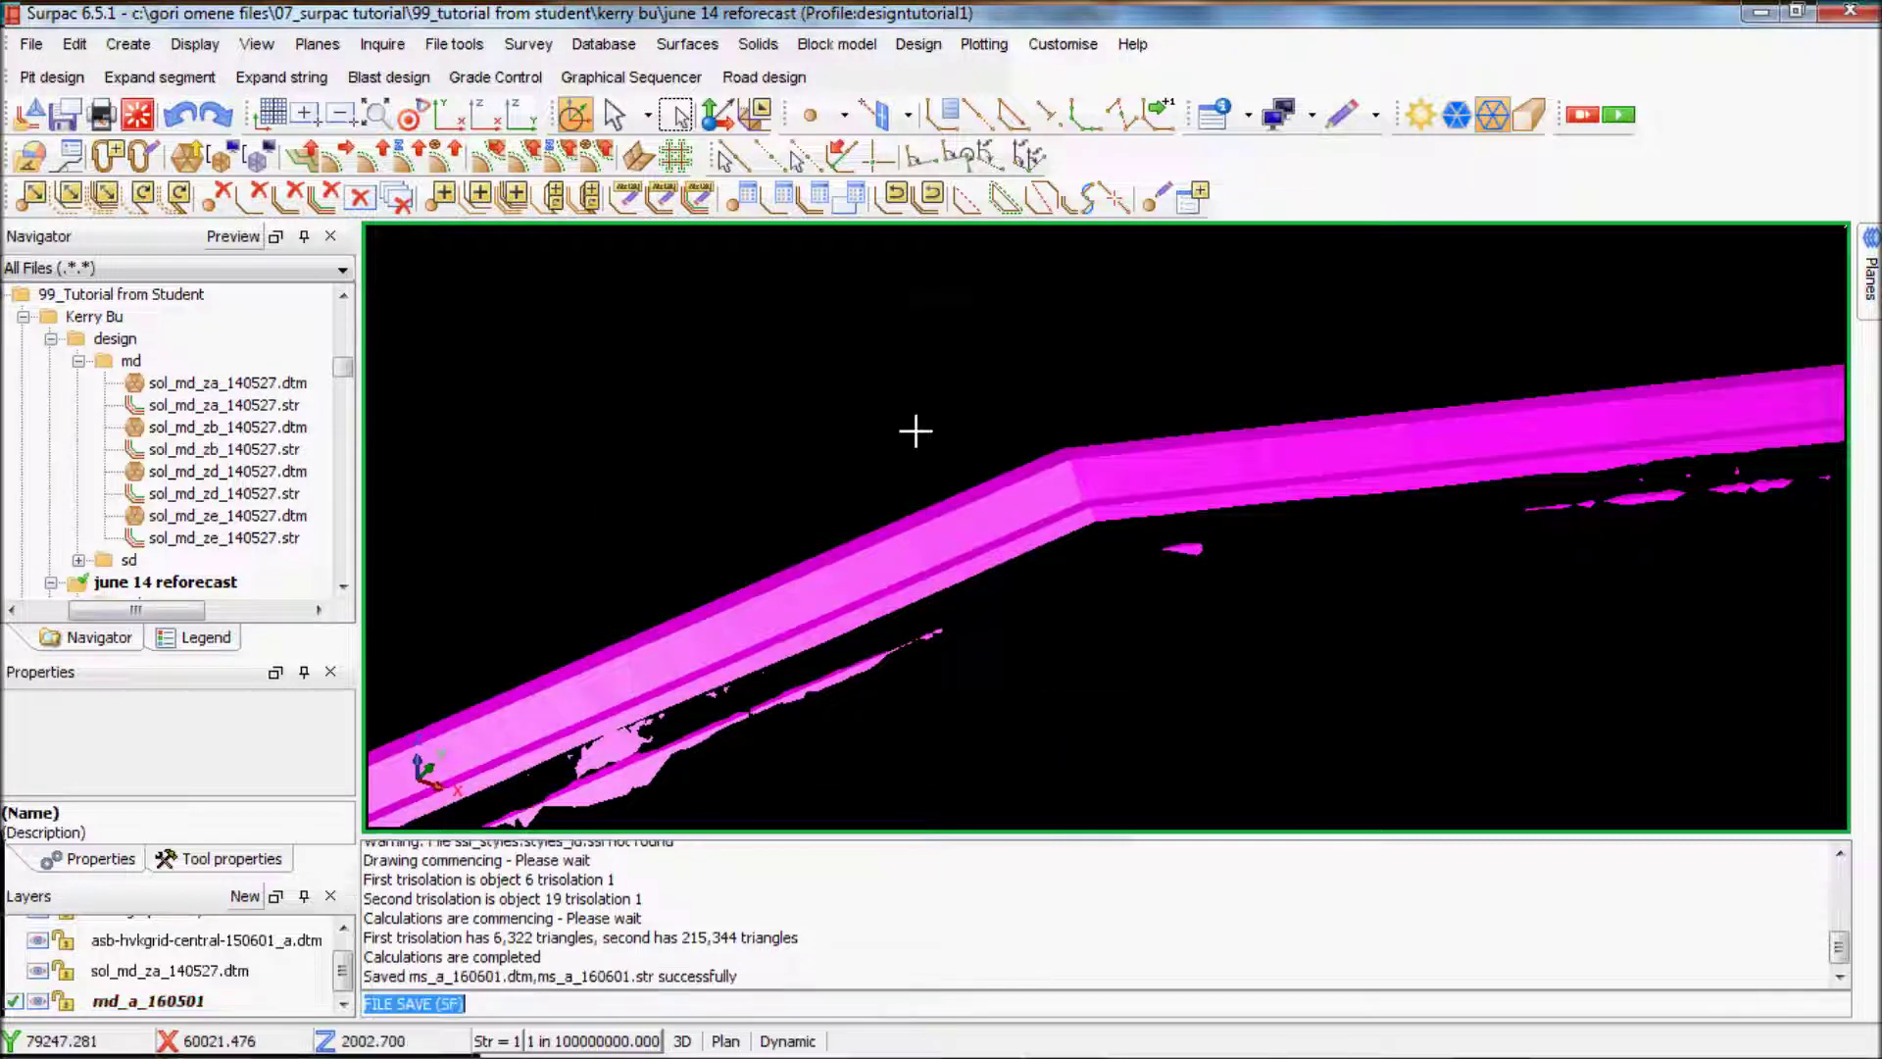
Box-select and delete the larger stray fragments lying beneath the far arm of the clipped solid.
scroll(798, 704, up, 2)
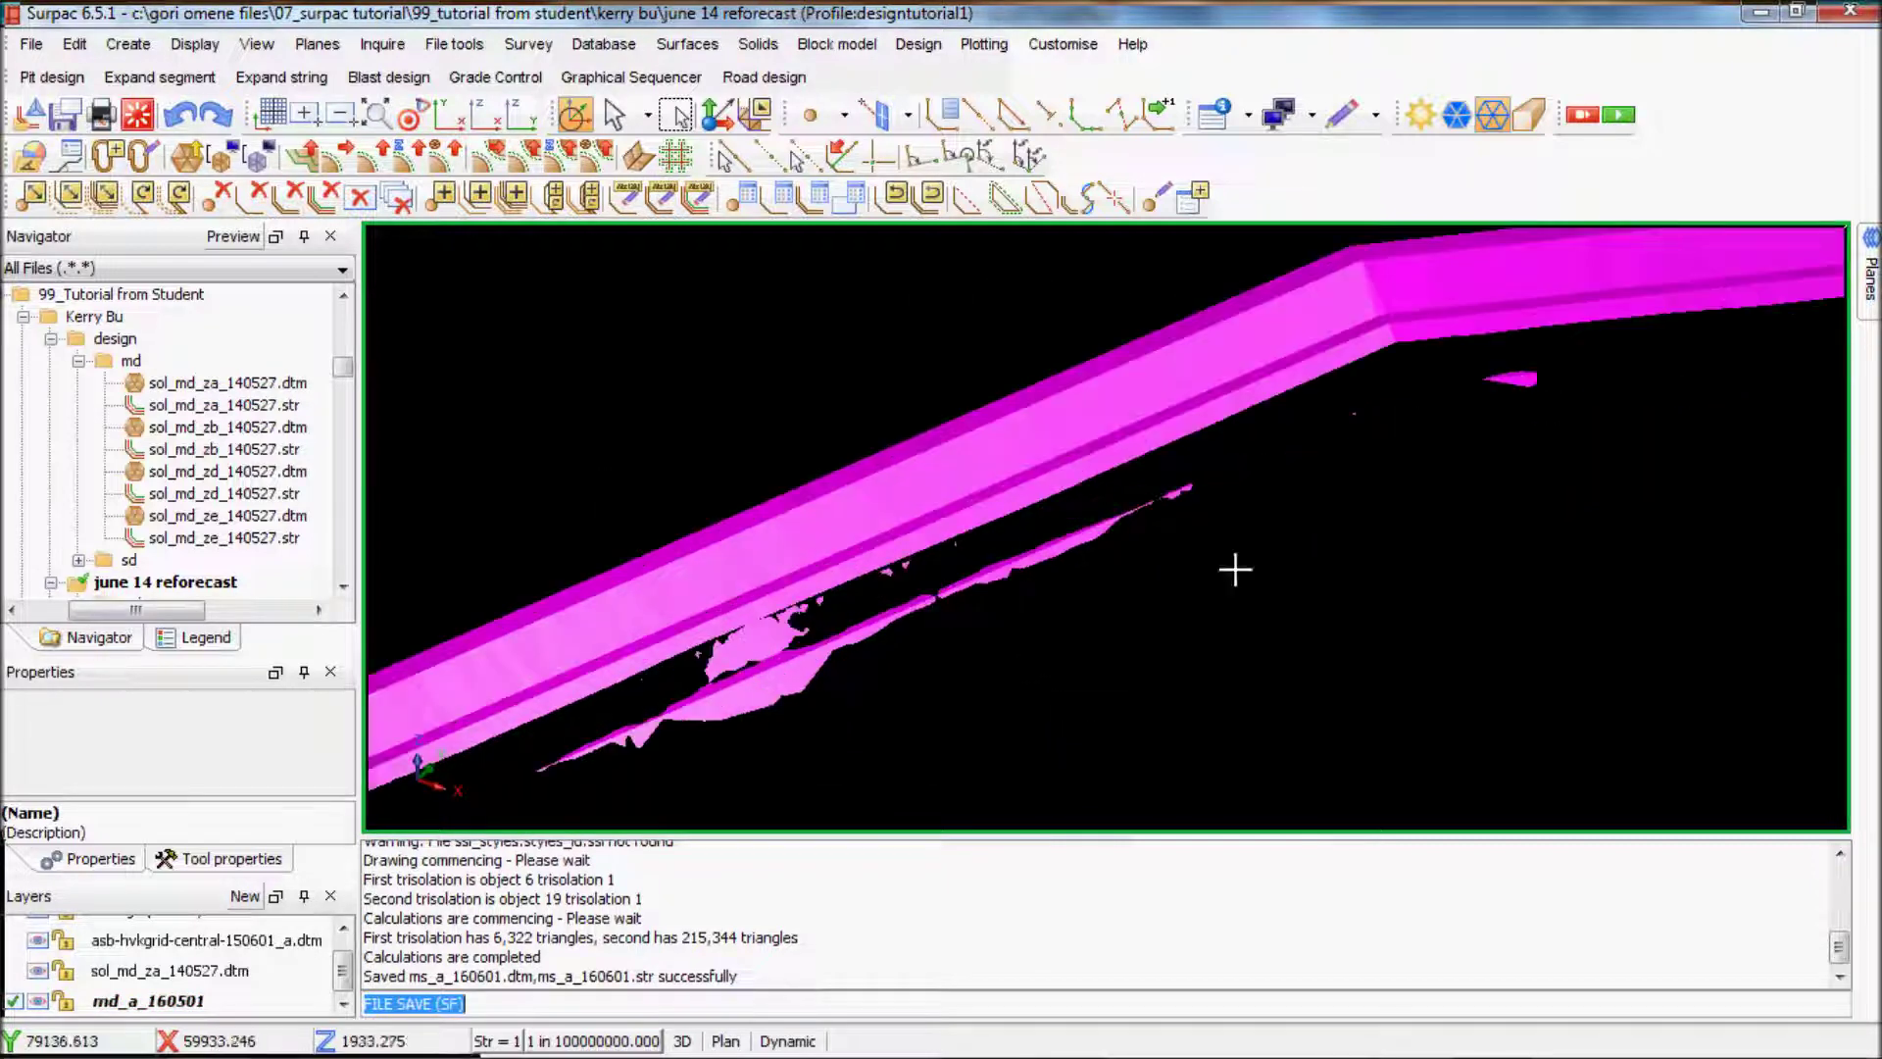
scroll(1002, 535, down, 4)
scroll(1721, 447, up, 3)
scroll(1395, 412, up, 2)
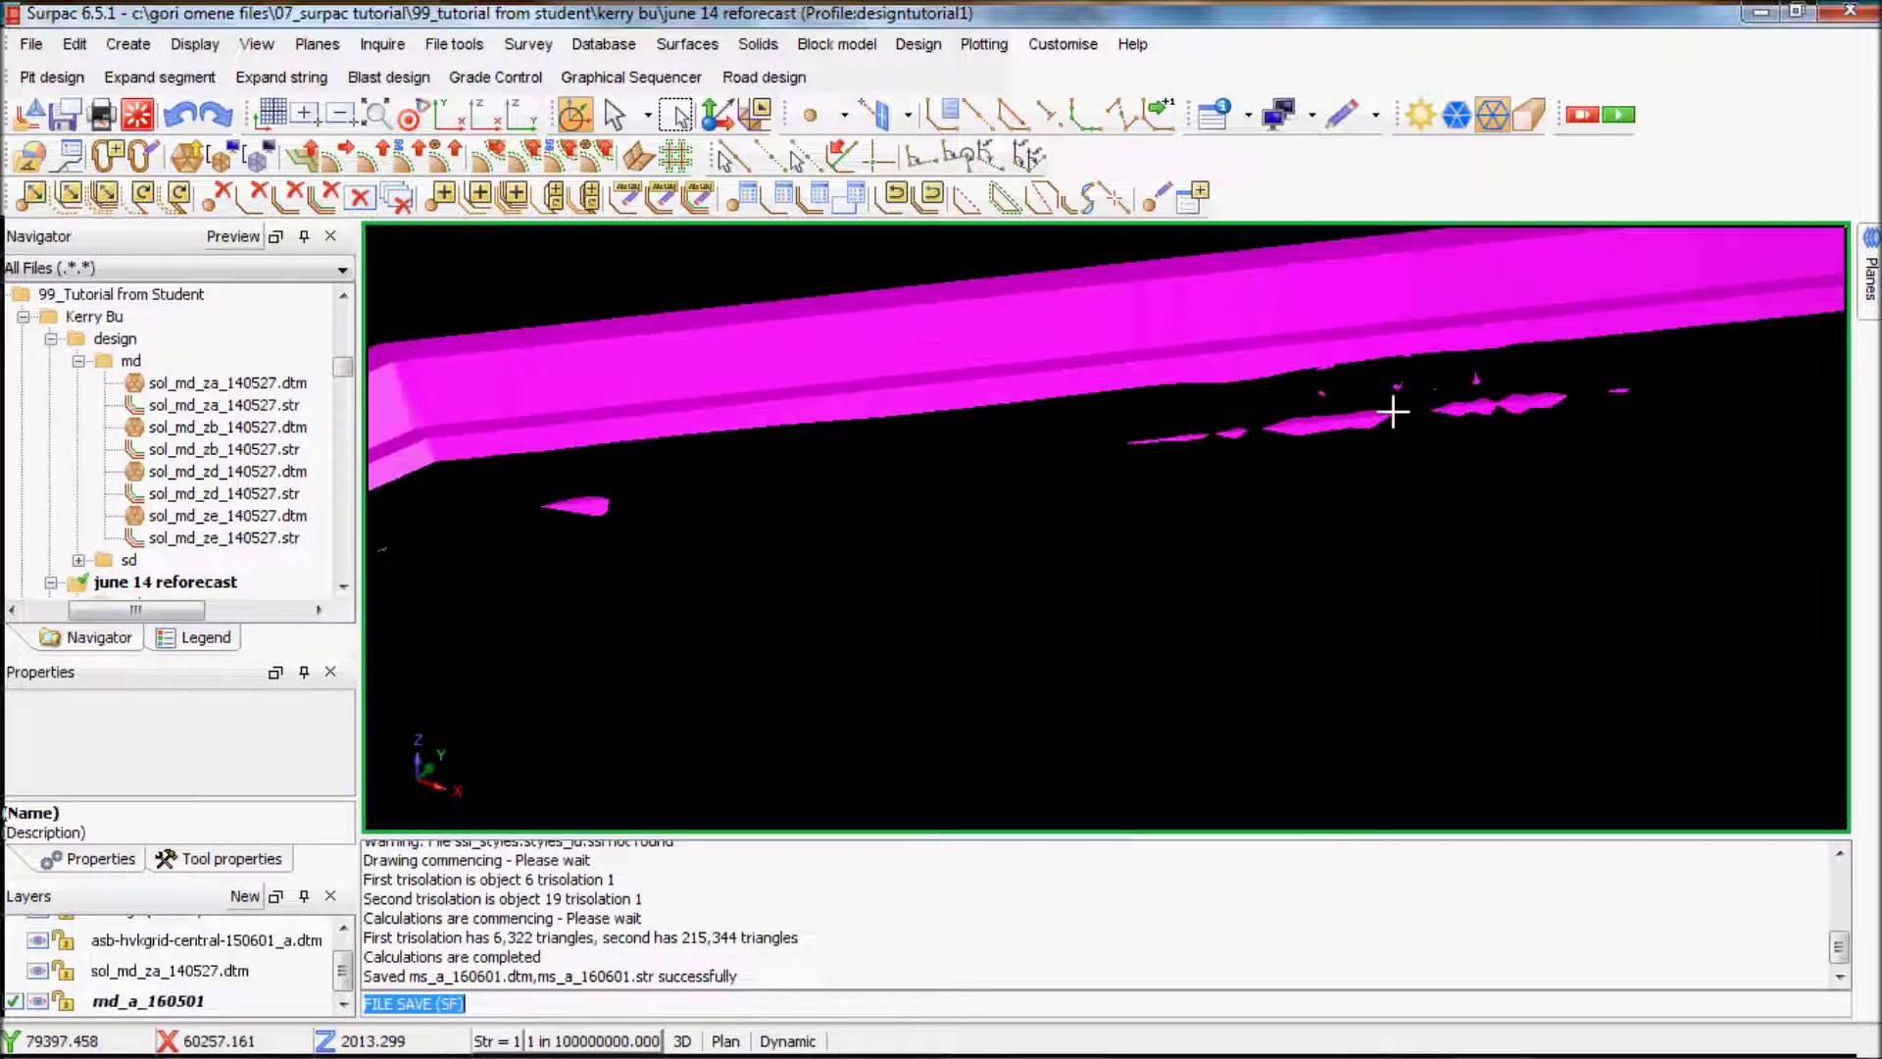
middle_drag(1365, 424, 1185, 277)
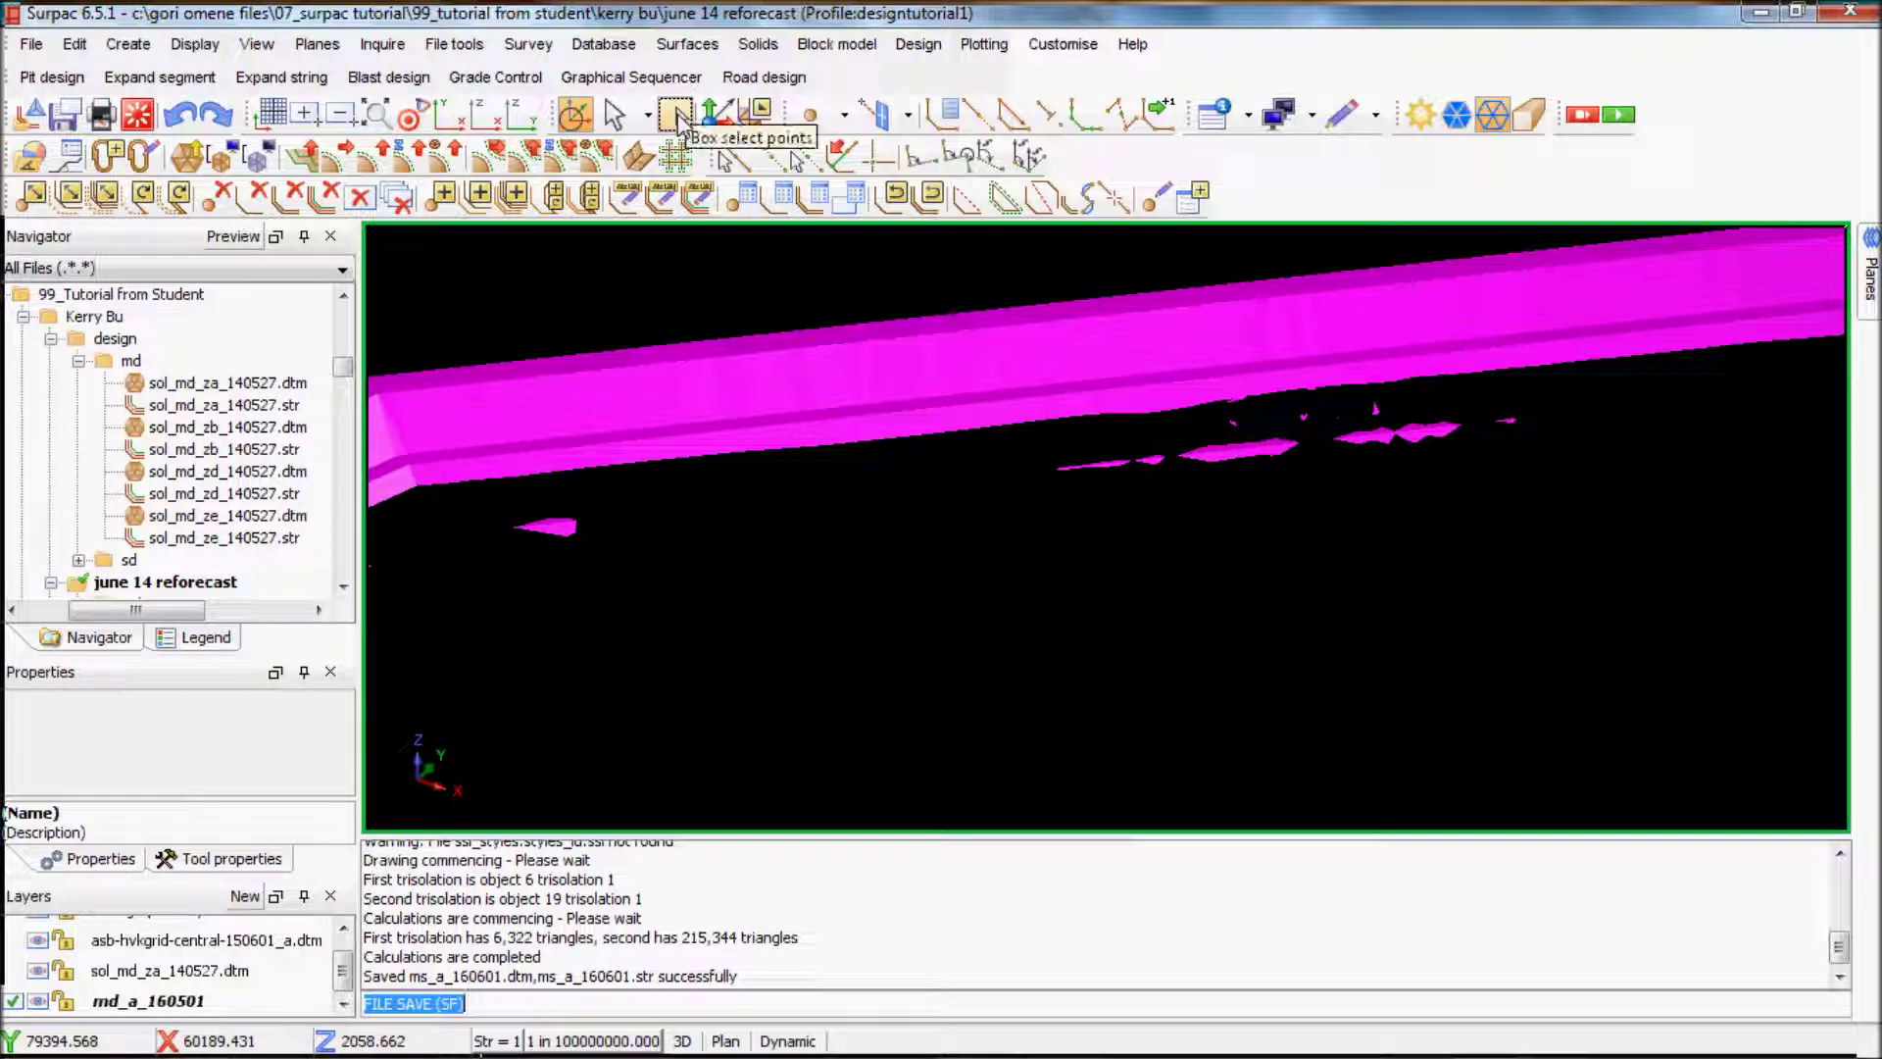
click(676, 116)
drag(1503, 529, 1348, 423)
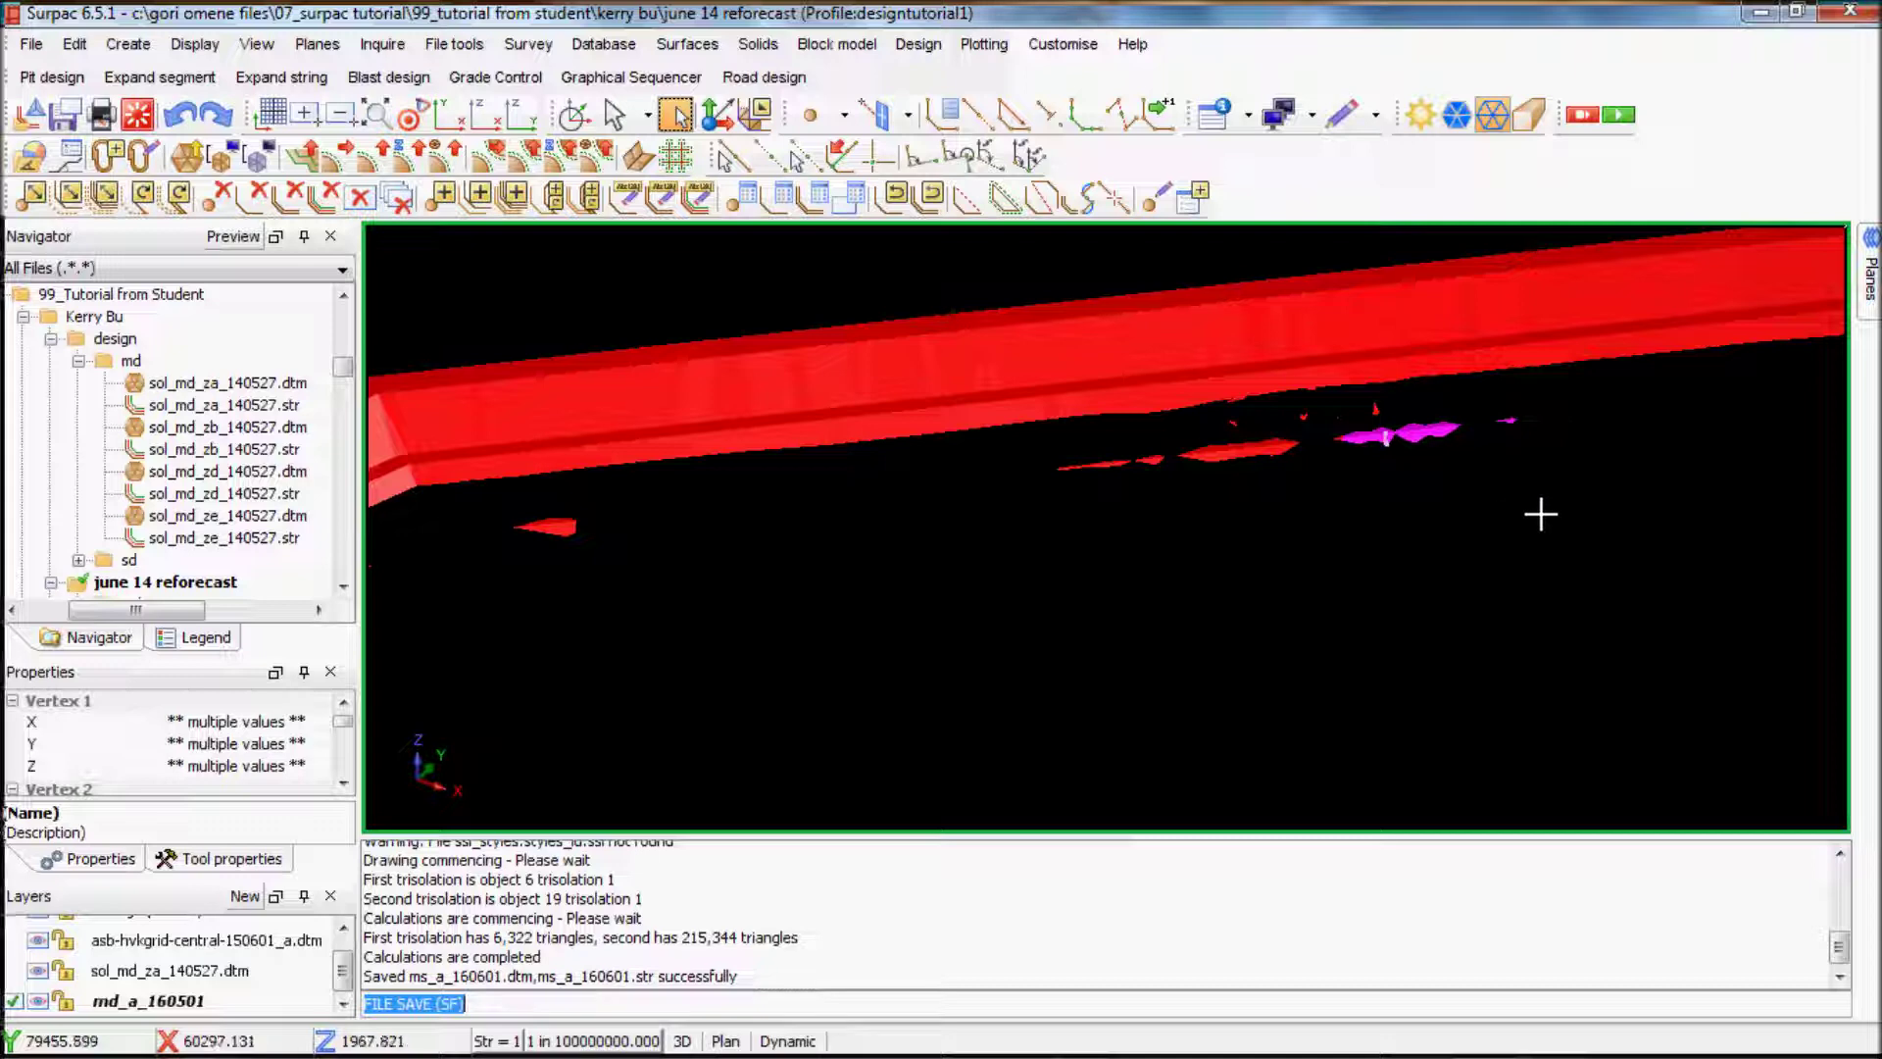
key(Delete)
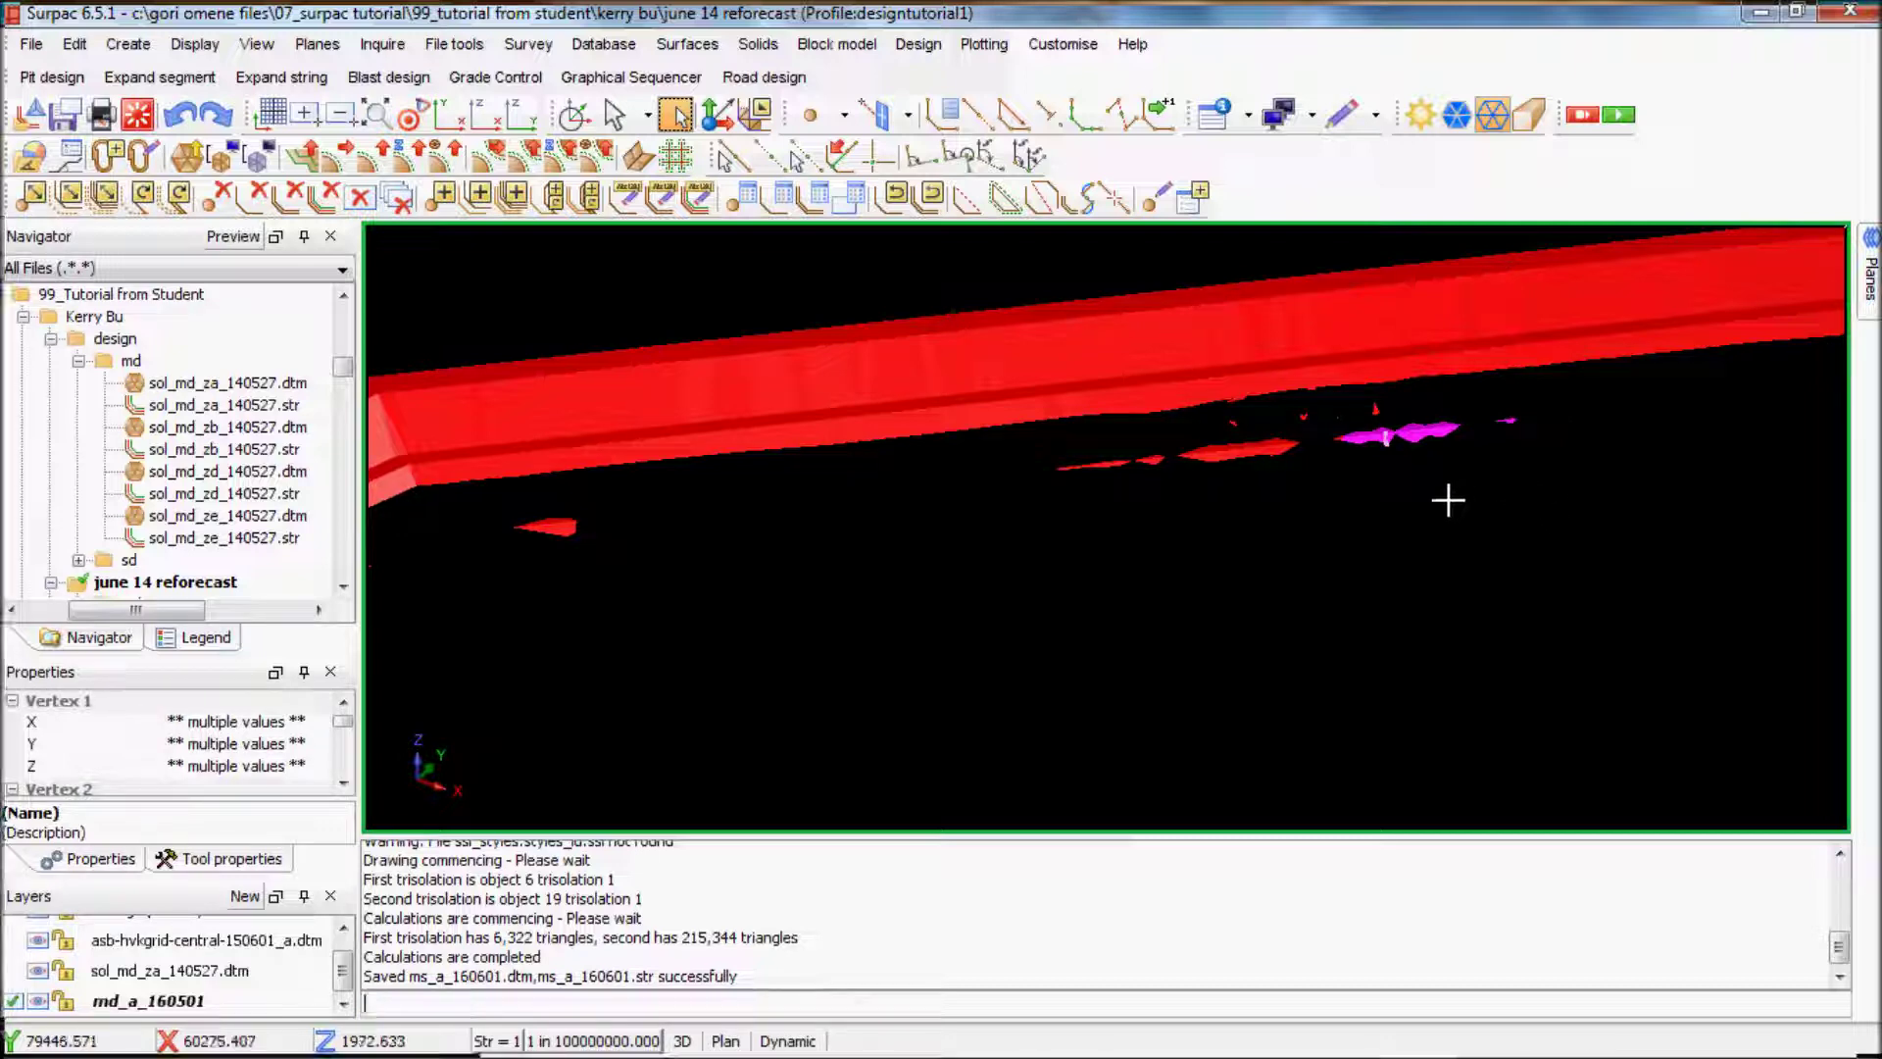
drag(1456, 484, 1099, 442)
key(Delete)
Box-select and delete the cluster of small stray fragments and the thin sliver beneath the solid's far arm.
key(Delete)
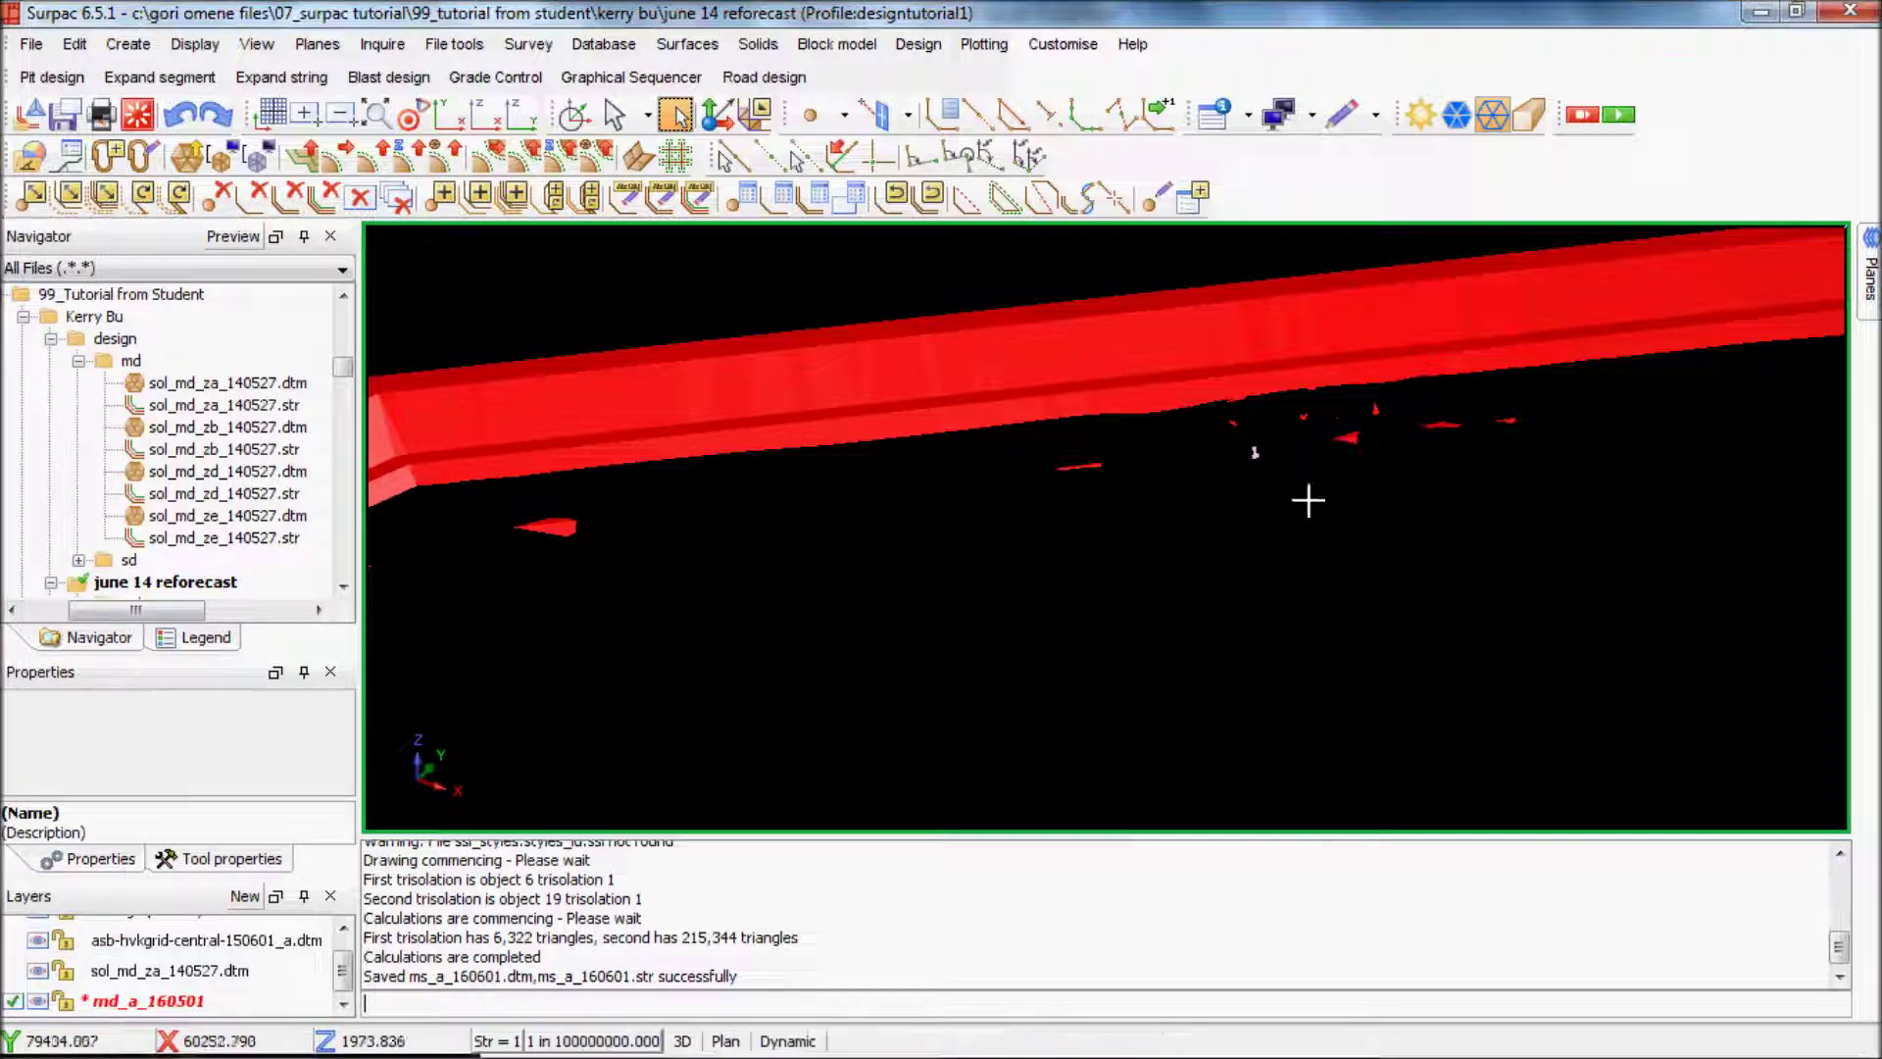
click(1084, 477)
drag(1593, 495, 1260, 407)
key(Delete)
drag(1416, 485, 1211, 421)
drag(1283, 471, 1220, 420)
drag(1248, 511, 1039, 456)
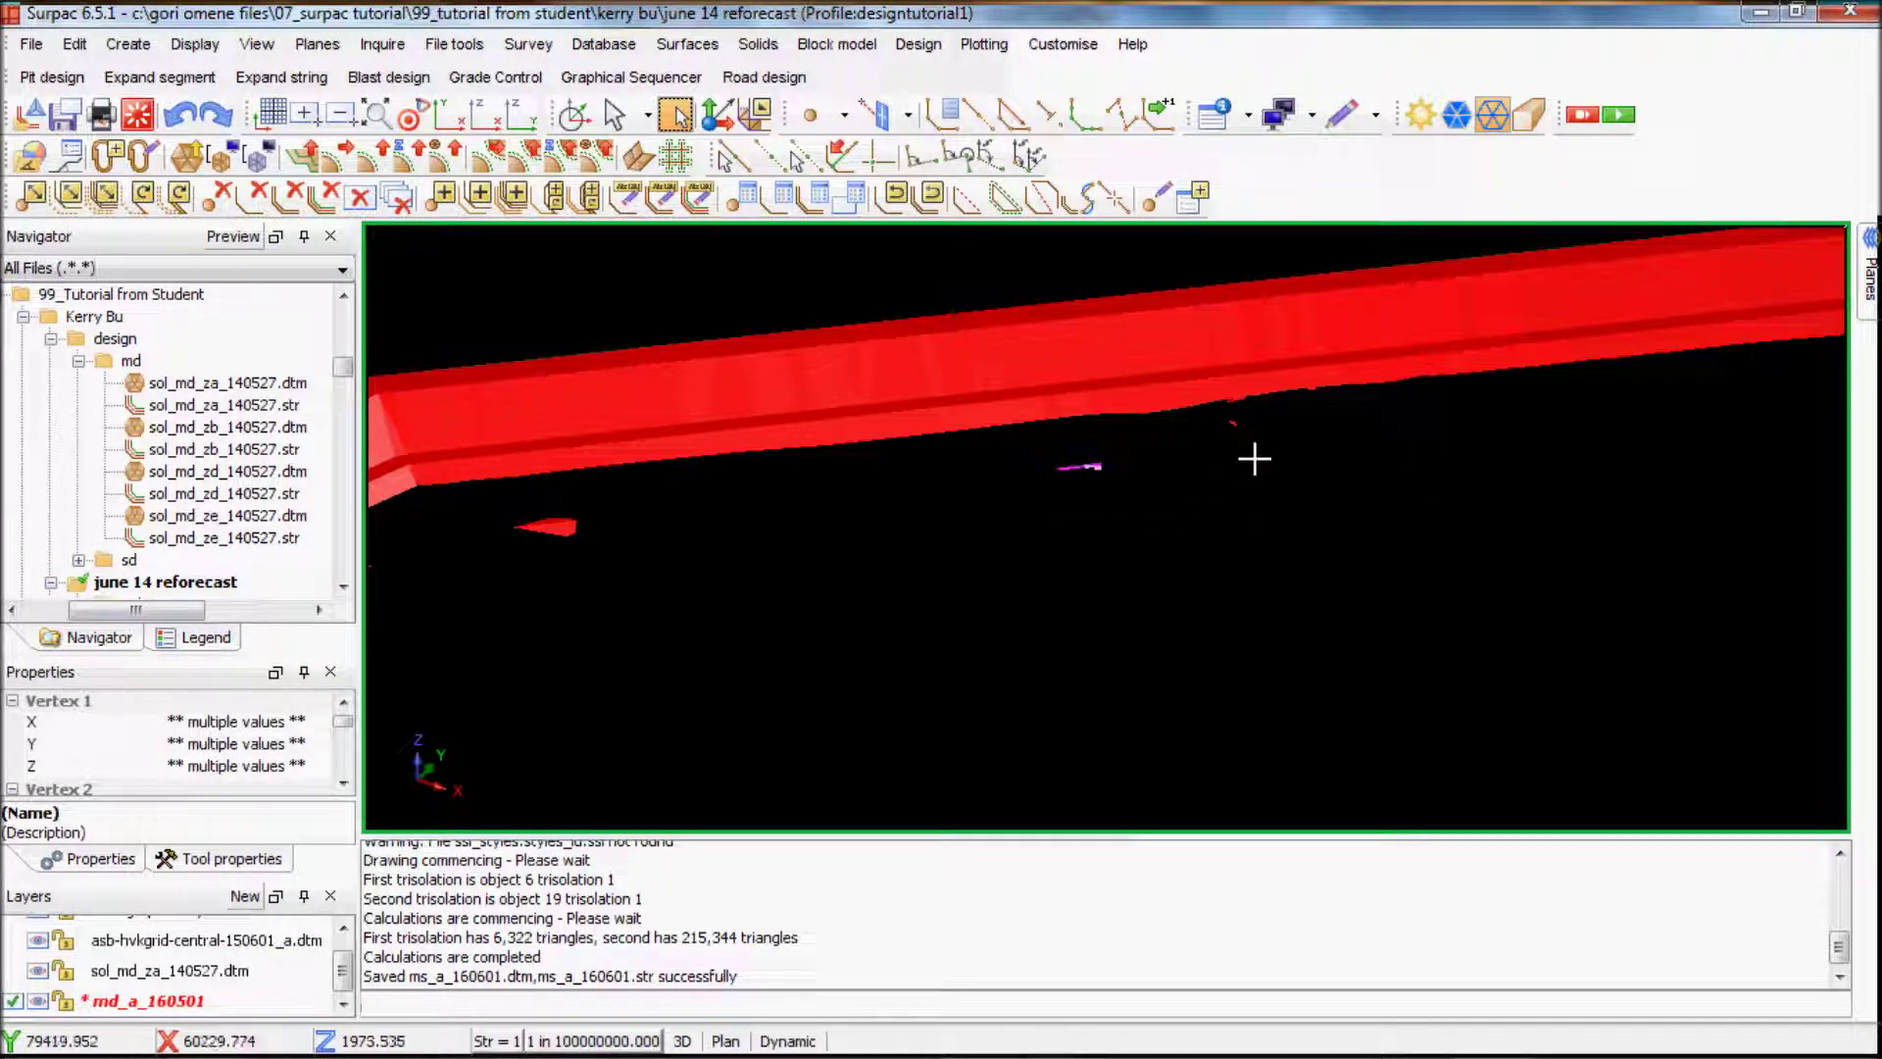
drag(1255, 459, 1221, 413)
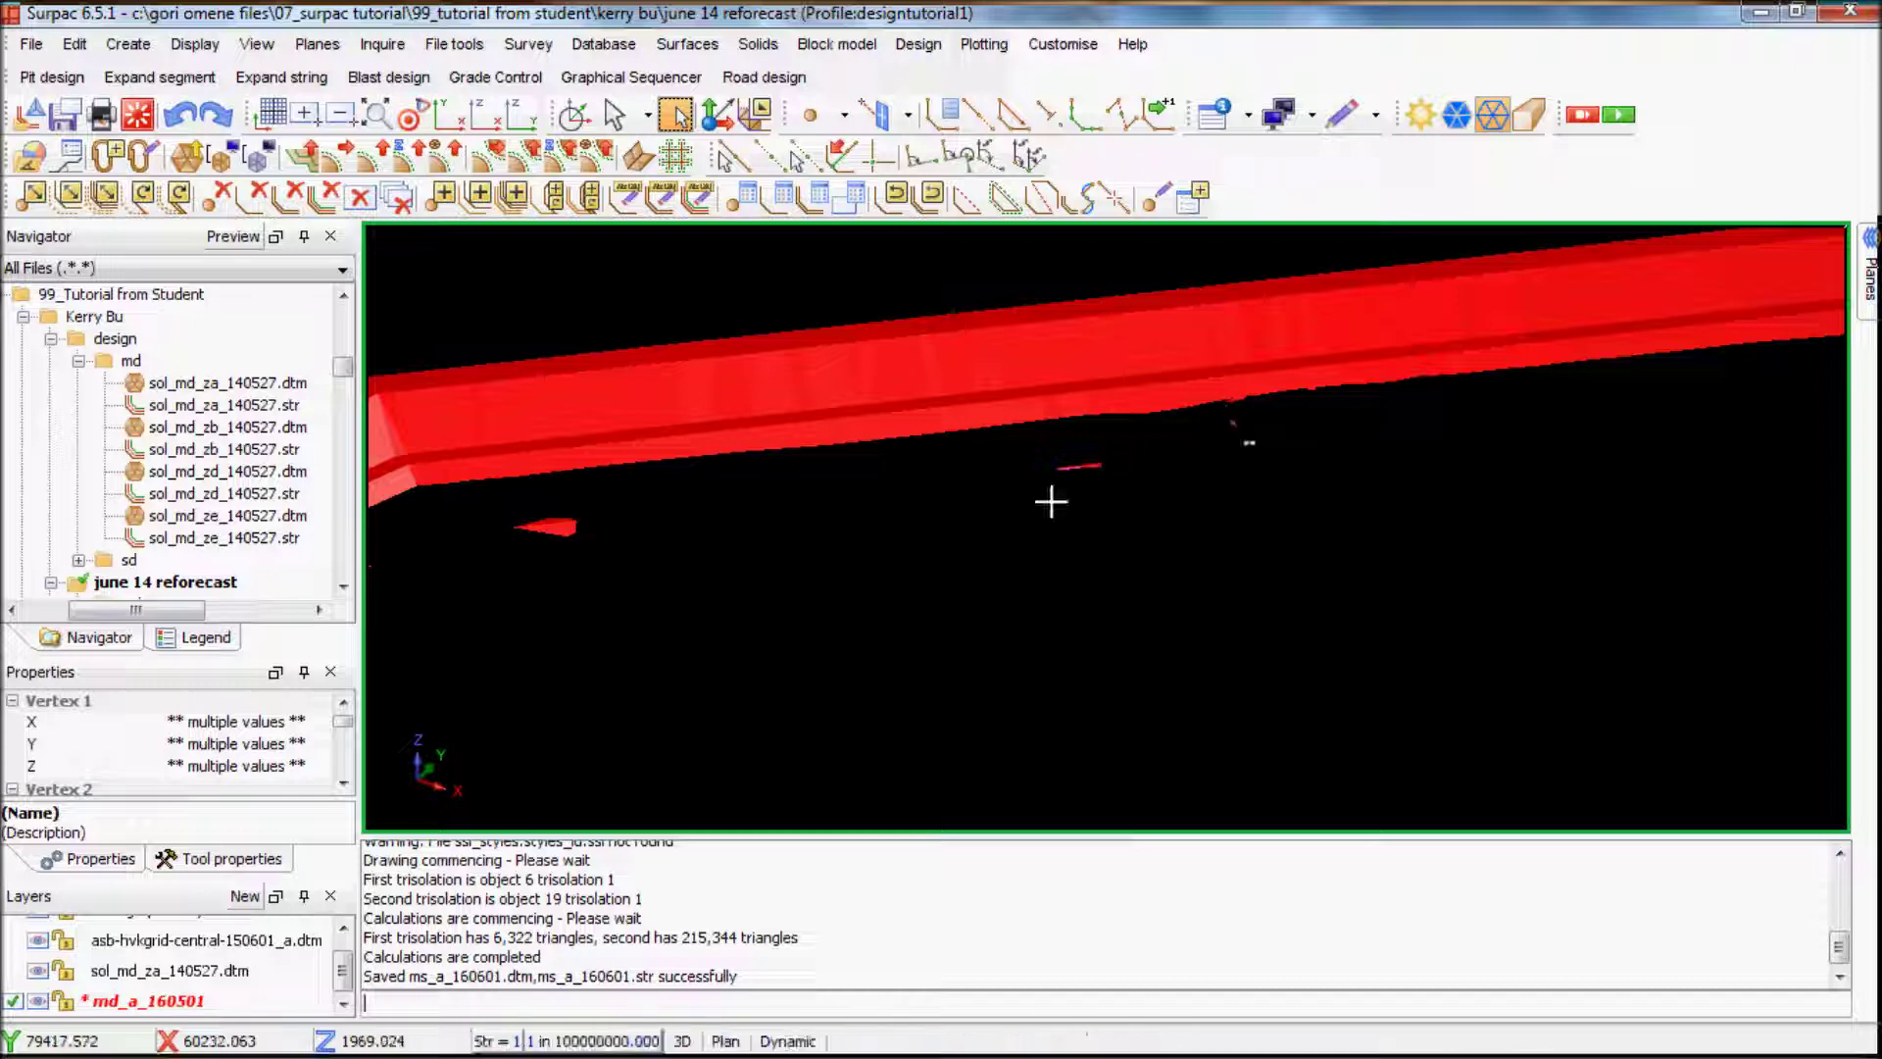
drag(1137, 478, 983, 443)
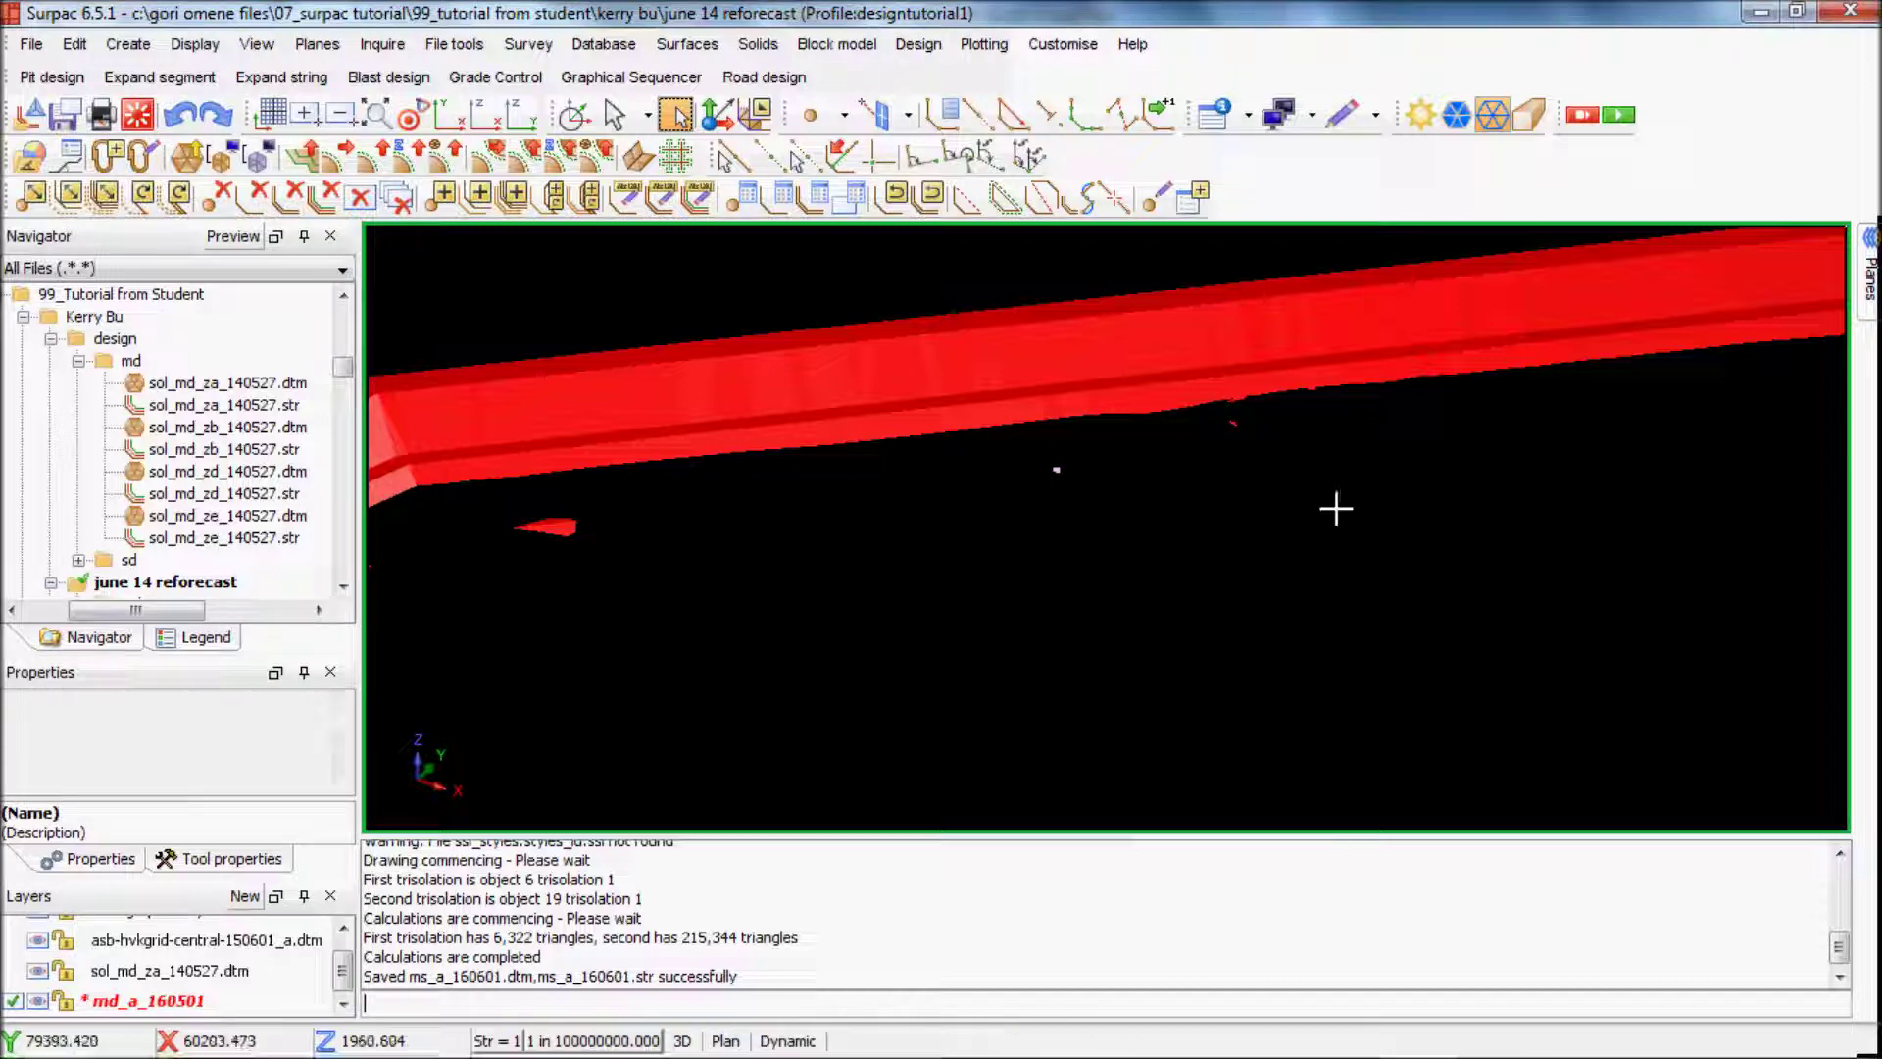
Delete the tiny speck beneath the far arm and the wedge-shaped fragment near the bend.
drag(1285, 454, 1188, 409)
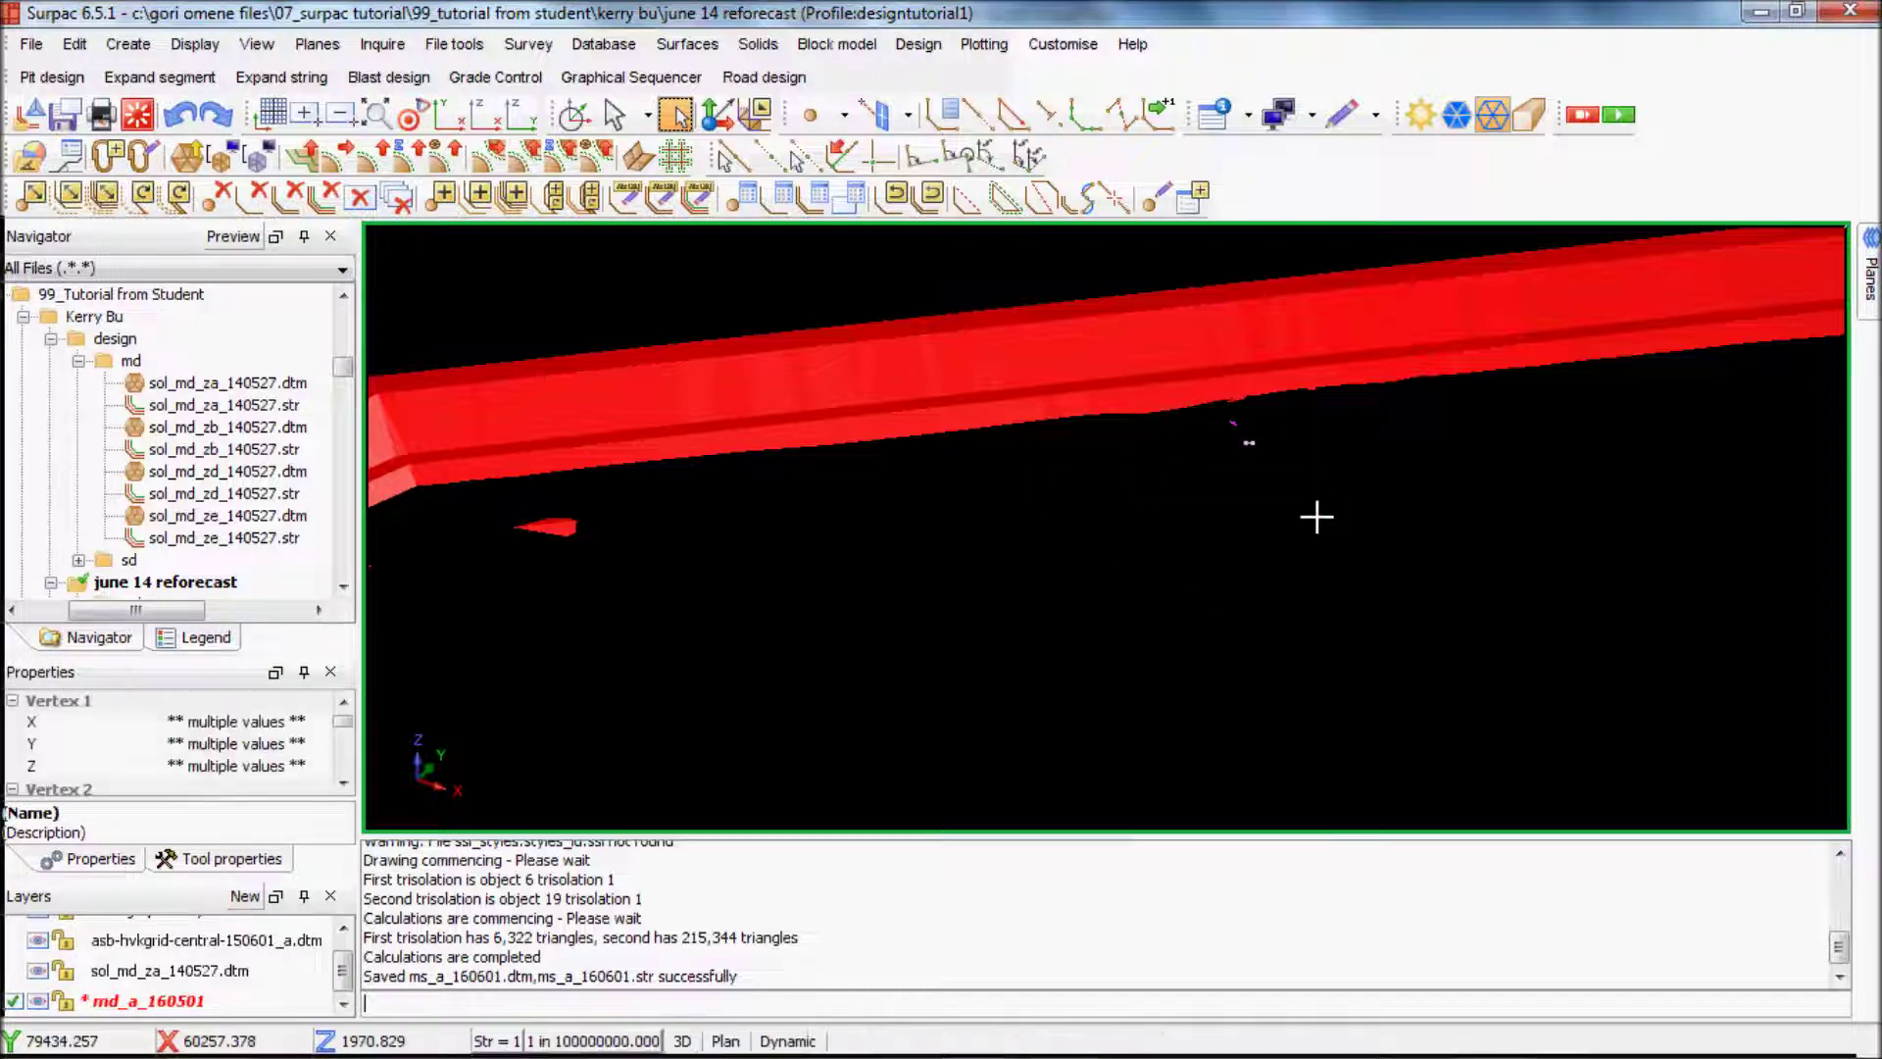
drag(684, 555, 496, 504)
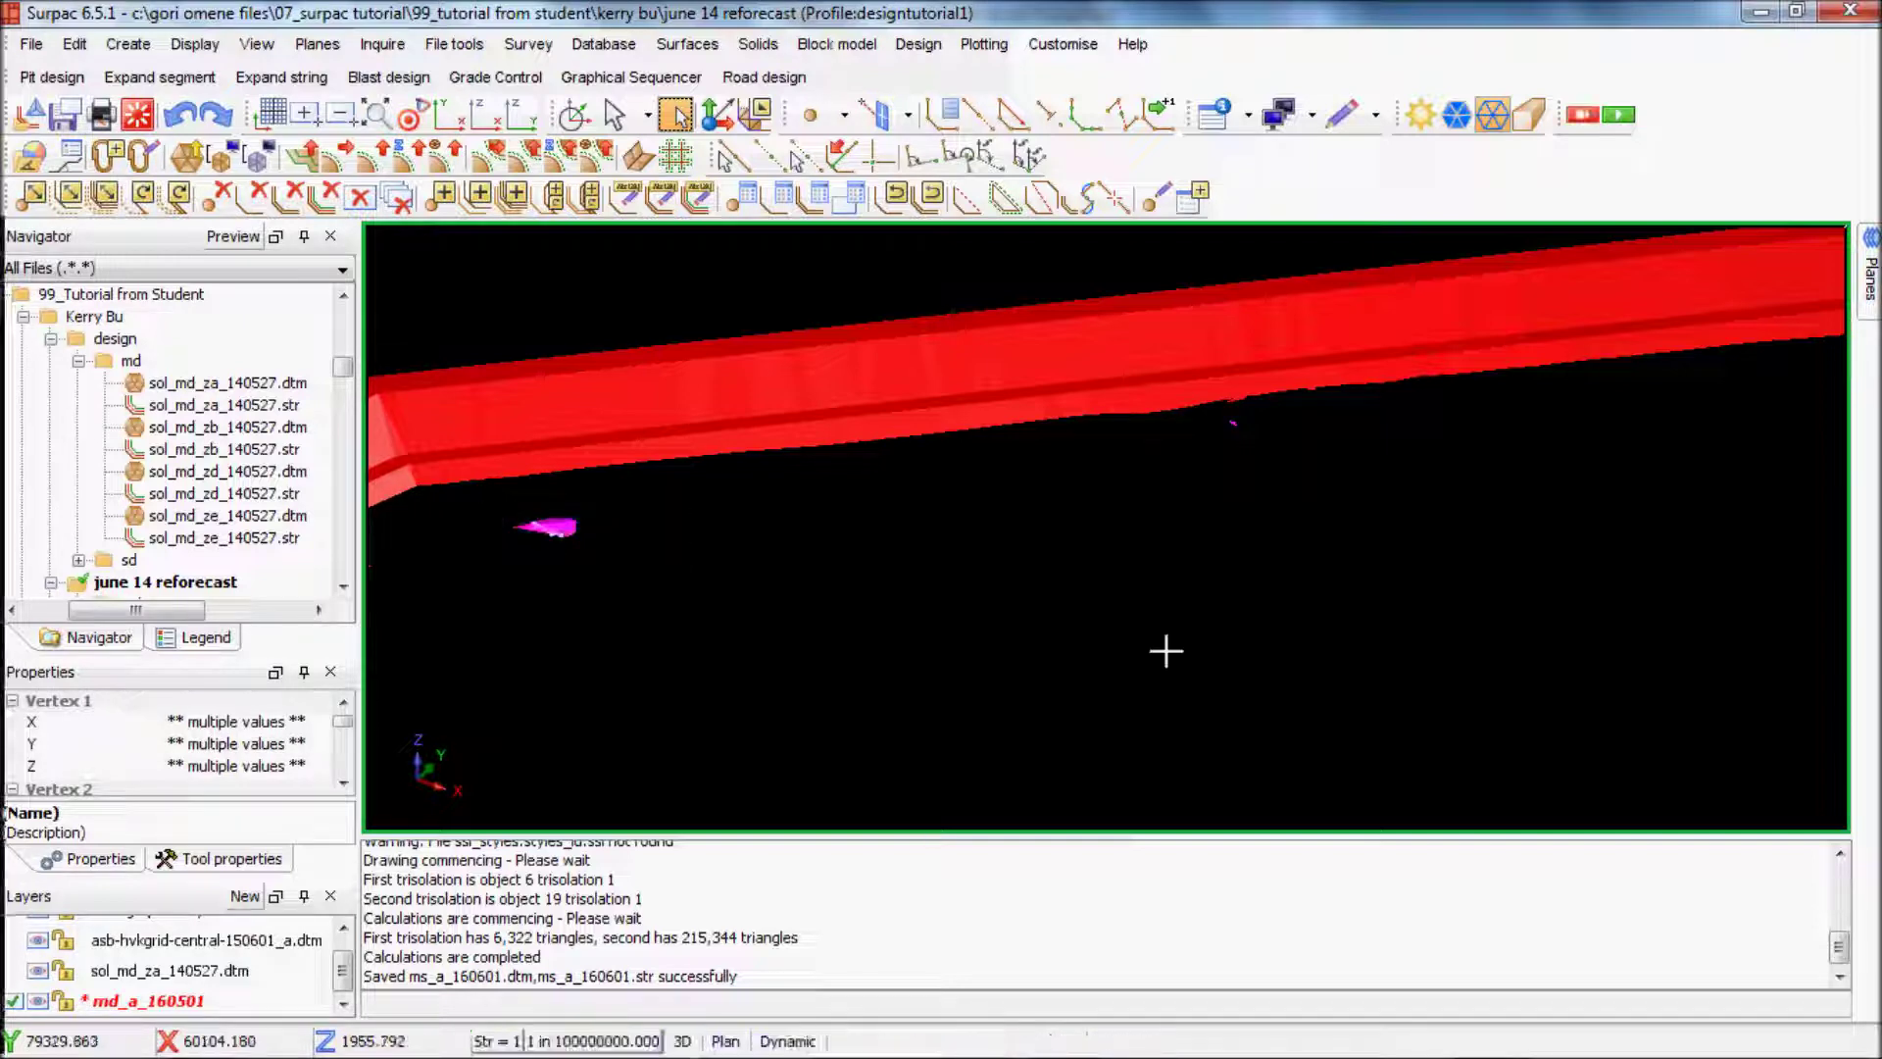
key(Delete)
Box-select and delete the last remaining speck below the middle of the far arm.
scroll(1106, 517, down, 5)
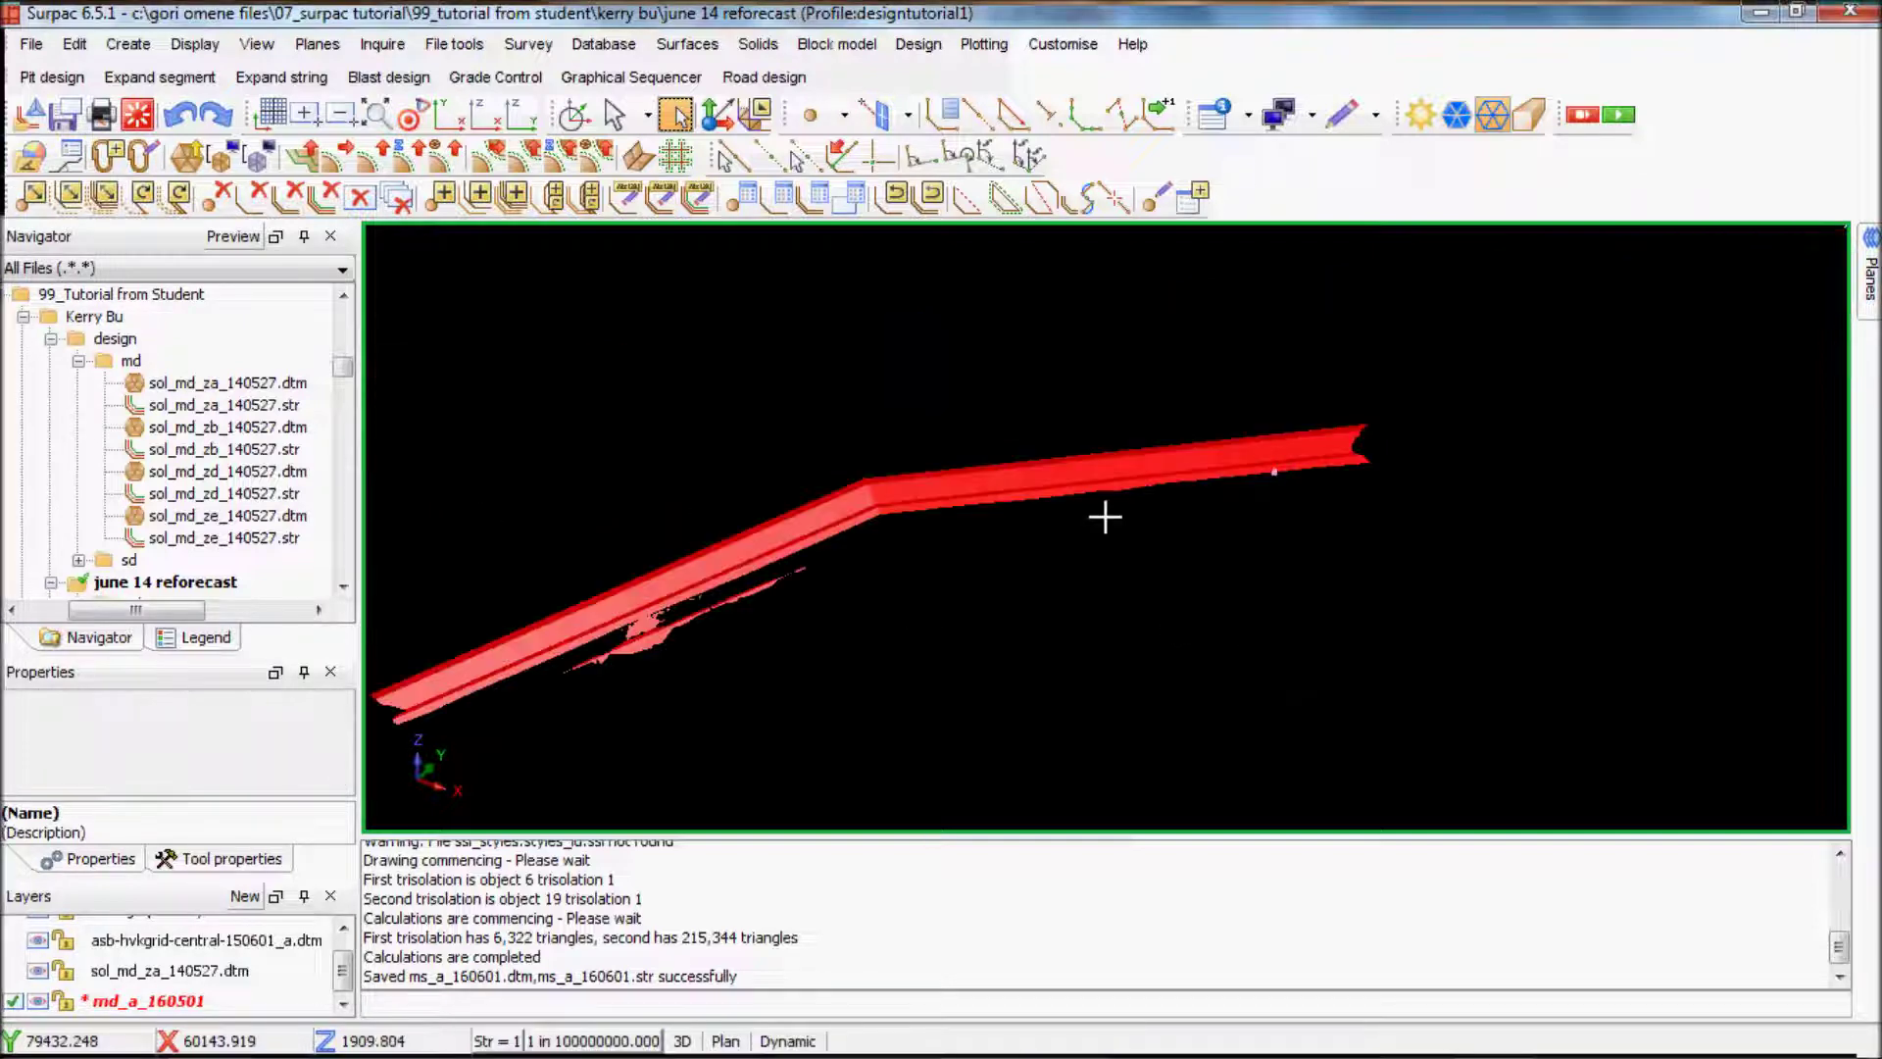
scroll(1274, 450, up, 4)
click(879, 526)
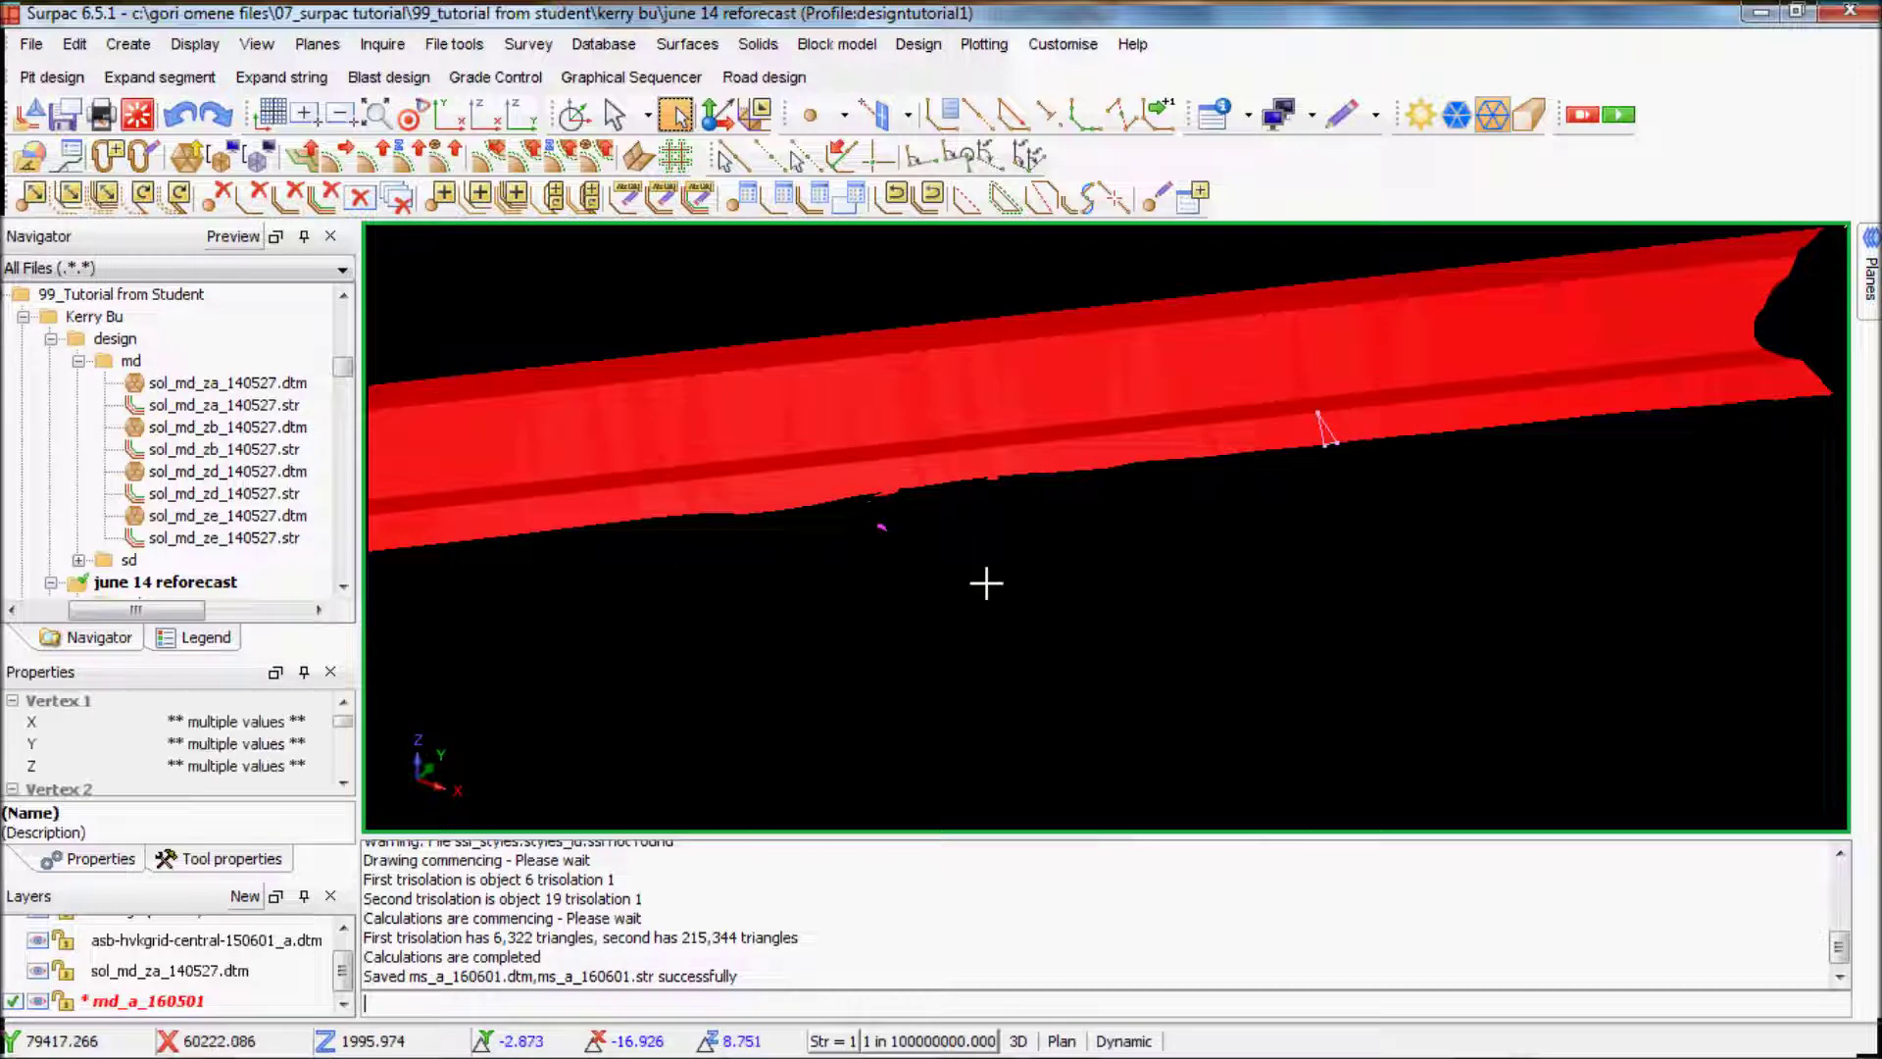
scroll(1117, 651, down, 3)
scroll(1017, 520, up, 5)
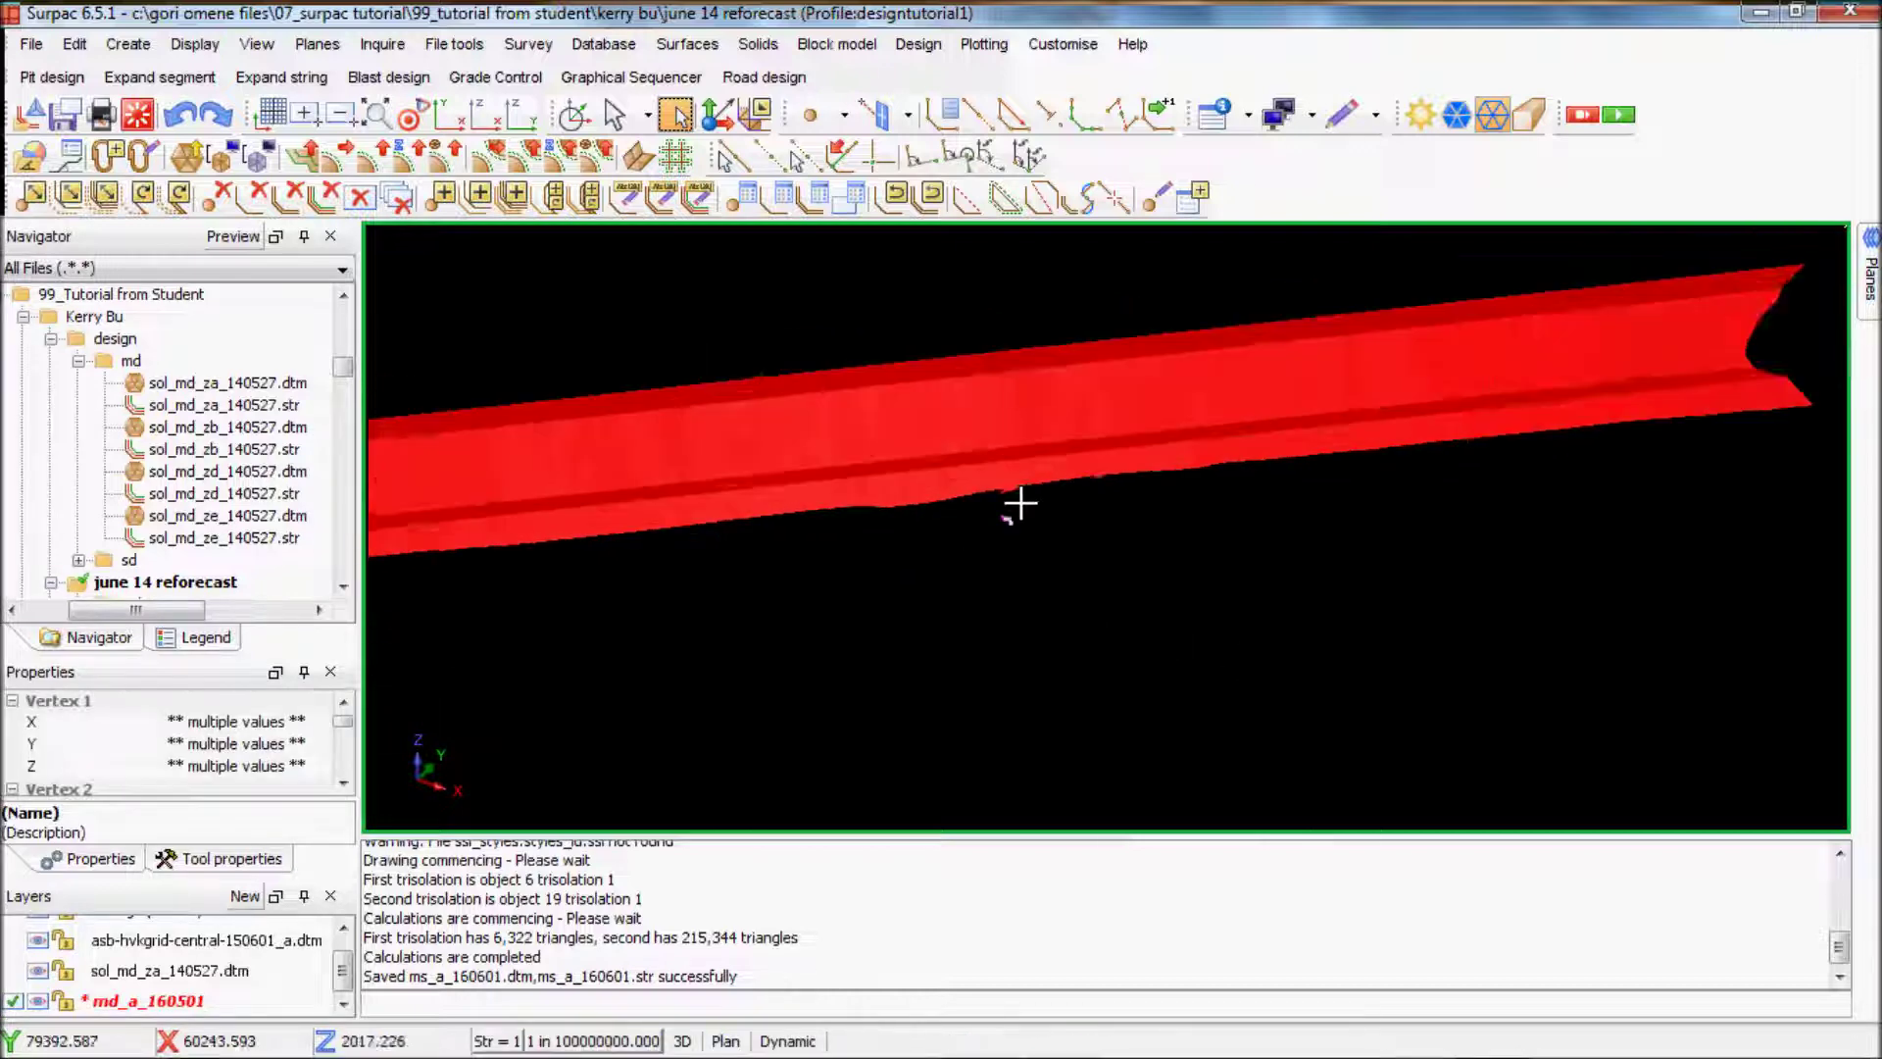
drag(1025, 608, 930, 515)
Box-select and delete pieces from the upper and middle parts of the stray strip beneath the near arm.
scroll(1239, 645, down, 4)
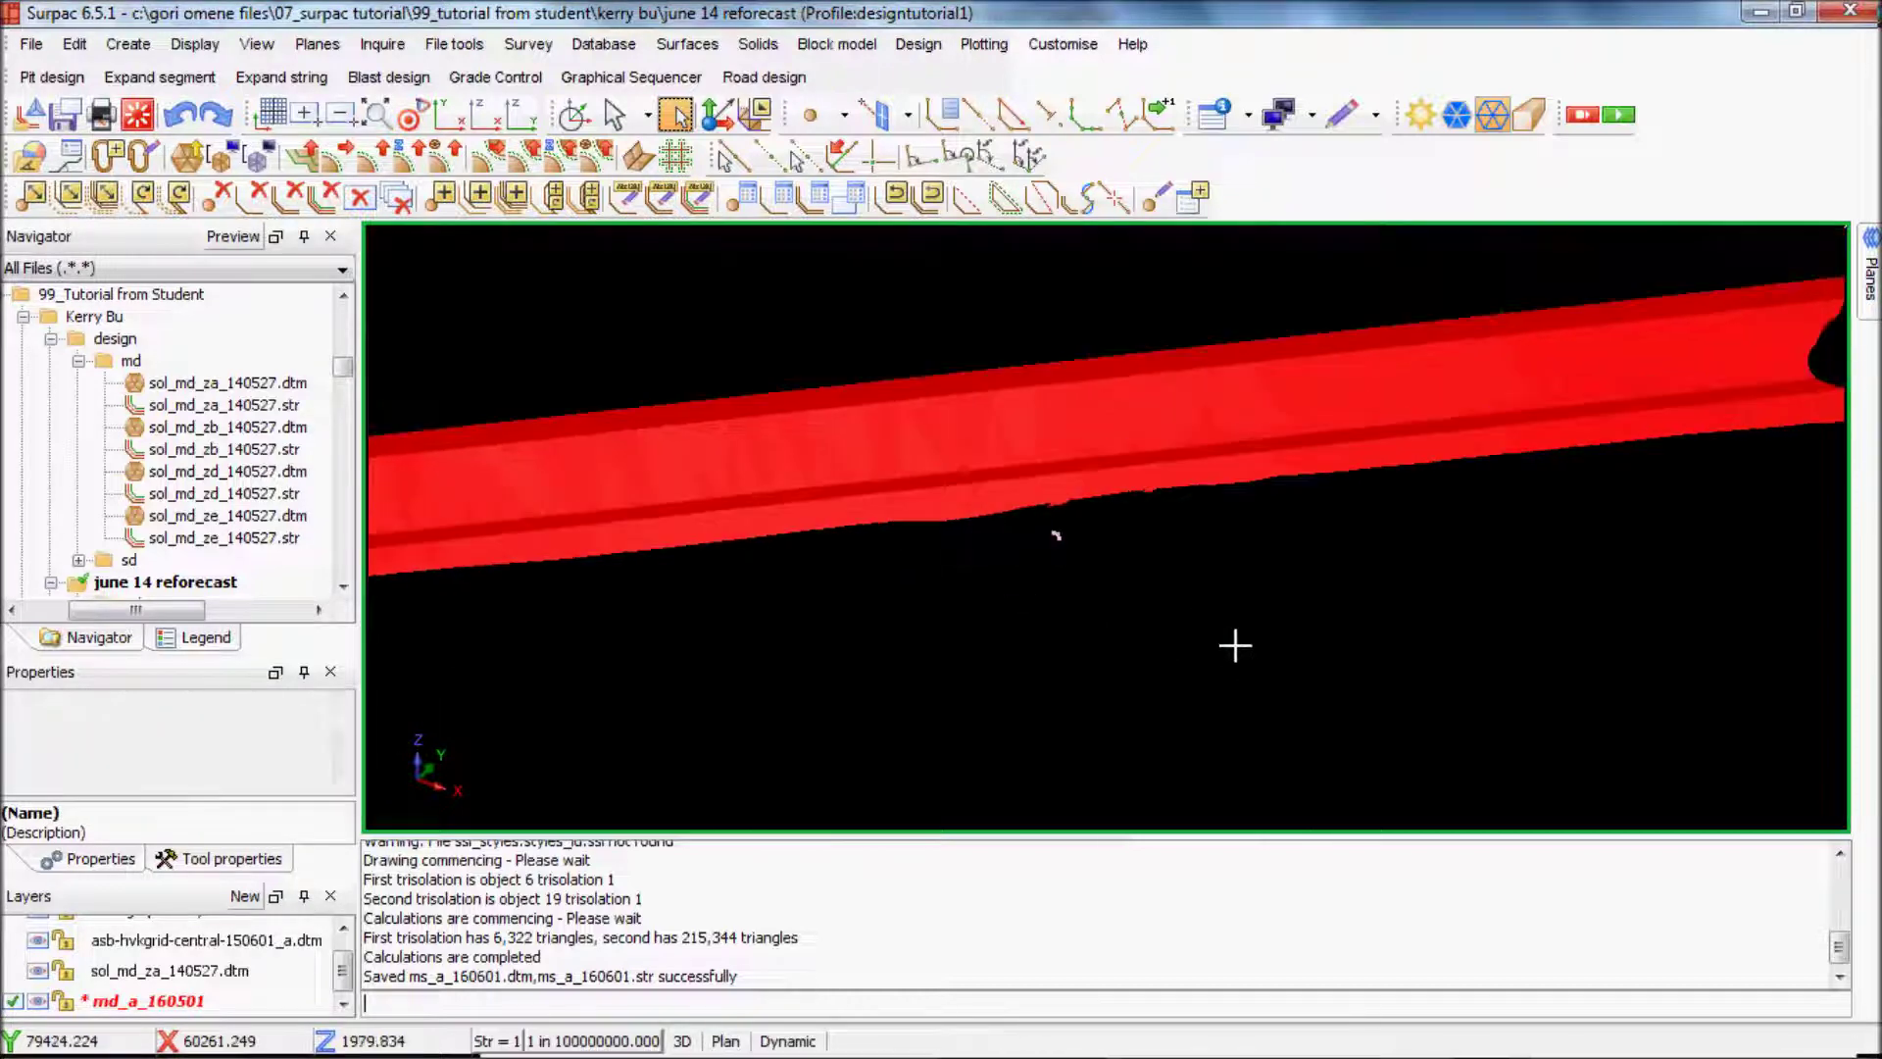
scroll(1198, 595, up, 4)
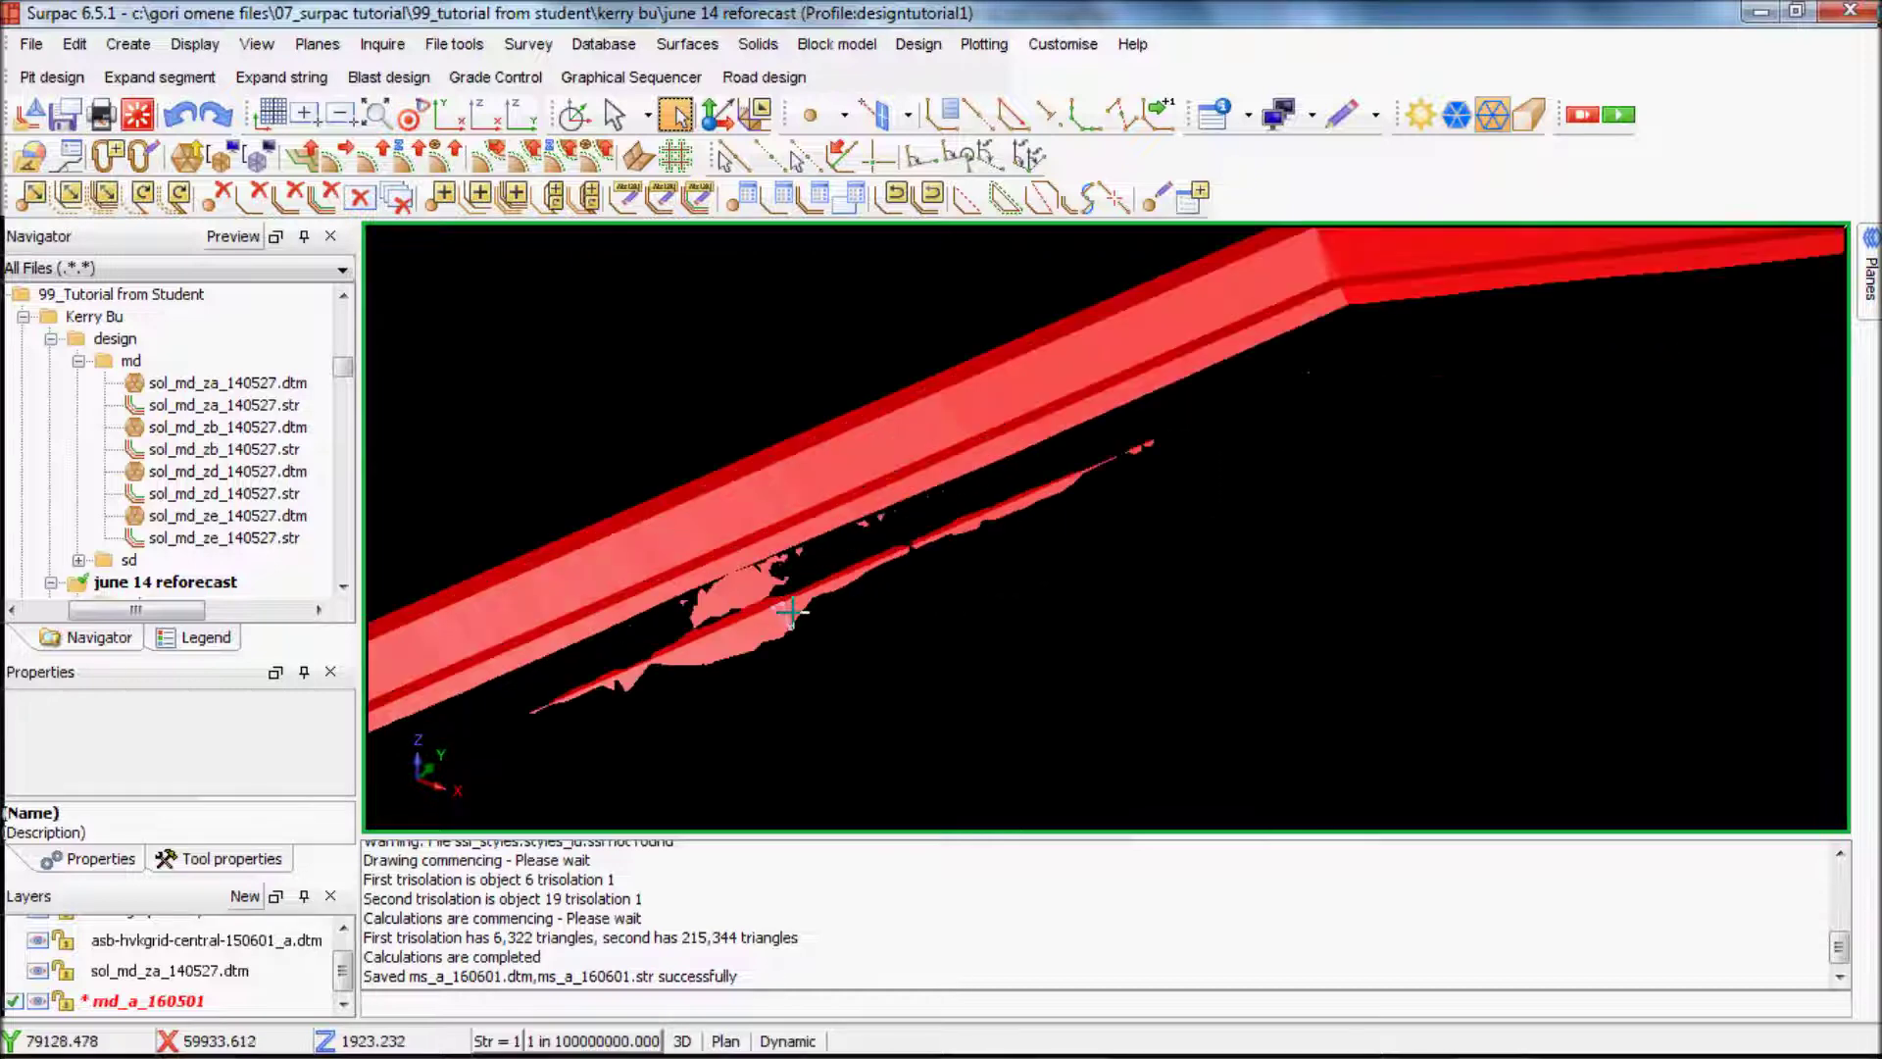
drag(1252, 597, 1127, 425)
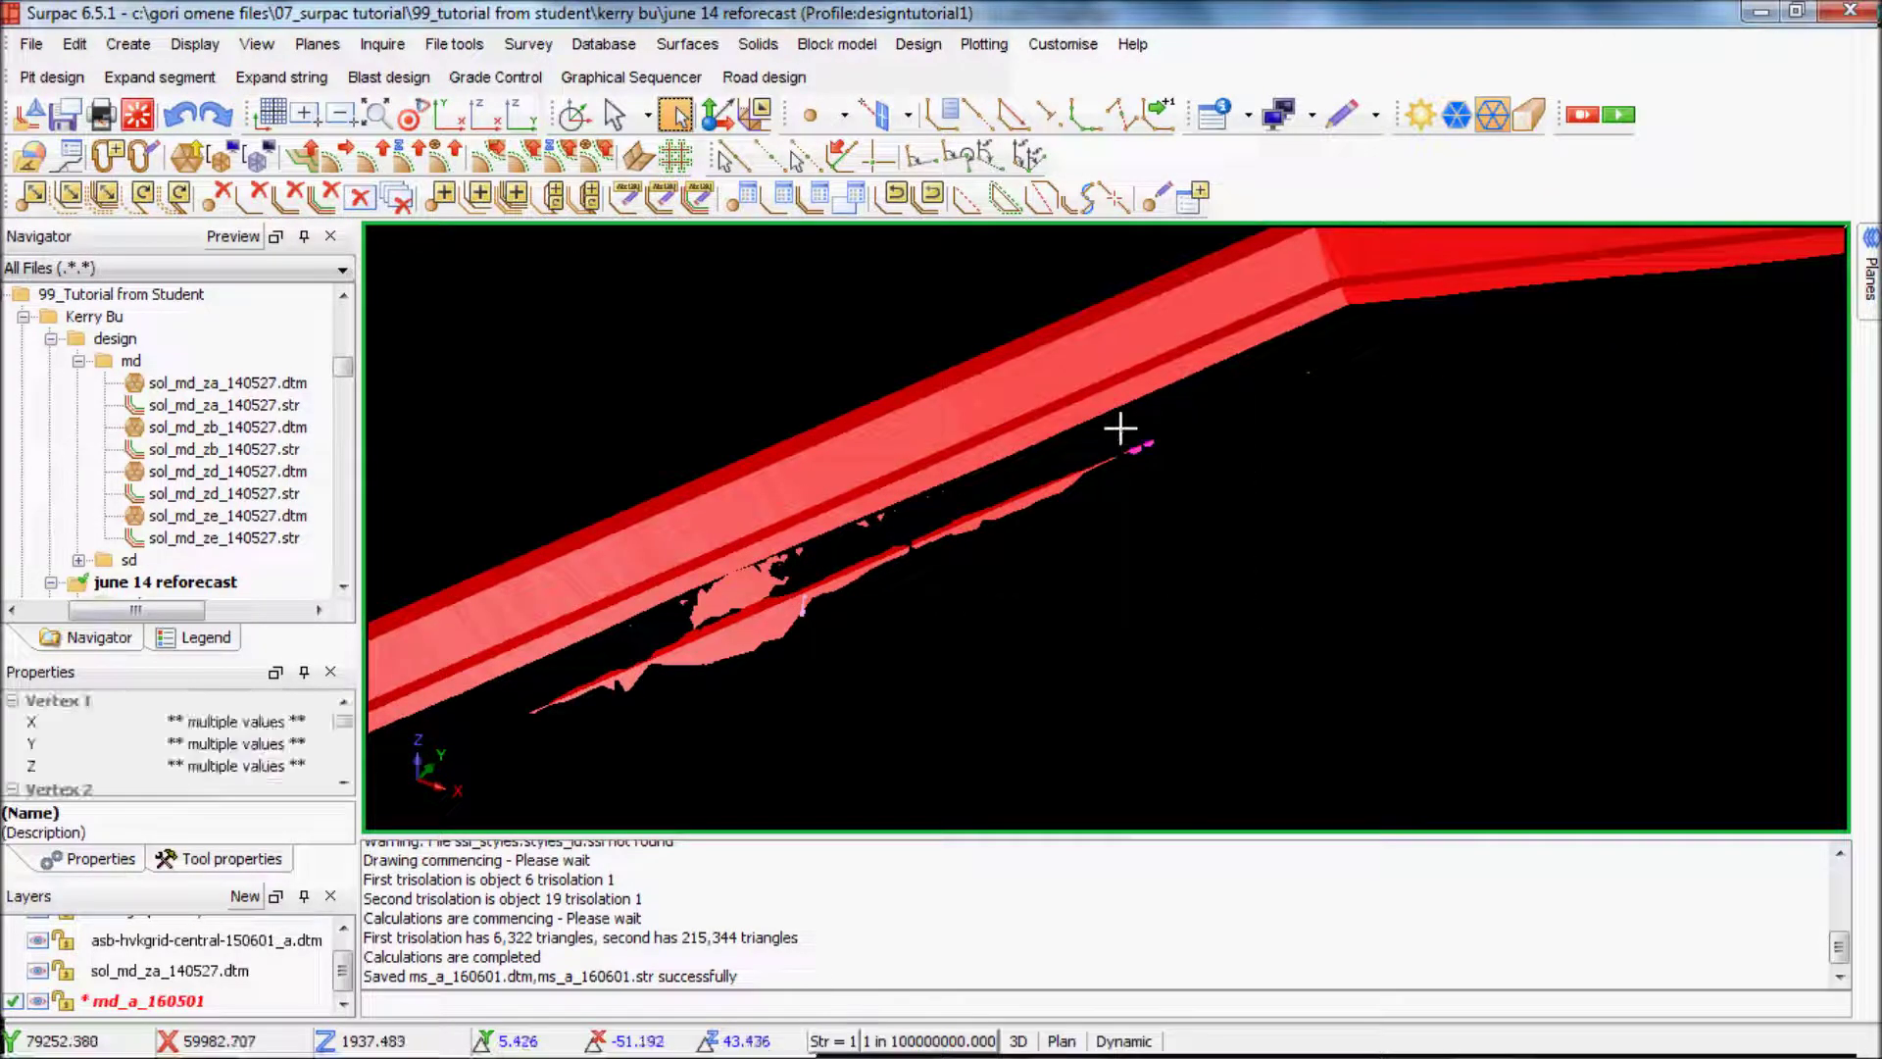
drag(1458, 424, 1302, 376)
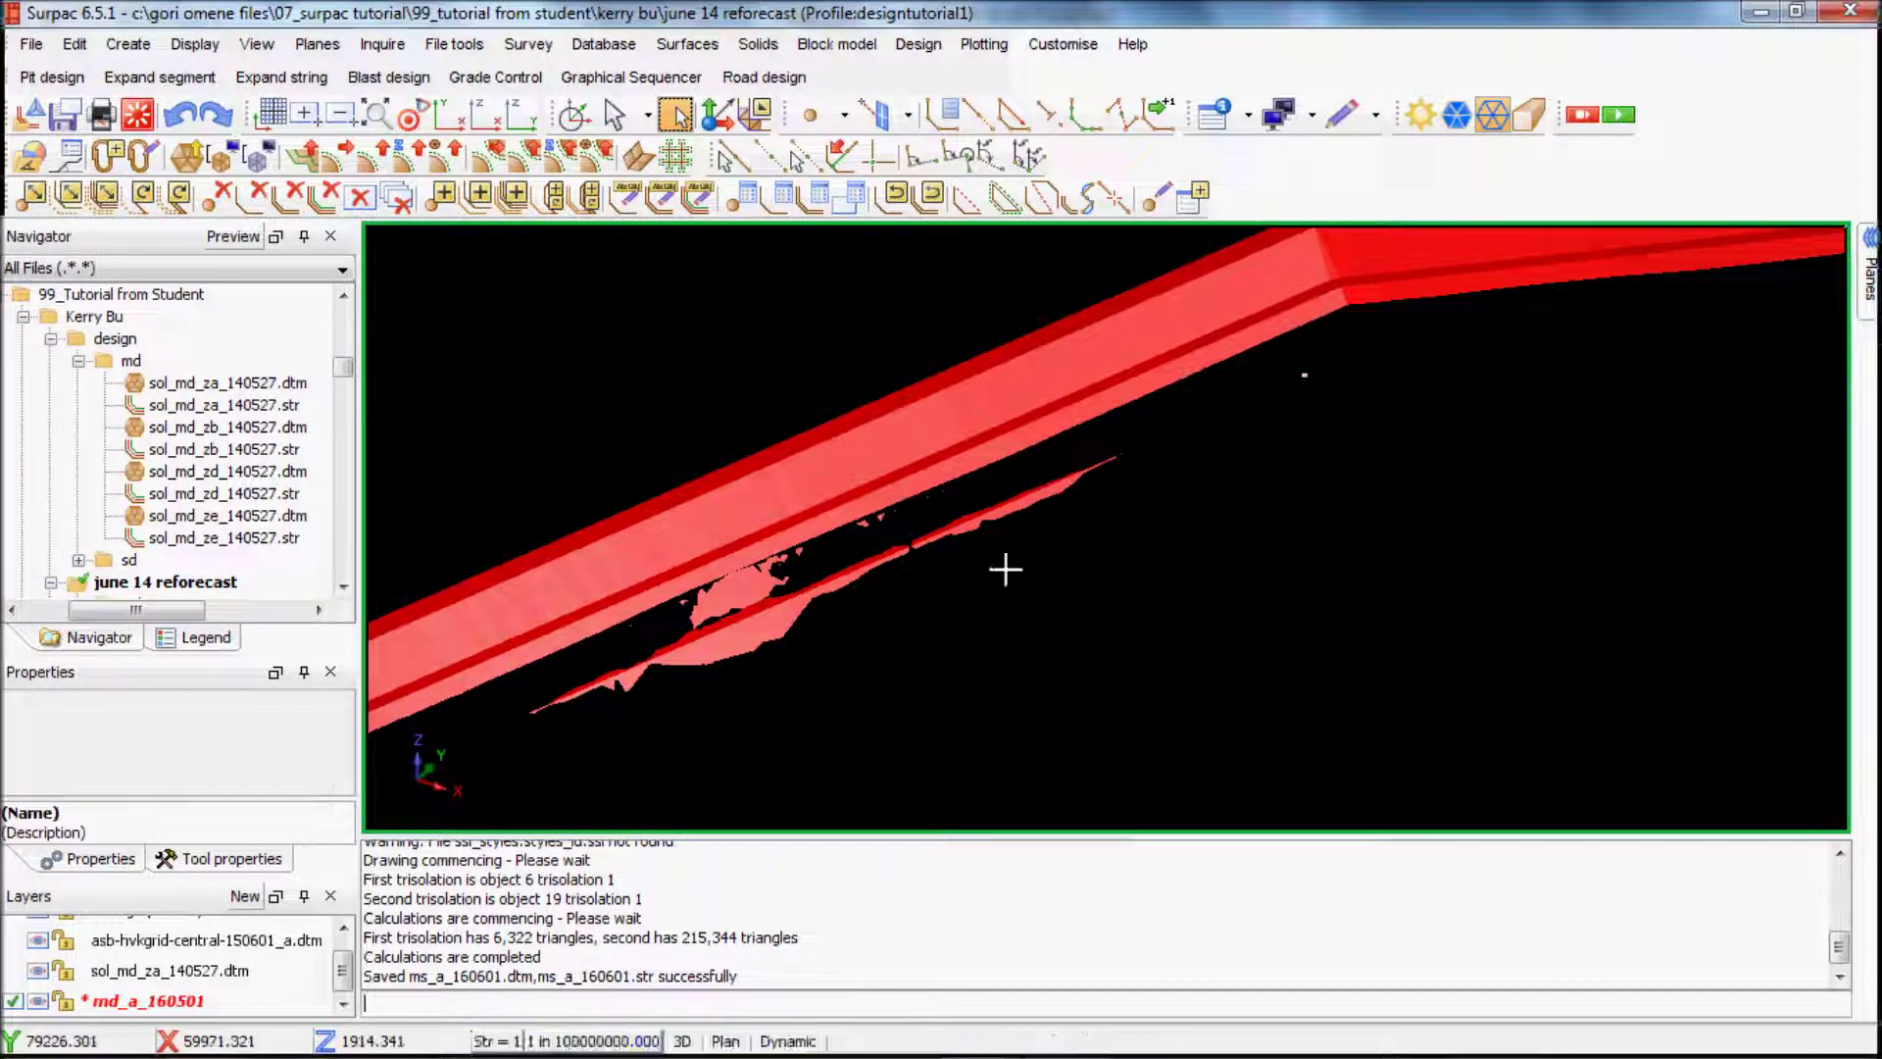
drag(1017, 588, 880, 514)
drag(1143, 555, 1022, 498)
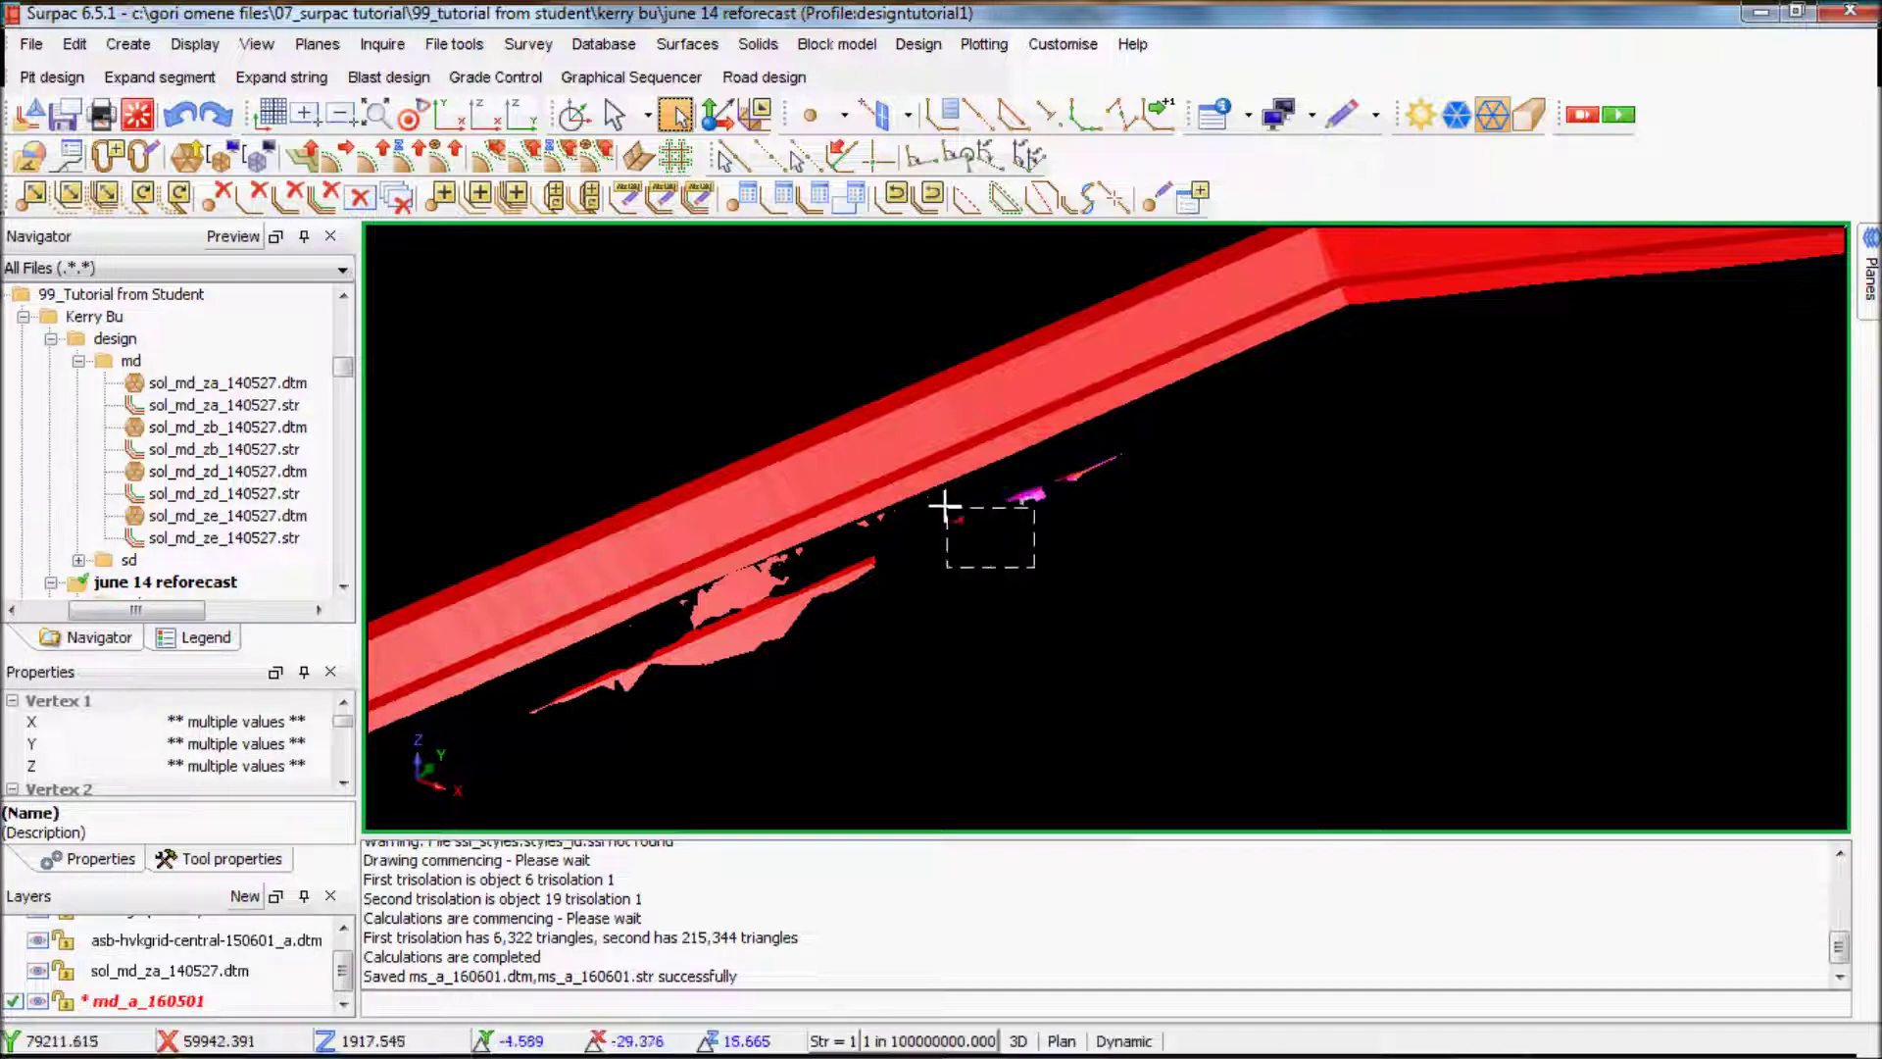
drag(853, 546, 726, 589)
key(Delete)
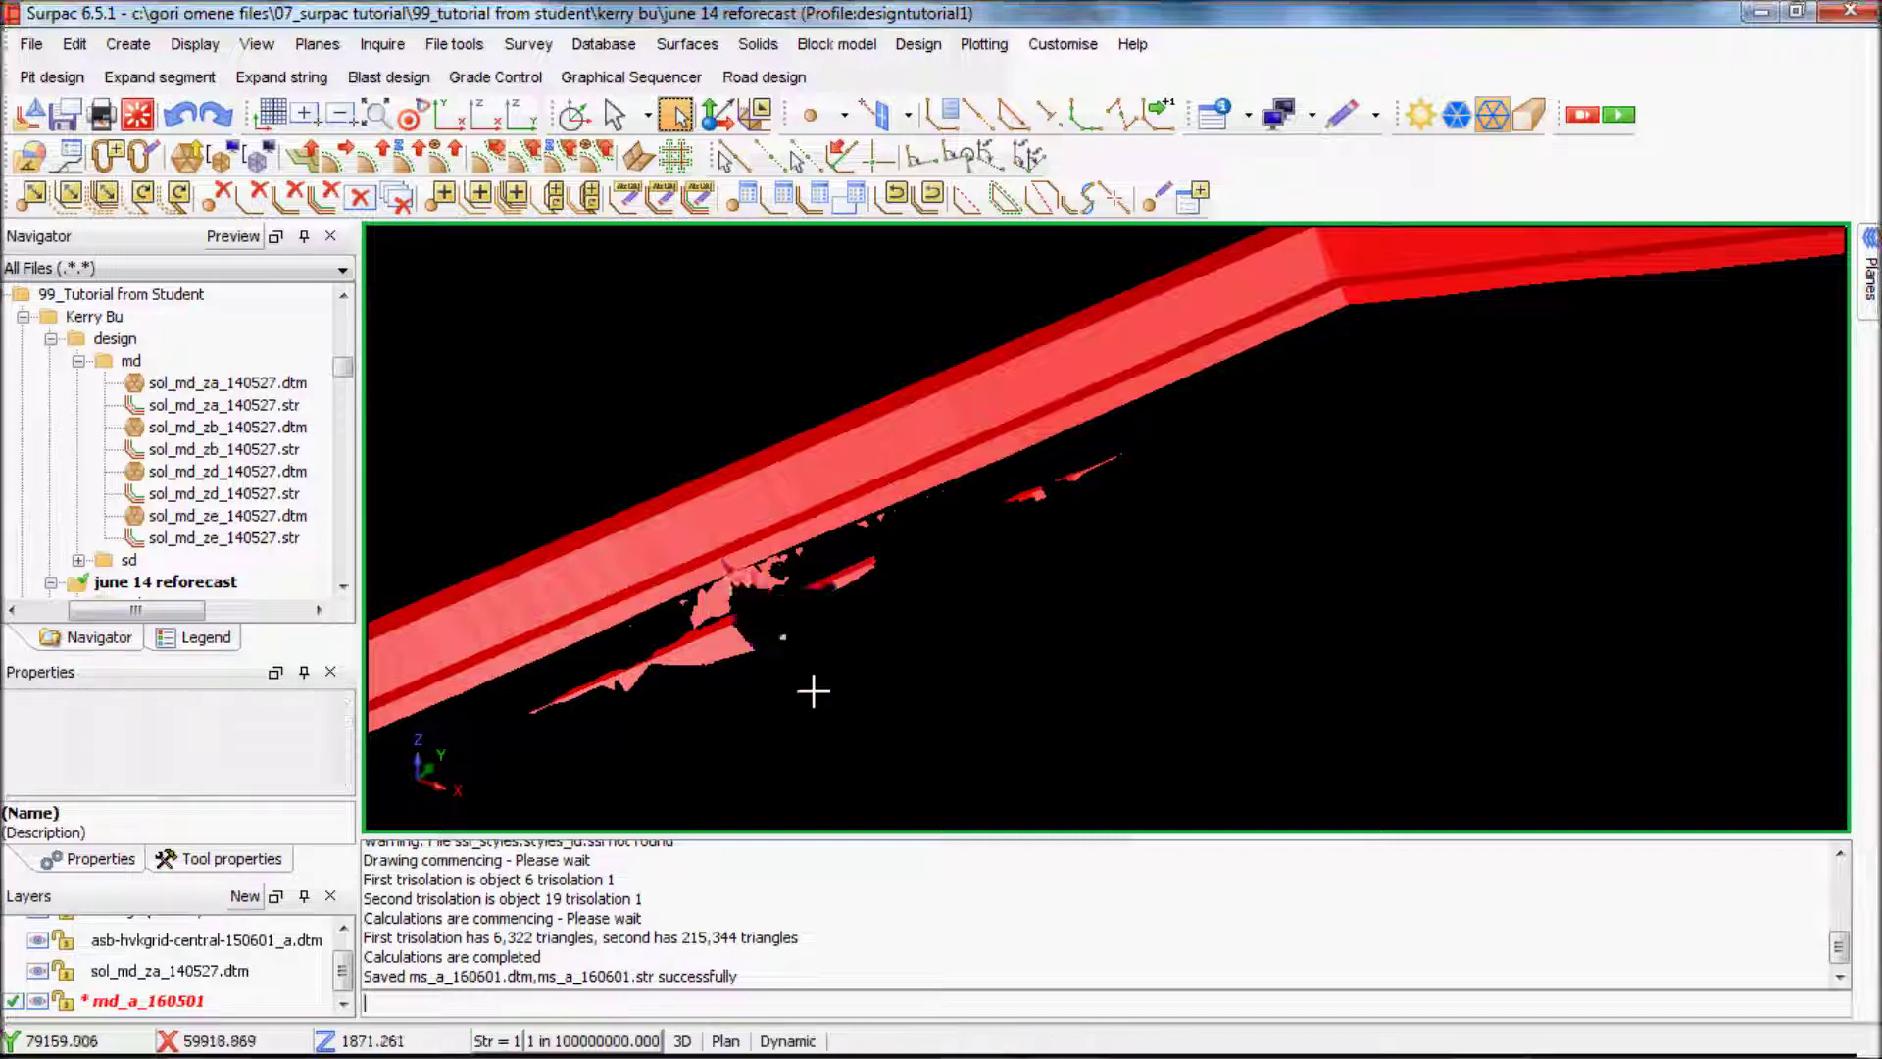
Delete the stray strip pieces beneath the lower end of the near arm, then clear the remaining selection.
drag(752, 699, 550, 693)
key(Delete)
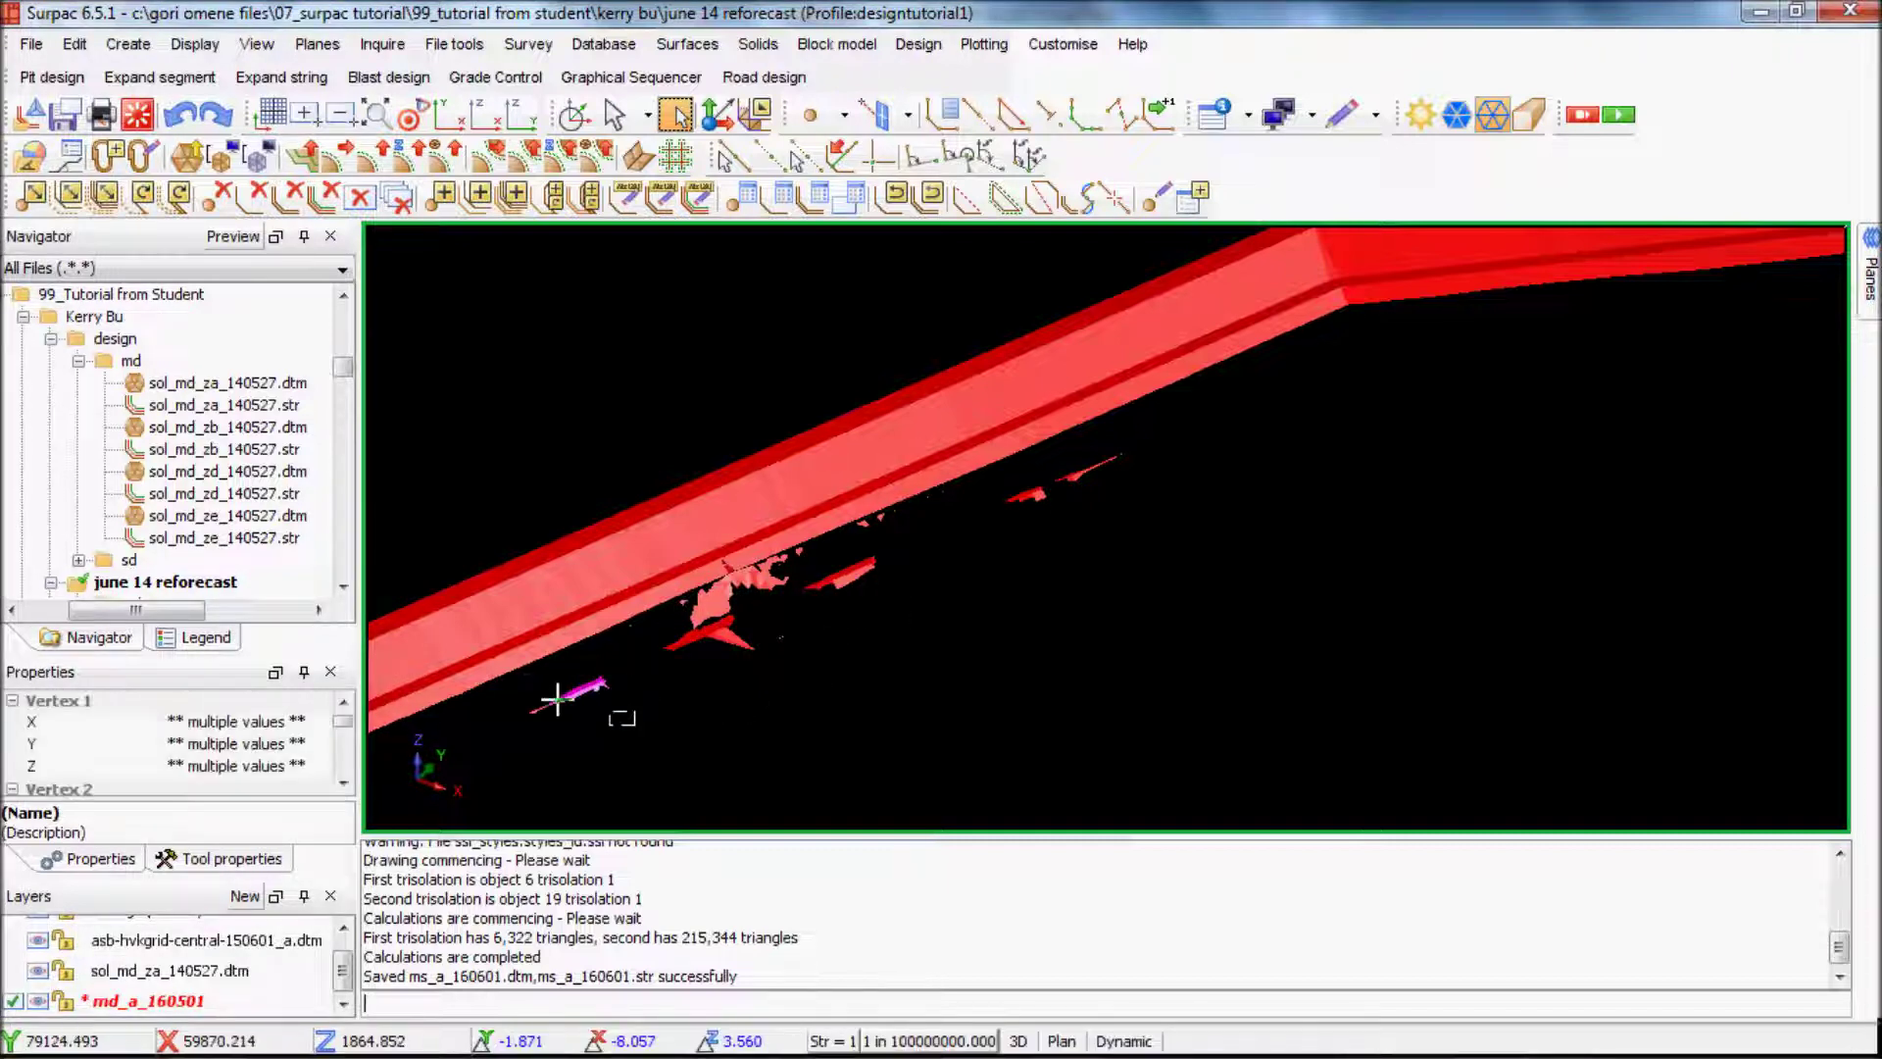
drag(840, 693, 627, 613)
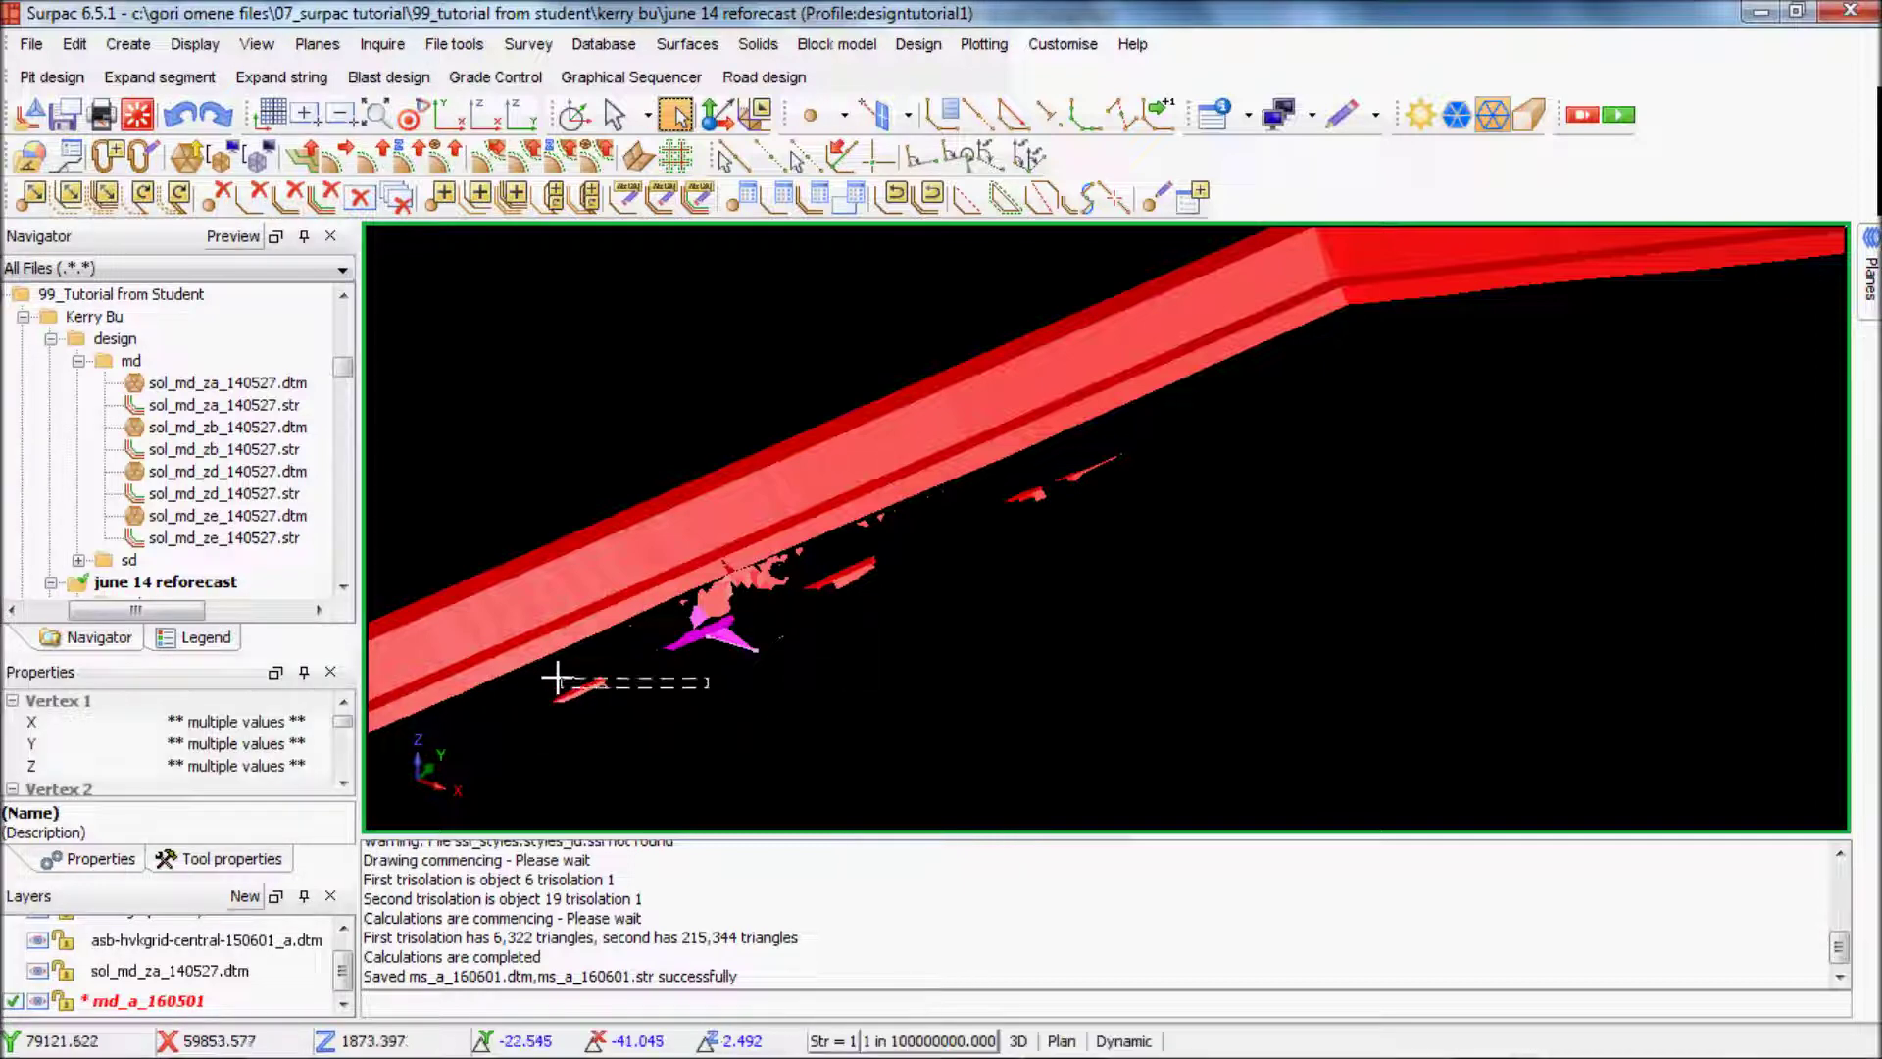
drag(639, 731, 546, 684)
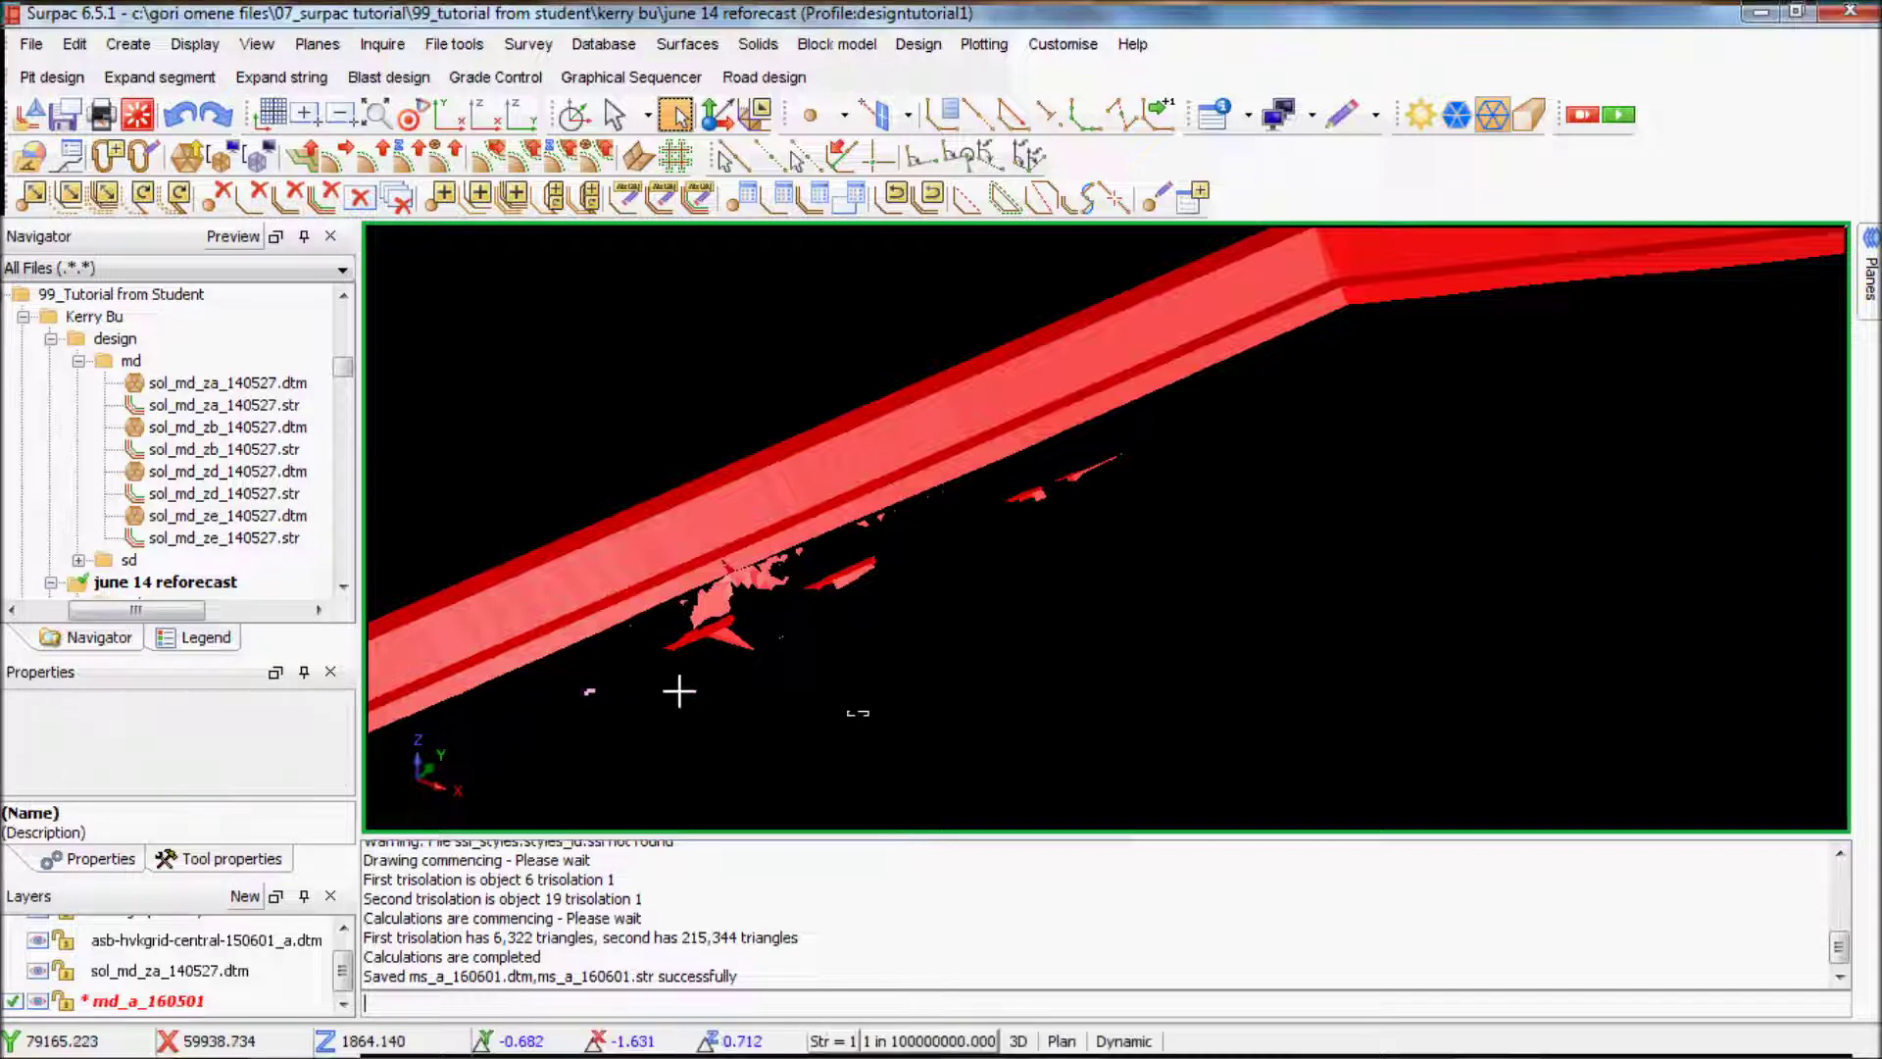
drag(868, 716, 680, 617)
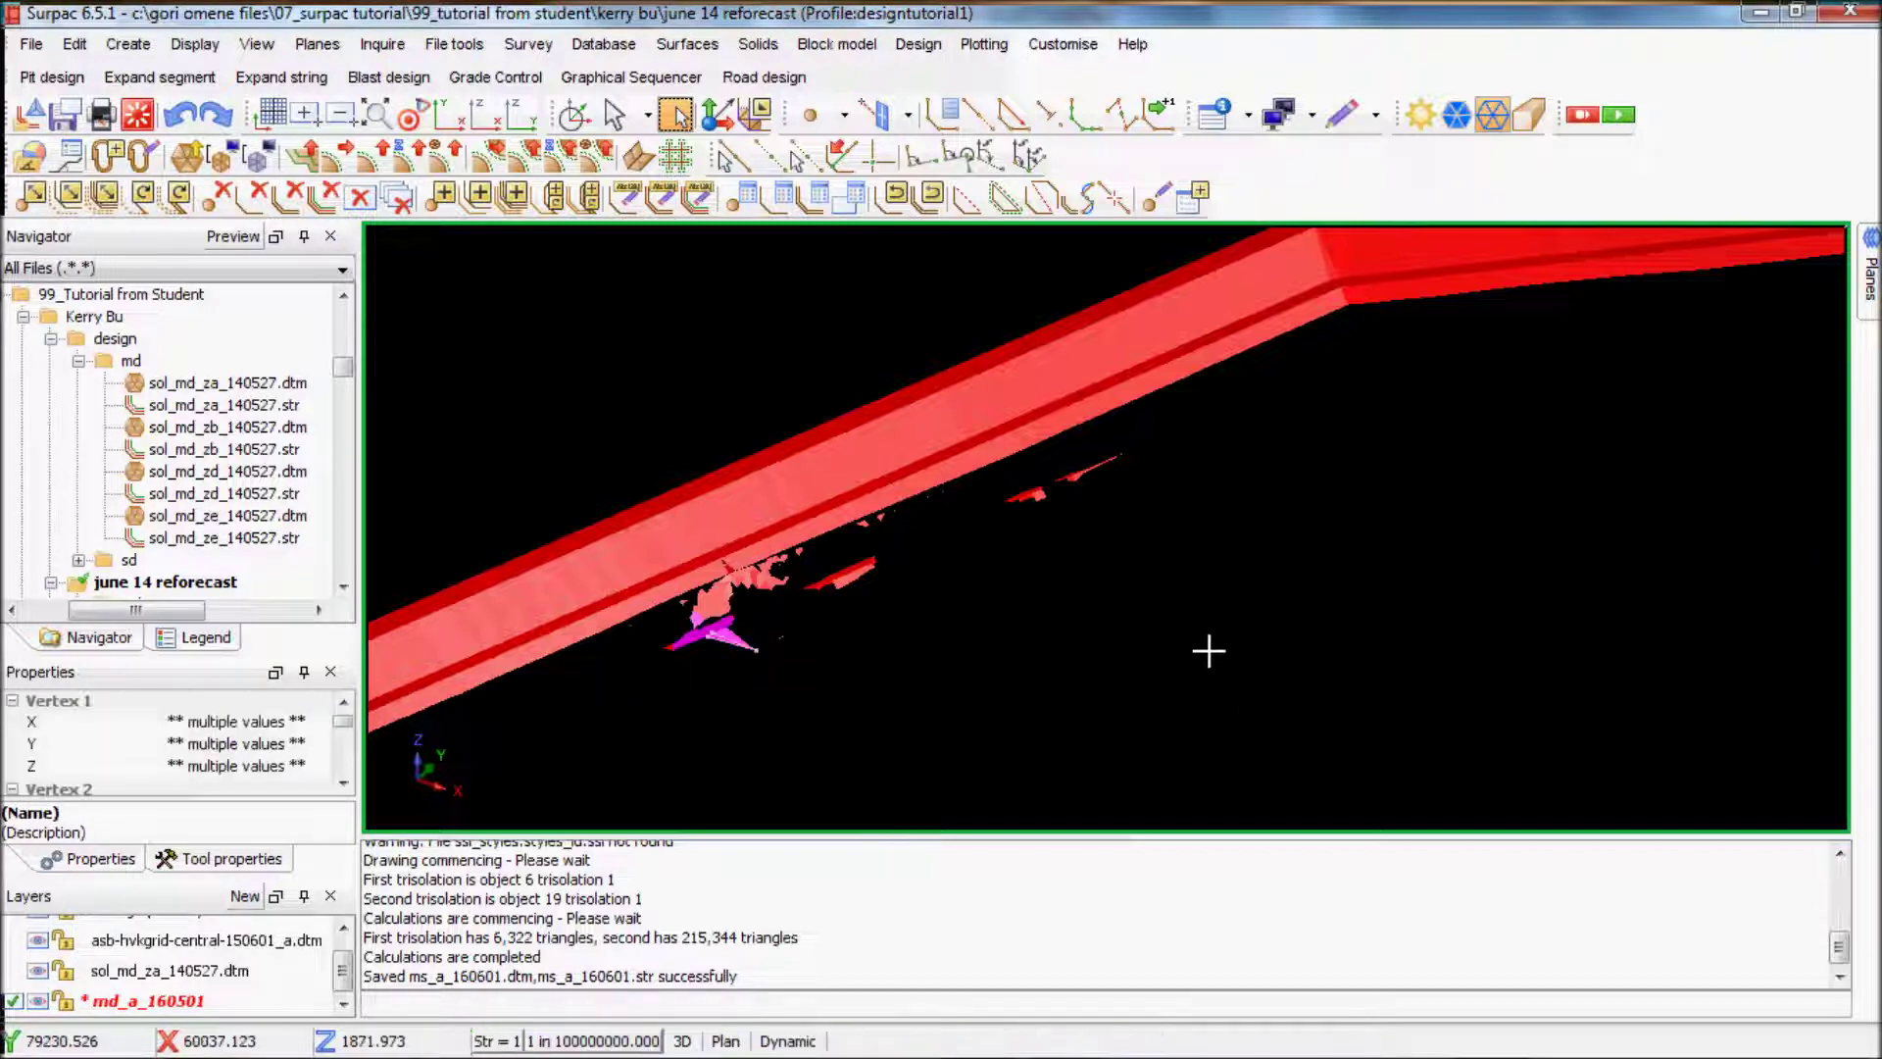
middle_drag(1205, 651, 1281, 664)
key(Escape)
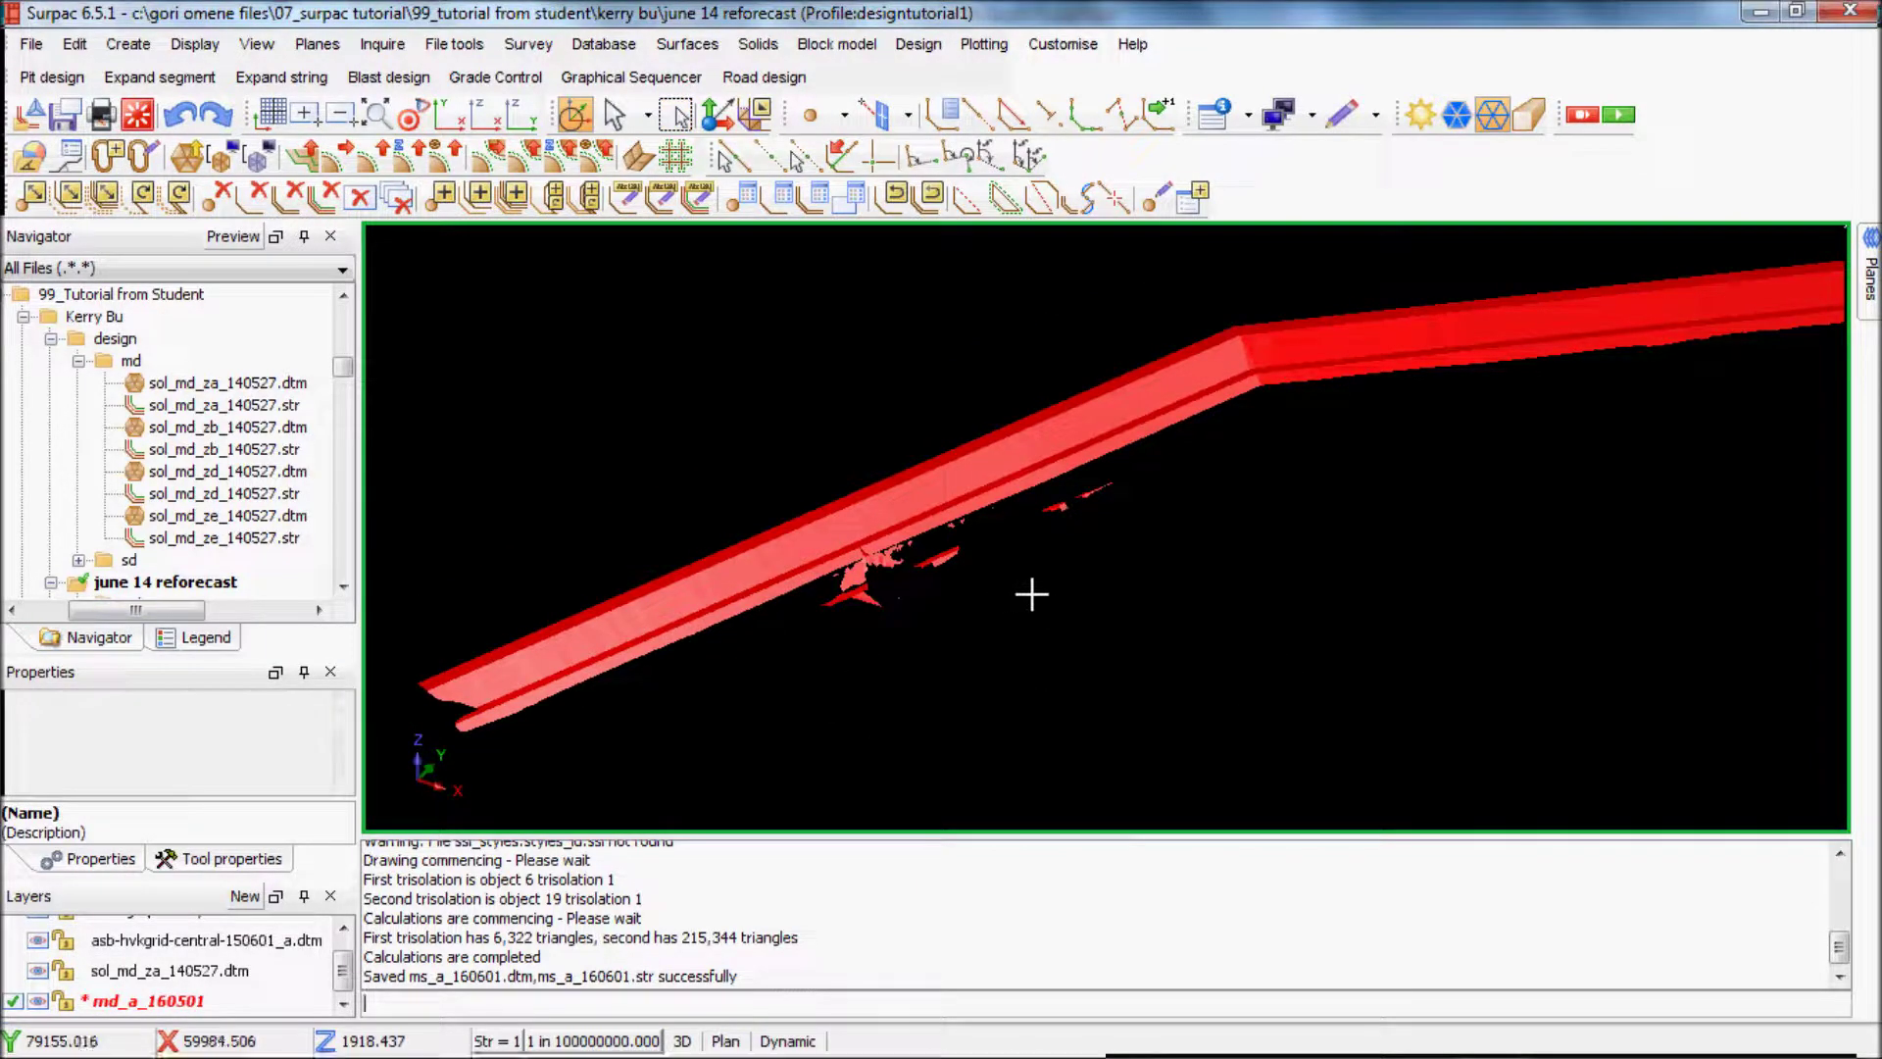
Use trisolation Renumber on the near arm to read its object and trisolation numbers, leaving both the renumbering and file save unapplied.
click(757, 44)
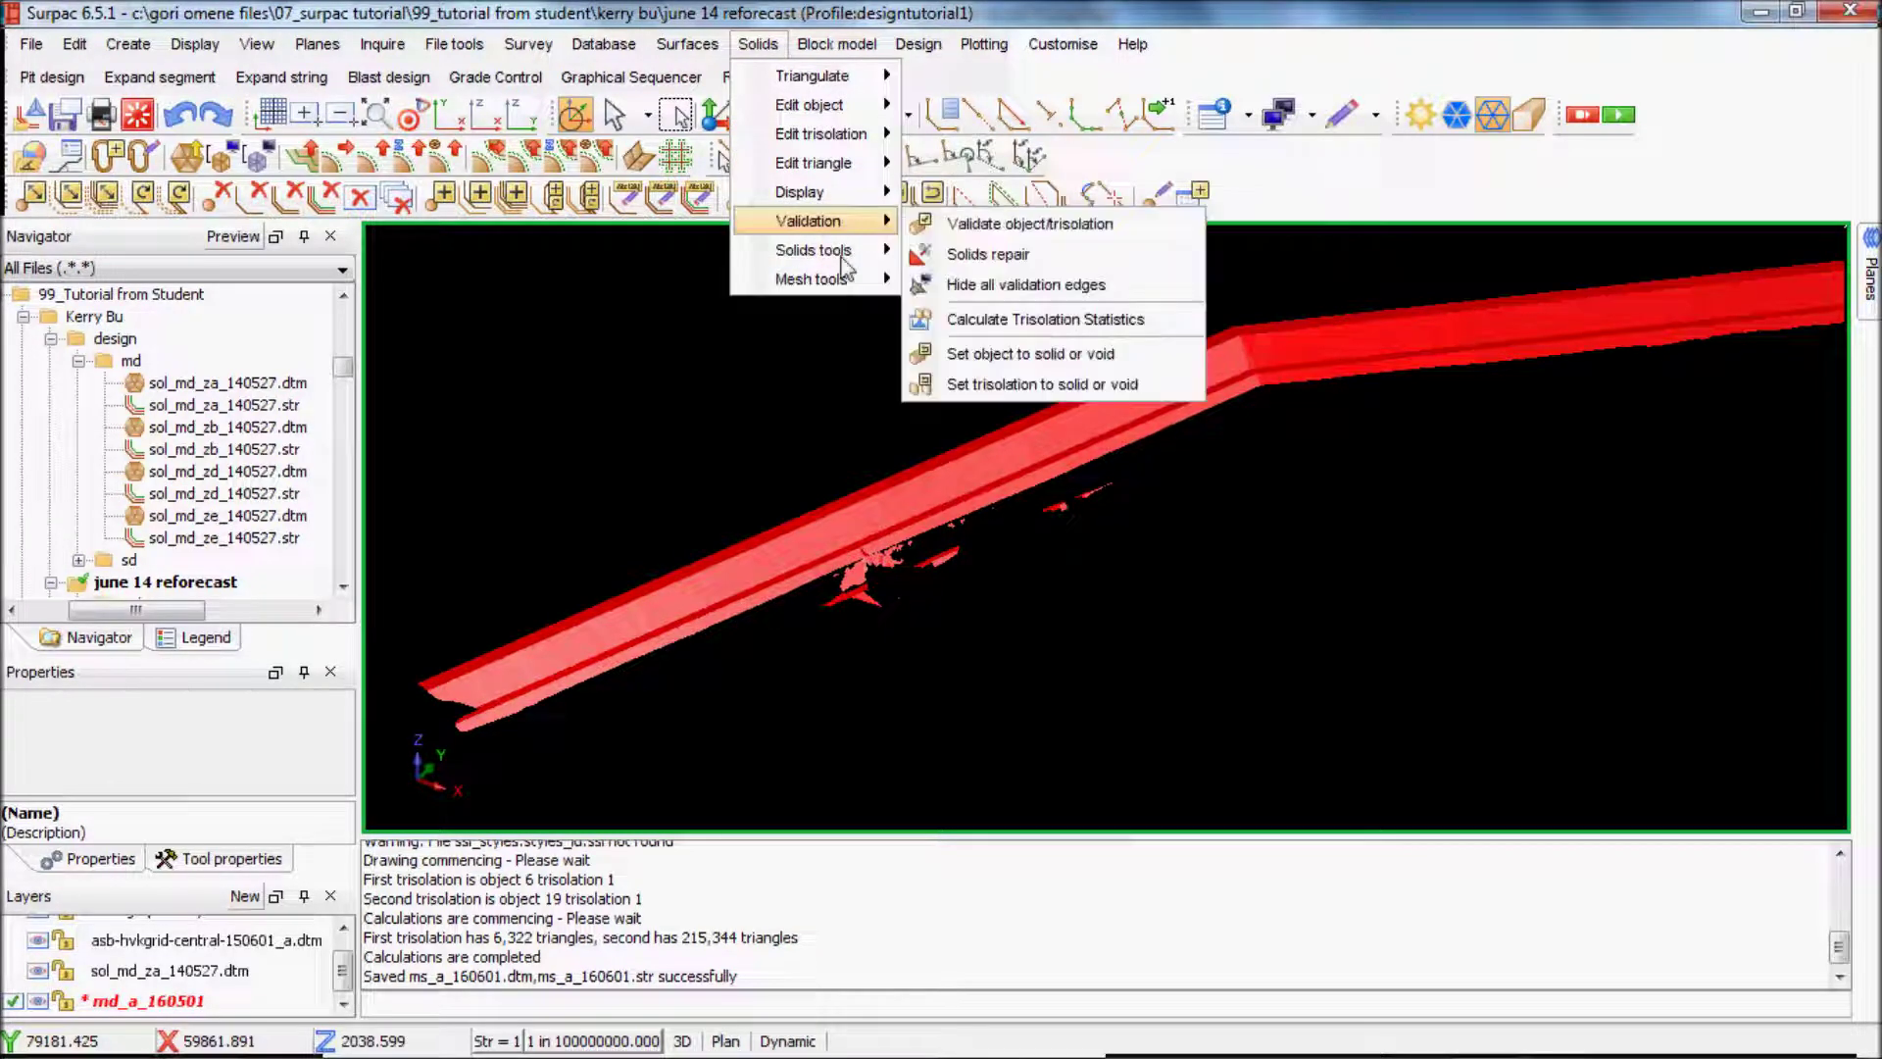
mouse_move(843, 253)
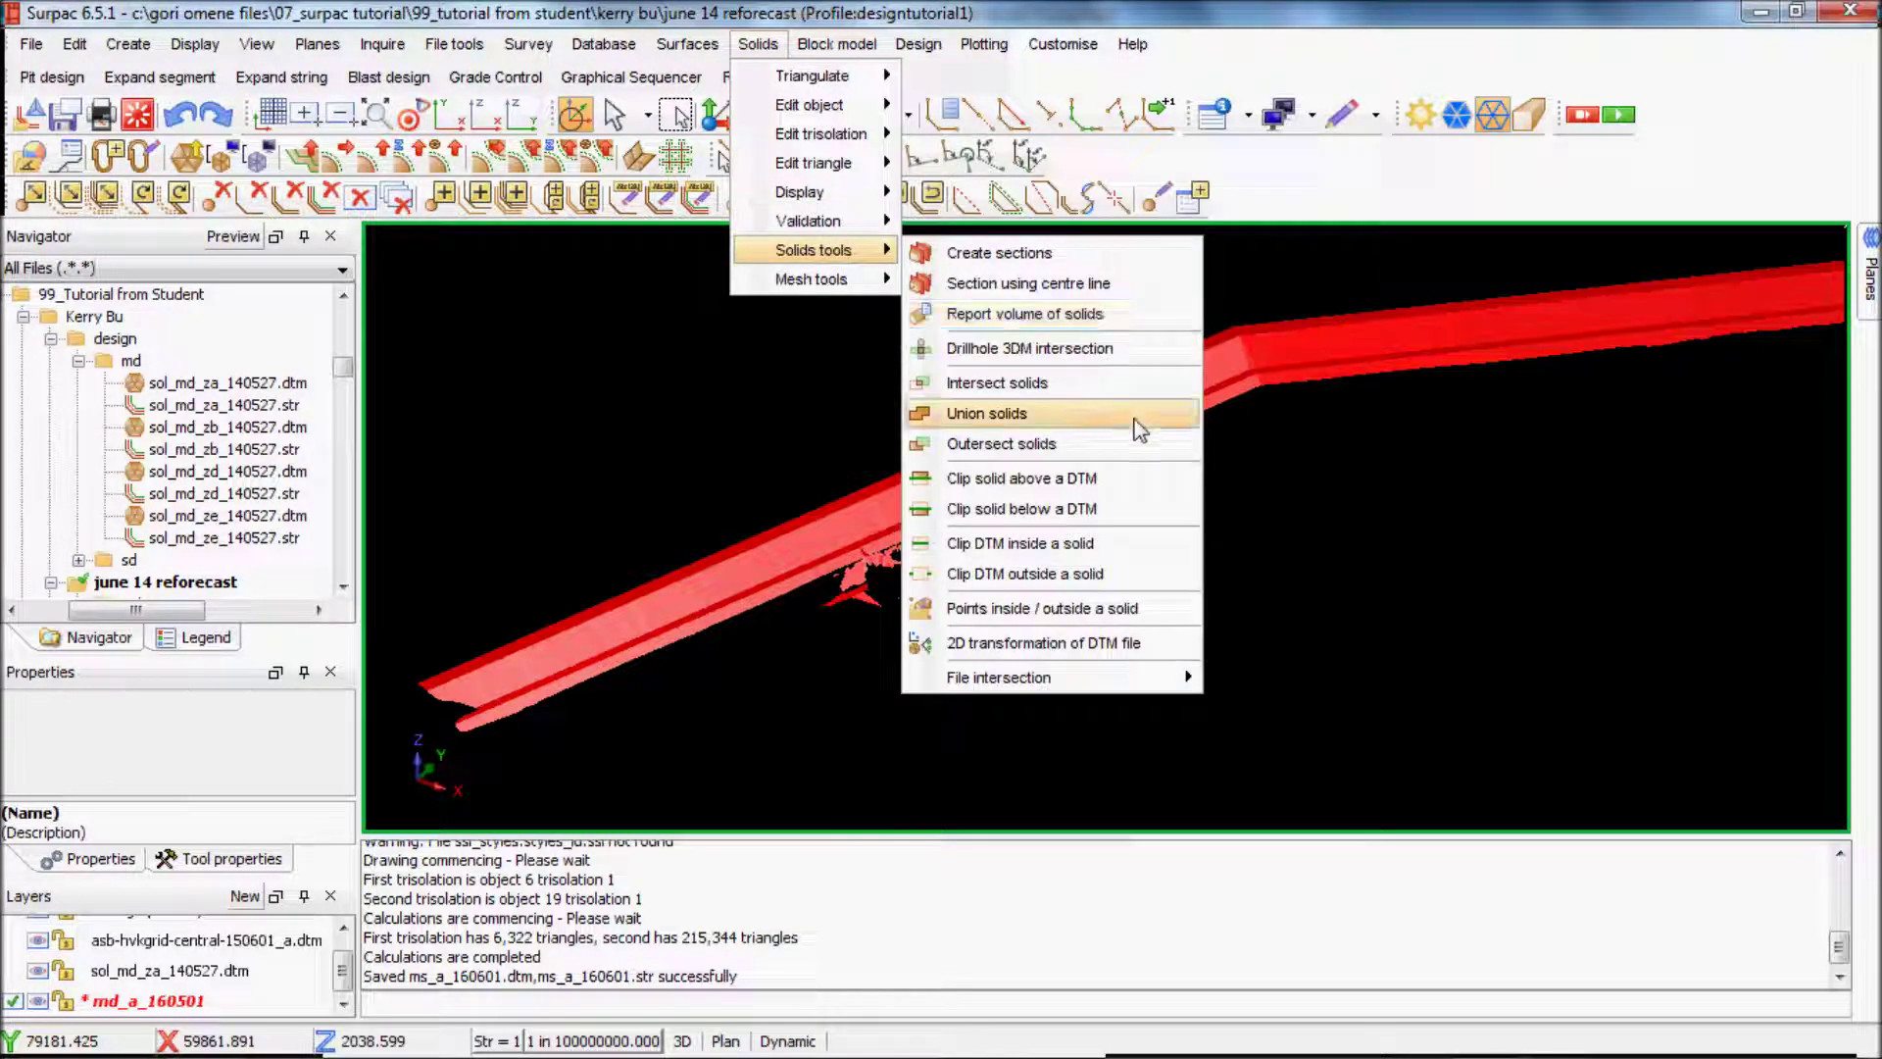
mouse_move(827, 87)
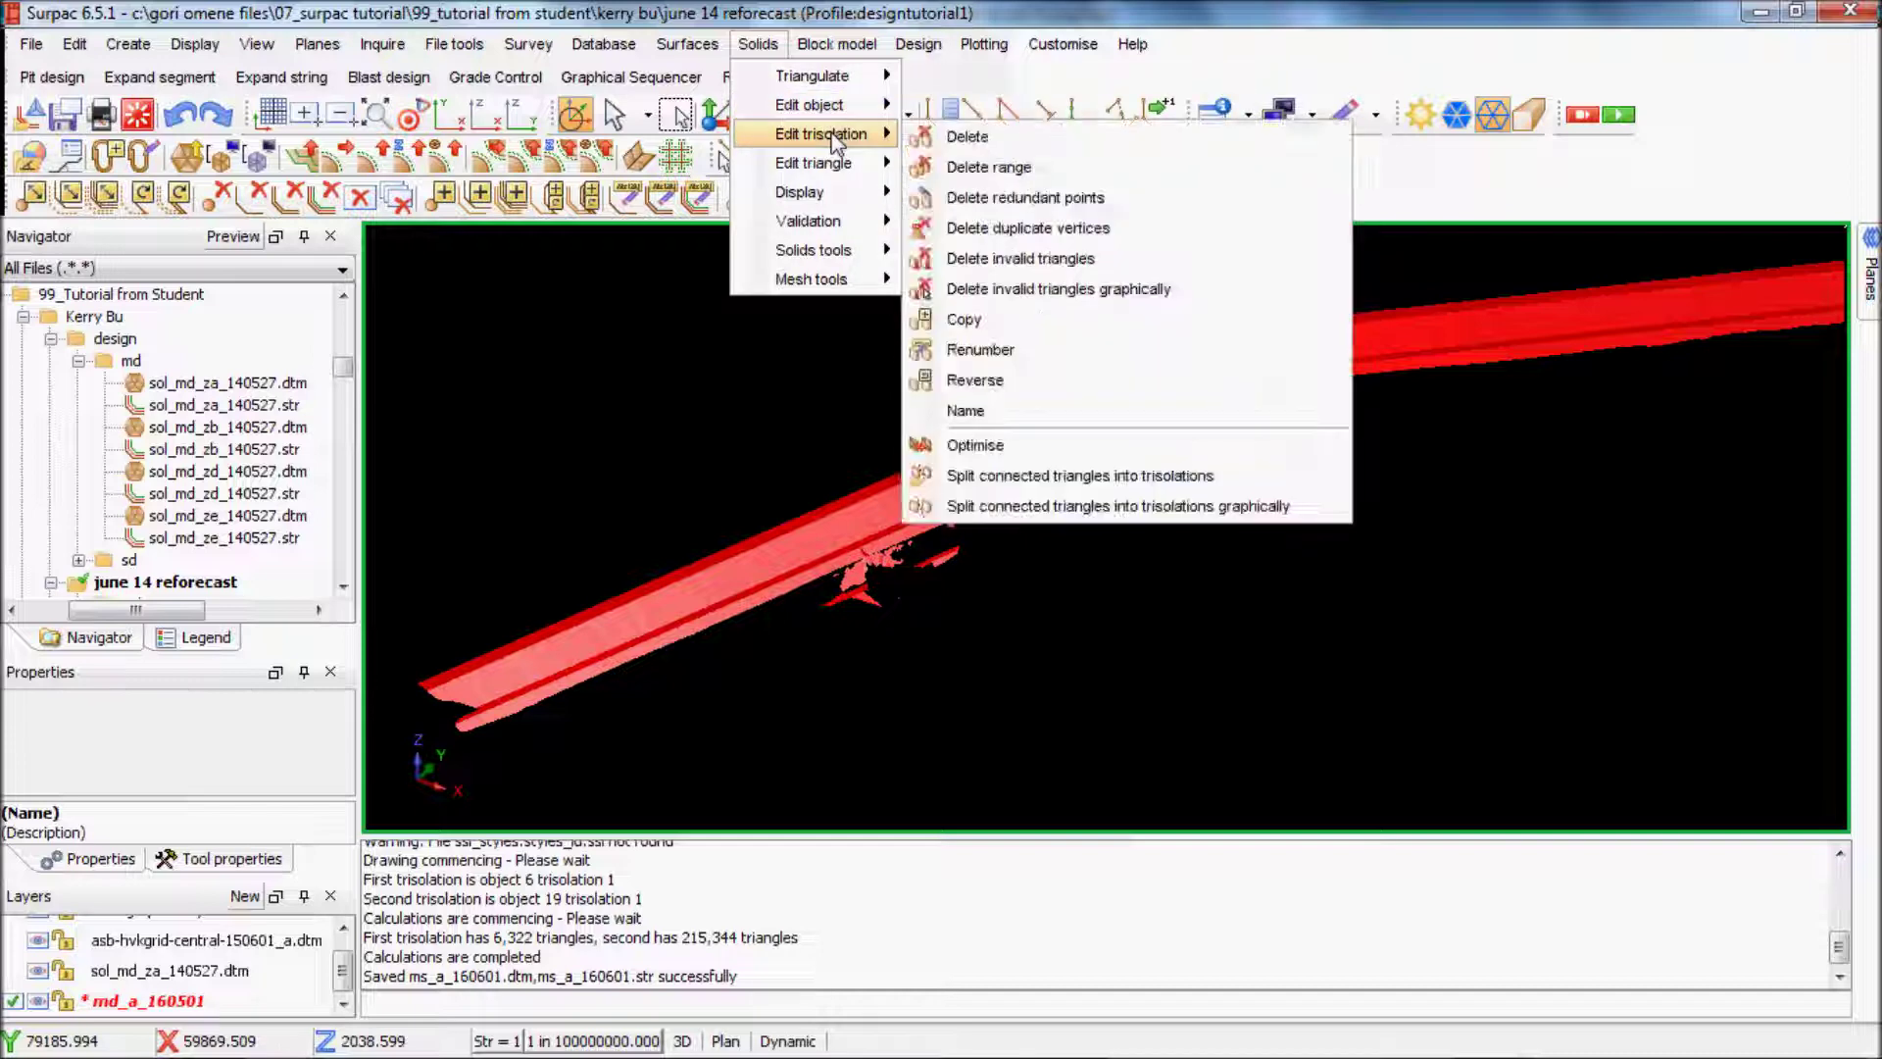
click(1015, 353)
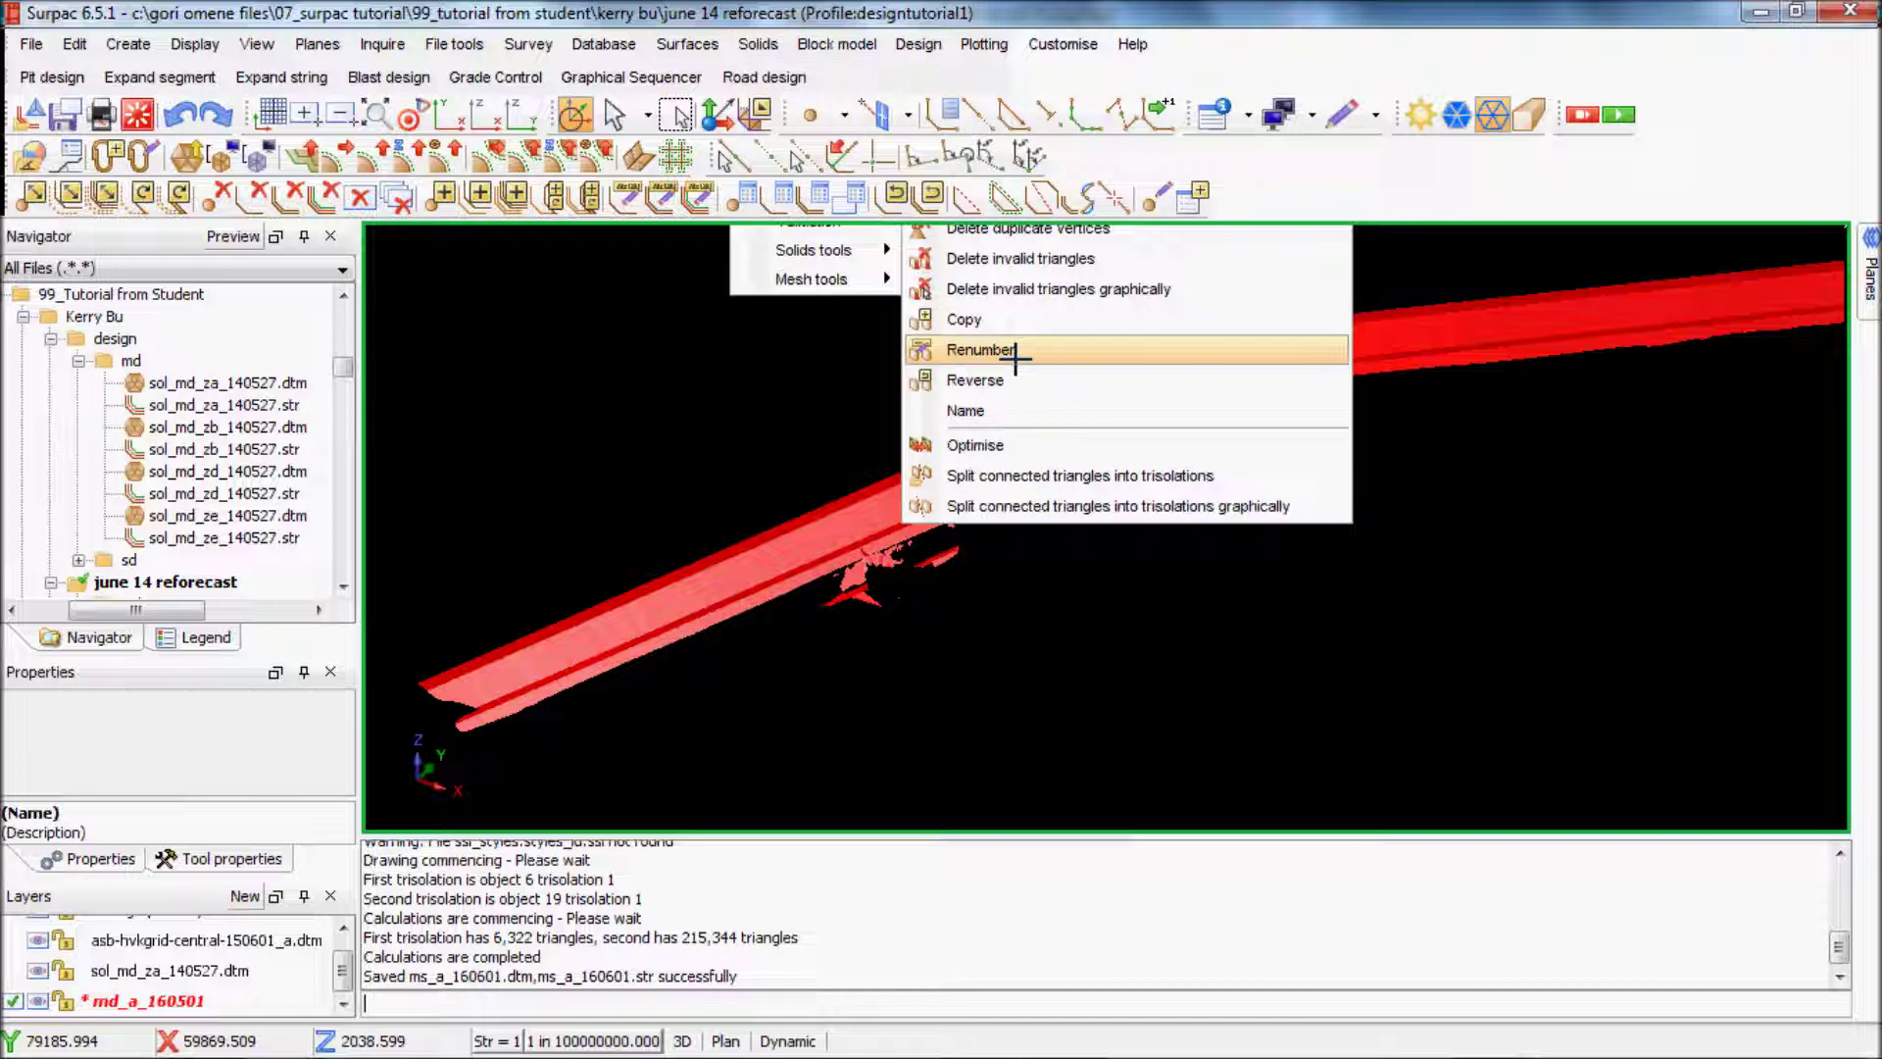
click(980, 350)
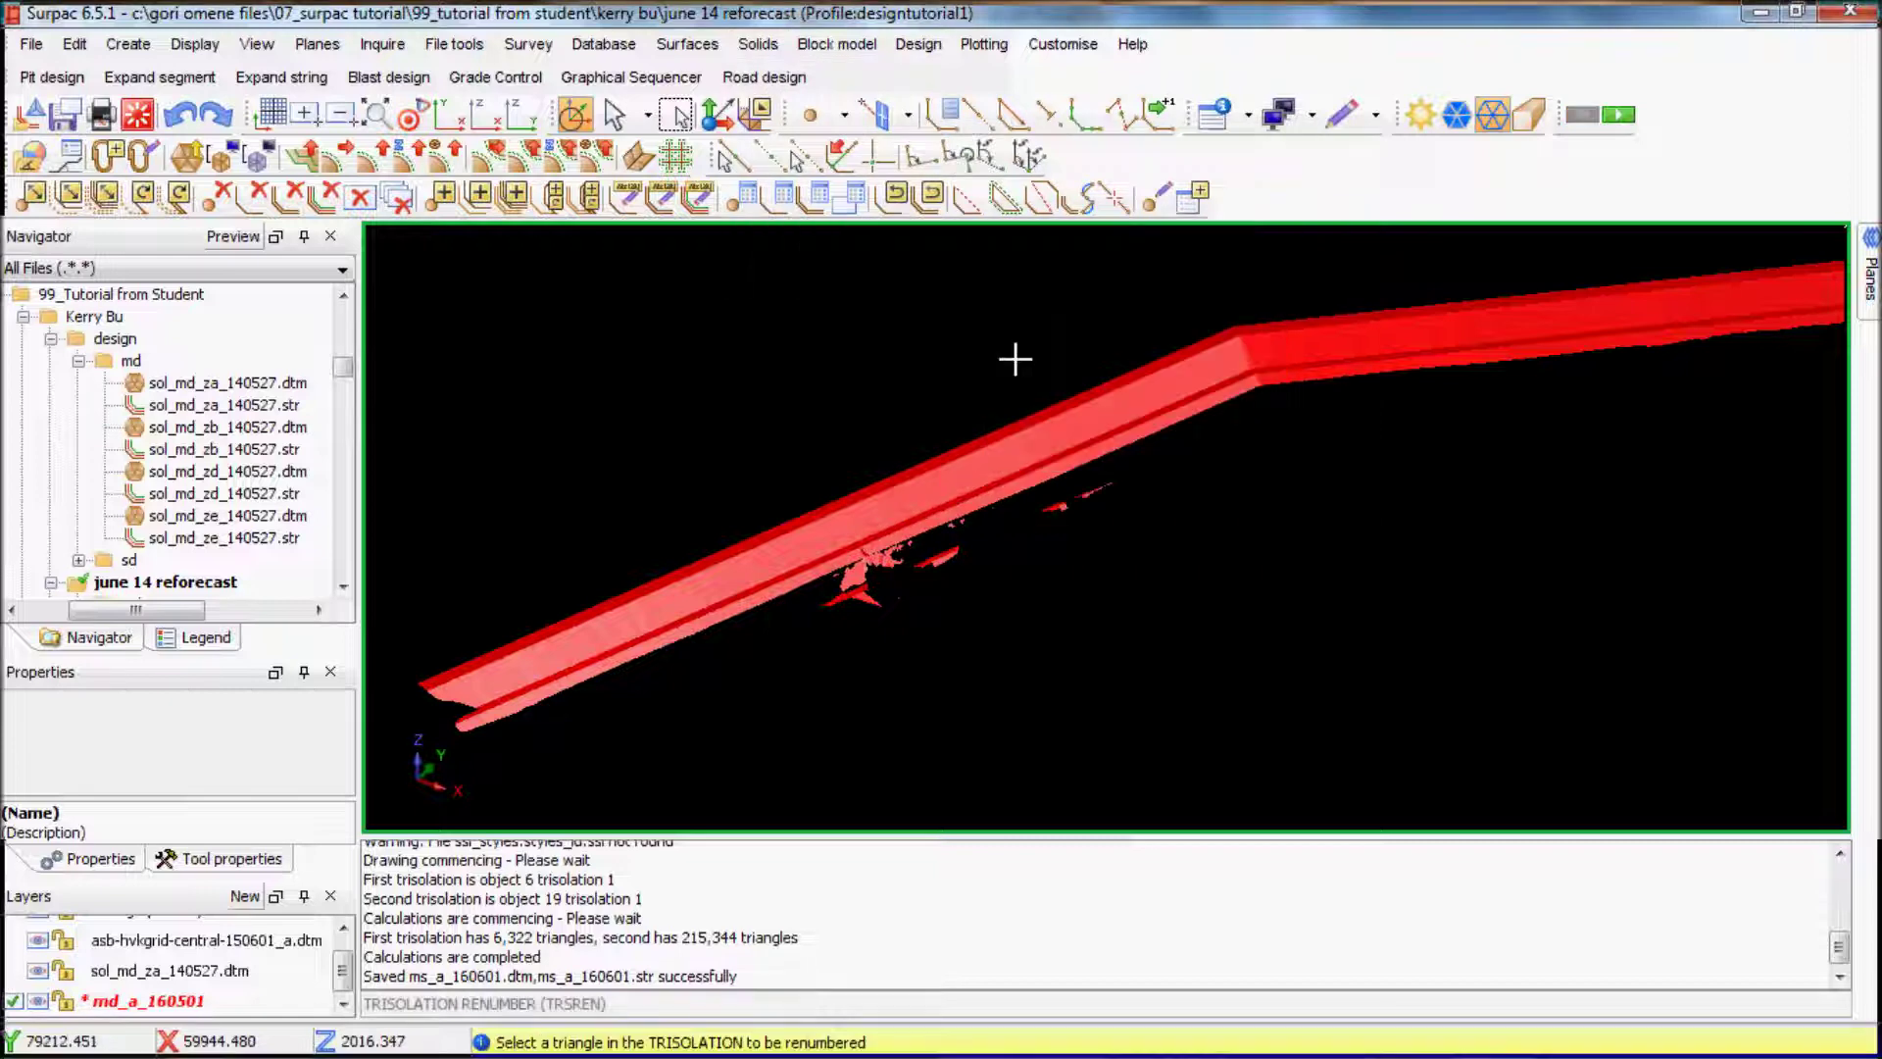
click(758, 546)
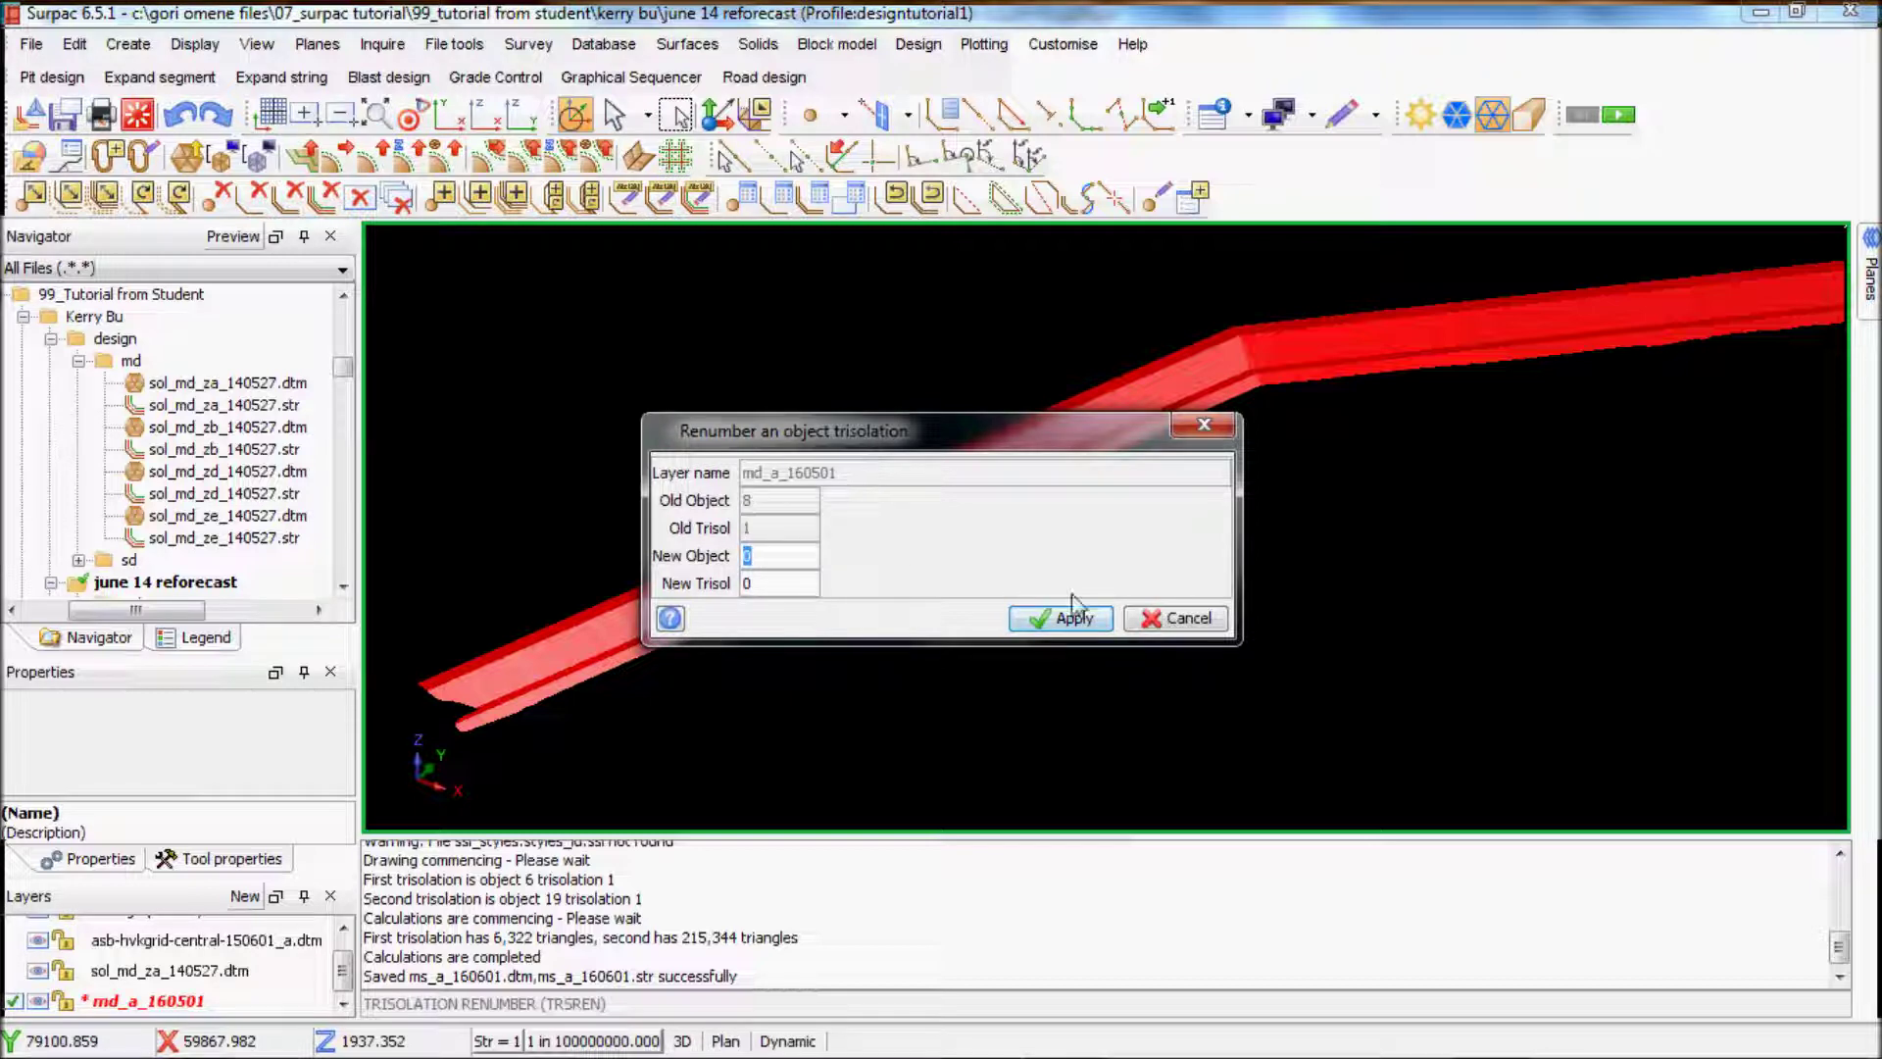
click(1190, 624)
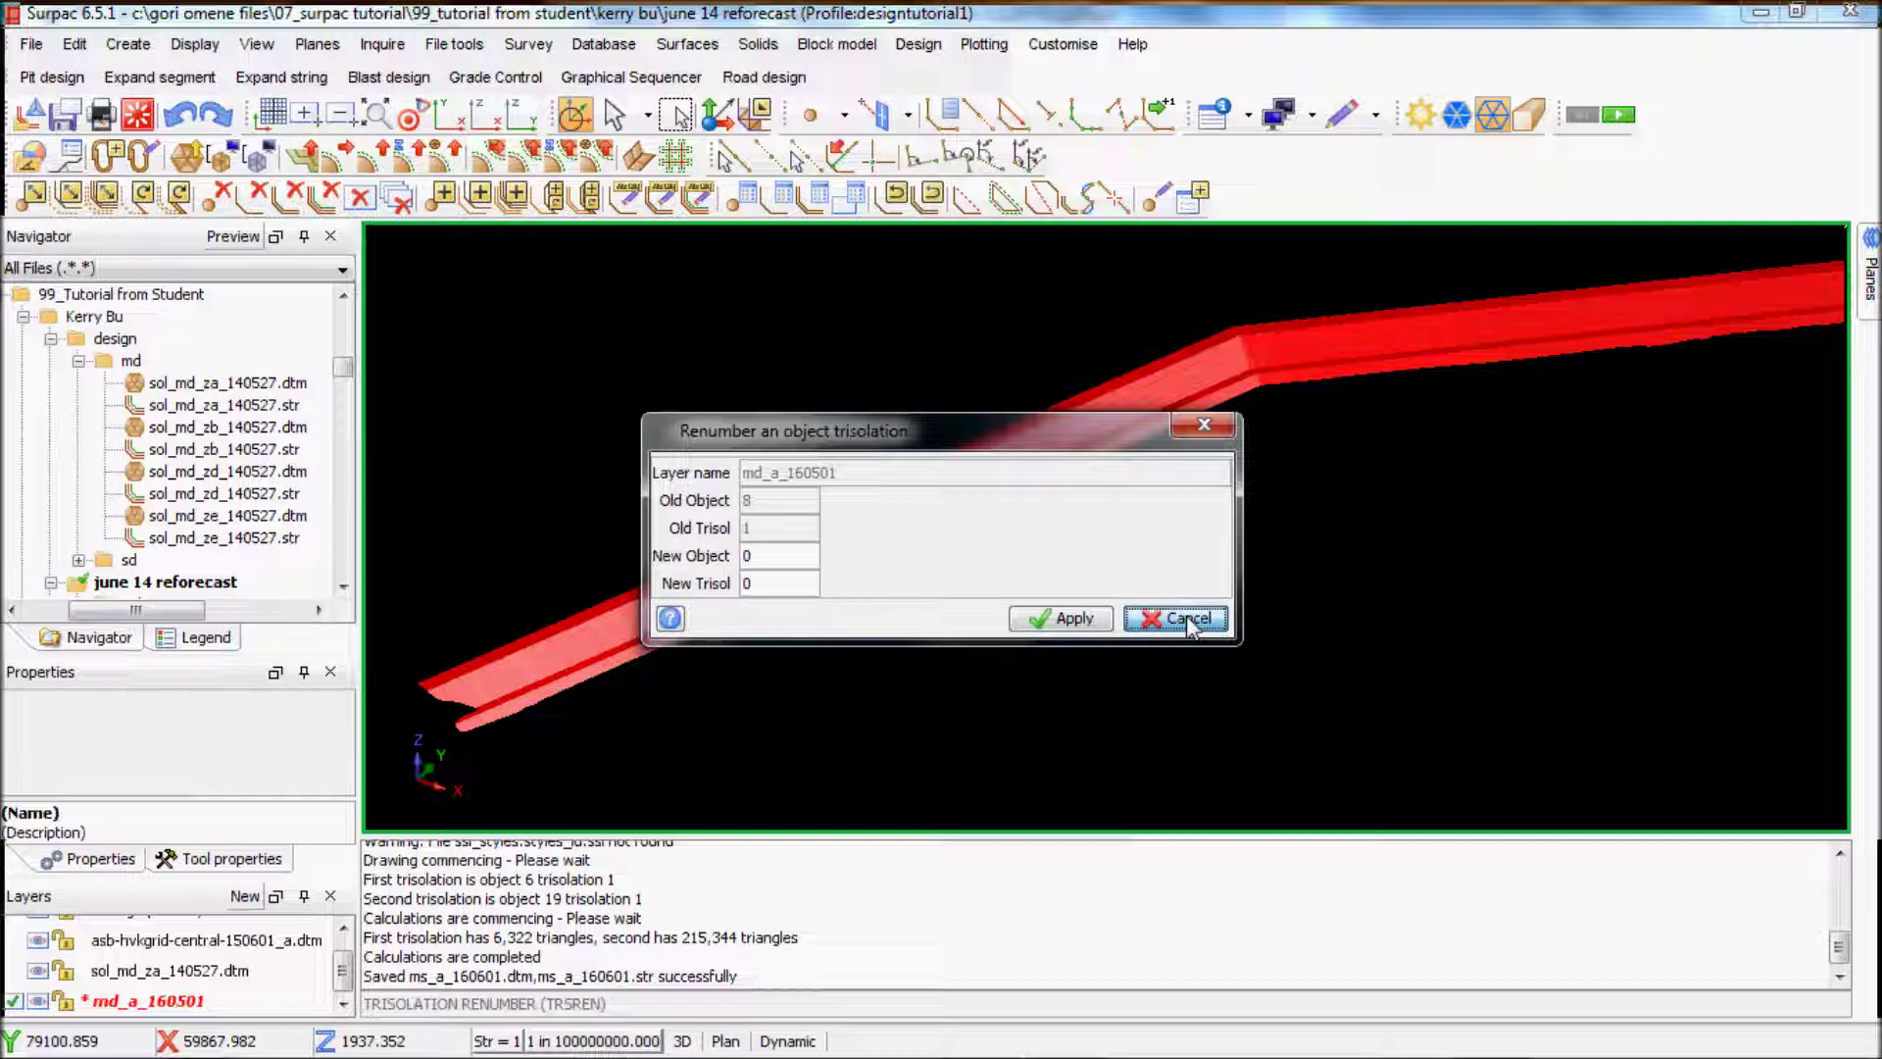
click(1190, 624)
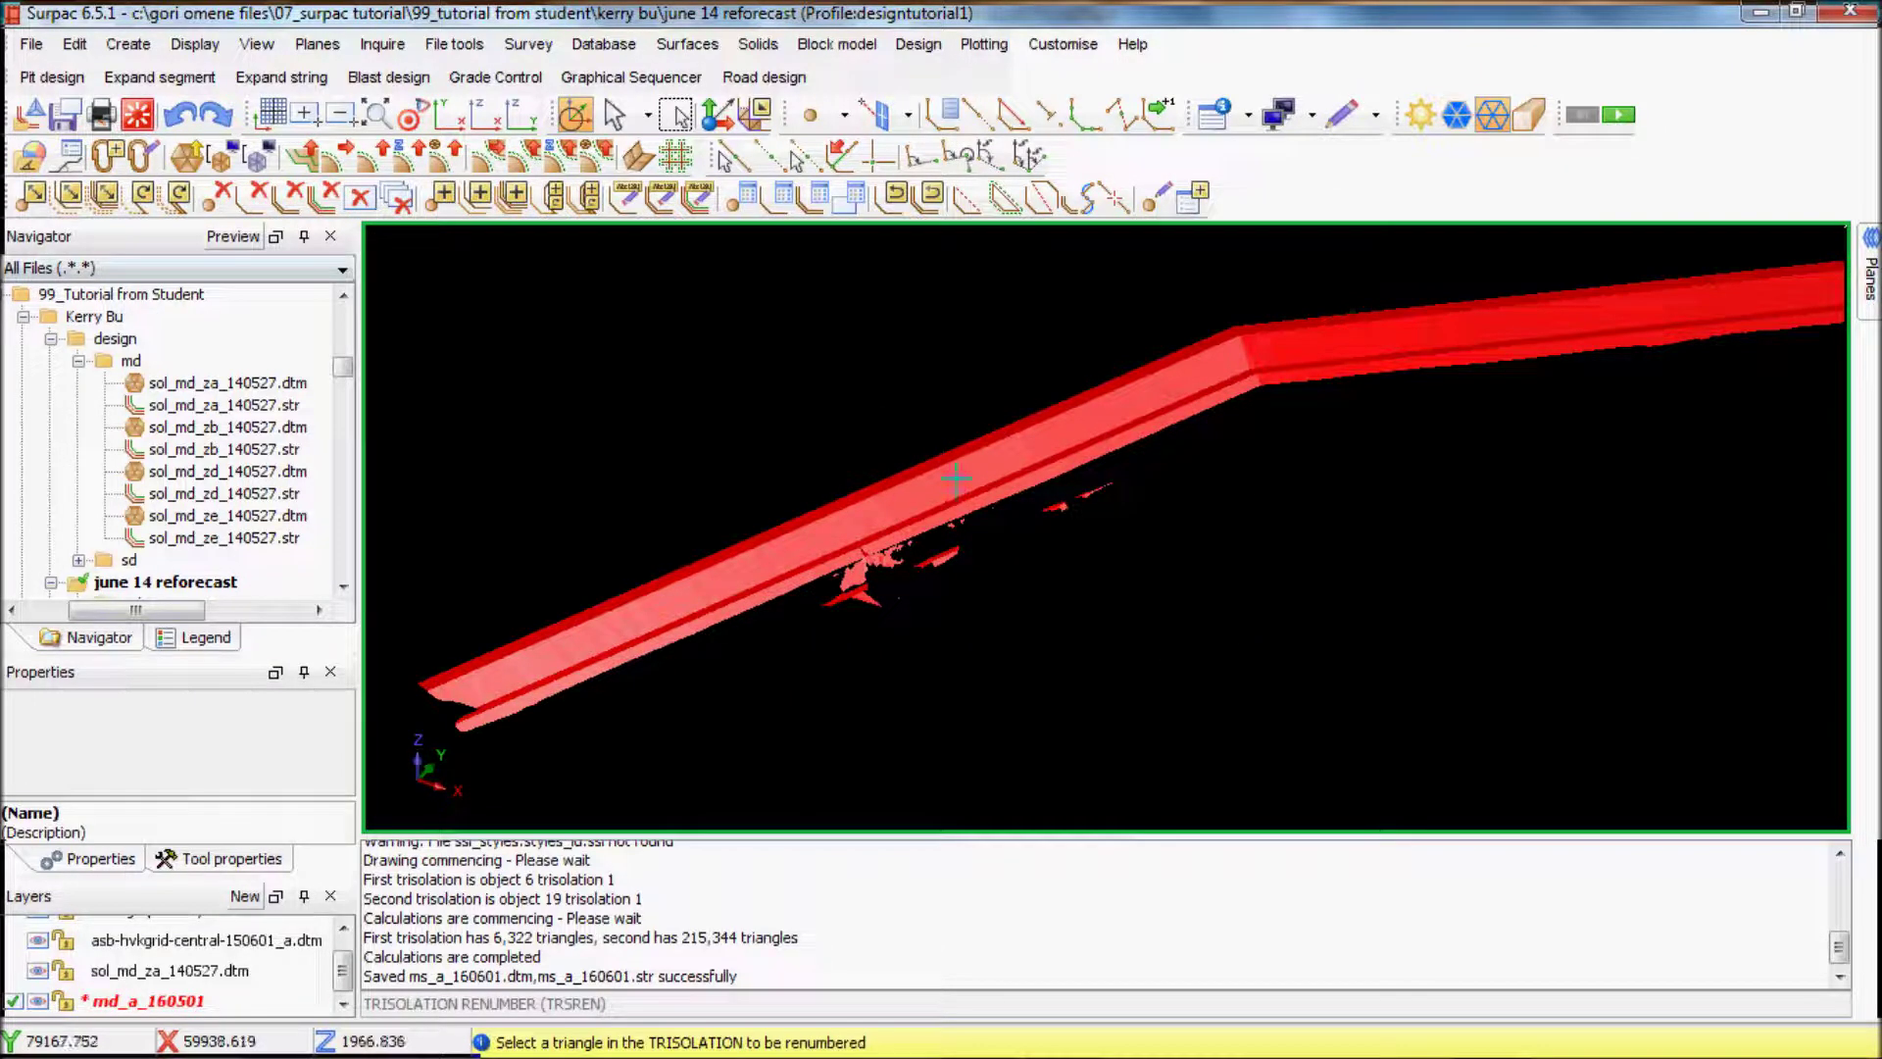
click(64, 116)
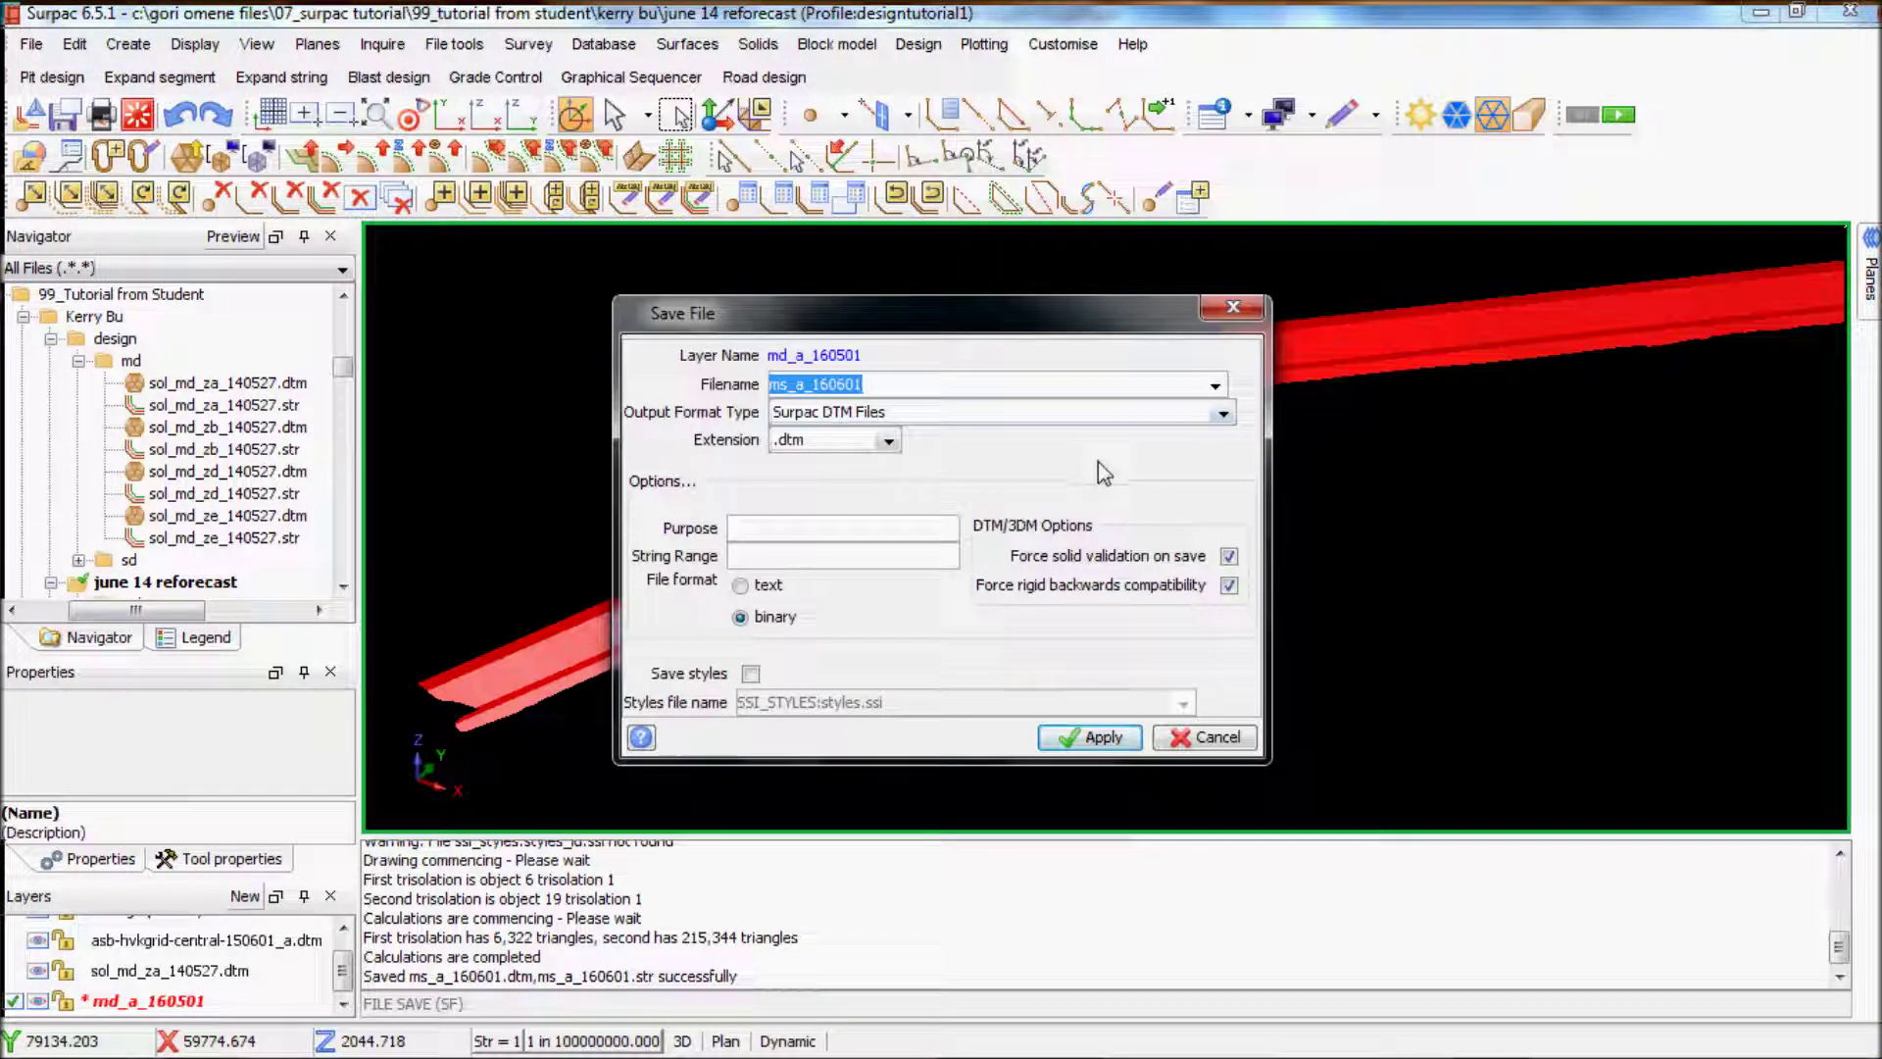
click(1200, 745)
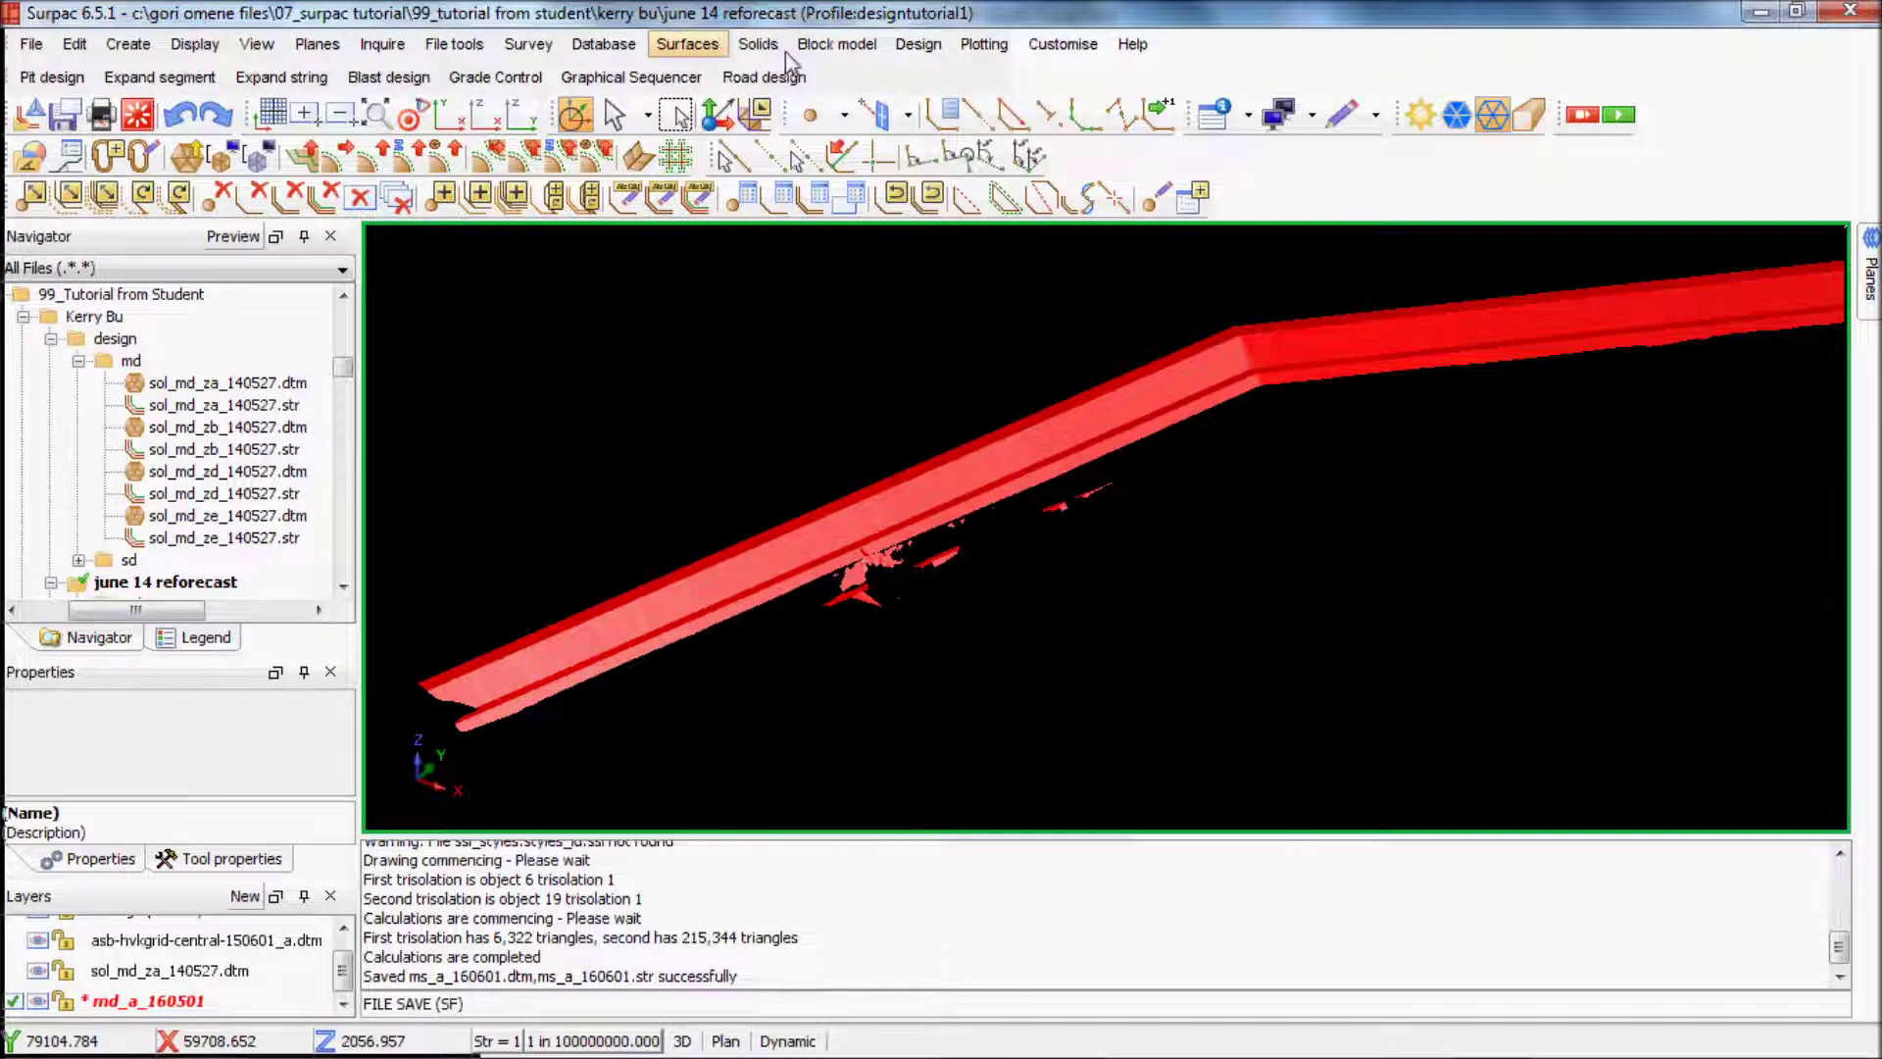
Try to delete a range of trisolations in object 8, starting from trisolation 2, and inspect the fragments beneath the near arm.
click(756, 49)
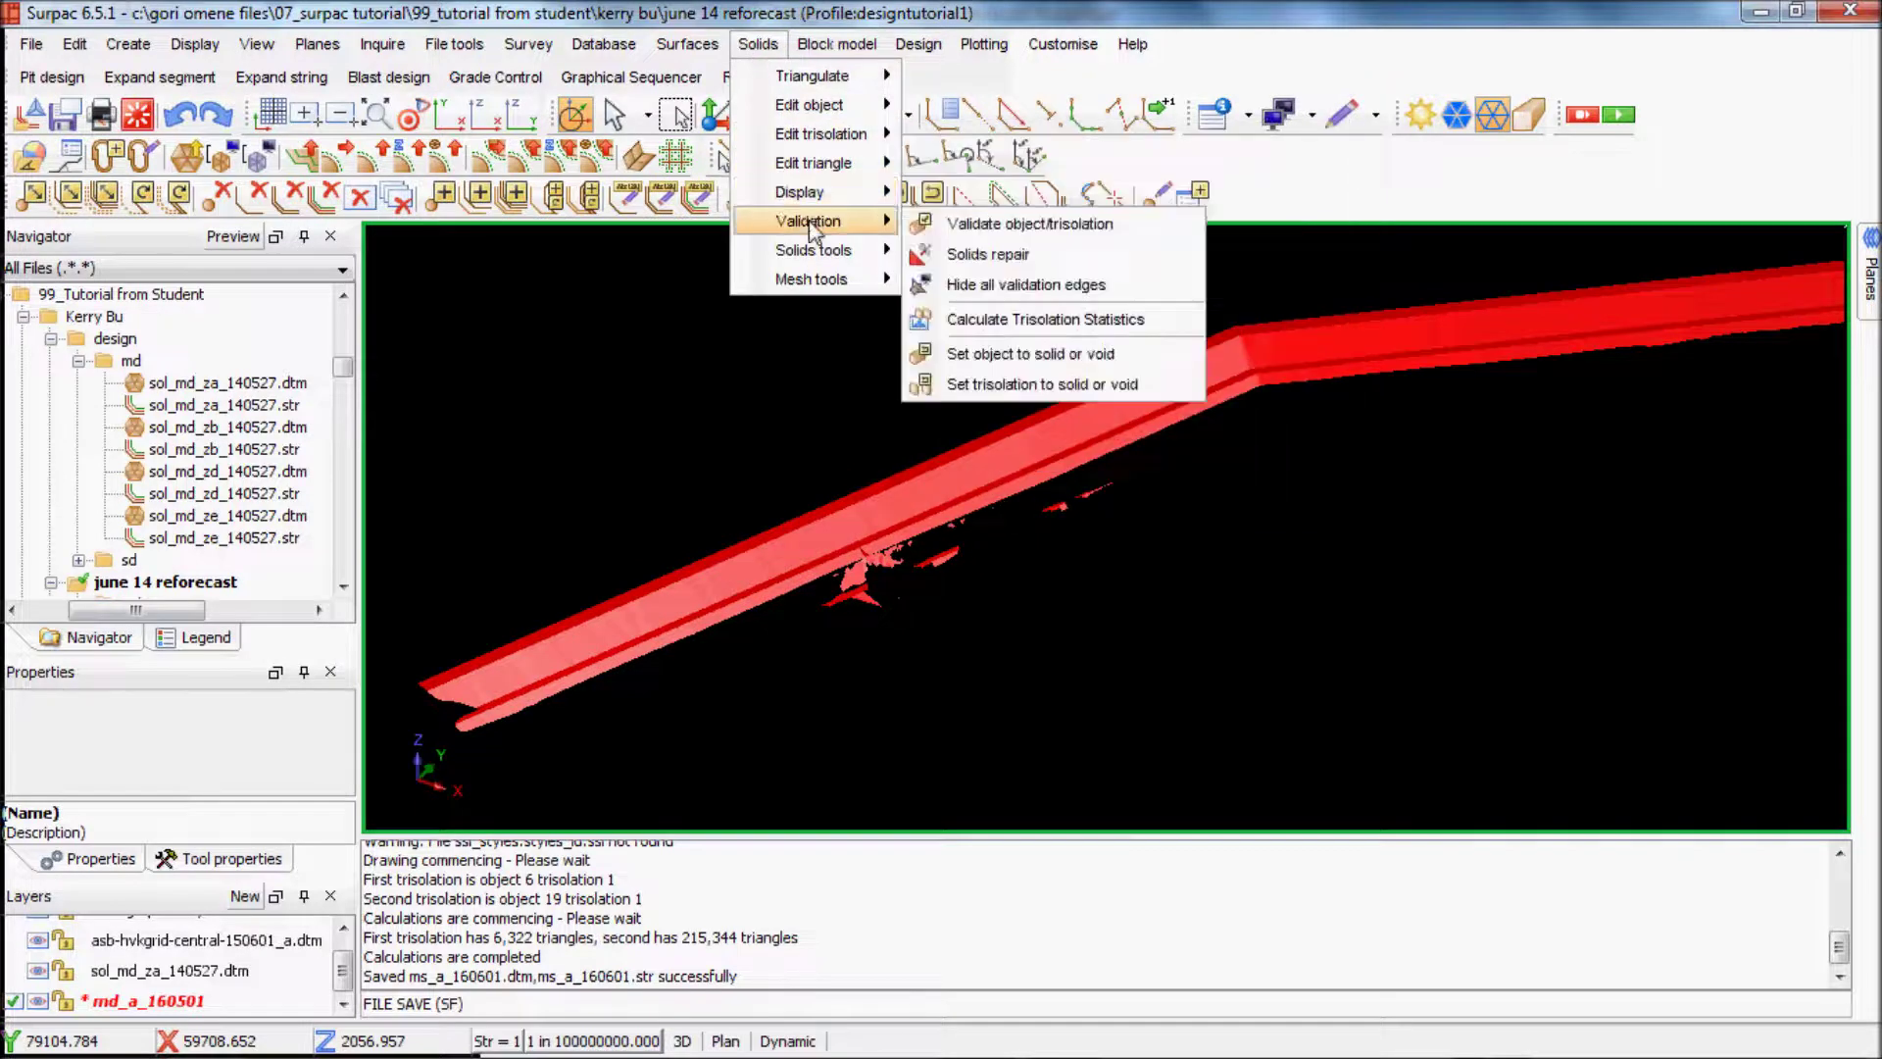
mouse_move(796, 139)
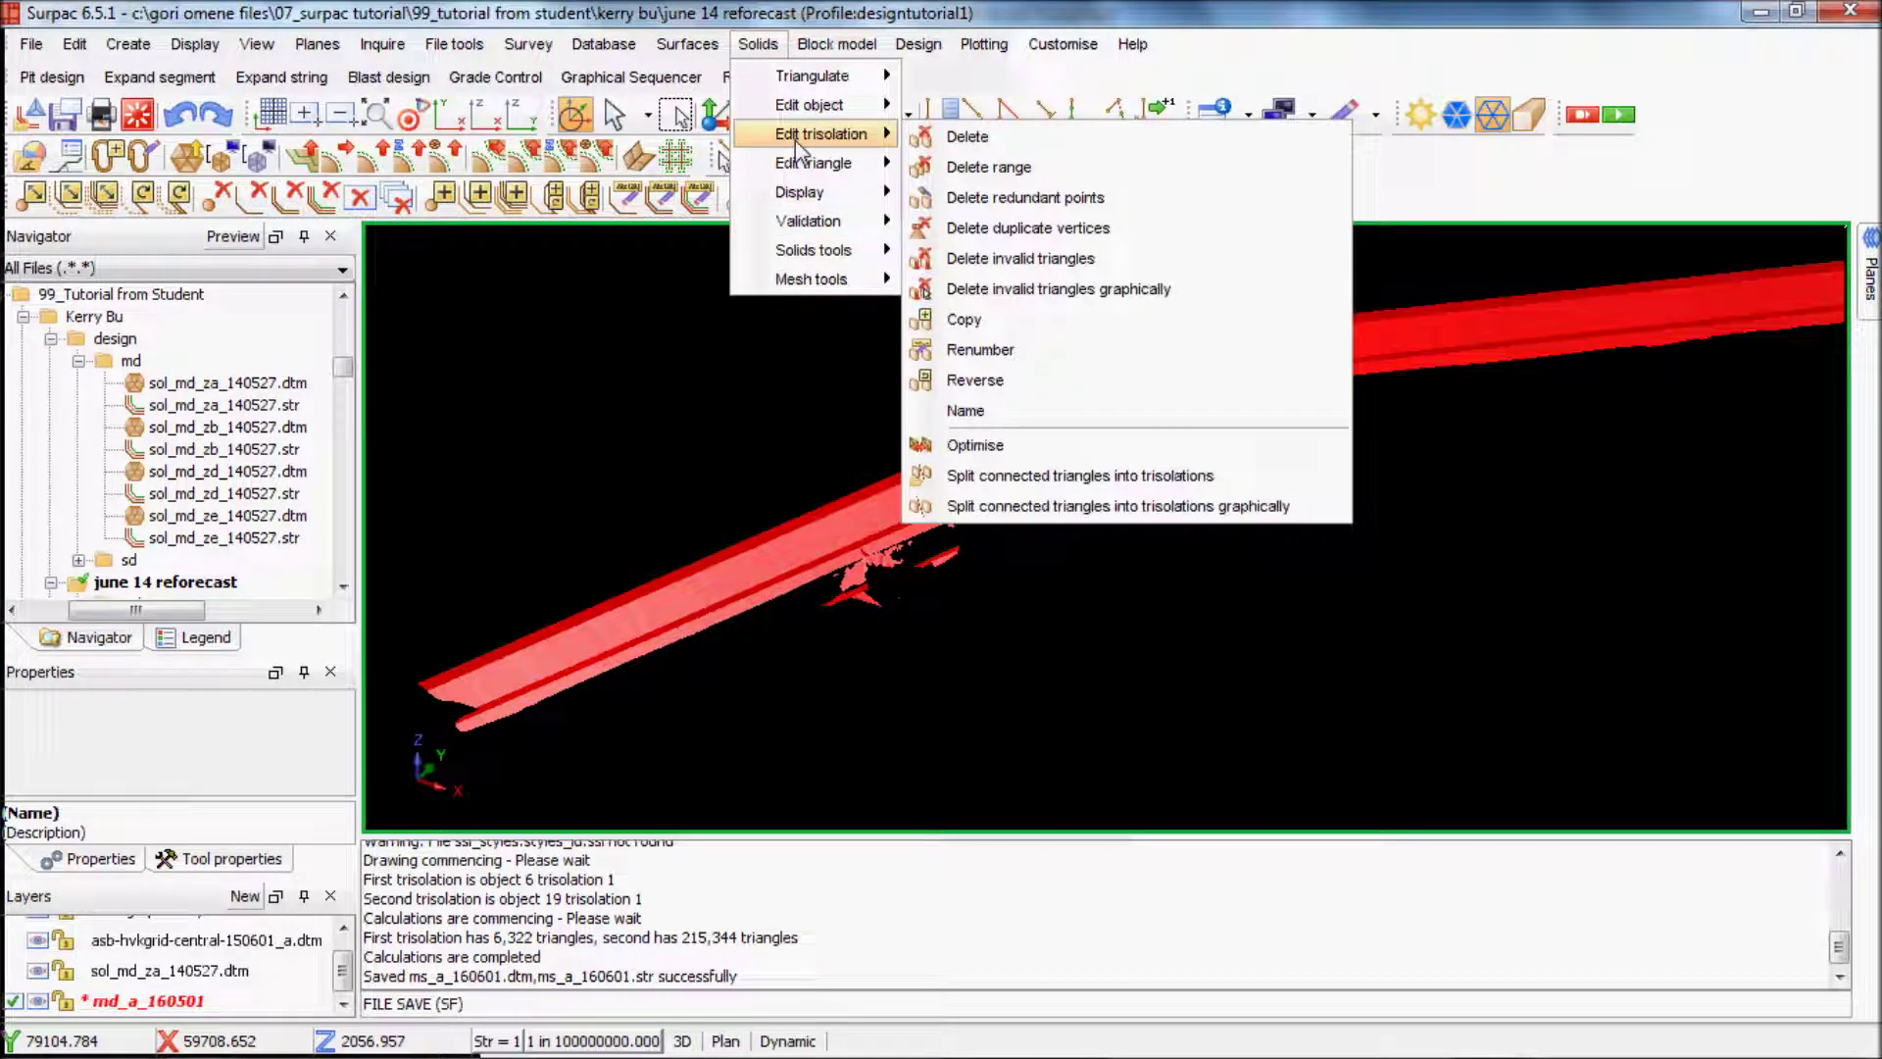
click(989, 167)
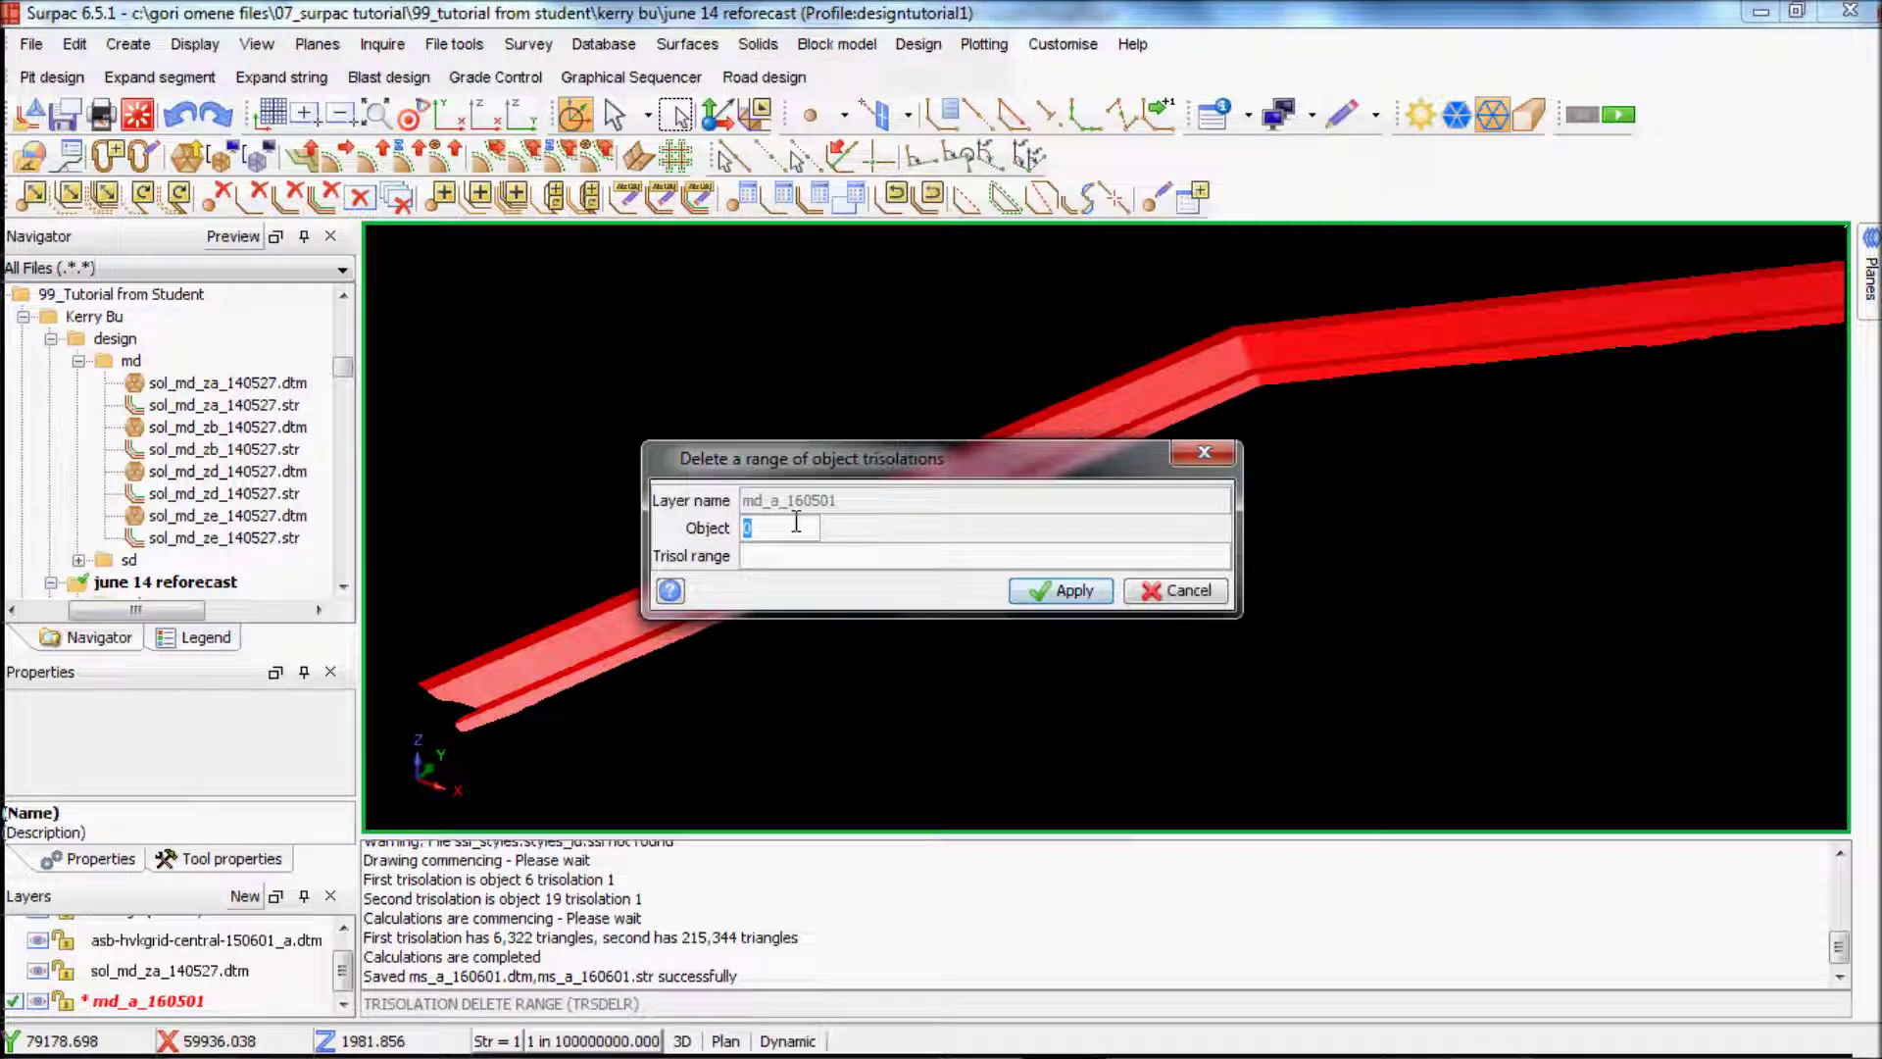
text(82-)
click(1066, 592)
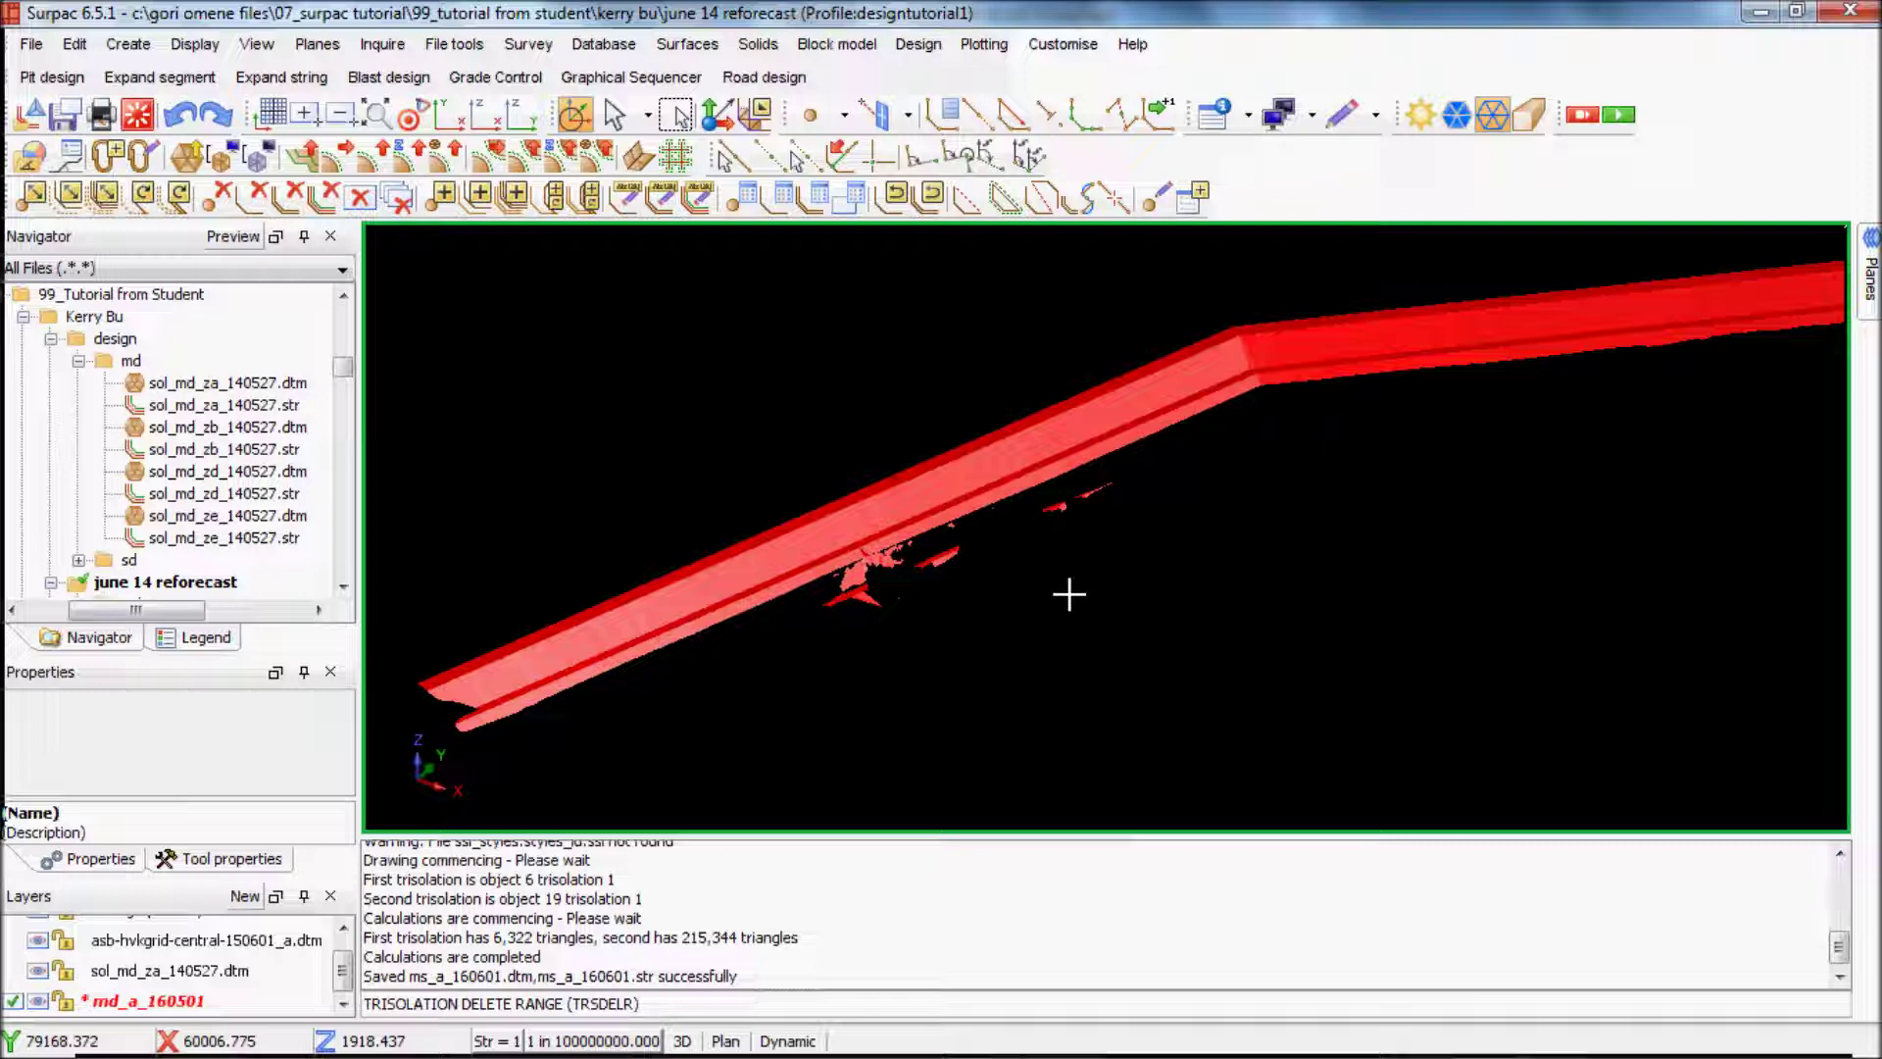
scroll(1034, 520, up, 2)
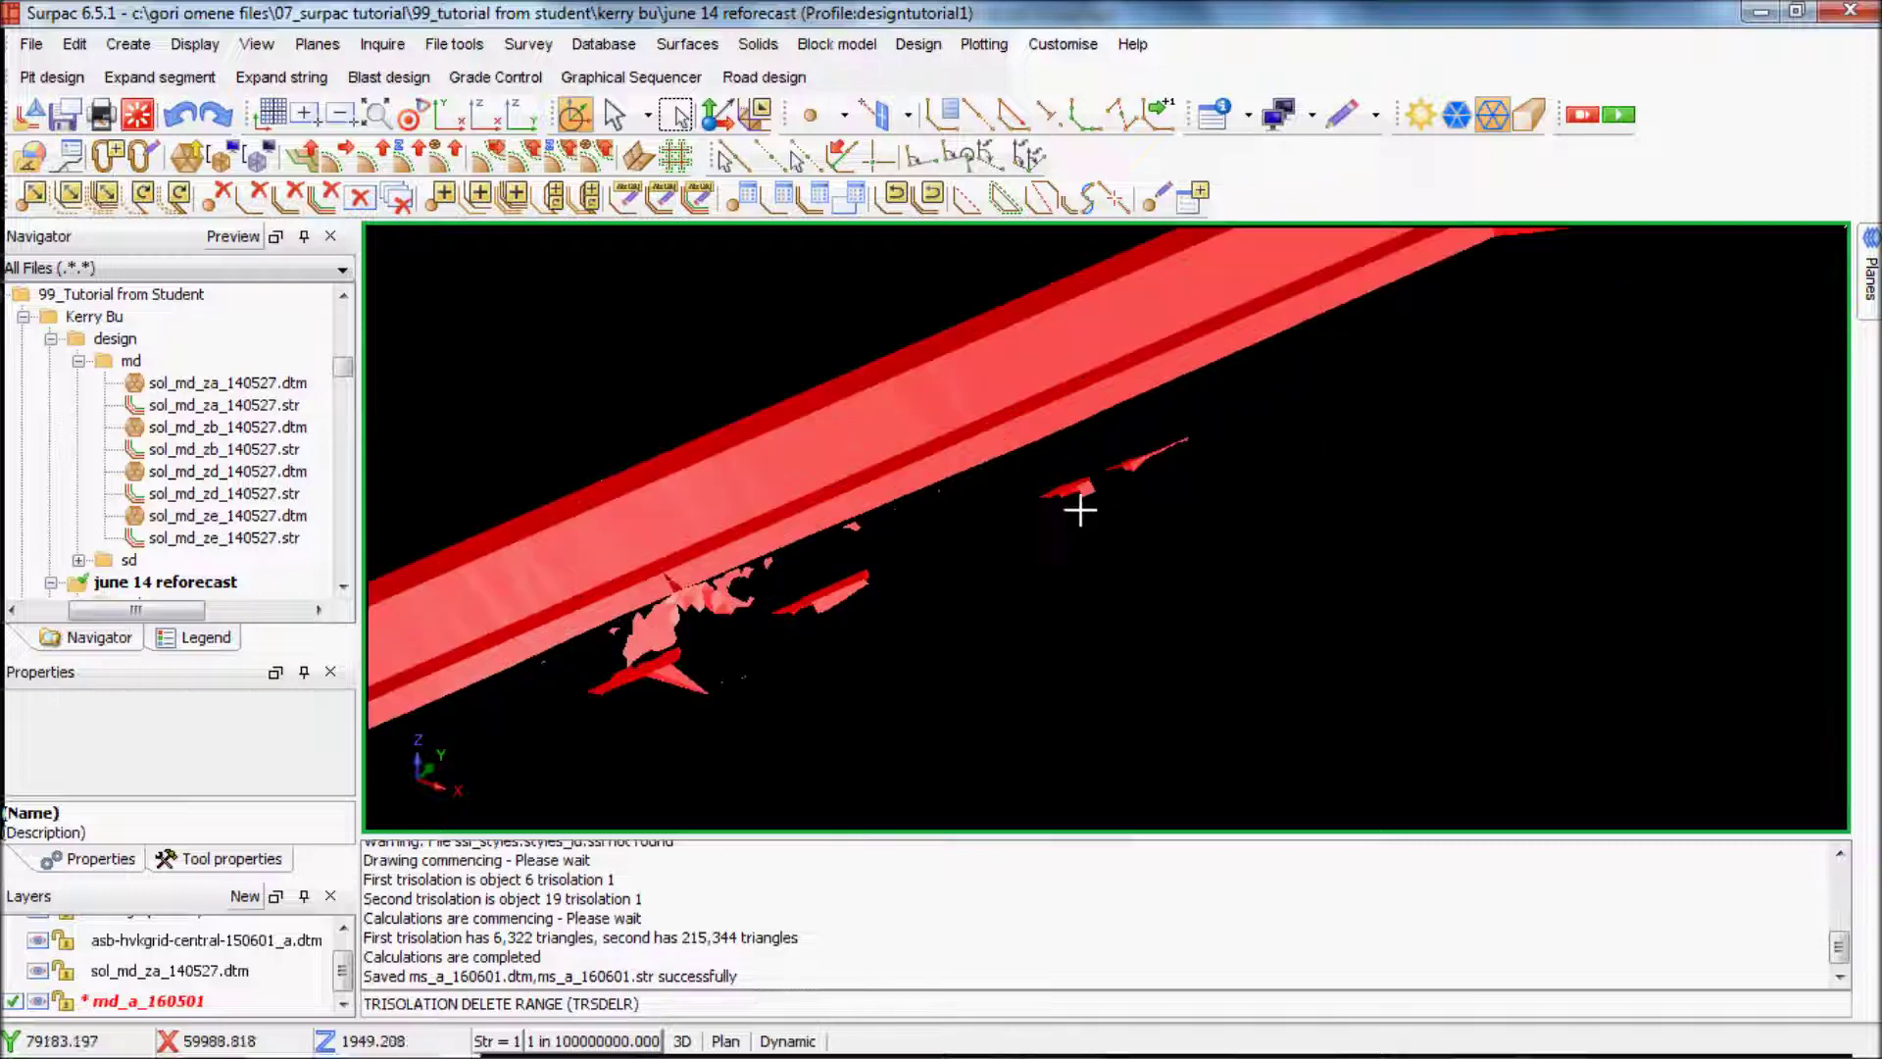
scroll(1125, 485, down, 2)
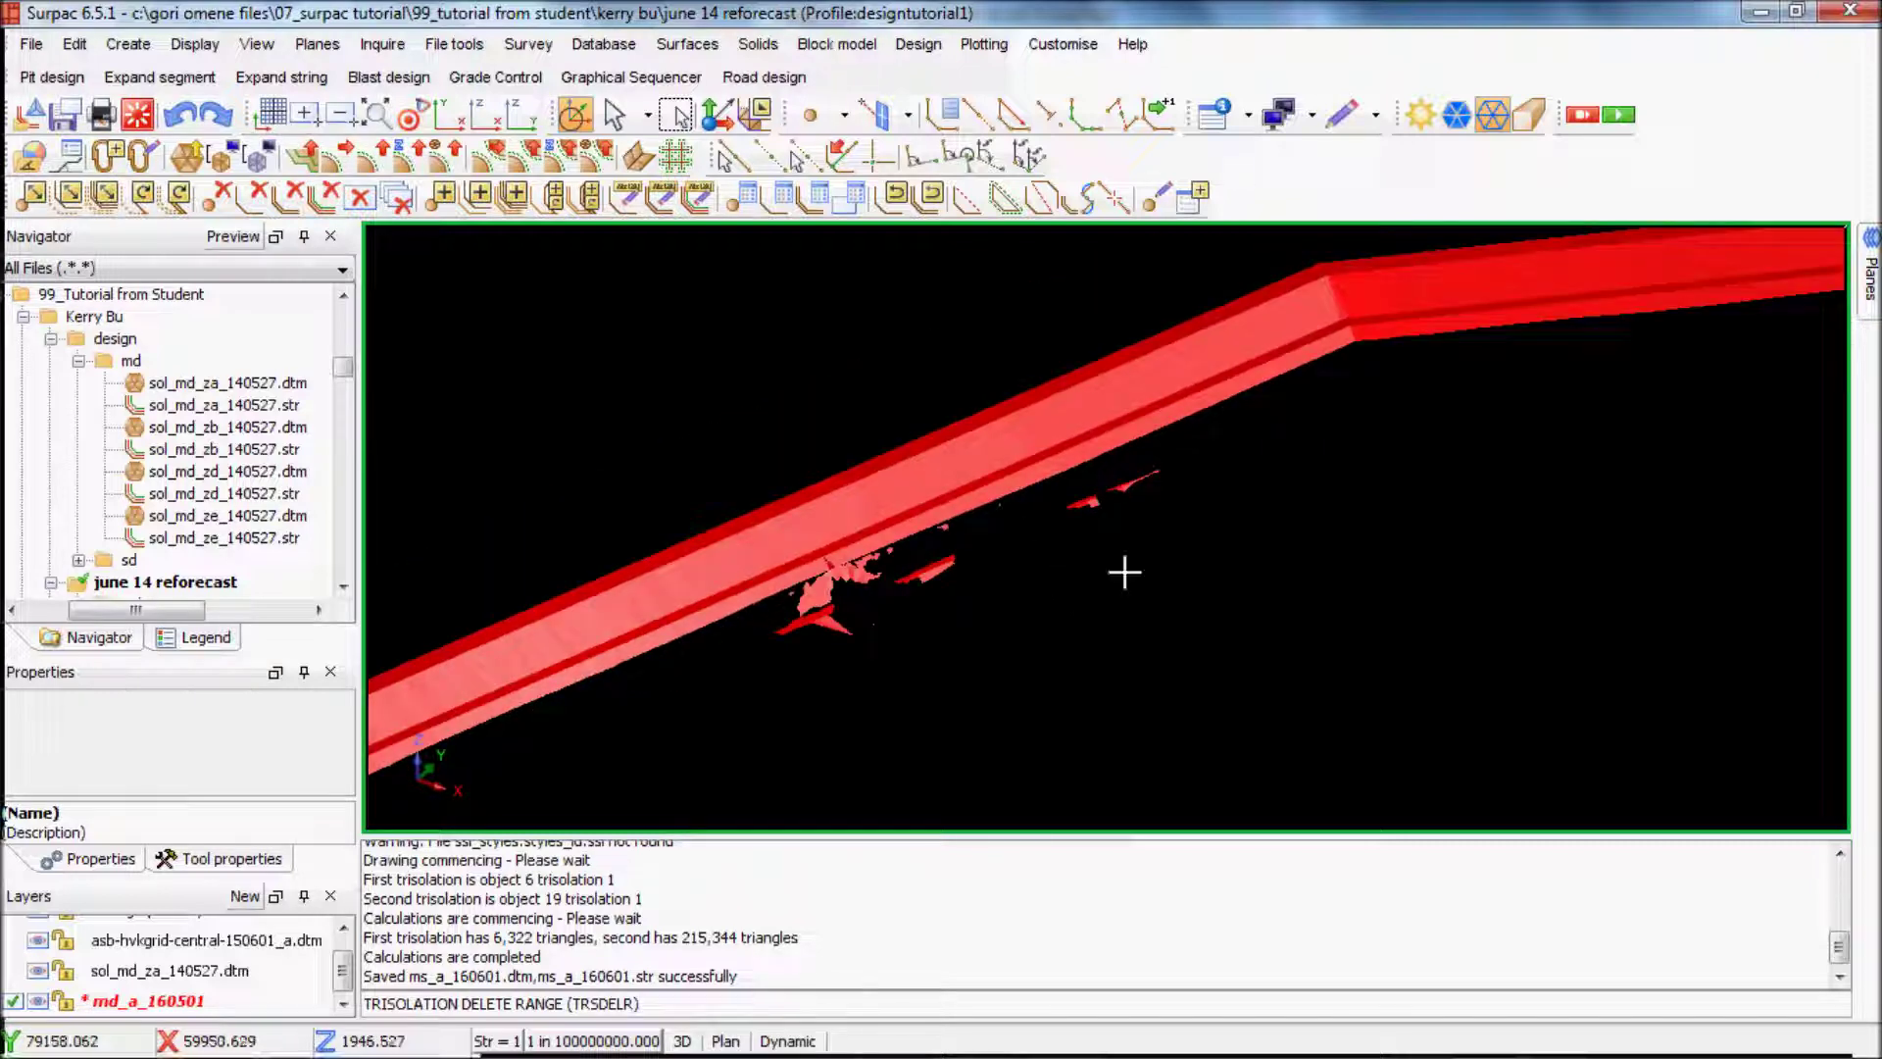
Delete the trisolation range 2 to 10 of object 8 in layer md_a_160501.
click(838, 45)
mouse_move(757, 44)
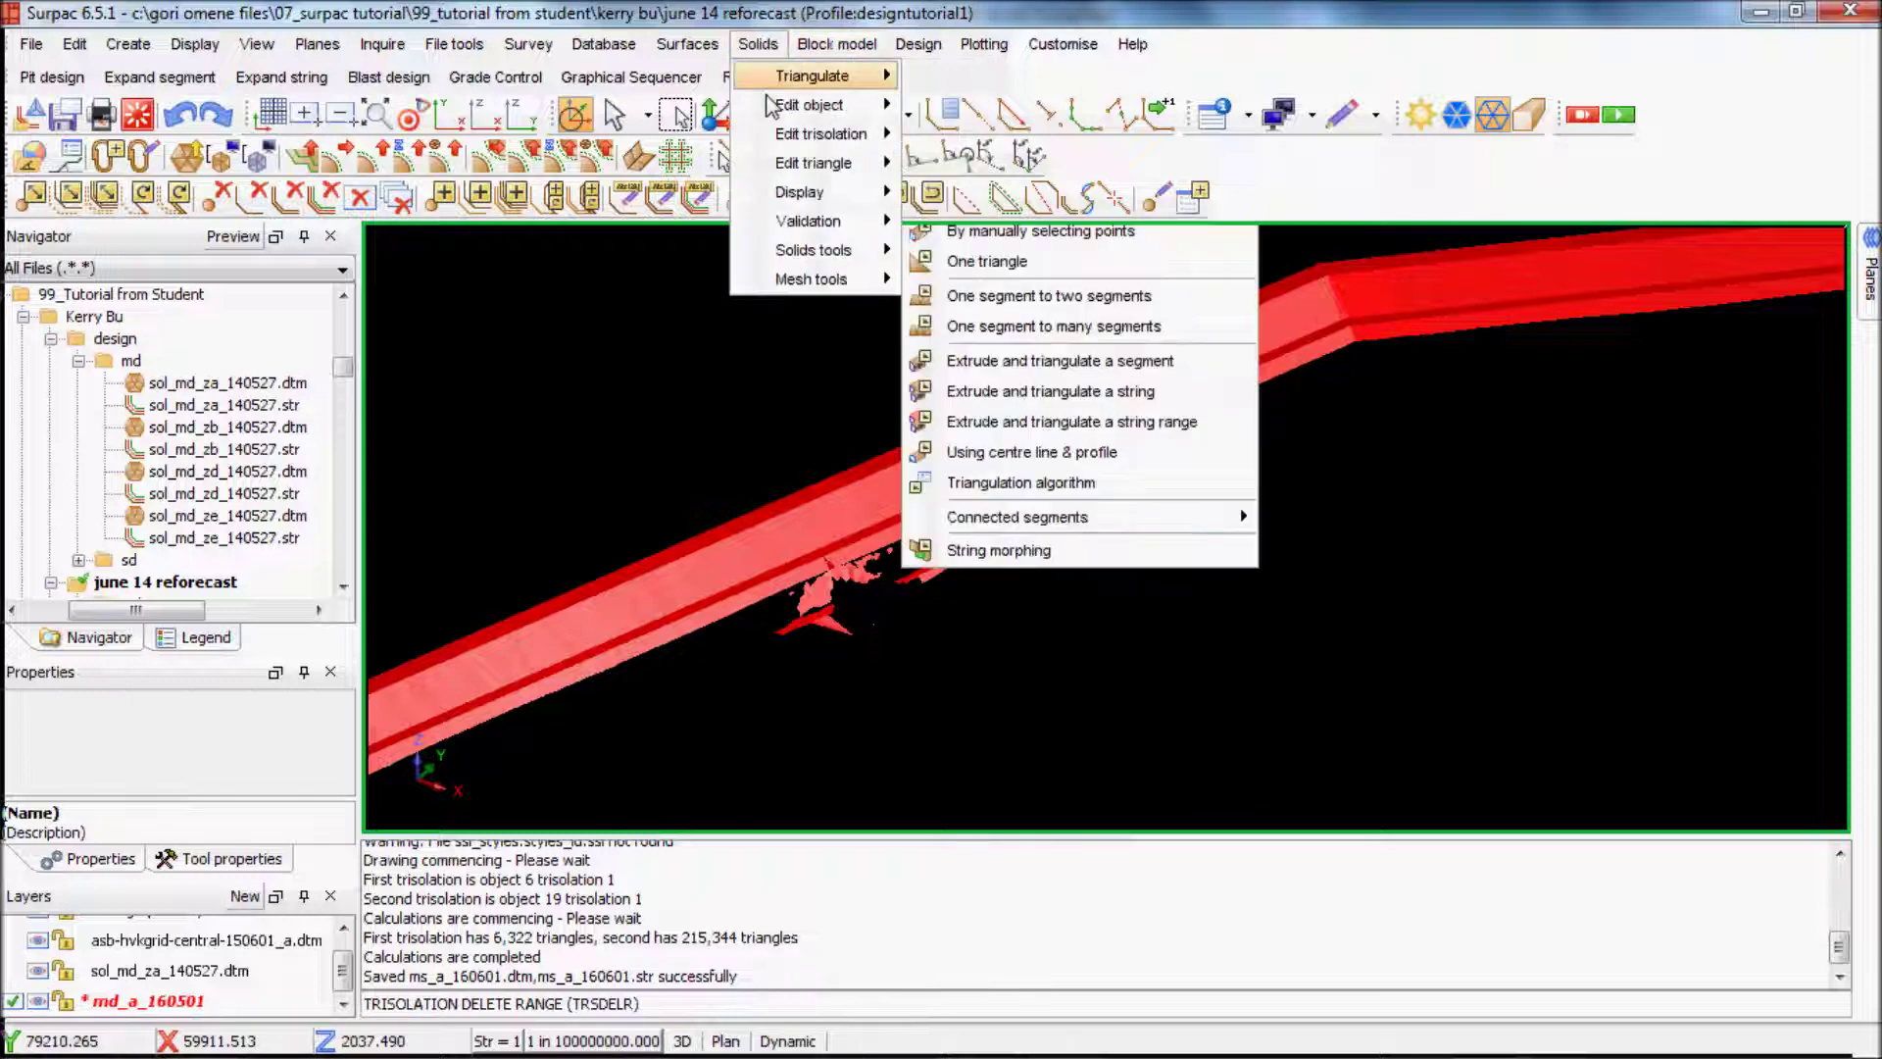
mouse_move(833, 136)
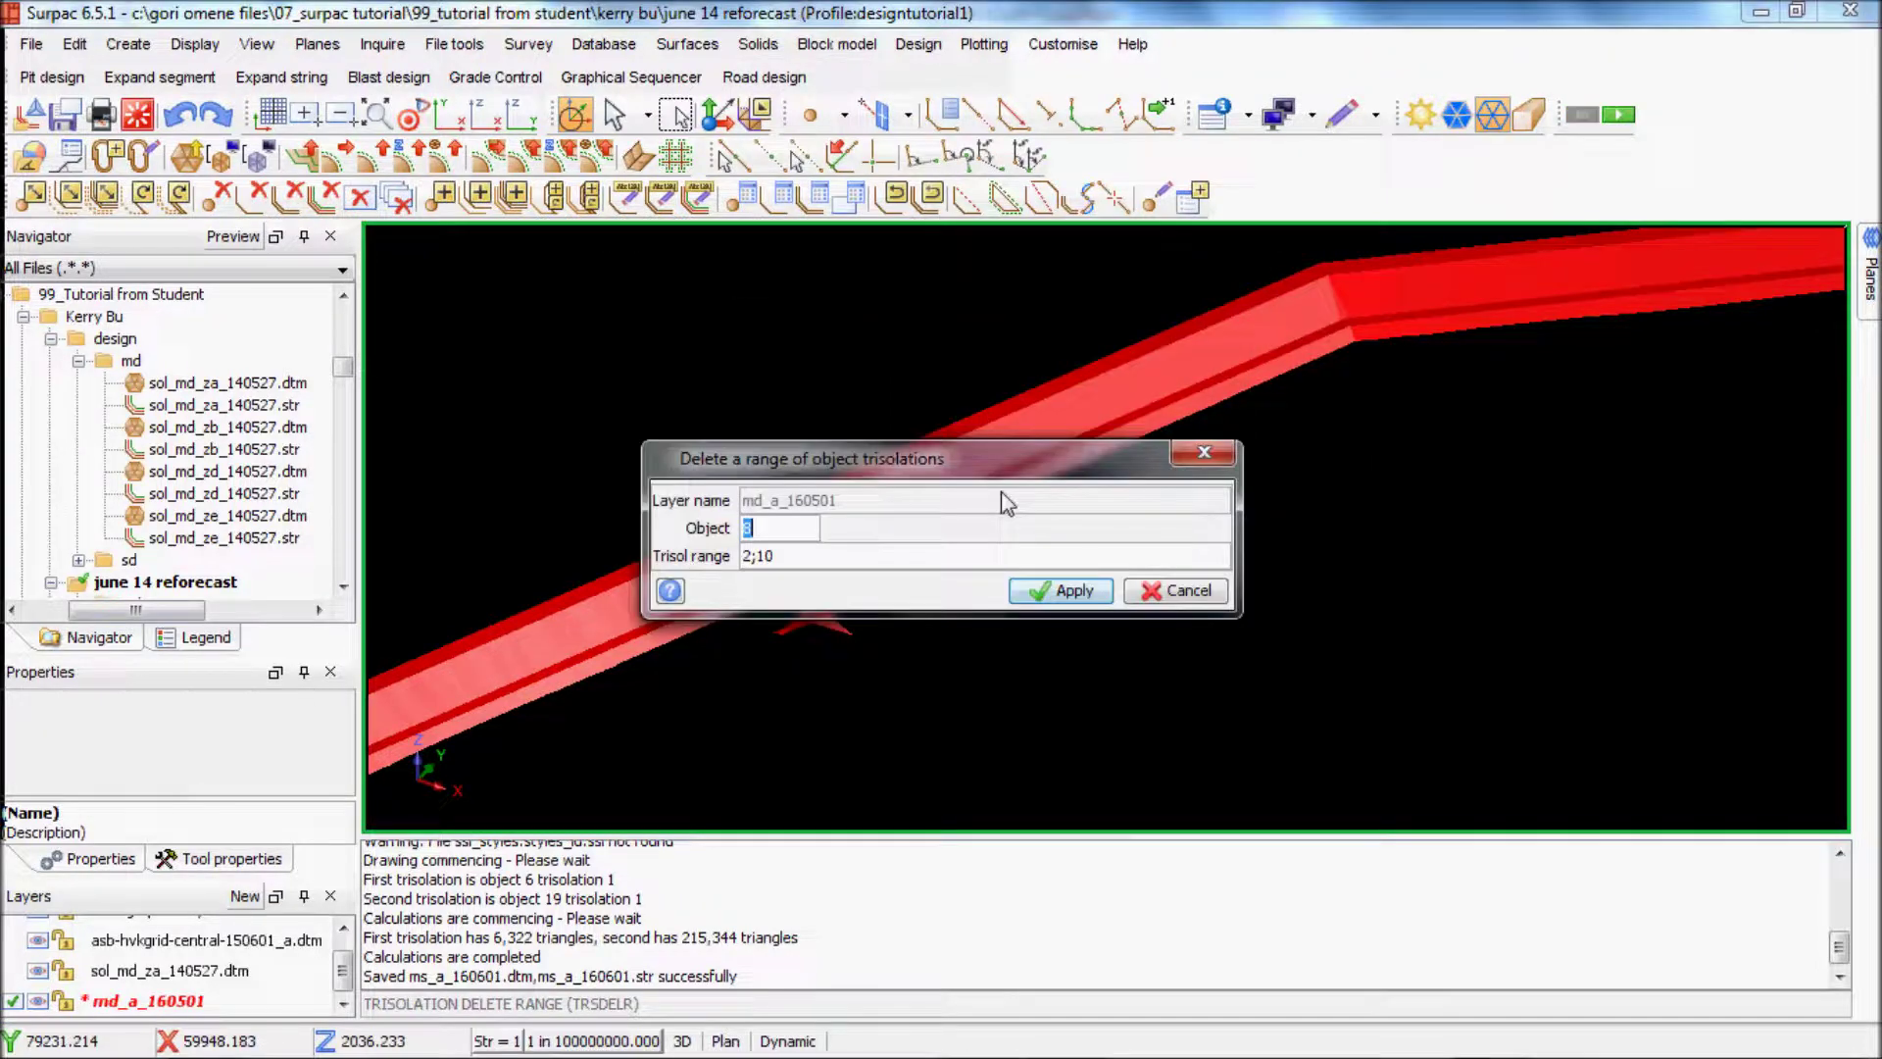
click(795, 556)
click(800, 555)
key(BackSpace)
key(BackSpace)
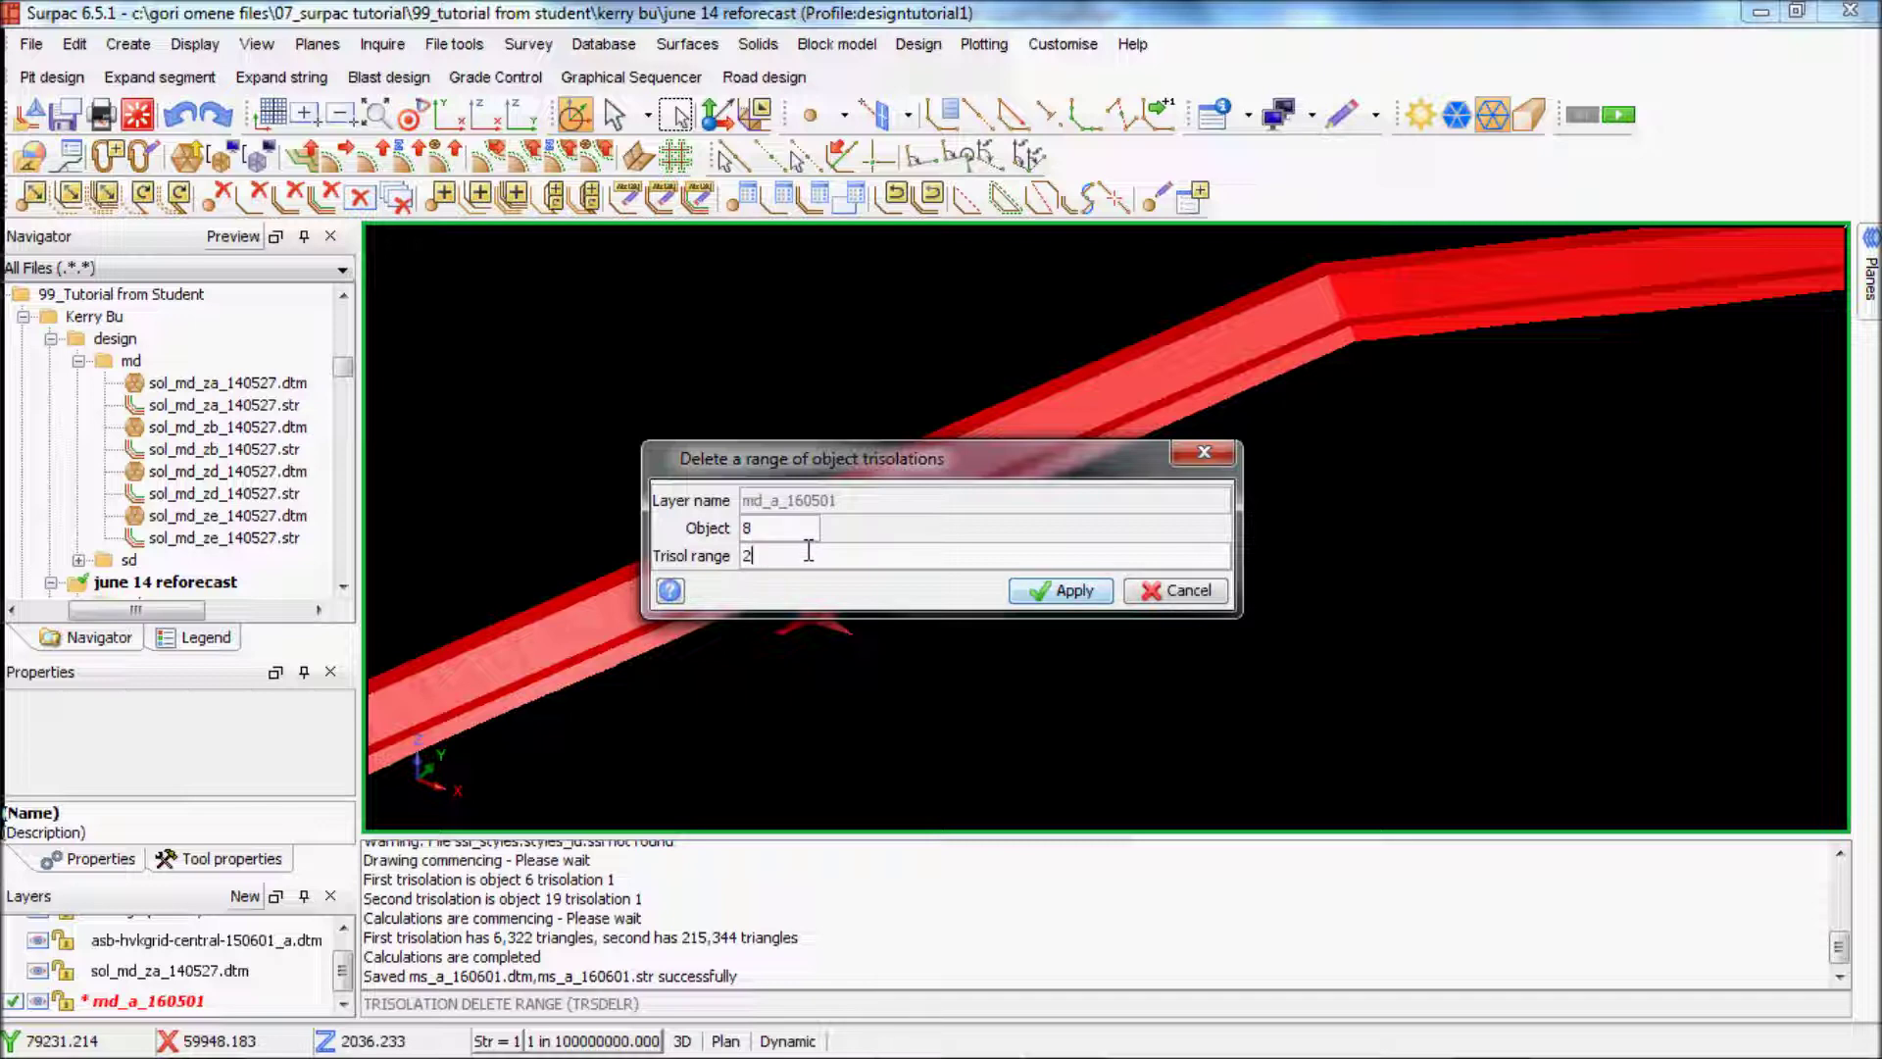
text(10)
click(1031, 591)
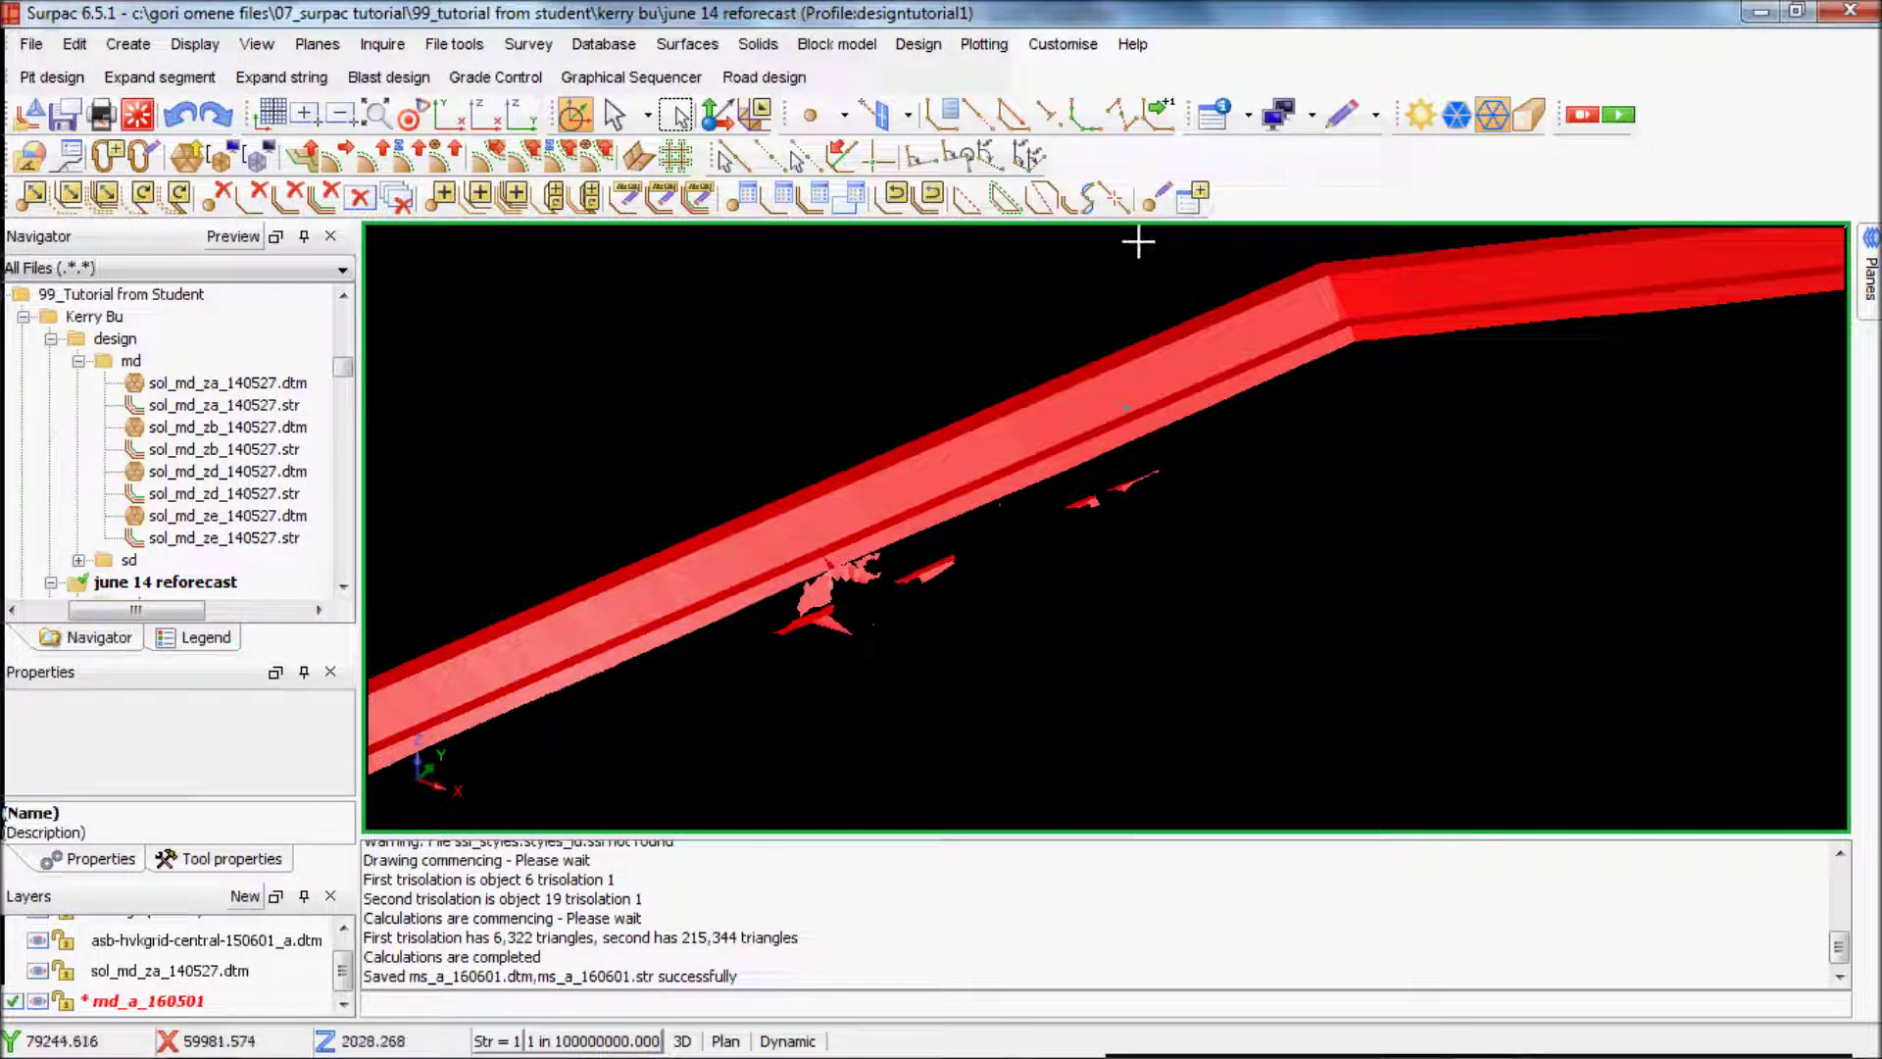
Box-select and delete the small fragment nearest the bend beneath the near arm, clearing any selection that catches the arm itself.
click(760, 44)
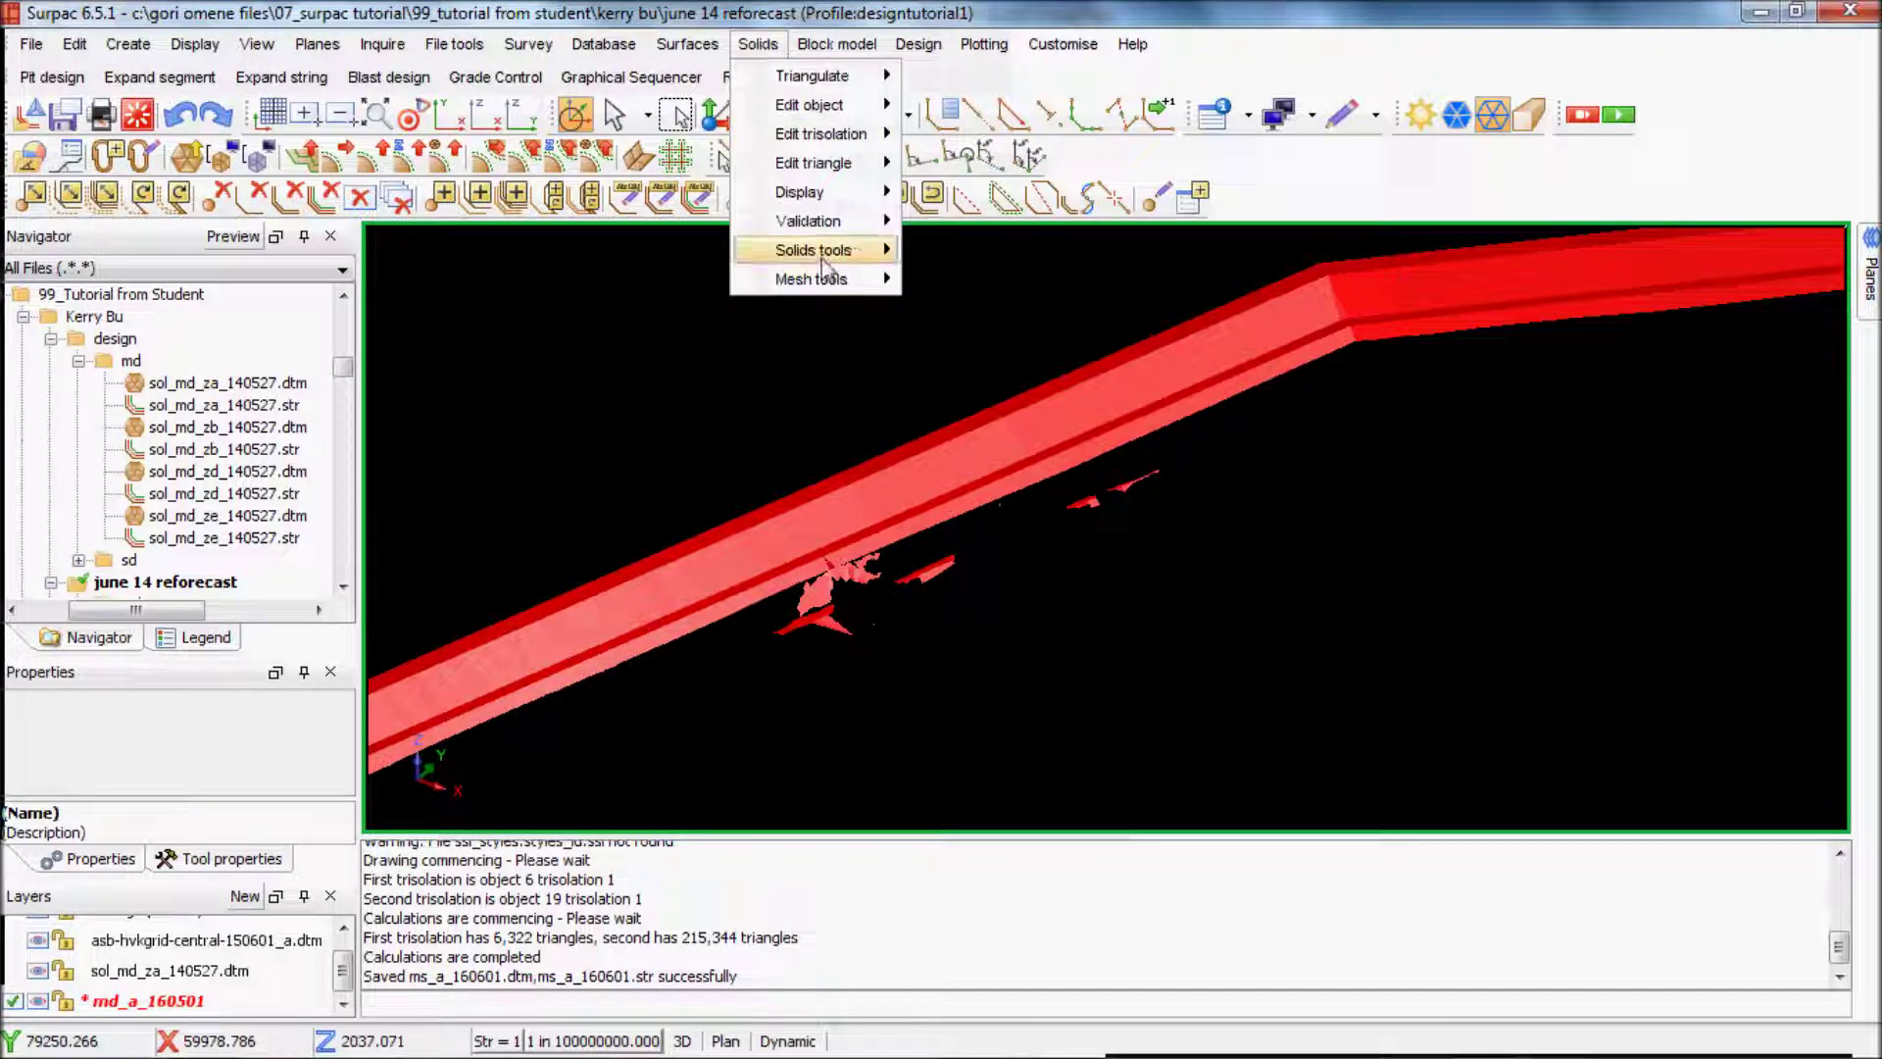
mouse_move(811, 278)
click(1268, 454)
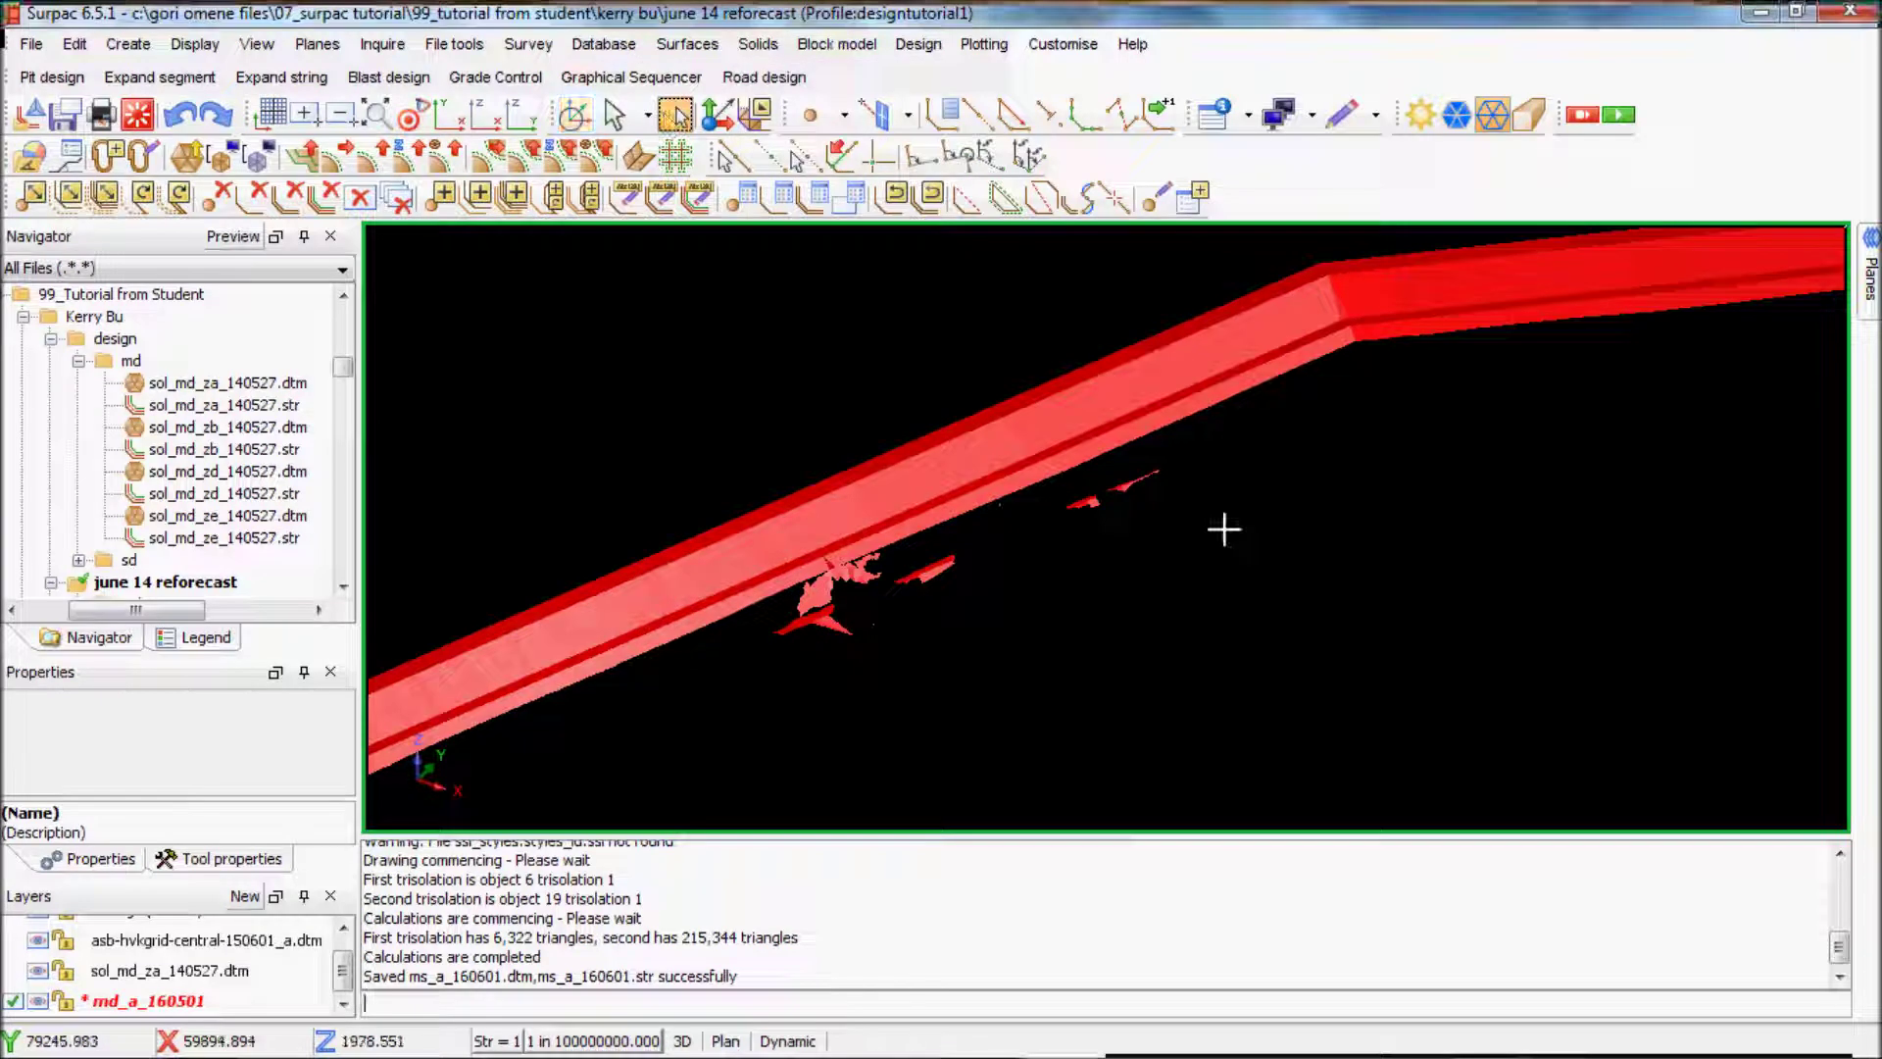
drag(1226, 536, 1049, 490)
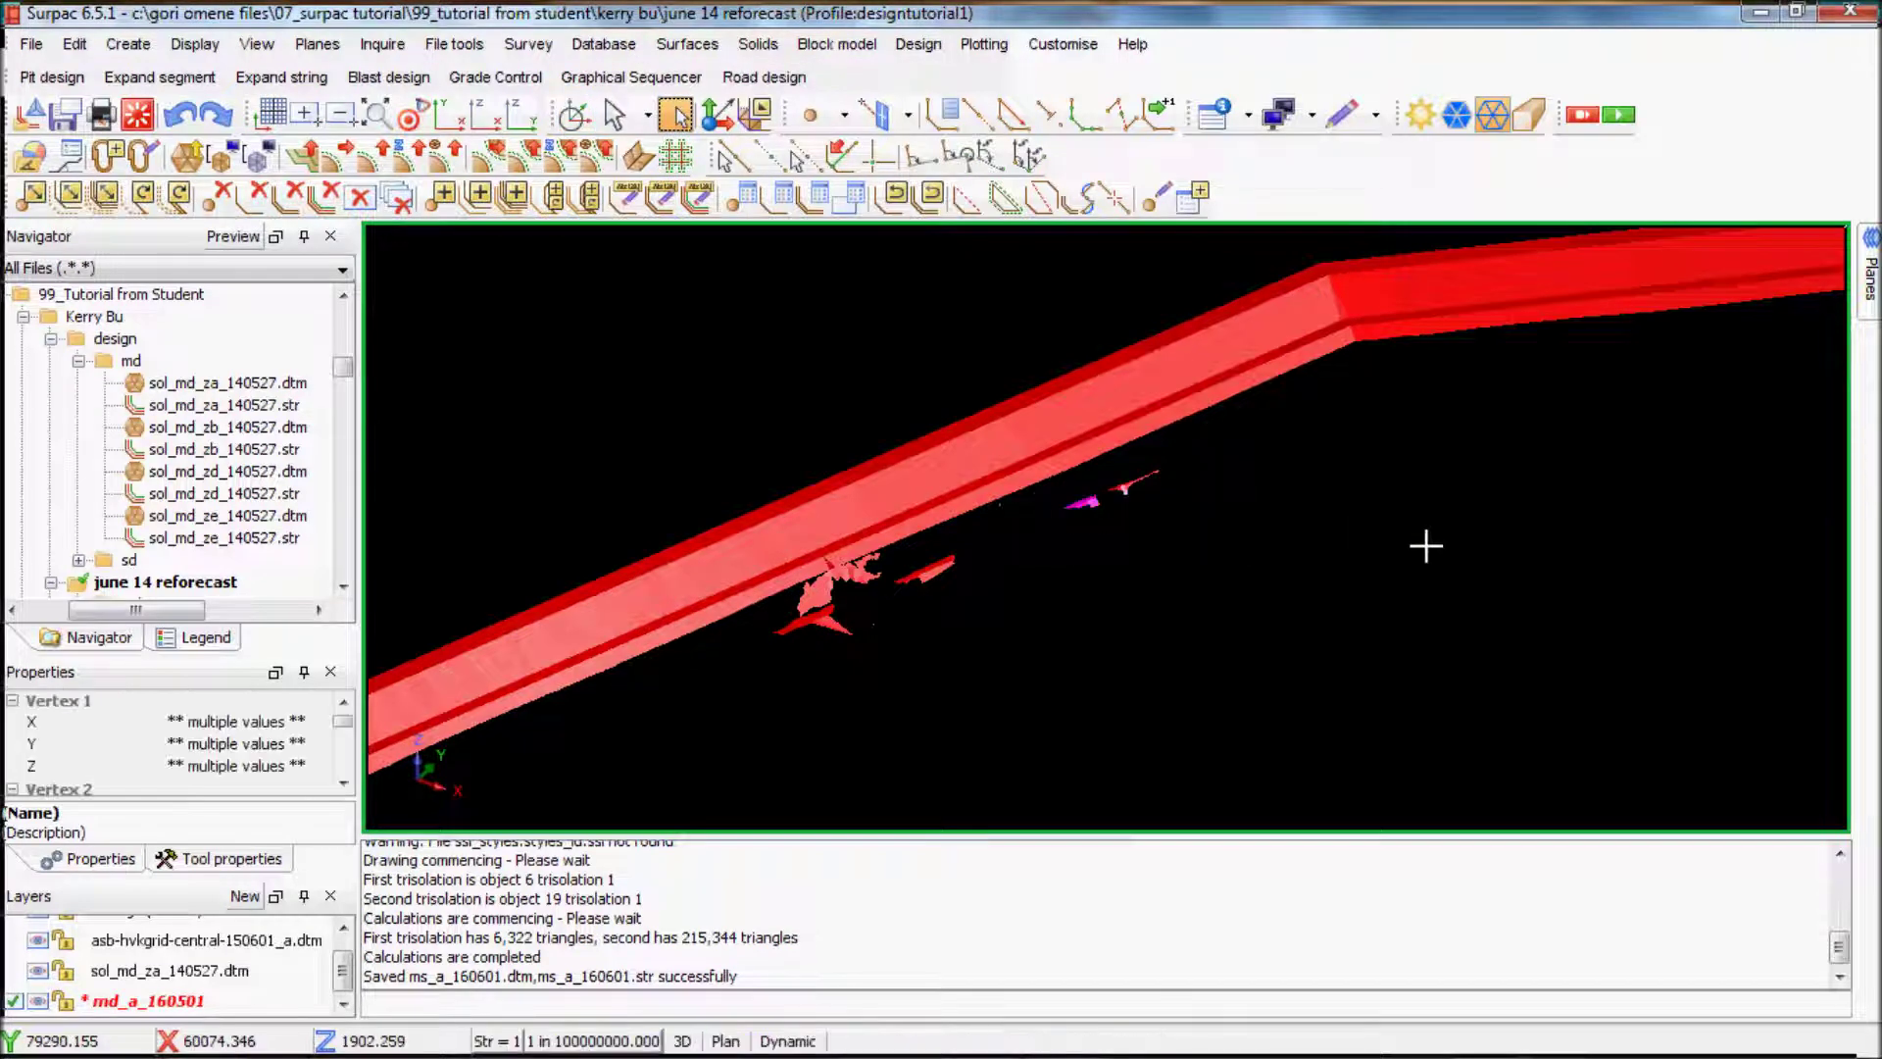
key(Delete)
drag(1313, 556, 1064, 485)
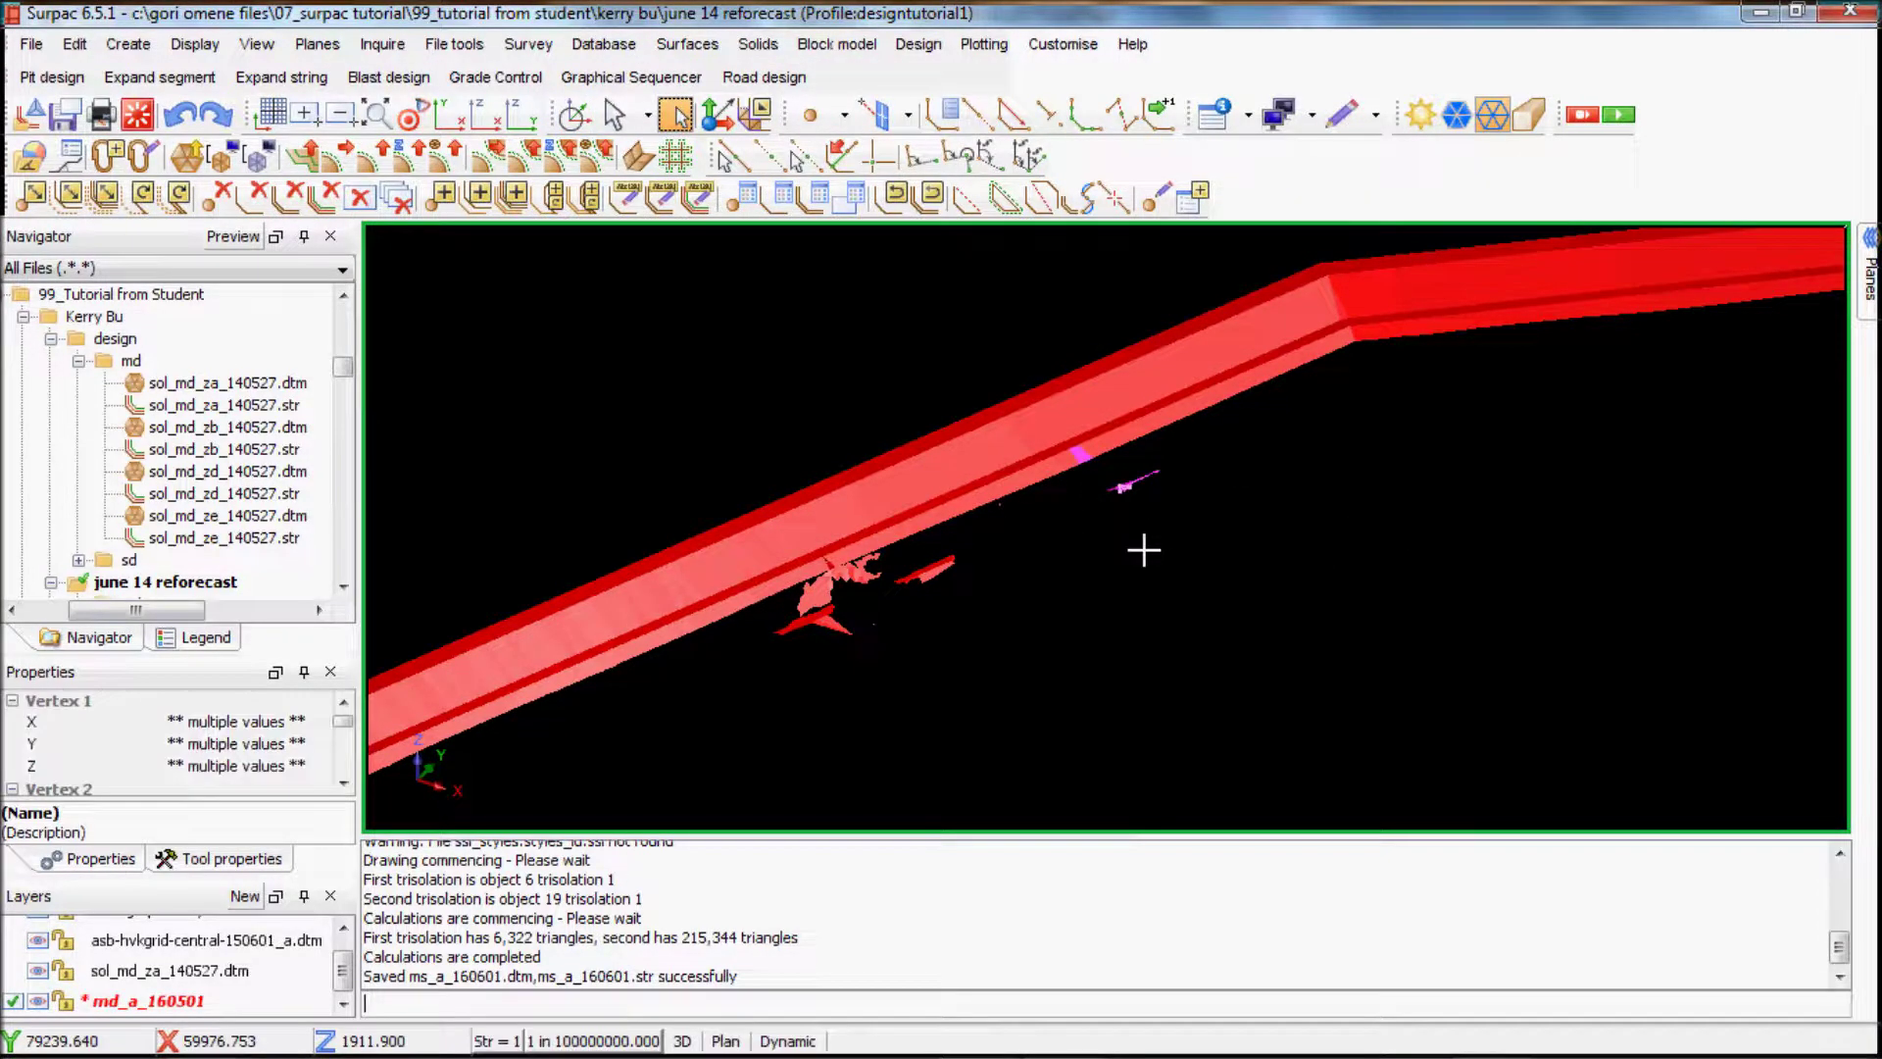
scroll(1176, 514, up, 2)
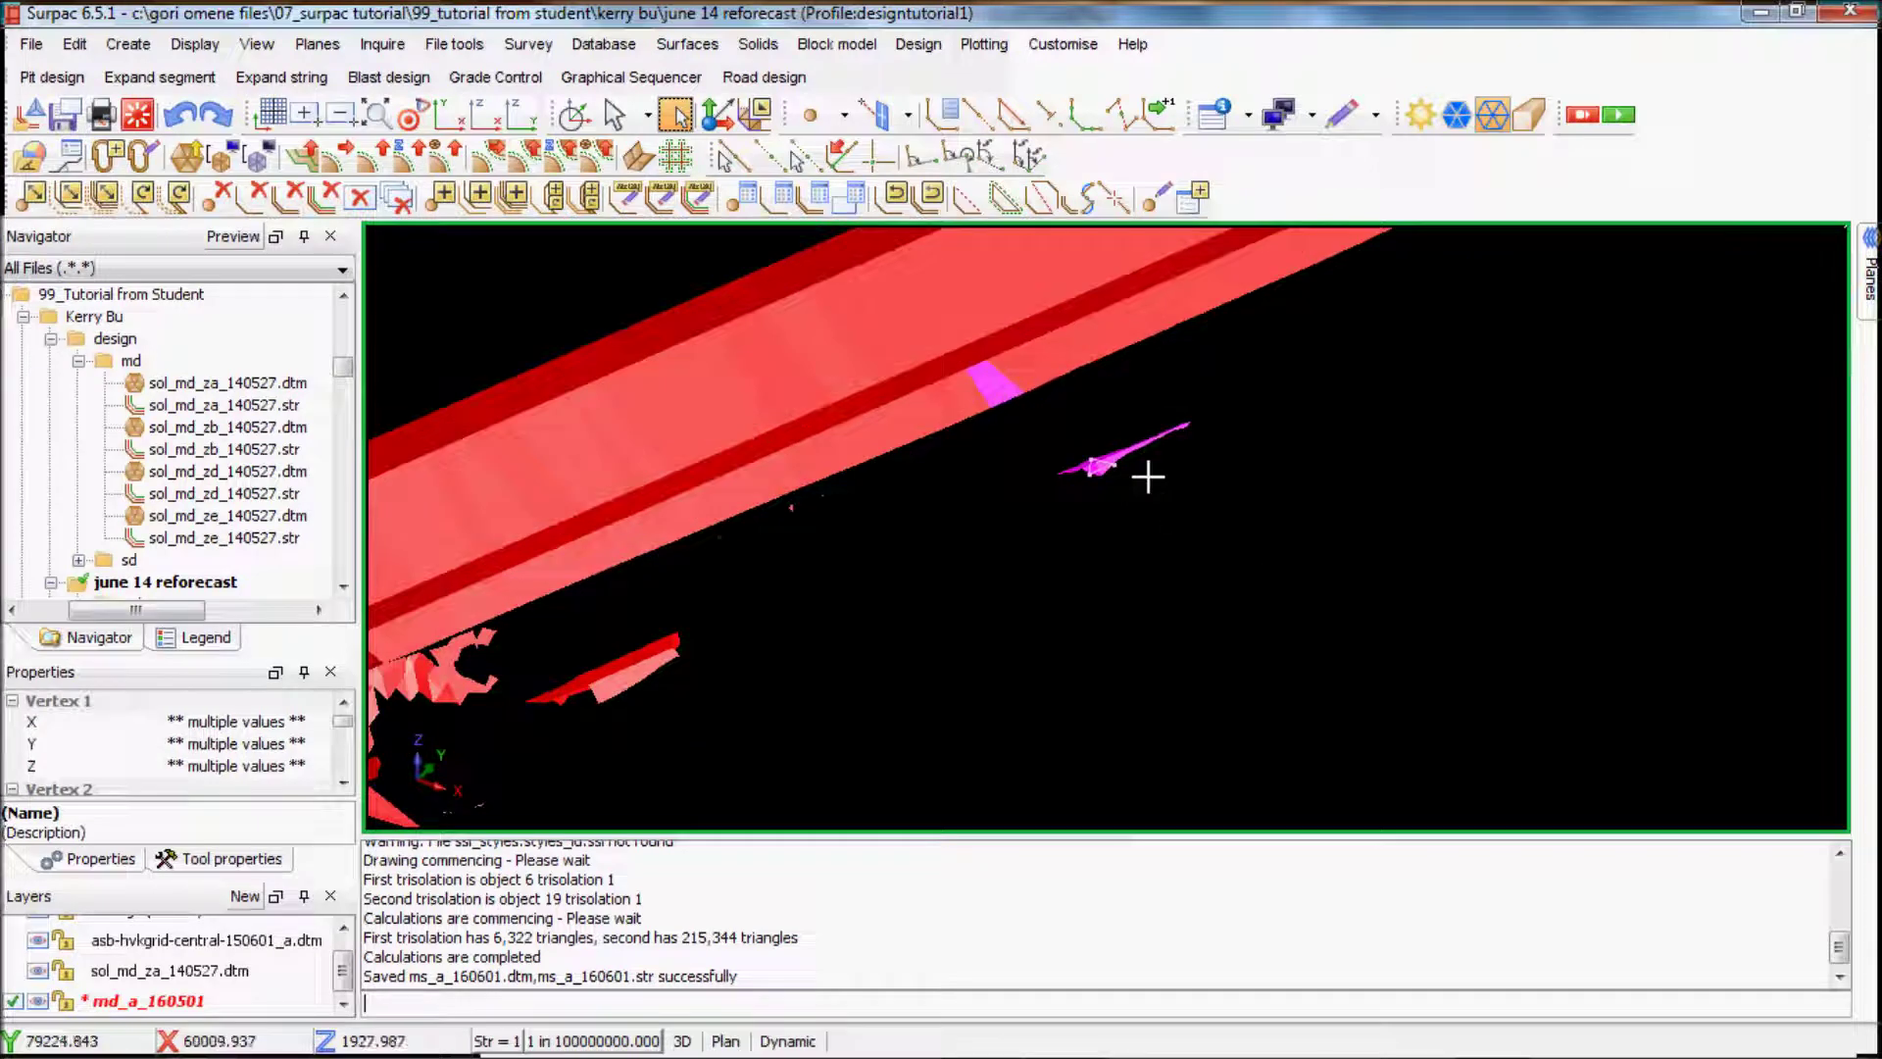
key(Escape)
Box-select and delete the remaining thin sliver fragment beneath the near arm without including the arm's triangles.
click(674, 114)
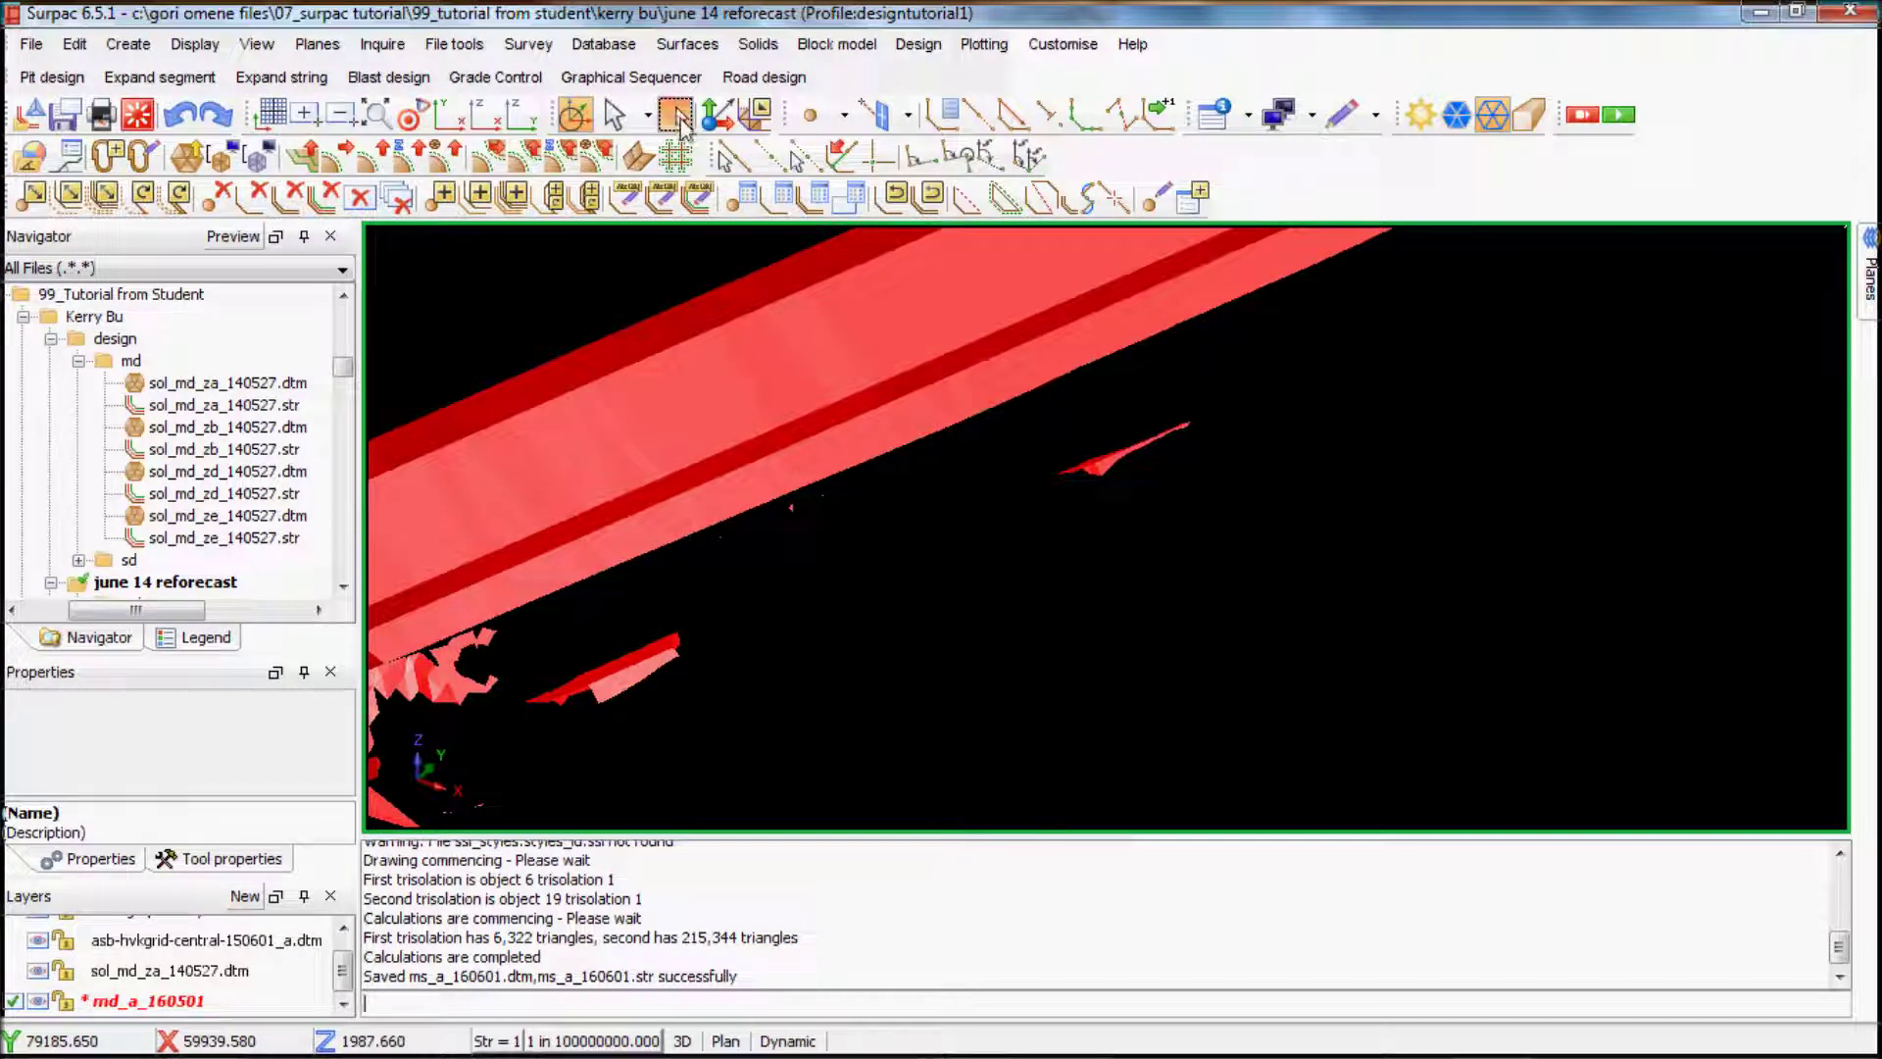
drag(1299, 553, 1054, 411)
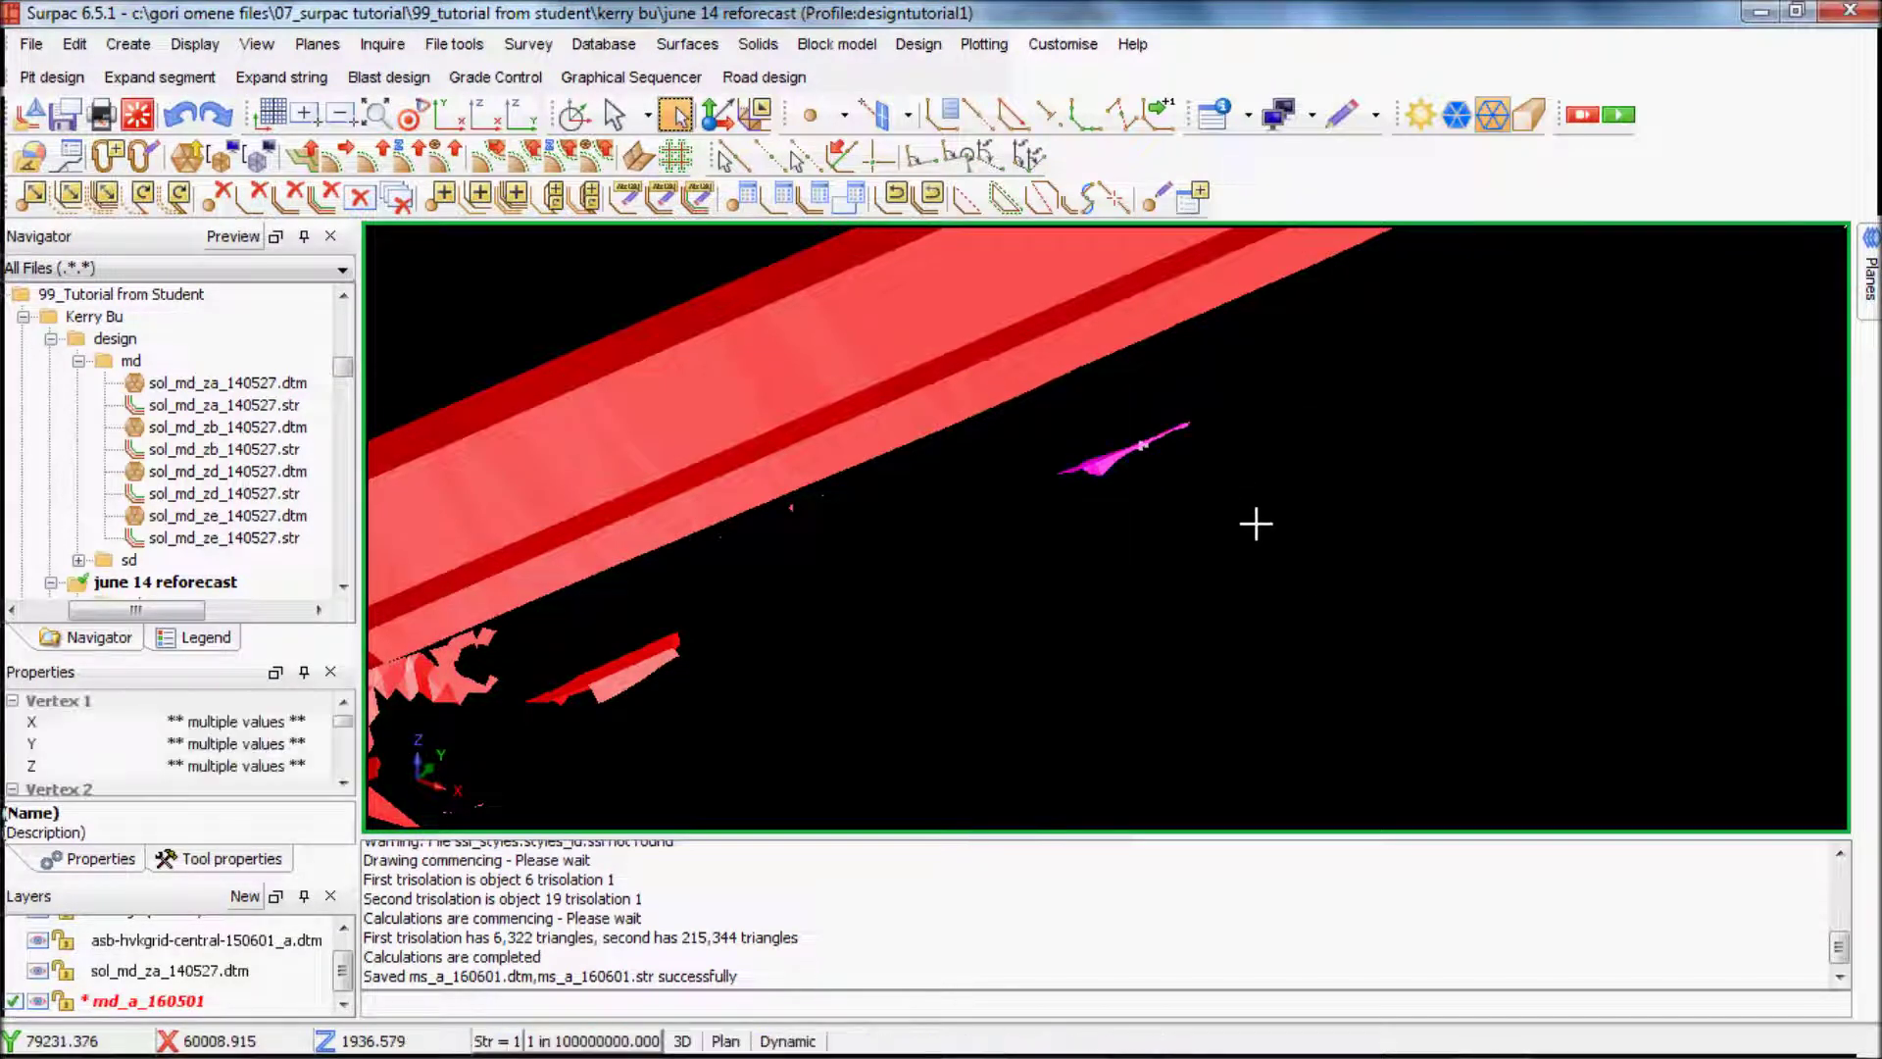
drag(1206, 548, 1086, 449)
key(Delete)
drag(1235, 520, 1142, 412)
drag(1185, 513, 1042, 450)
drag(1182, 548, 1051, 455)
drag(1213, 483, 1126, 417)
key(Delete)
drag(1268, 538, 1065, 451)
Delete the tiny specks just beneath the near arm's lower edge, between the removed sliver and the oblong fragment.
drag(892, 540, 826, 519)
key(Delete)
click(731, 549)
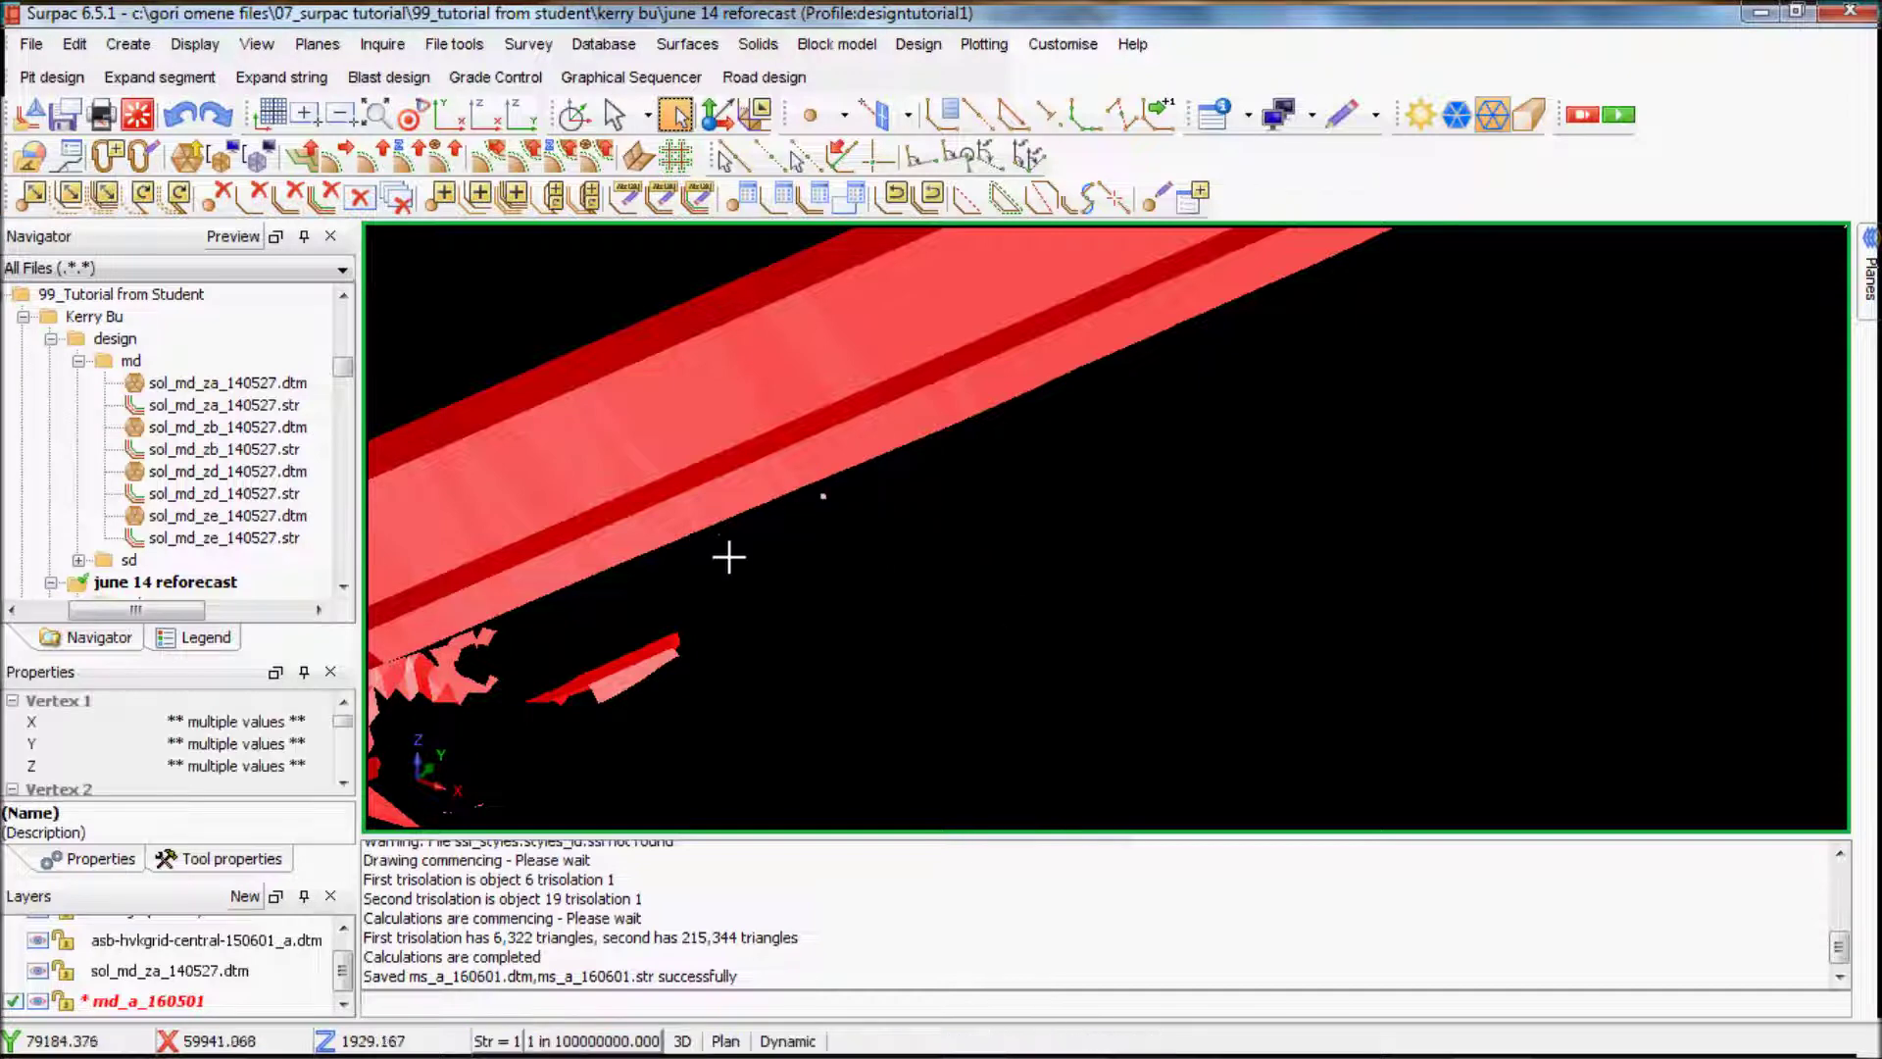
key(Delete)
drag(879, 542, 819, 473)
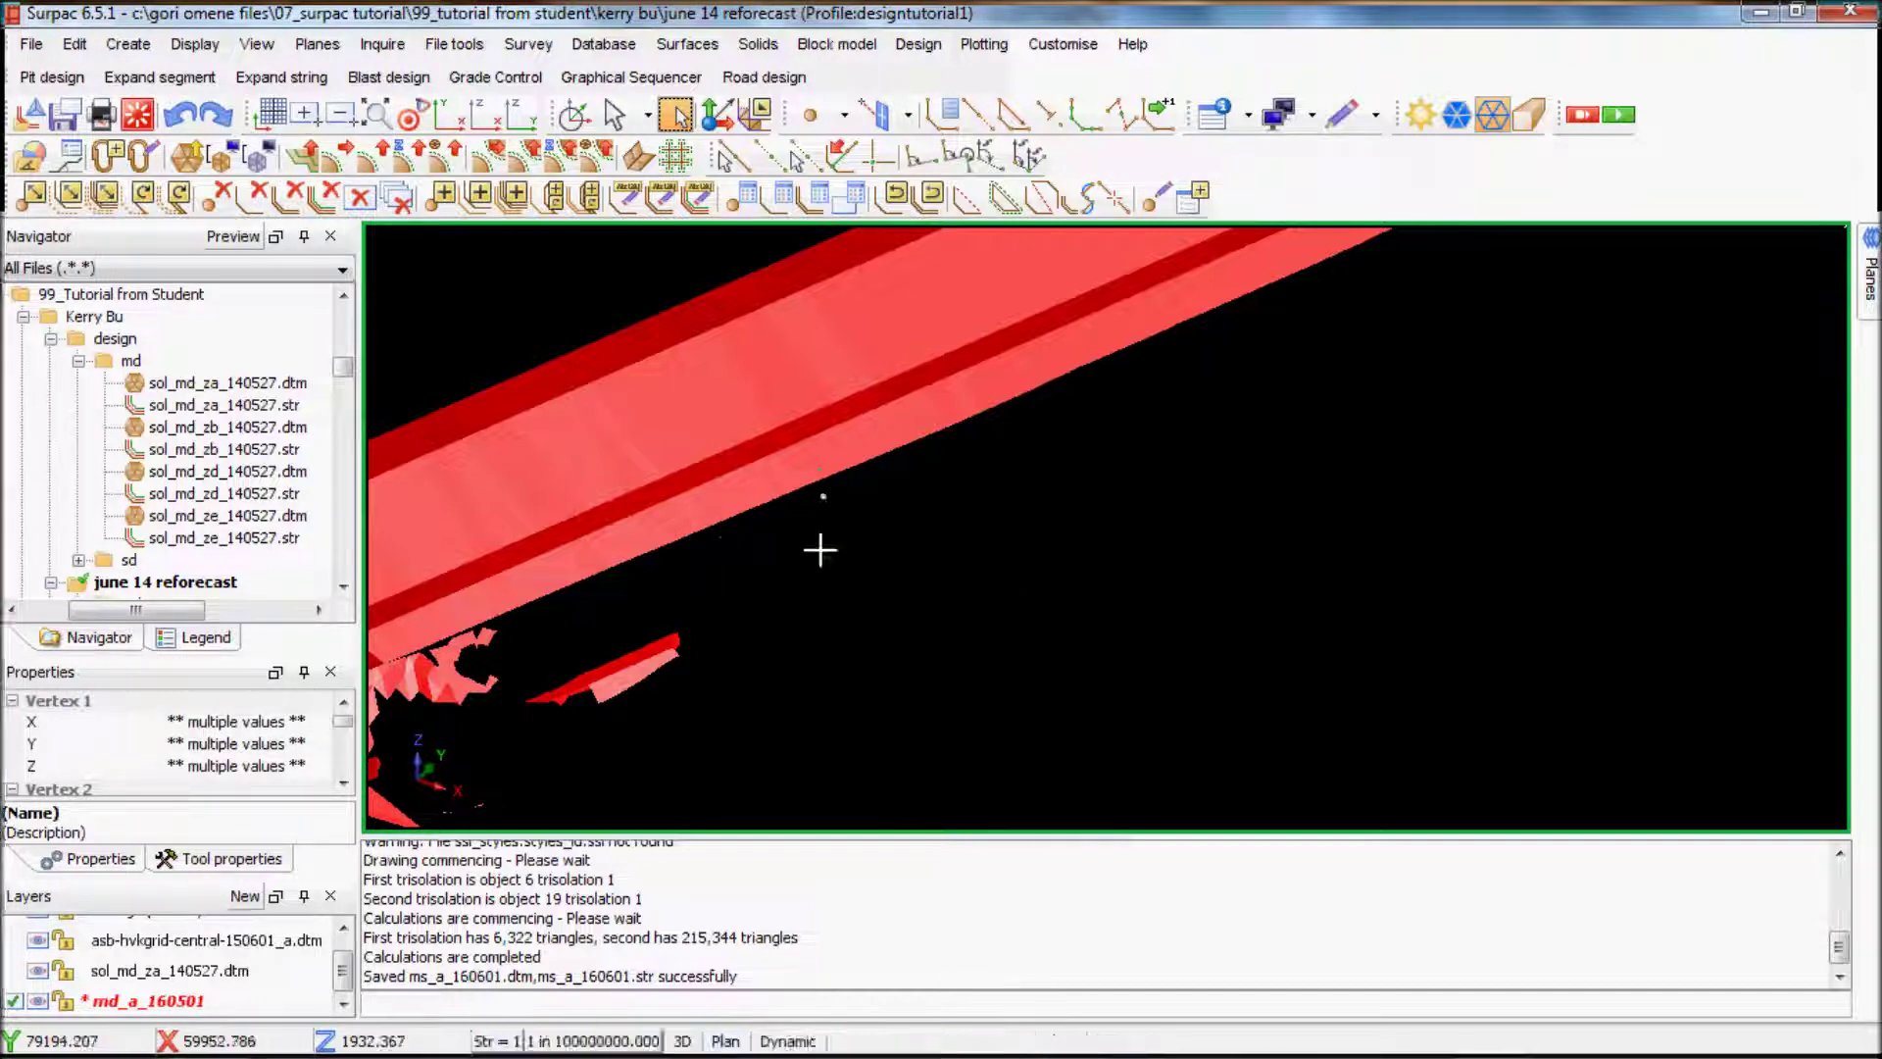
click(723, 536)
Box-select and delete the wedge-shaped fragments and the oblong fragment beneath the middle of the near arm.
drag(763, 718, 568, 660)
scroll(748, 709, down, 3)
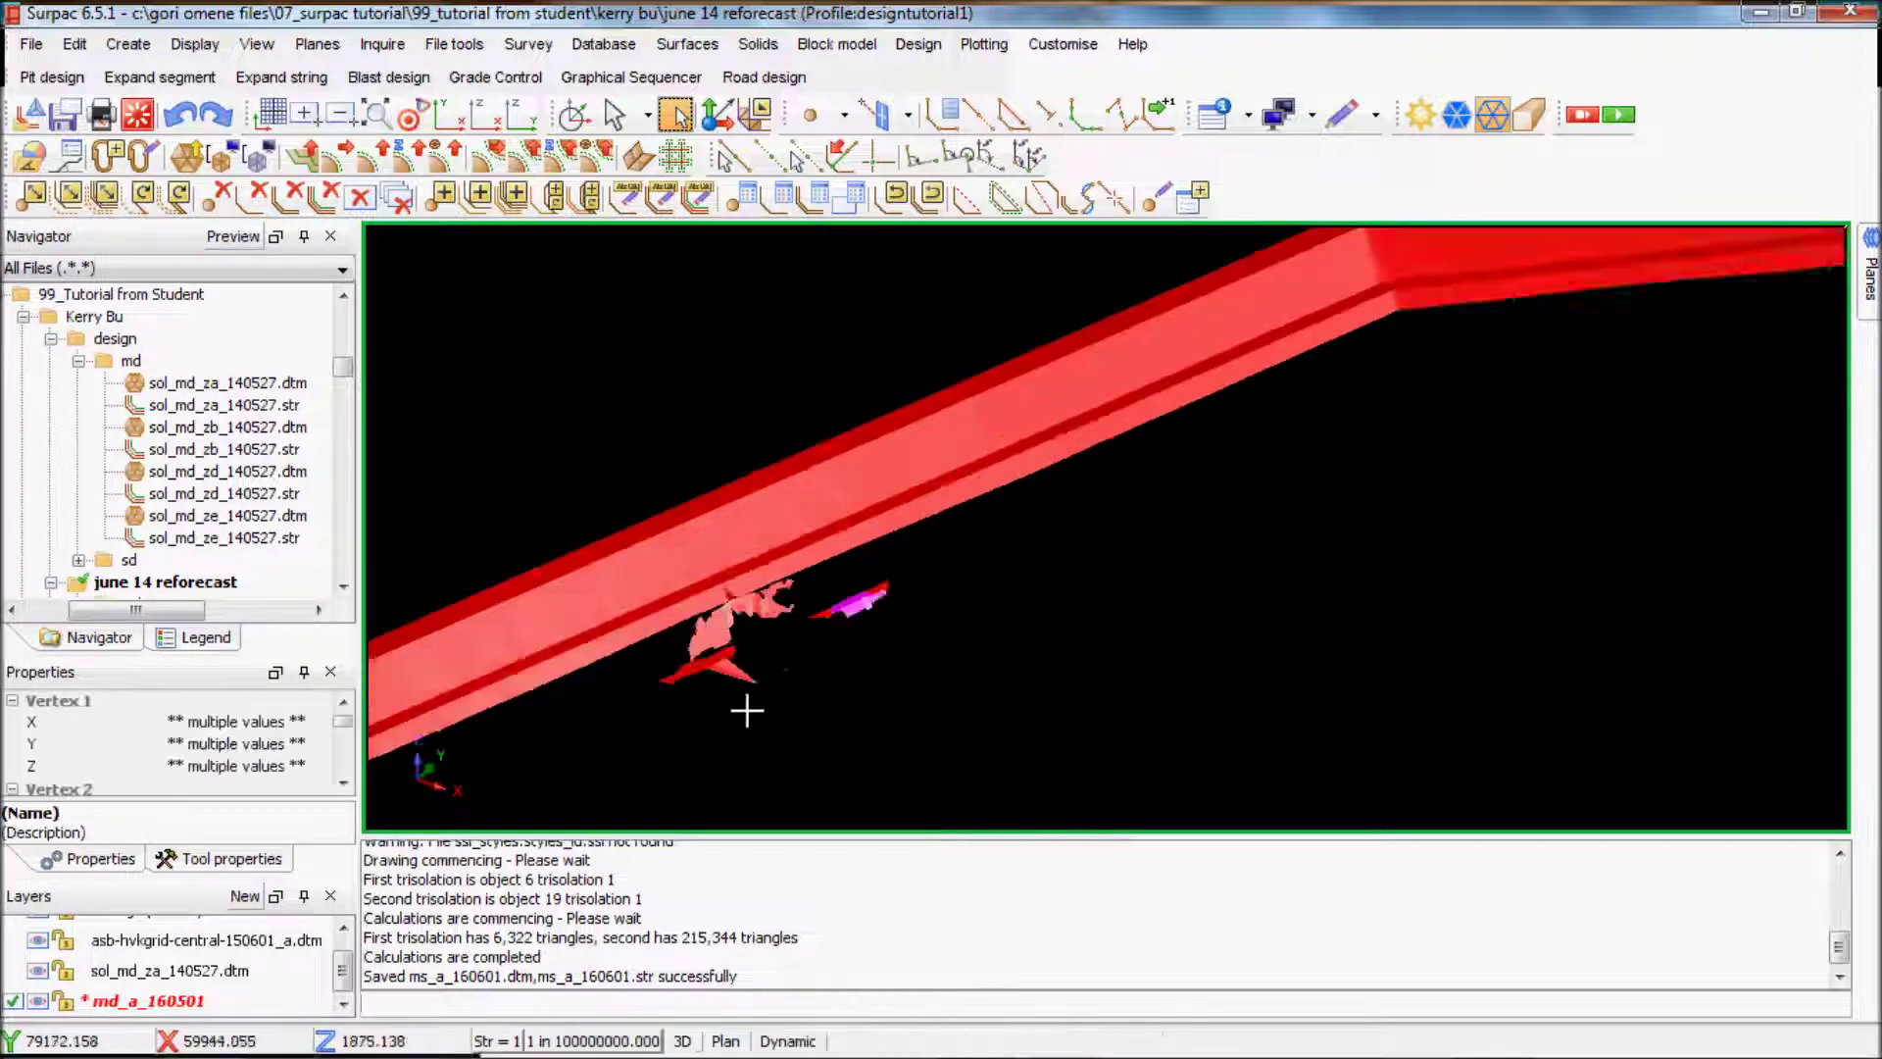
scroll(761, 693, up, 3)
drag(879, 726, 620, 591)
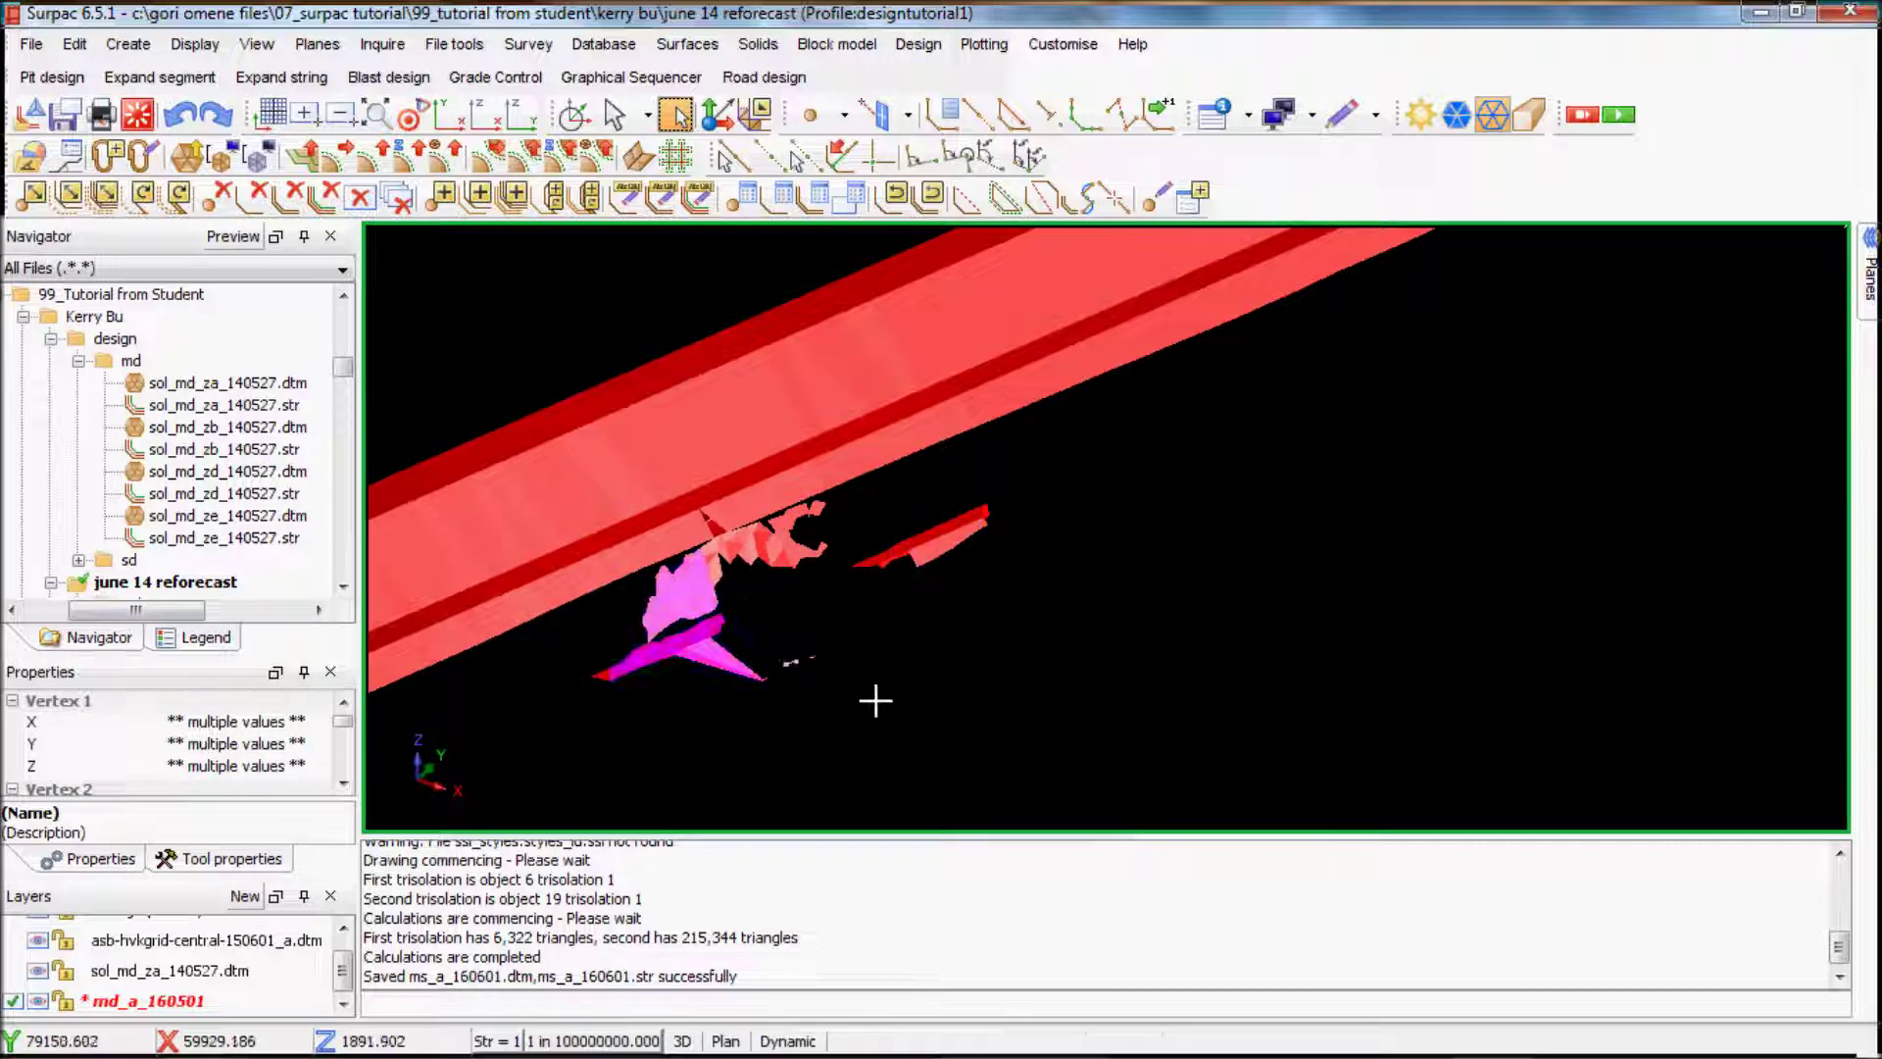
key(Delete)
drag(852, 711, 644, 664)
key(Delete)
mouse_move(1009, 659)
mouse_down()
mouse_move(883, 496)
mouse_move(908, 592)
mouse_move(853, 550)
mouse_move(958, 550)
mouse_move(911, 501)
mouse_up()
key(Delete)
Delete the outer and middle pieces of the jagged triangle cluster touching the near arm's lower edge.
drag(967, 690, 773, 532)
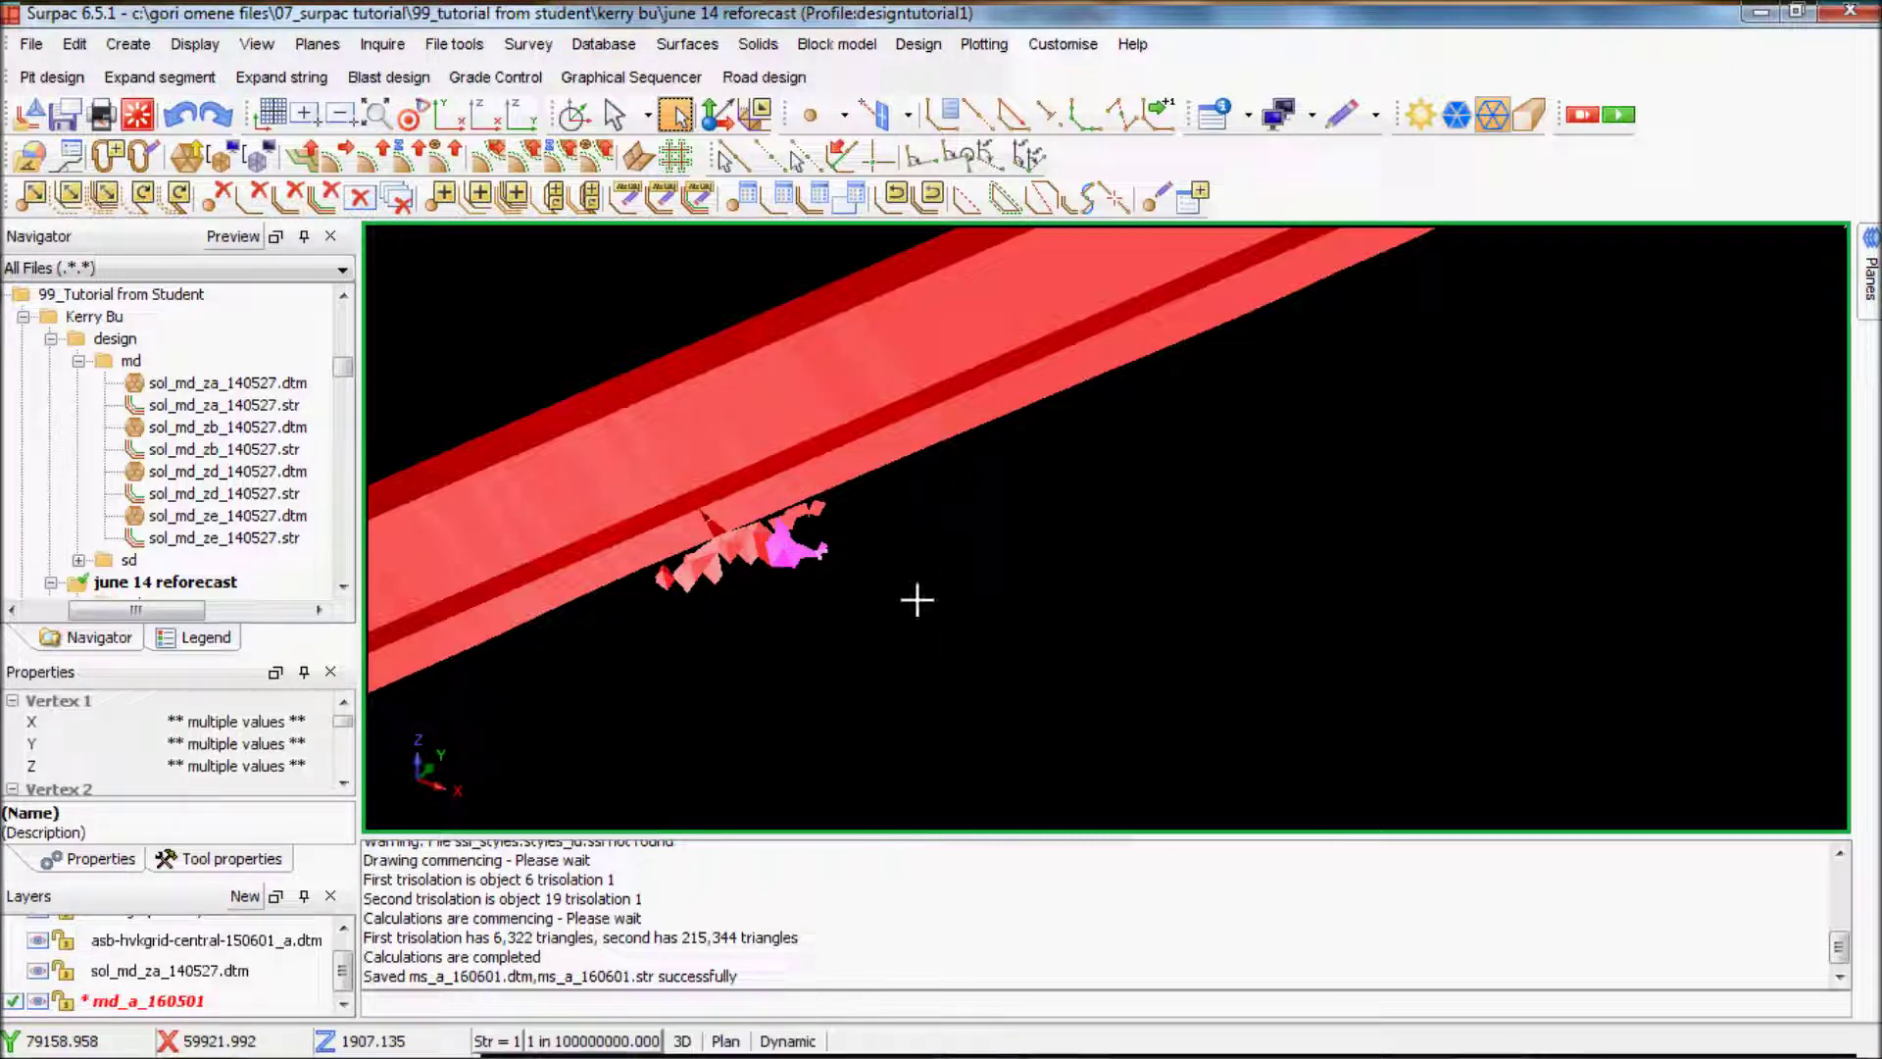
drag(880, 590, 717, 540)
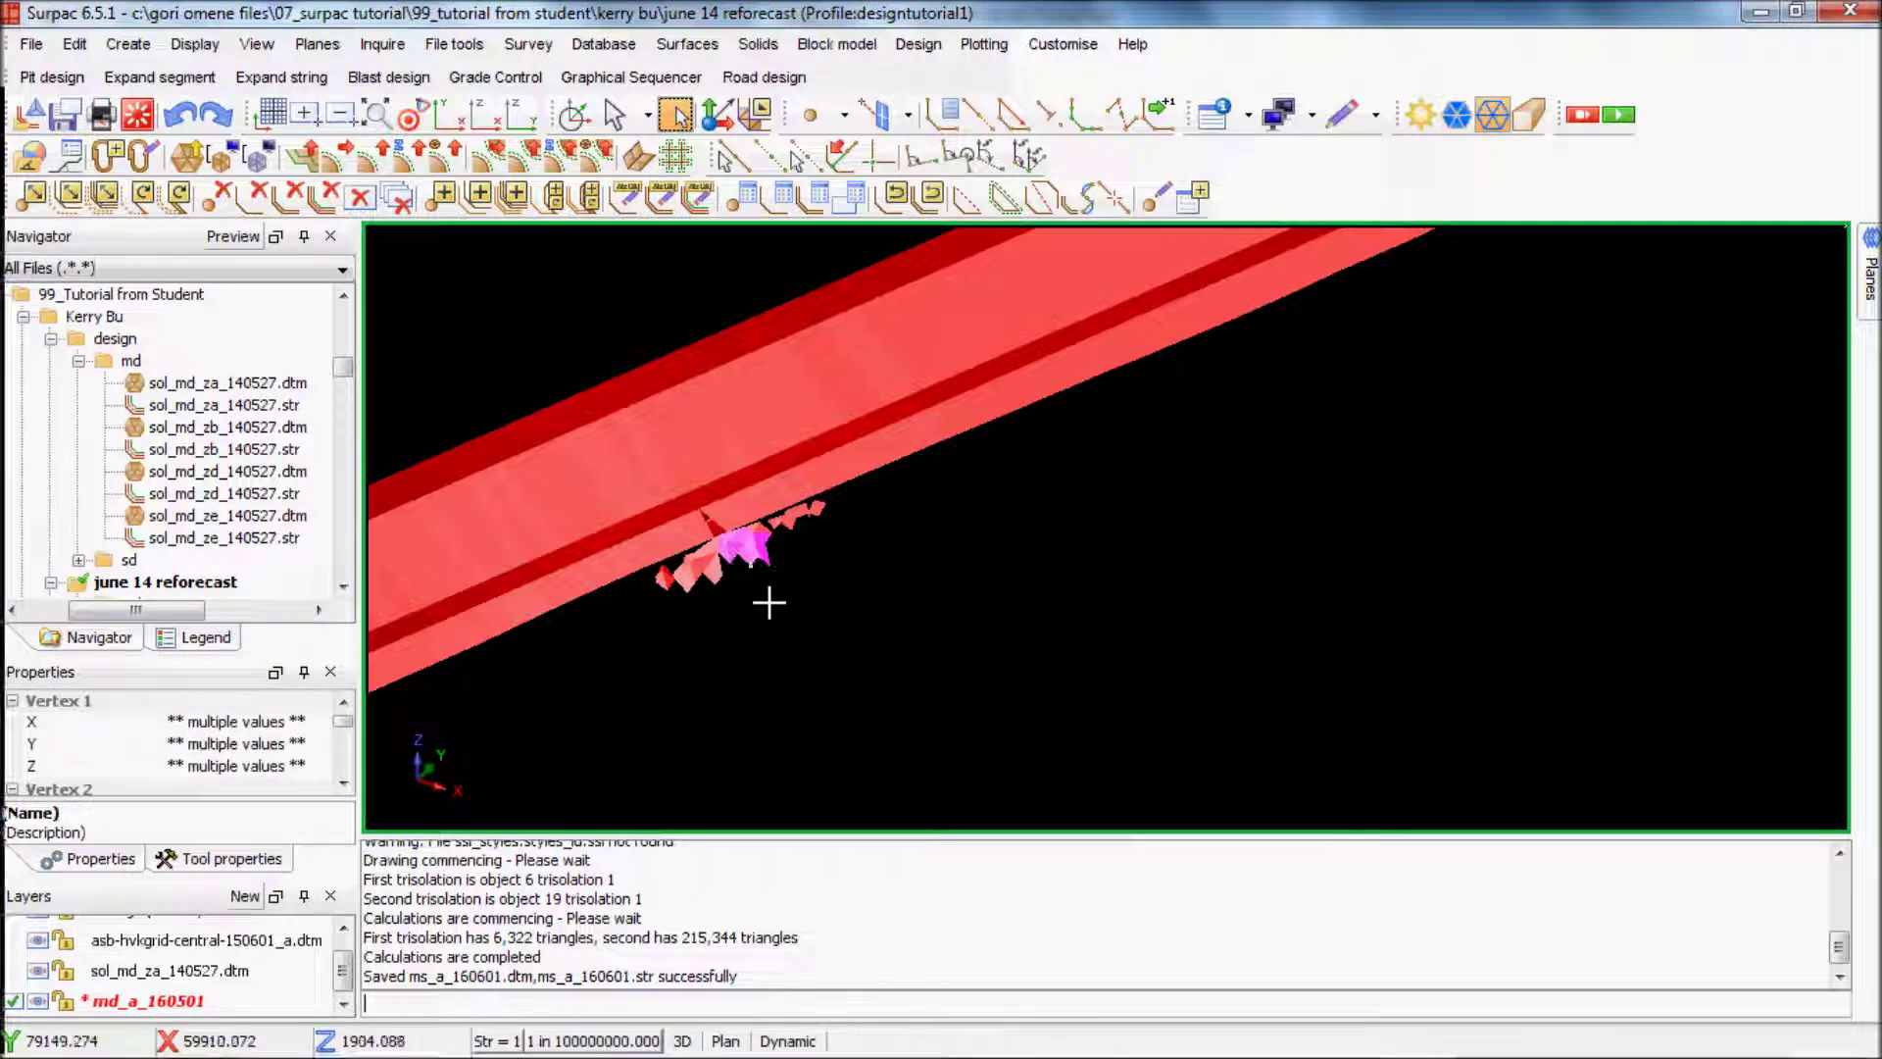
drag(771, 603, 681, 573)
drag(879, 588, 756, 534)
drag(882, 546, 689, 553)
key(Delete)
drag(785, 615, 753, 530)
key(Delete)
Box-select and delete the pieces at the lower end of the jagged cluster under the near arm.
scroll(755, 532, up, 3)
drag(787, 616, 537, 614)
key(Delete)
key(Delete)
Delete the small pair of triangles in the middle of the fragments left beneath the near arm.
drag(890, 532, 787, 497)
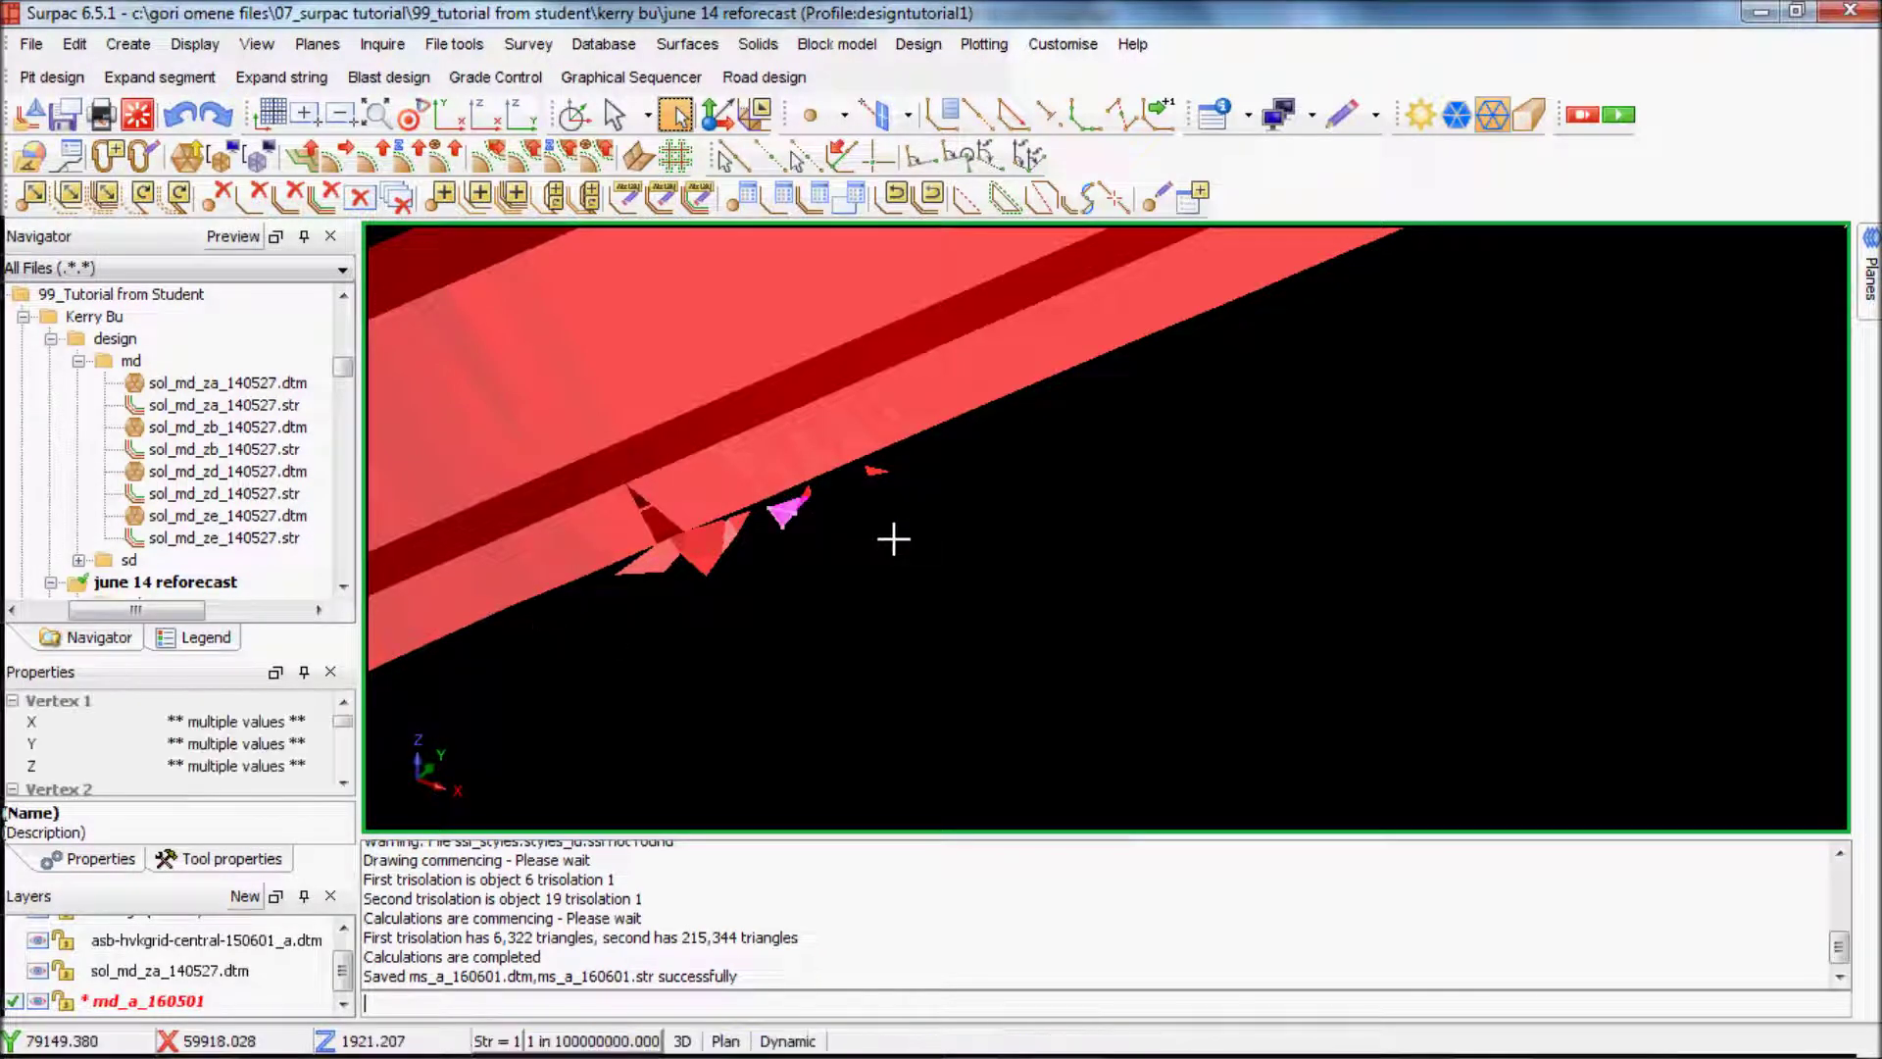
drag(908, 530, 795, 498)
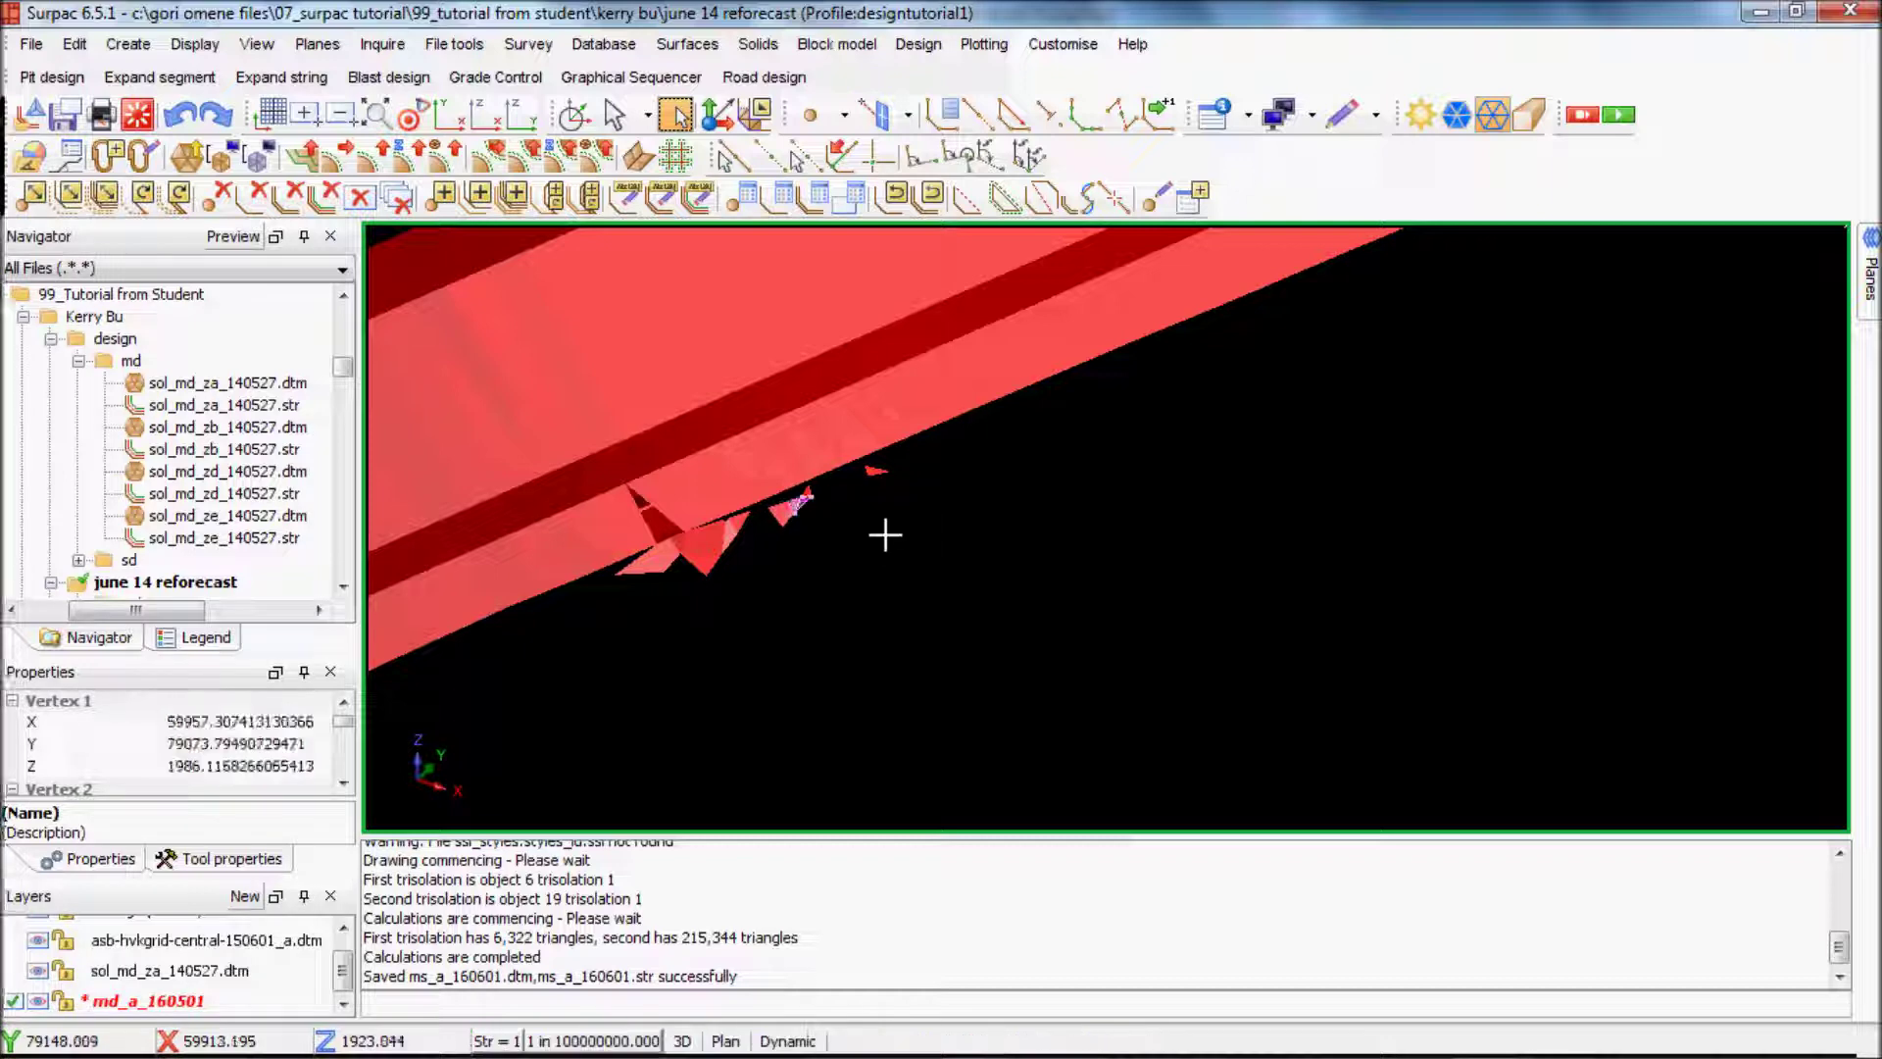
key(Delete)
drag(891, 535, 859, 460)
drag(840, 550, 803, 488)
key(Delete)
Delete the last isolated triangles hanging below the near arm's lower edge.
drag(932, 503, 865, 466)
drag(820, 571, 665, 514)
key(Delete)
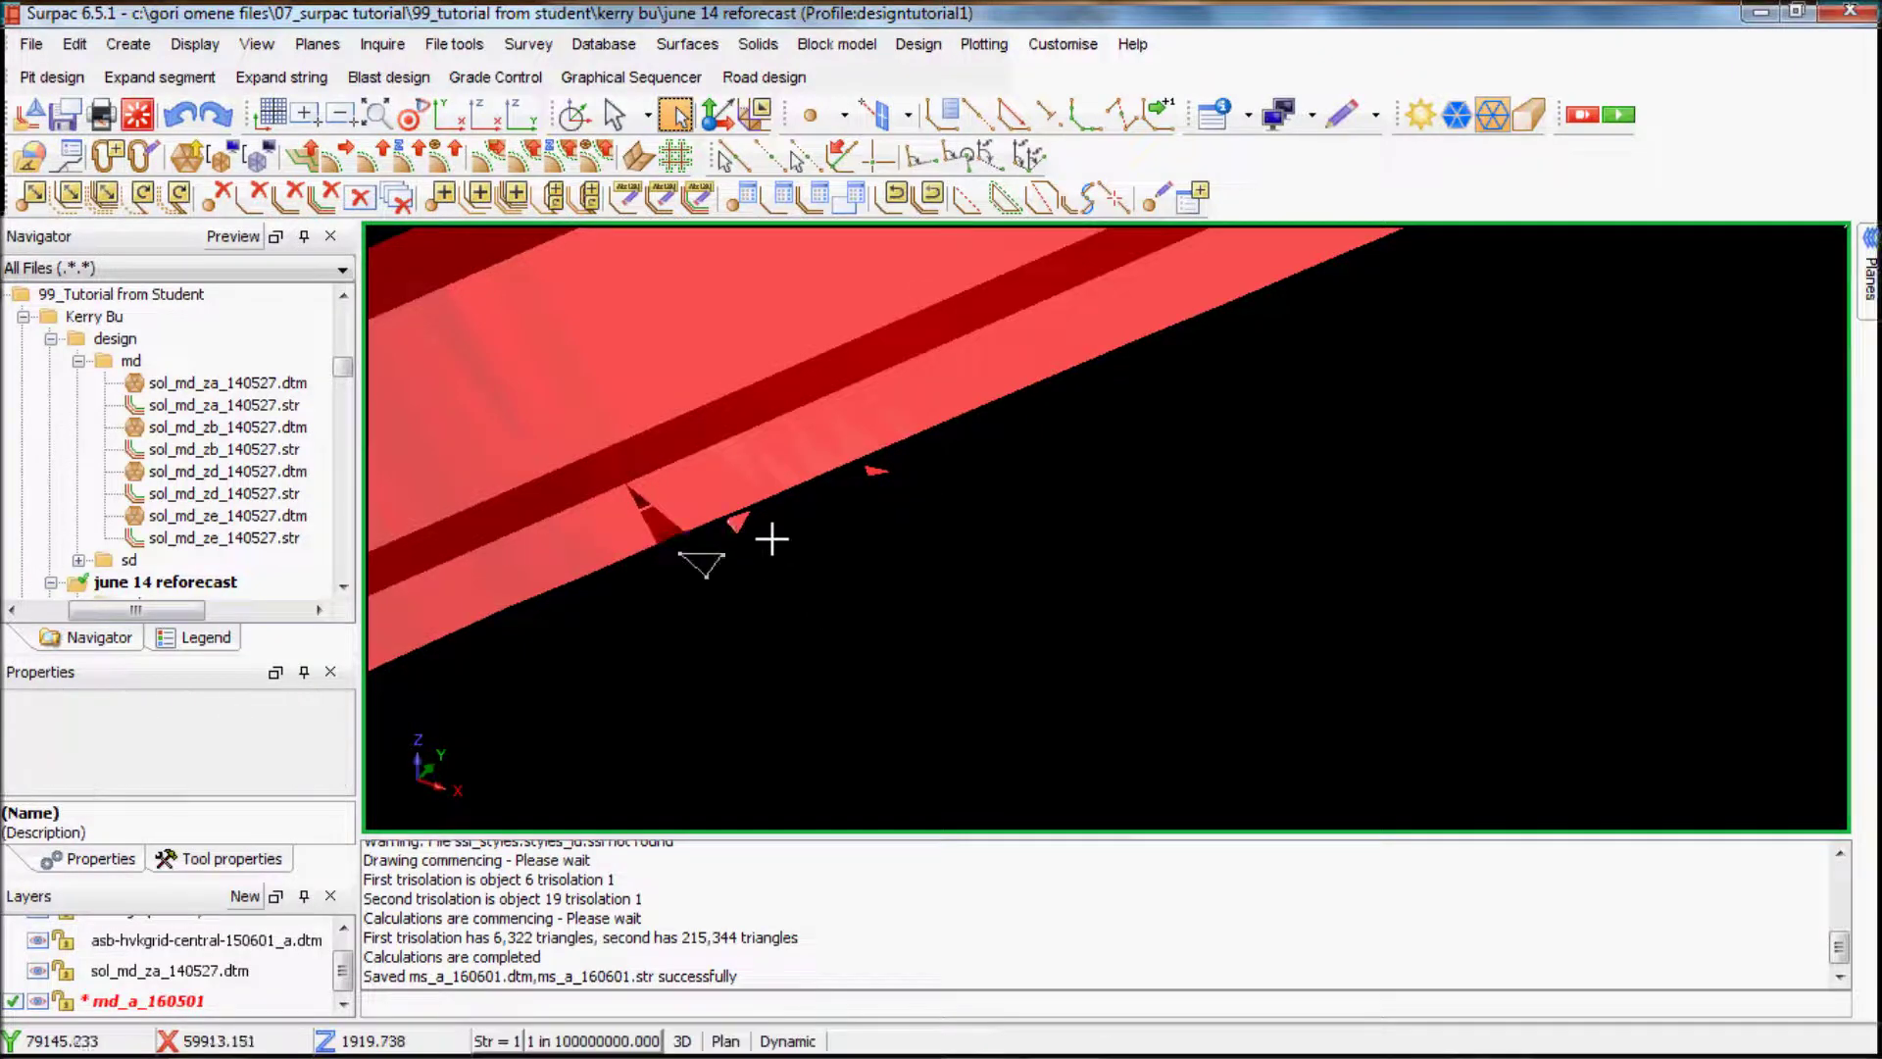
drag(771, 538, 730, 511)
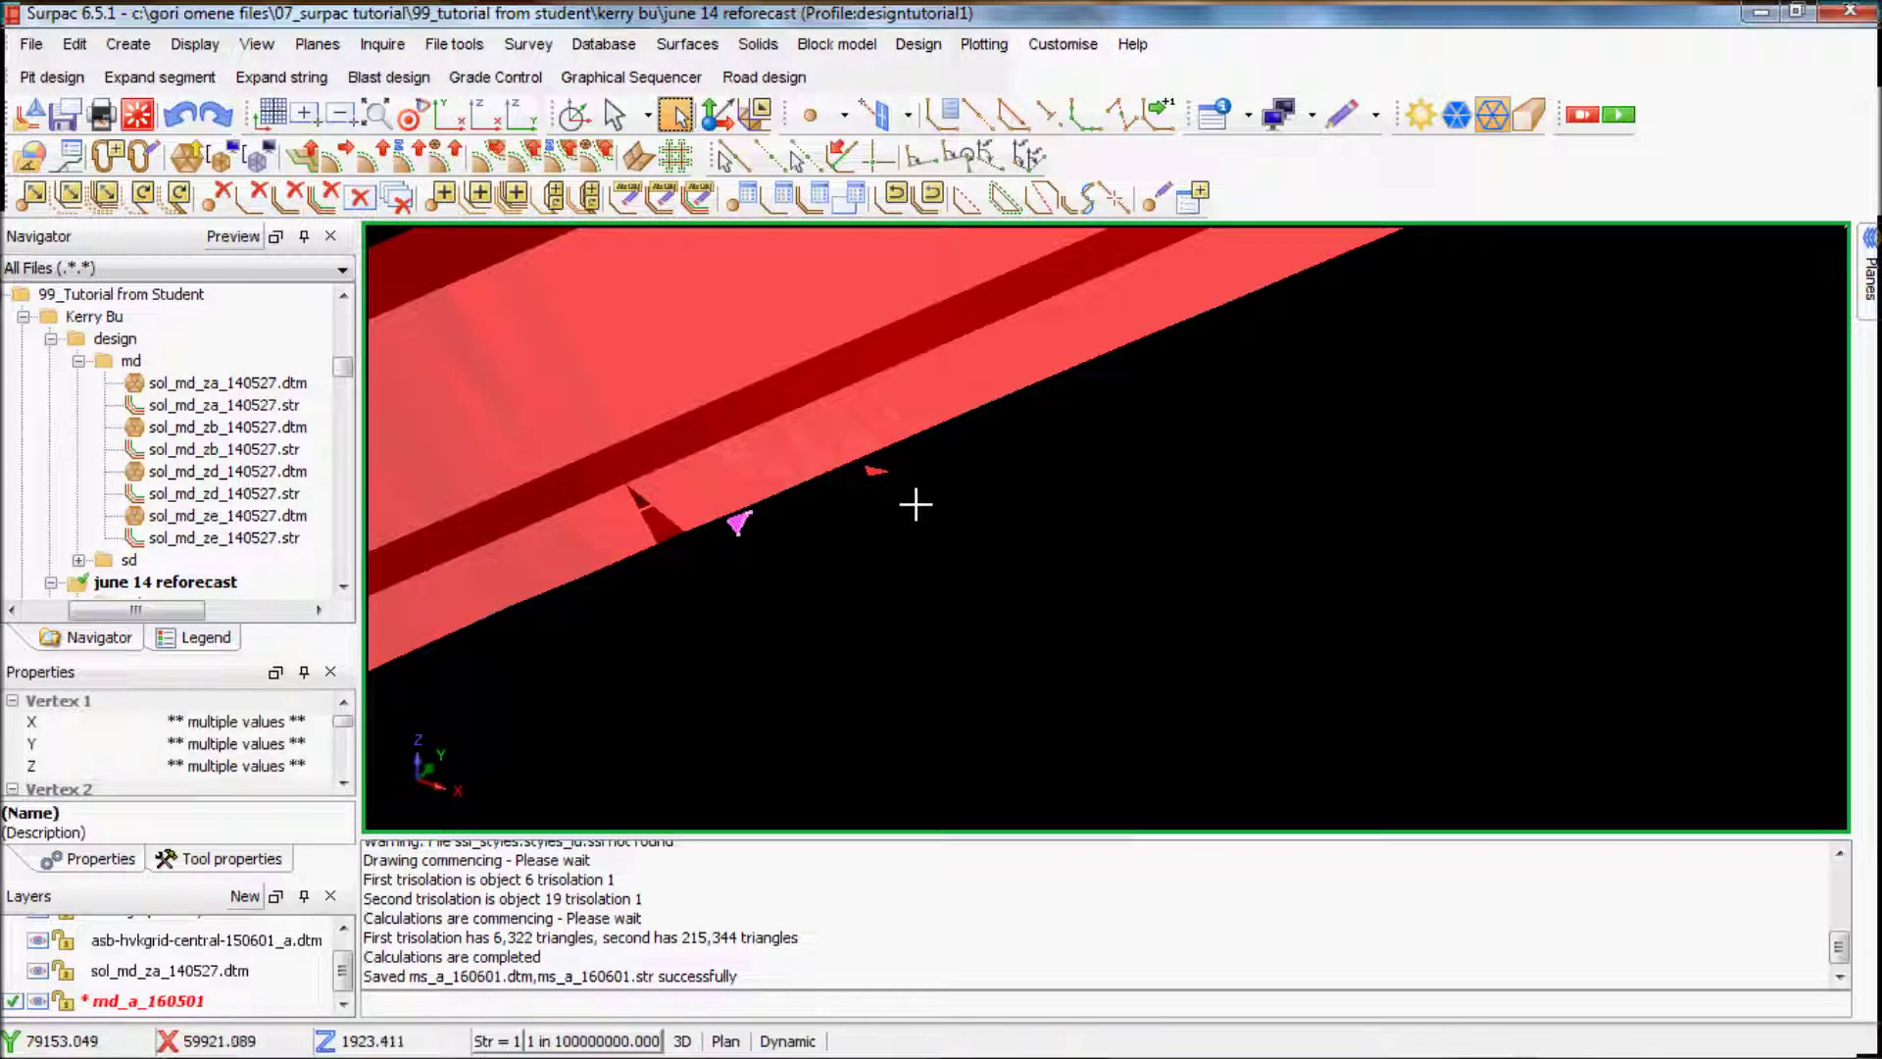
drag(915, 505, 862, 470)
key(Delete)
drag(755, 531, 721, 511)
key(Delete)
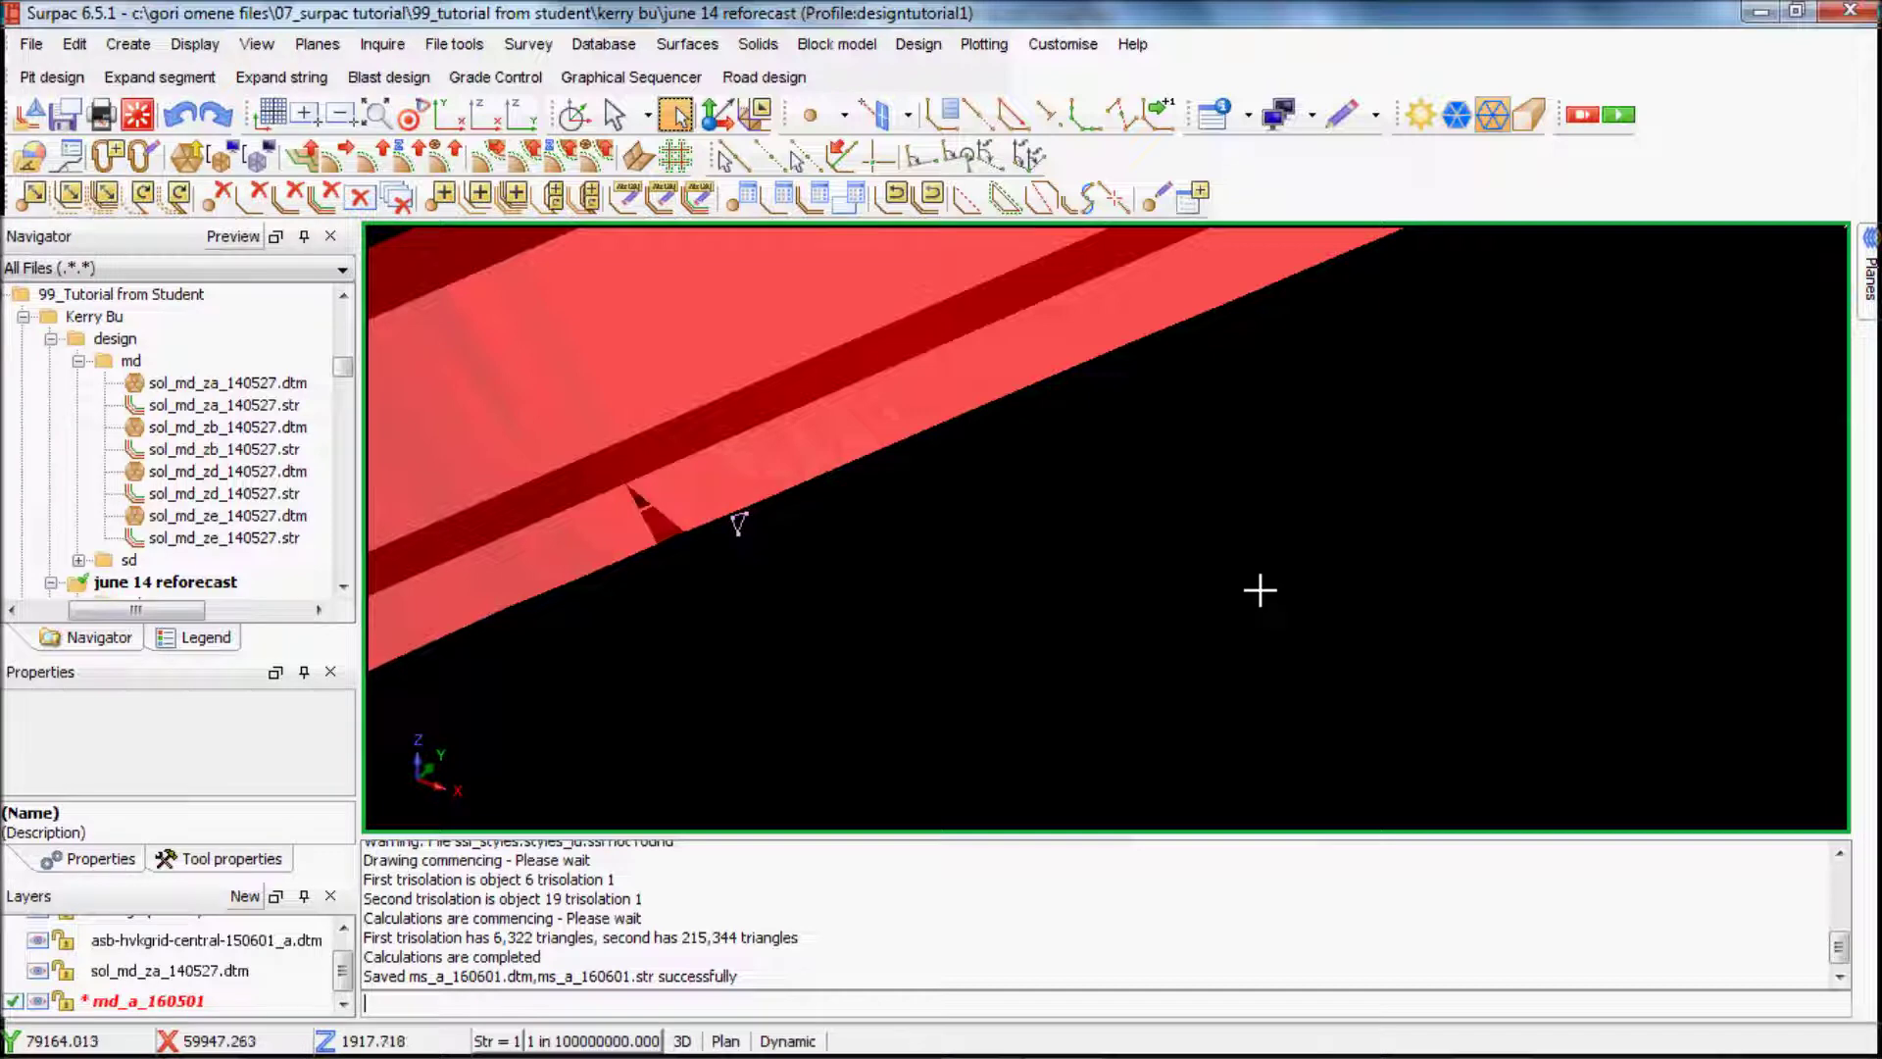
Examine the solid along both arms and at their ends for remaining stray fragments.
scroll(1260, 601, down, 3)
scroll(1023, 618, up, 1)
scroll(723, 611, up, 1)
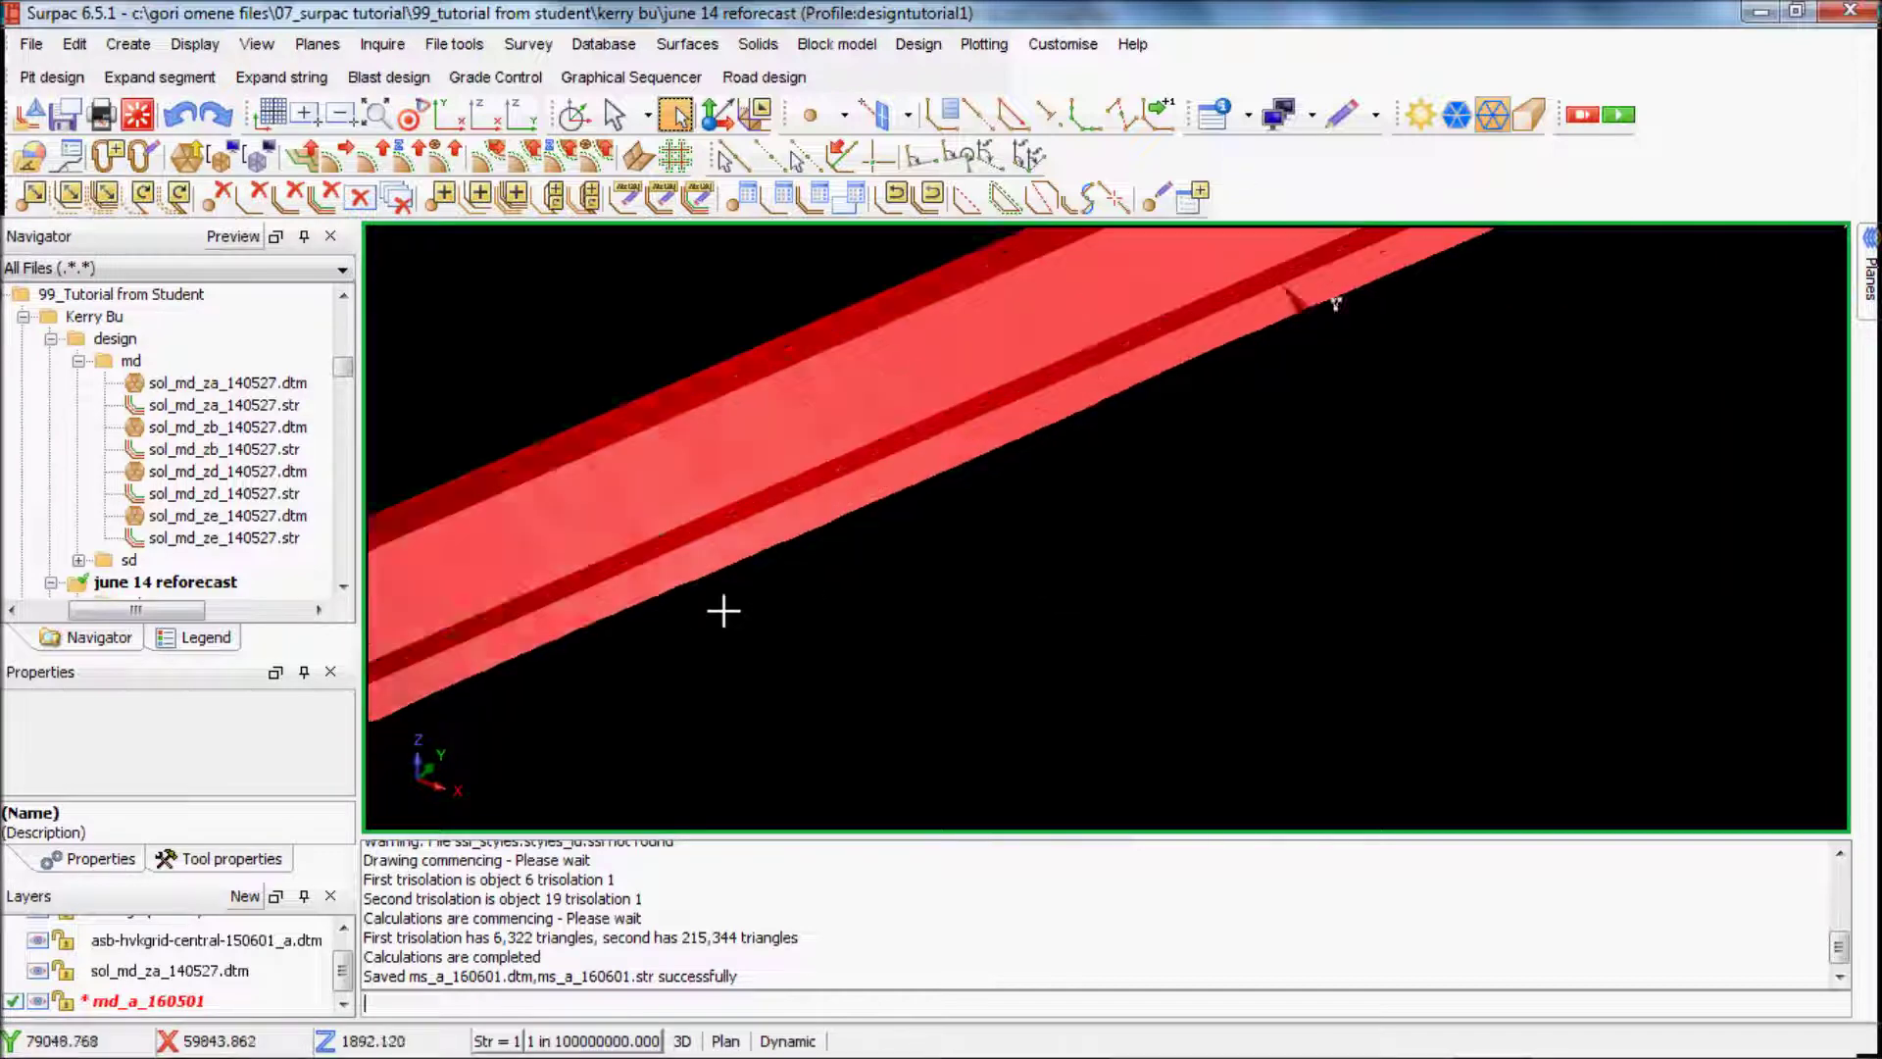
scroll(745, 610, down, 5)
scroll(1374, 298, up, 5)
scroll(1367, 353, down, 3)
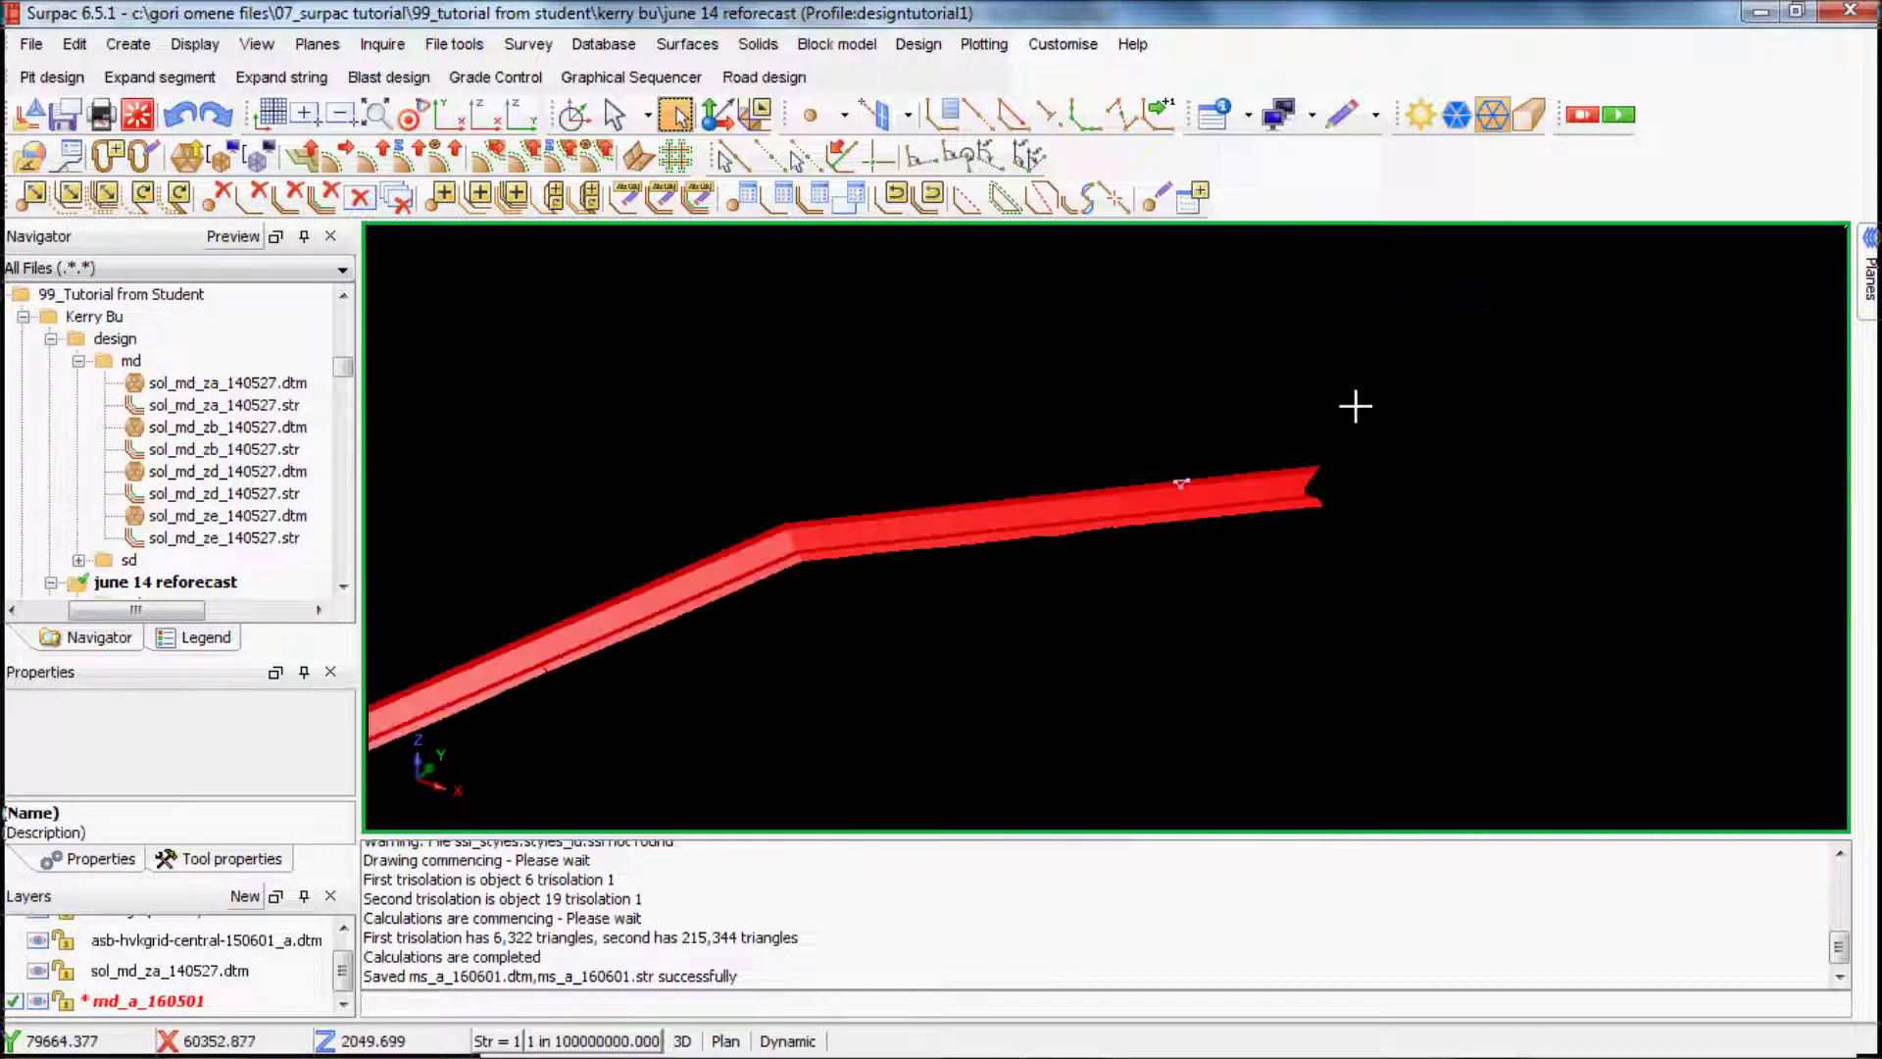
scroll(807, 584, down, 3)
scroll(798, 630, up, 6)
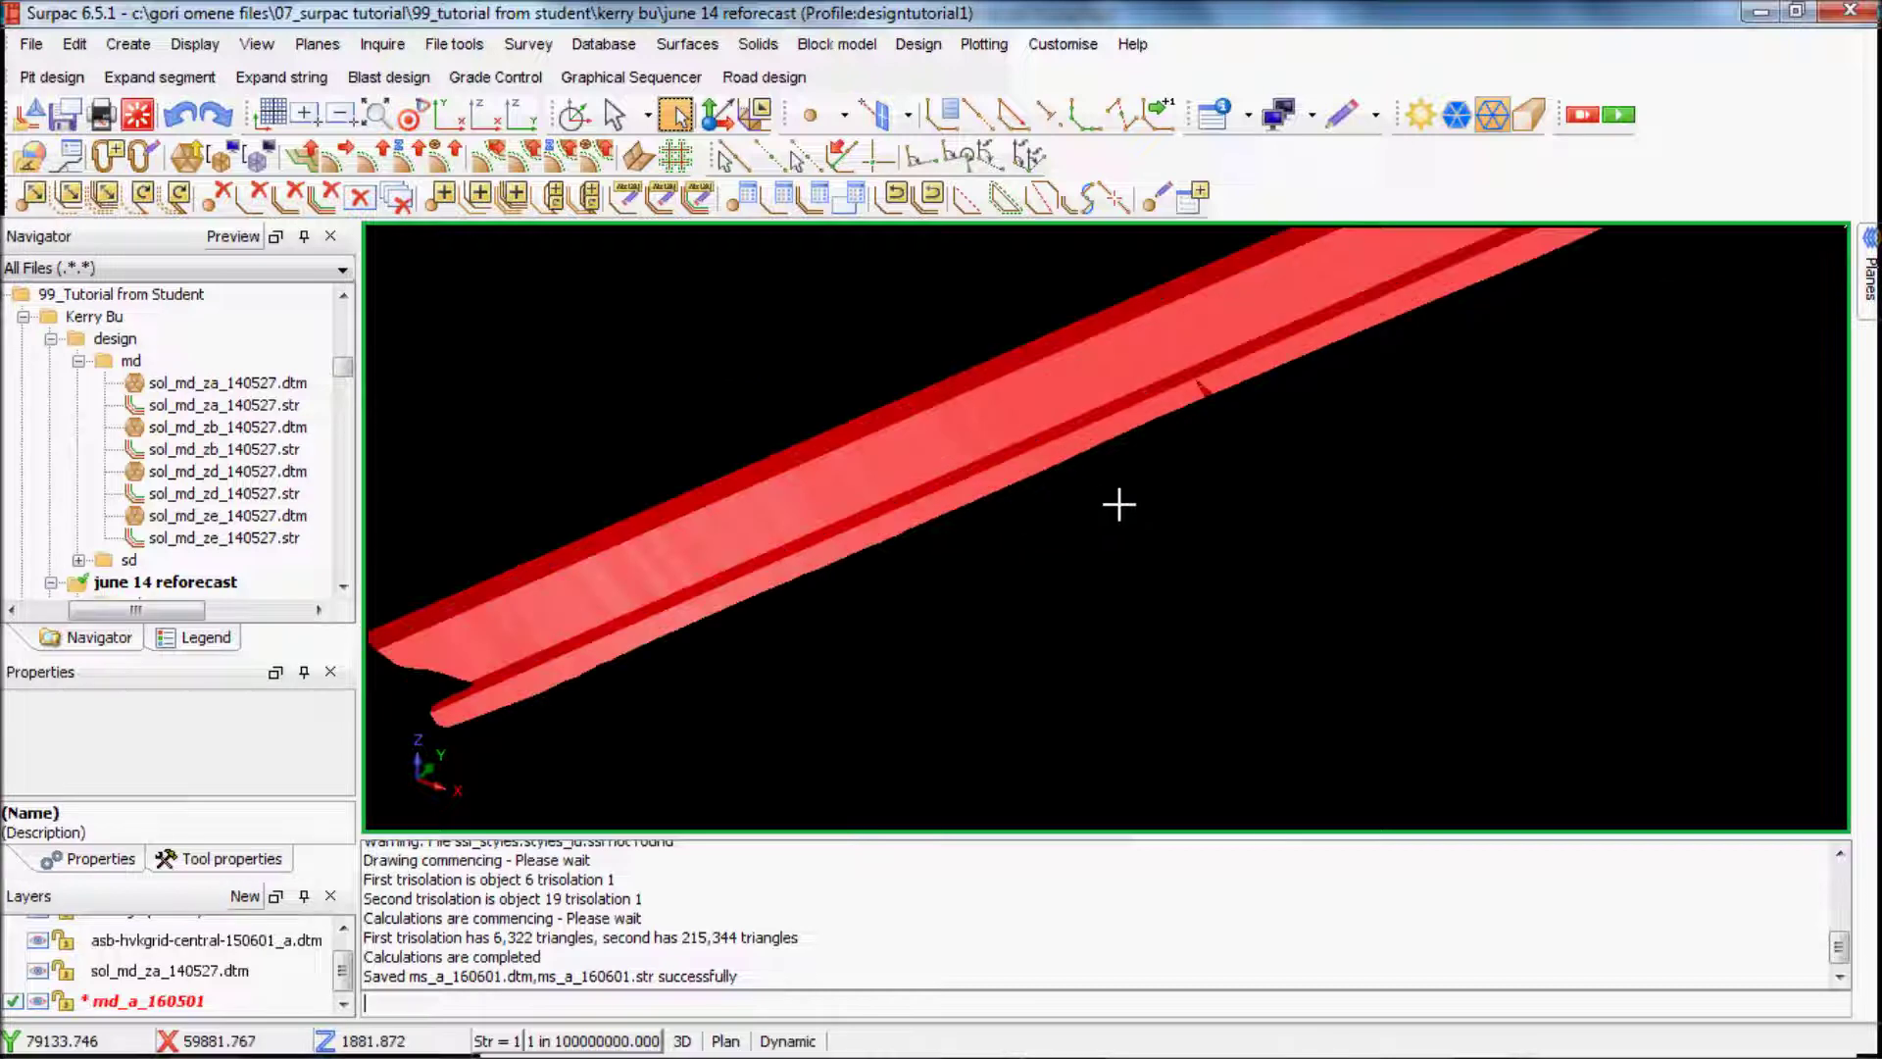
scroll(1118, 505, down, 2)
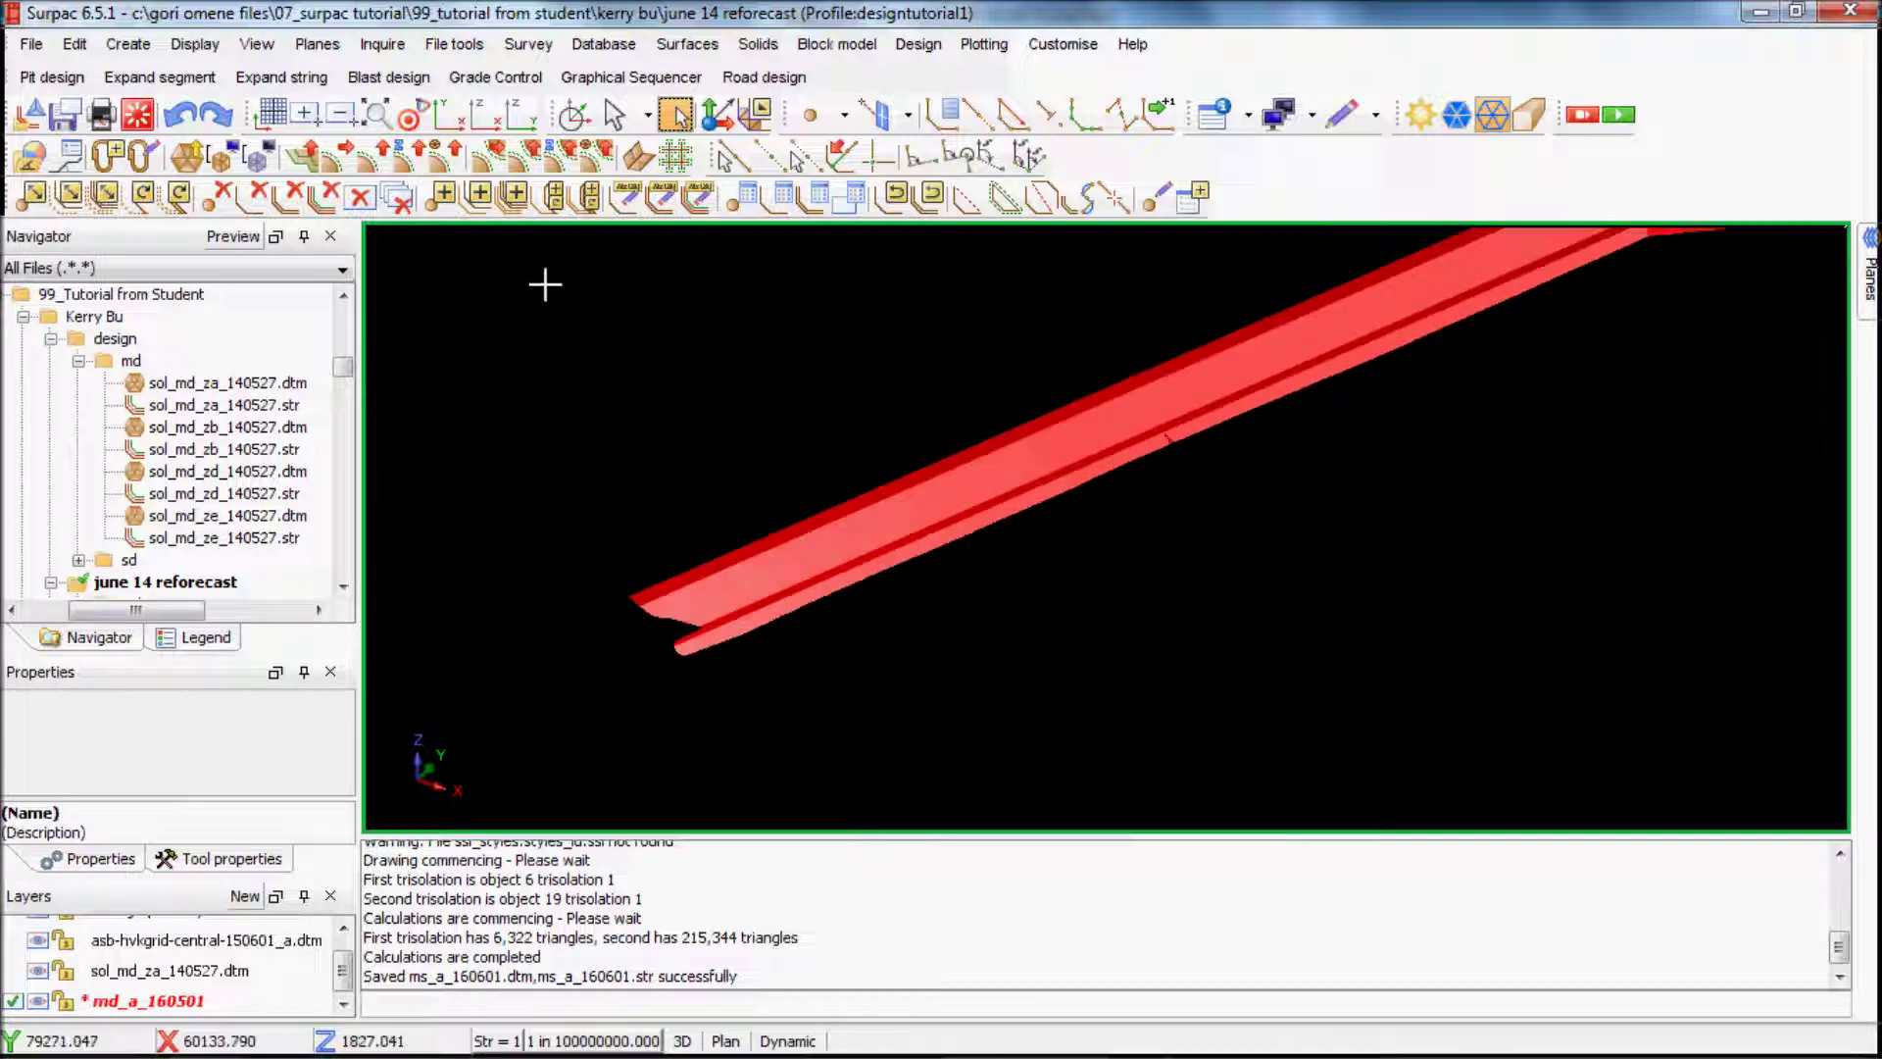
Save the cleaned solid, overwriting ms_a_160601.dtm and ms_a_160601.str.
click(78, 113)
click(1098, 727)
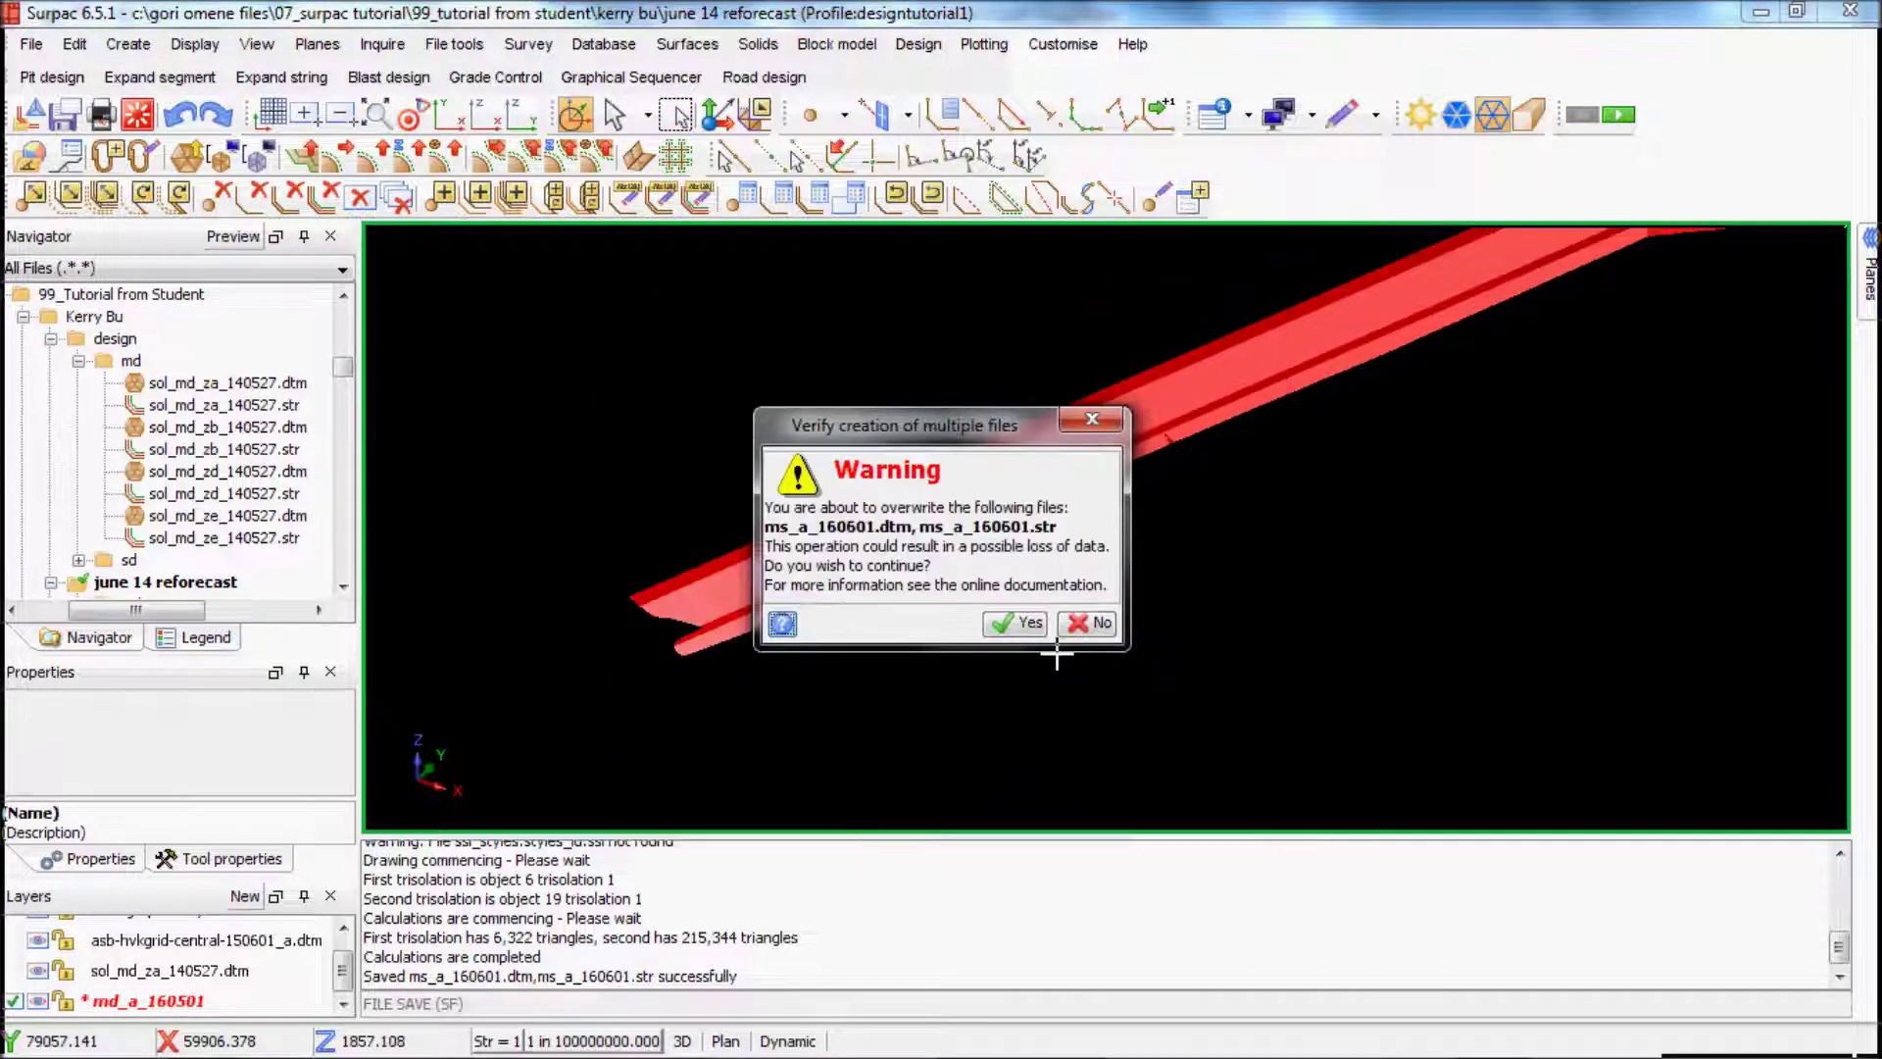
click(1018, 622)
Try to validate the objects in layer md_a_160501 with report file val, autocorrection enabled and valid objects set to solid.
click(756, 44)
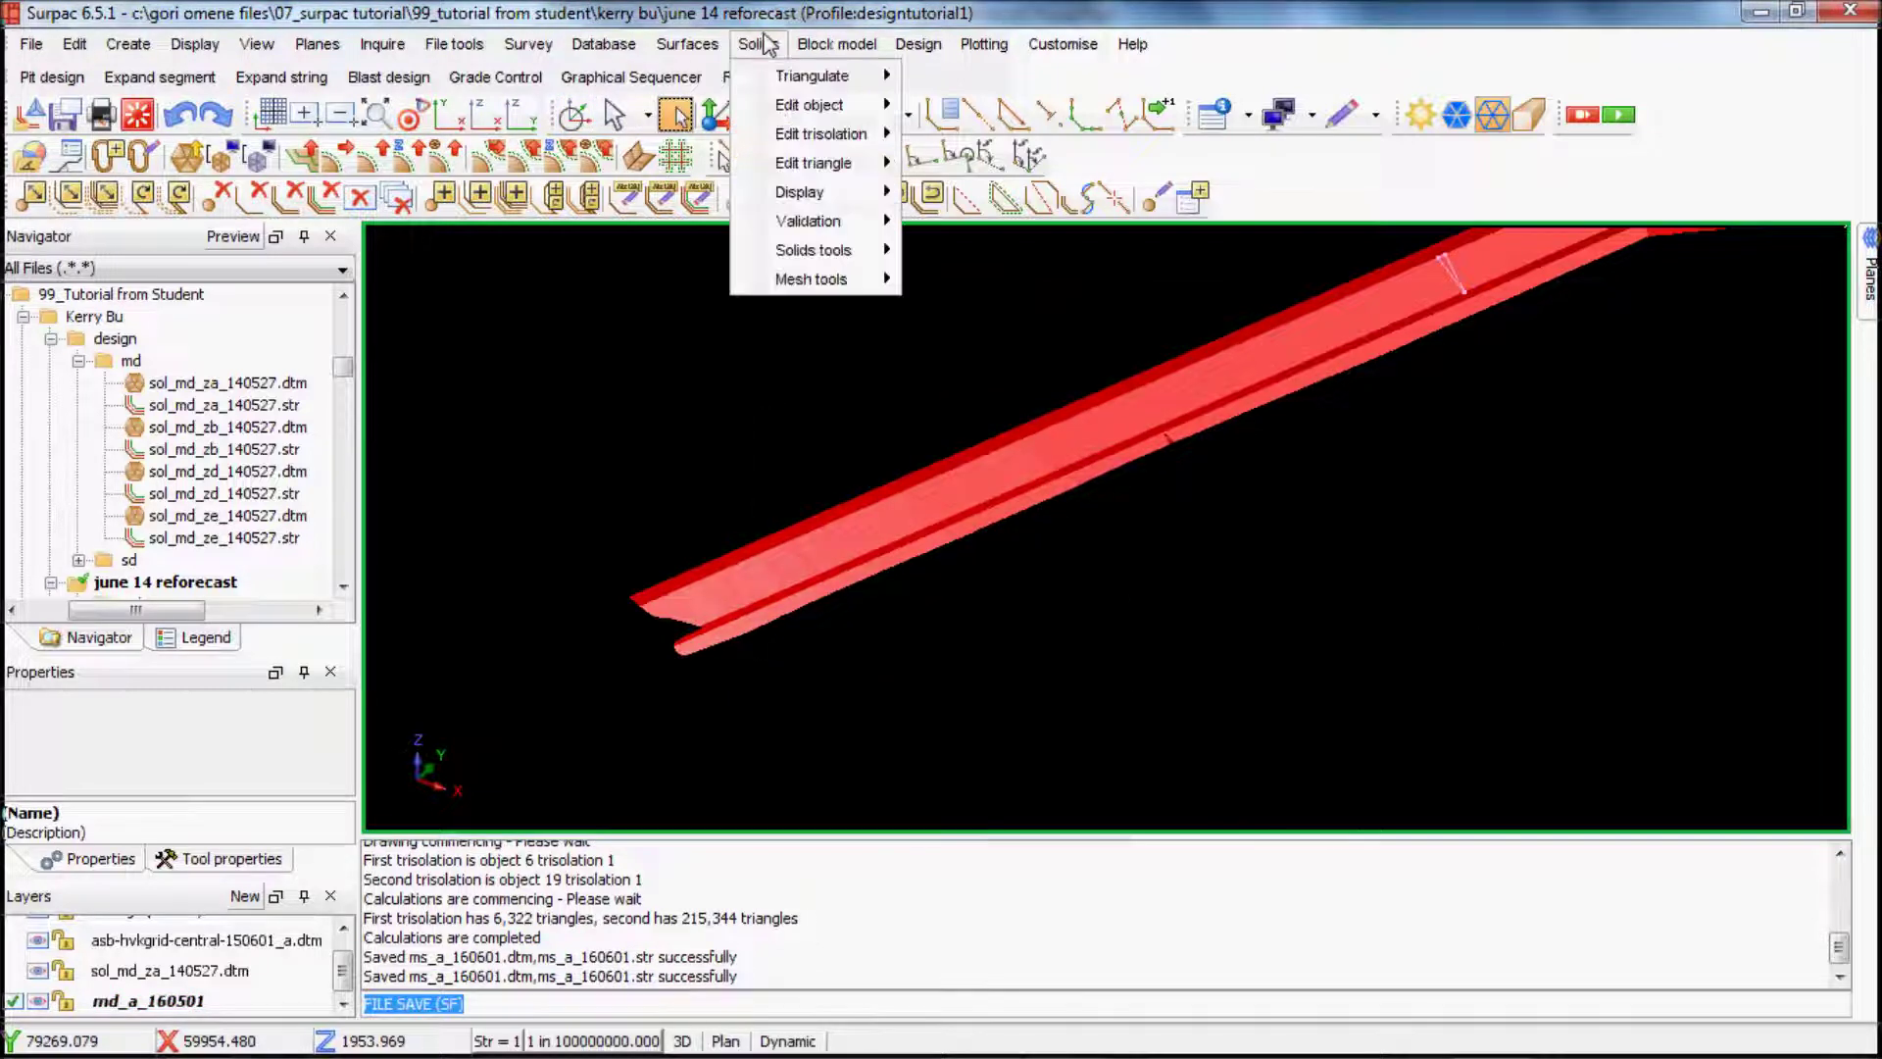
mouse_move(818, 224)
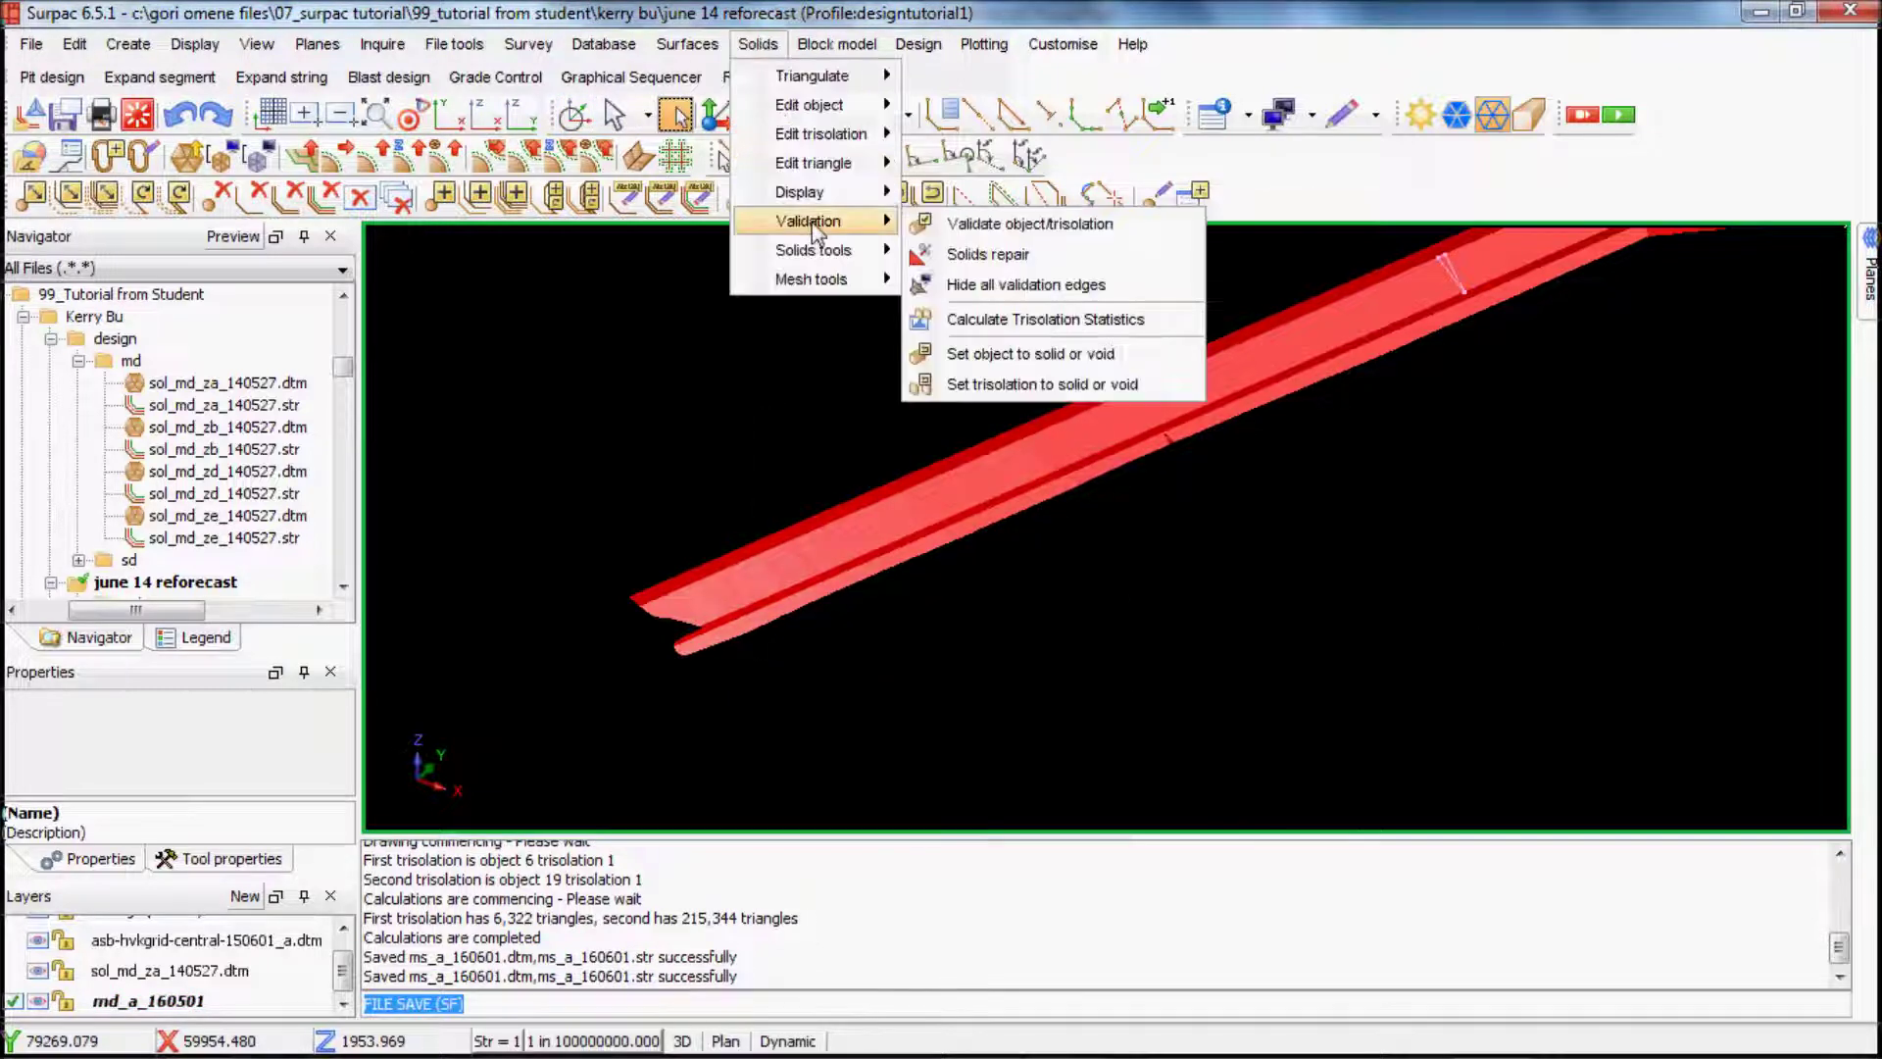
click(1099, 227)
text(v)
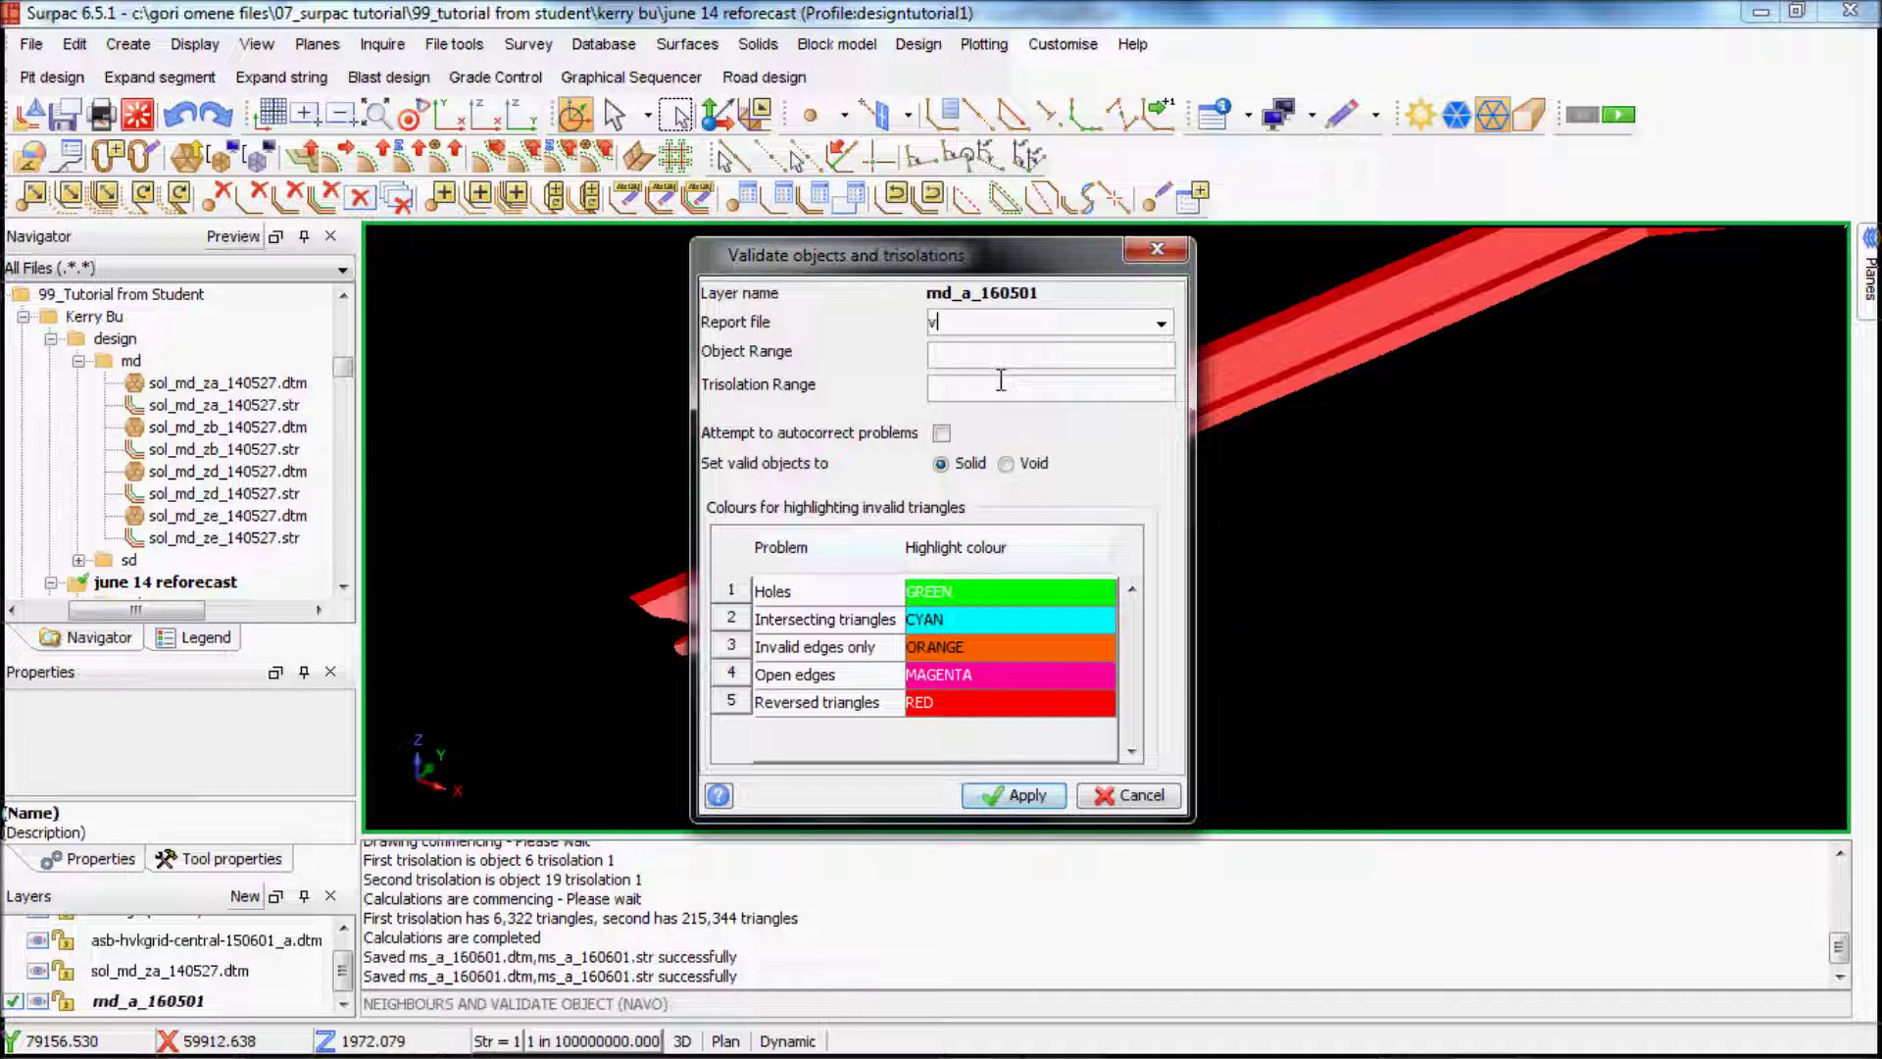
text(al)
click(943, 431)
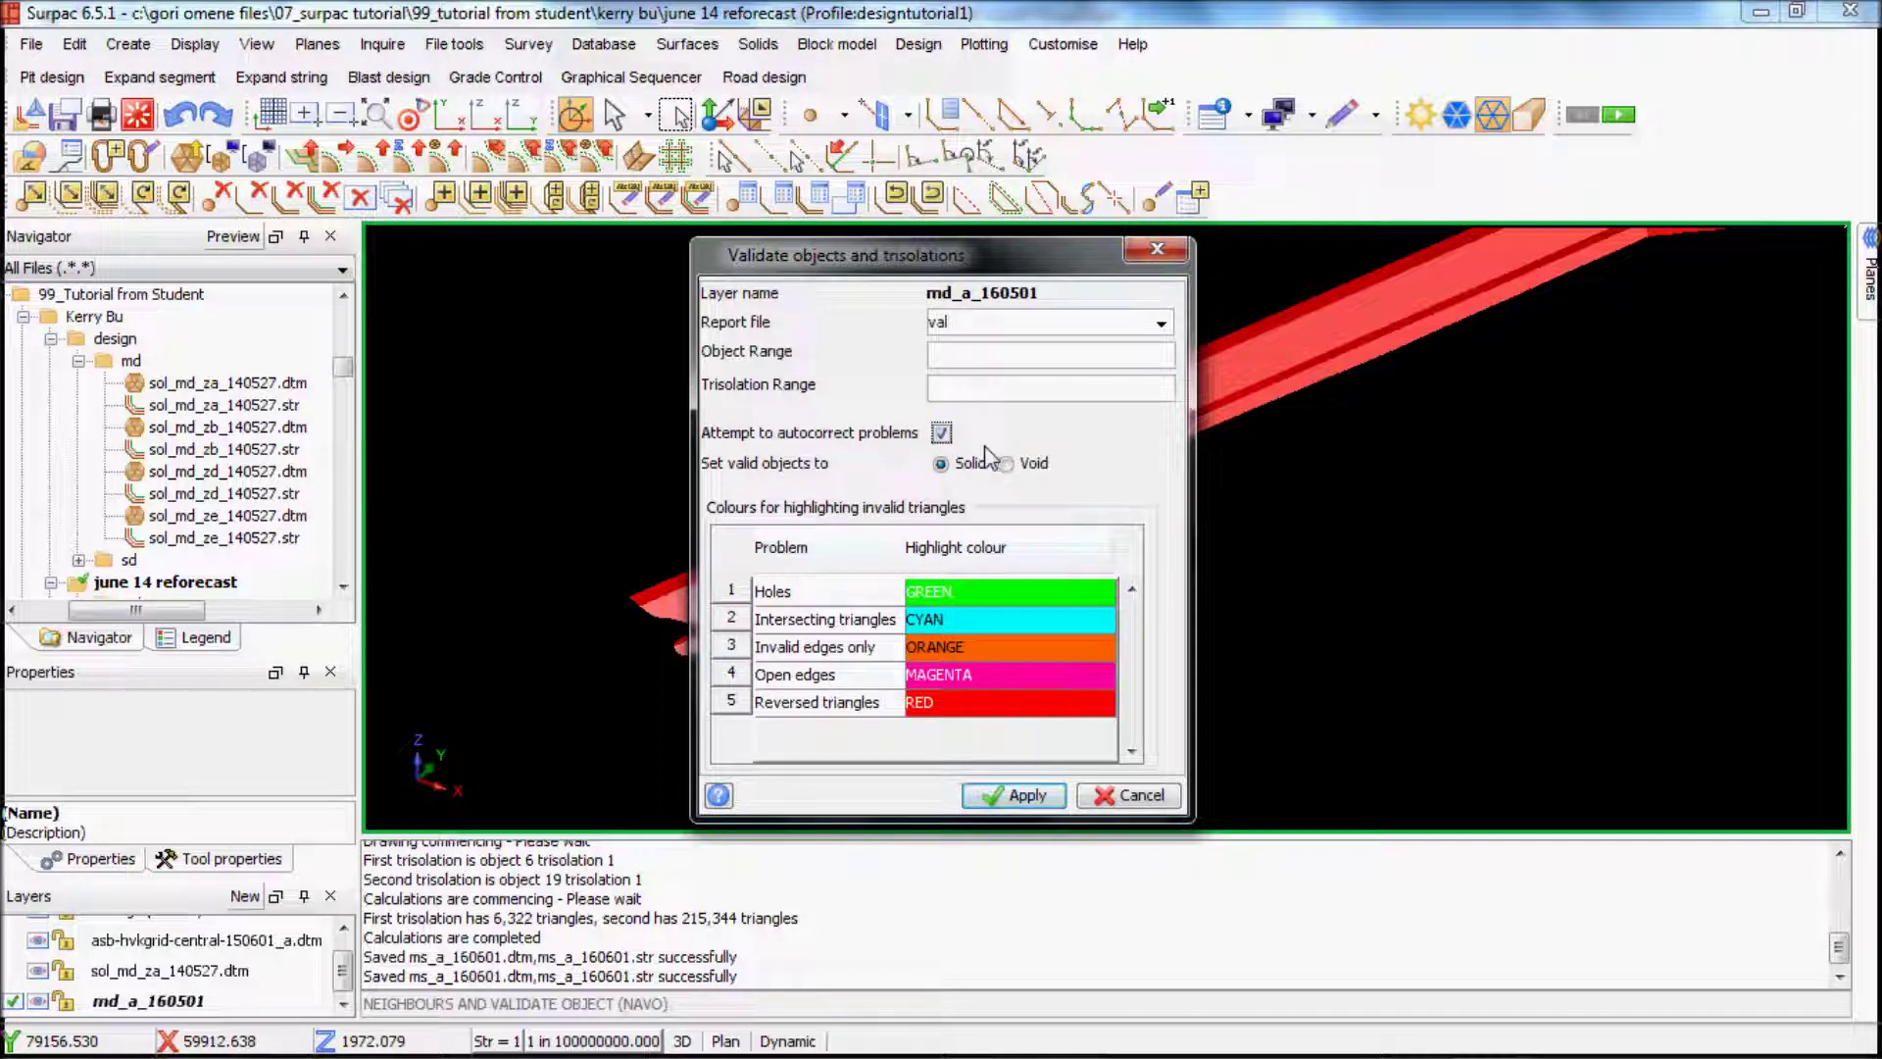
click(1027, 802)
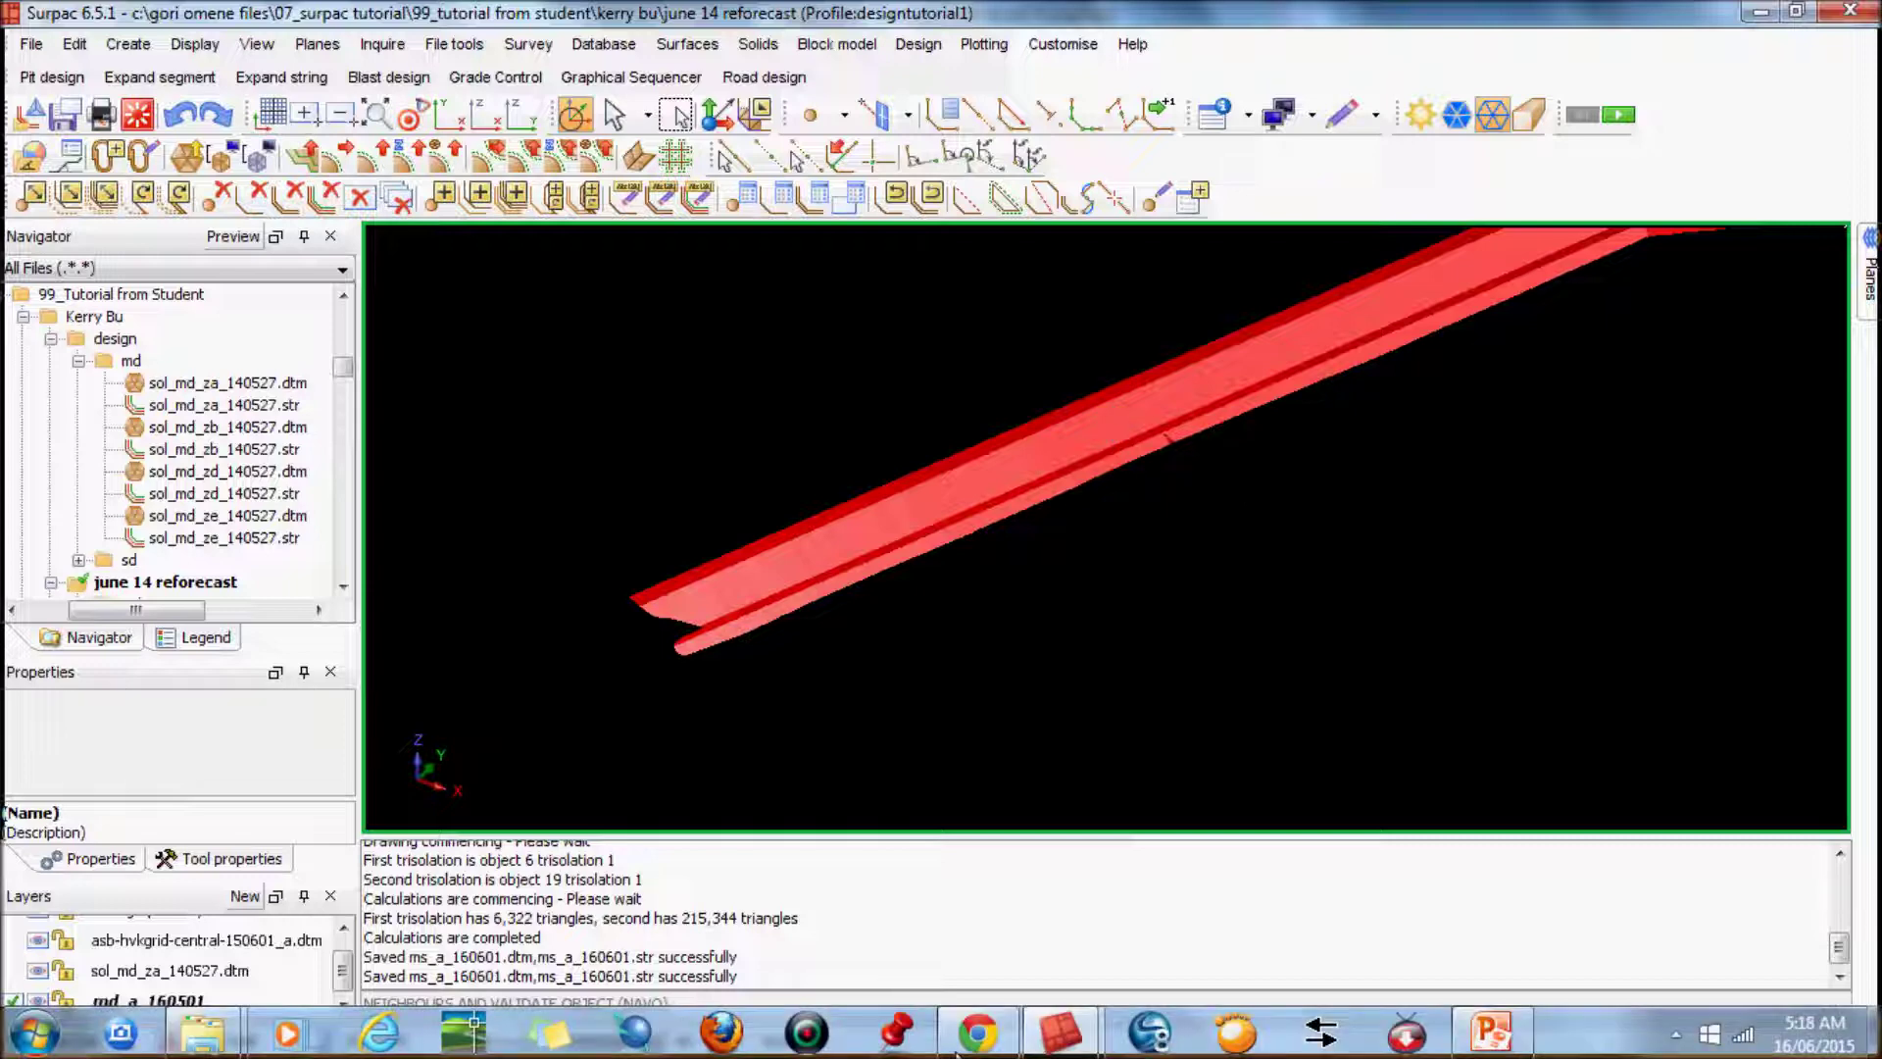
Acknowledge the Surpac program error and cancel the Windows check for a solution.
mouse_move(1062, 1033)
click(1182, 902)
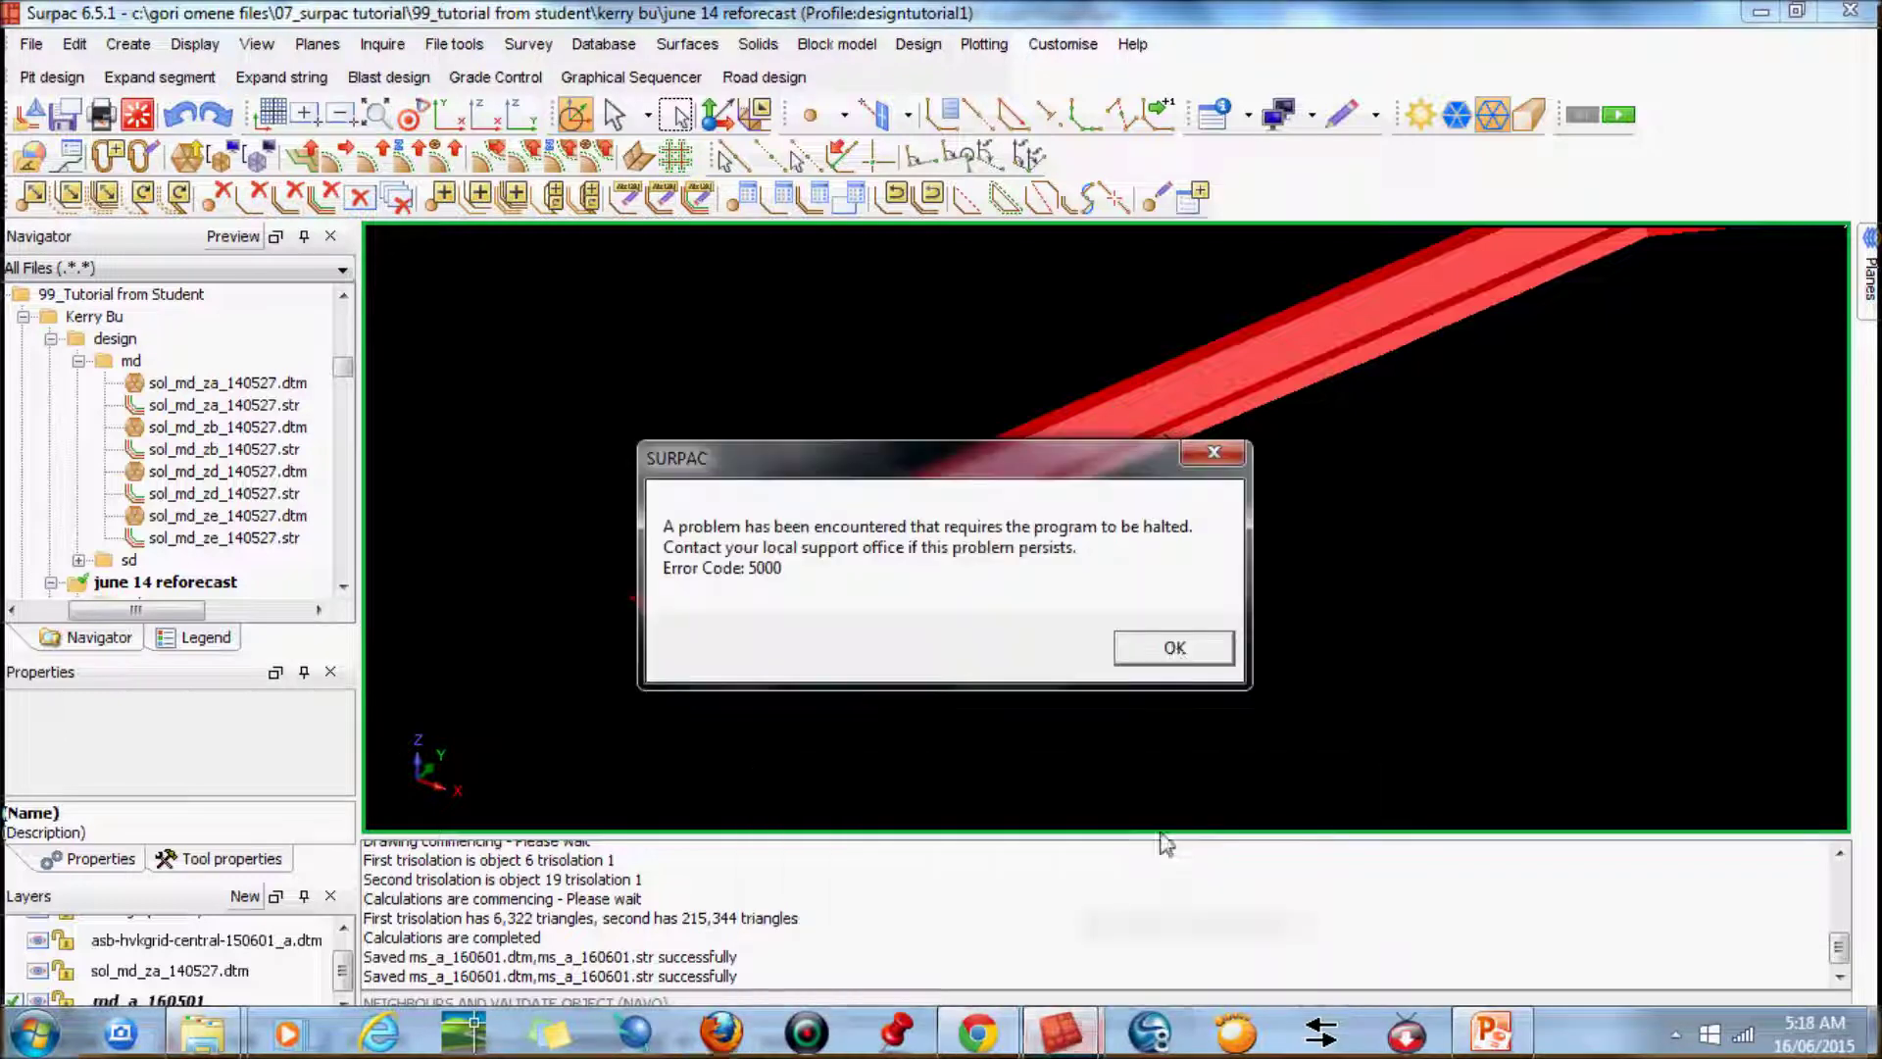
click(1176, 642)
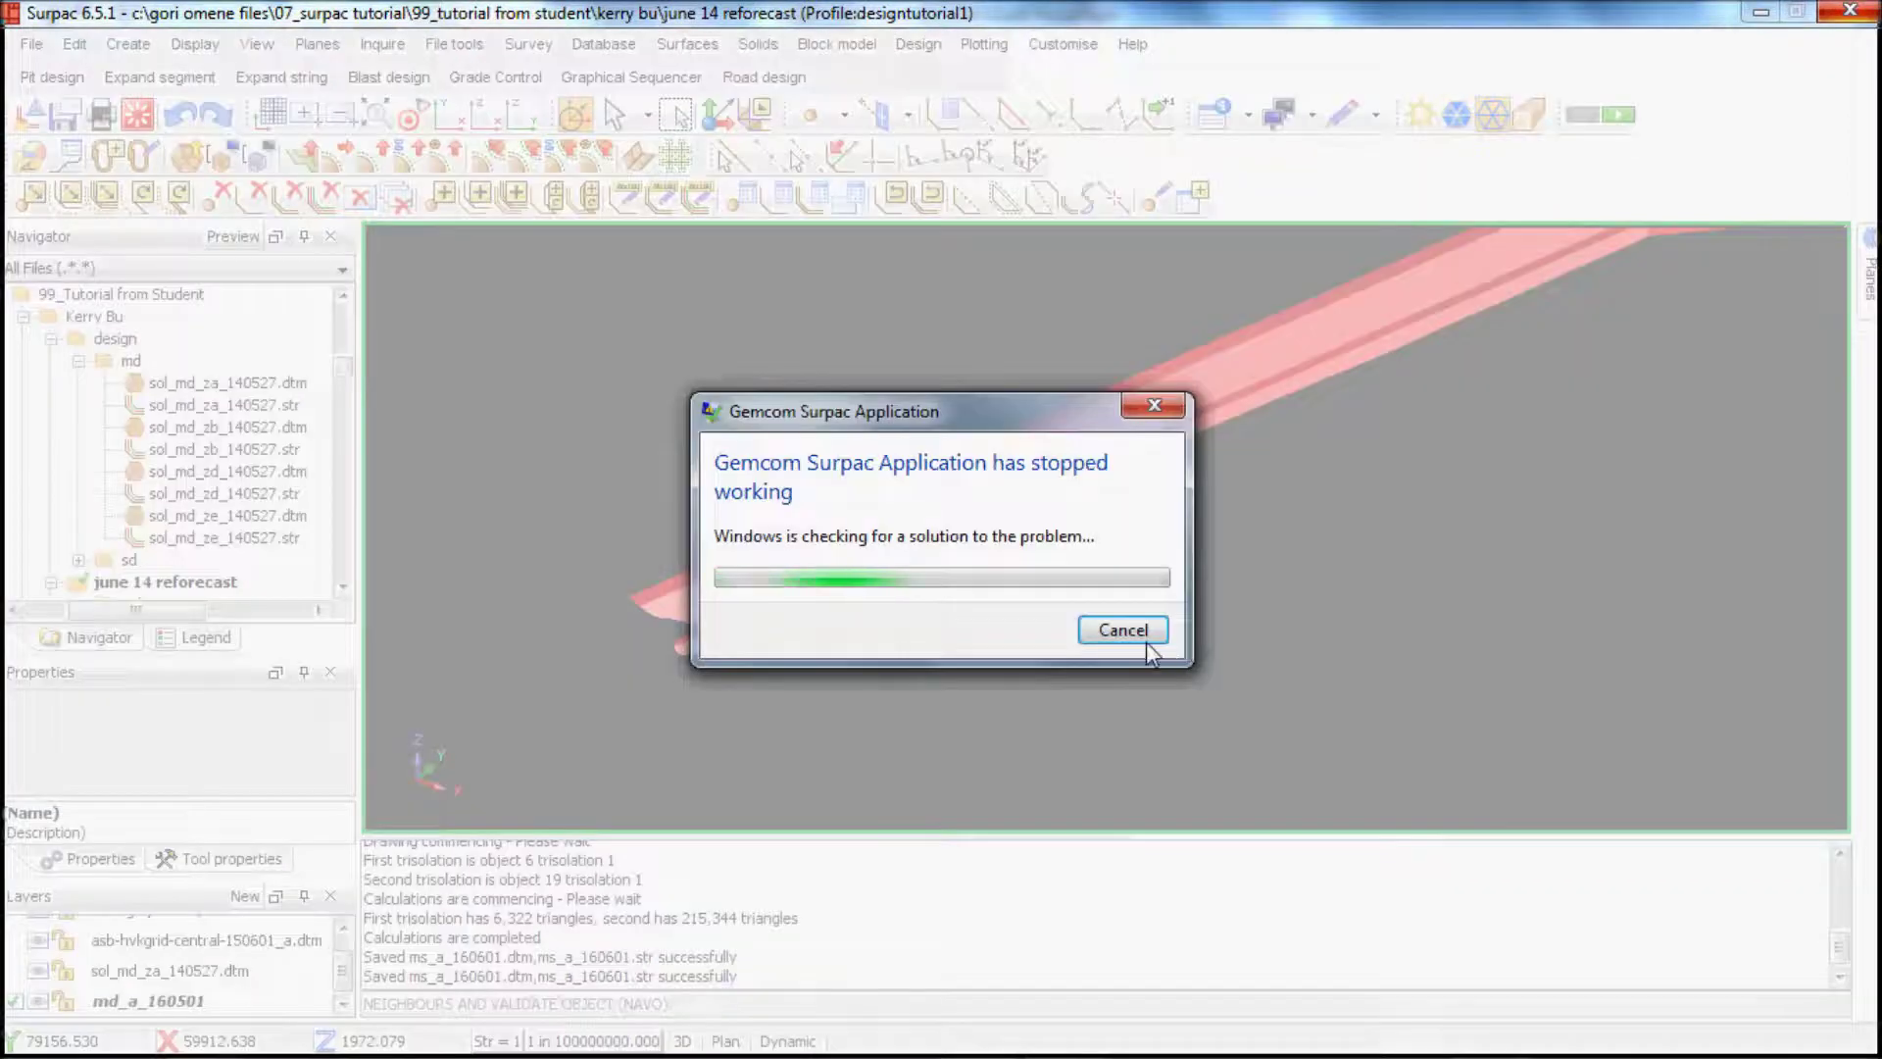
click(1135, 629)
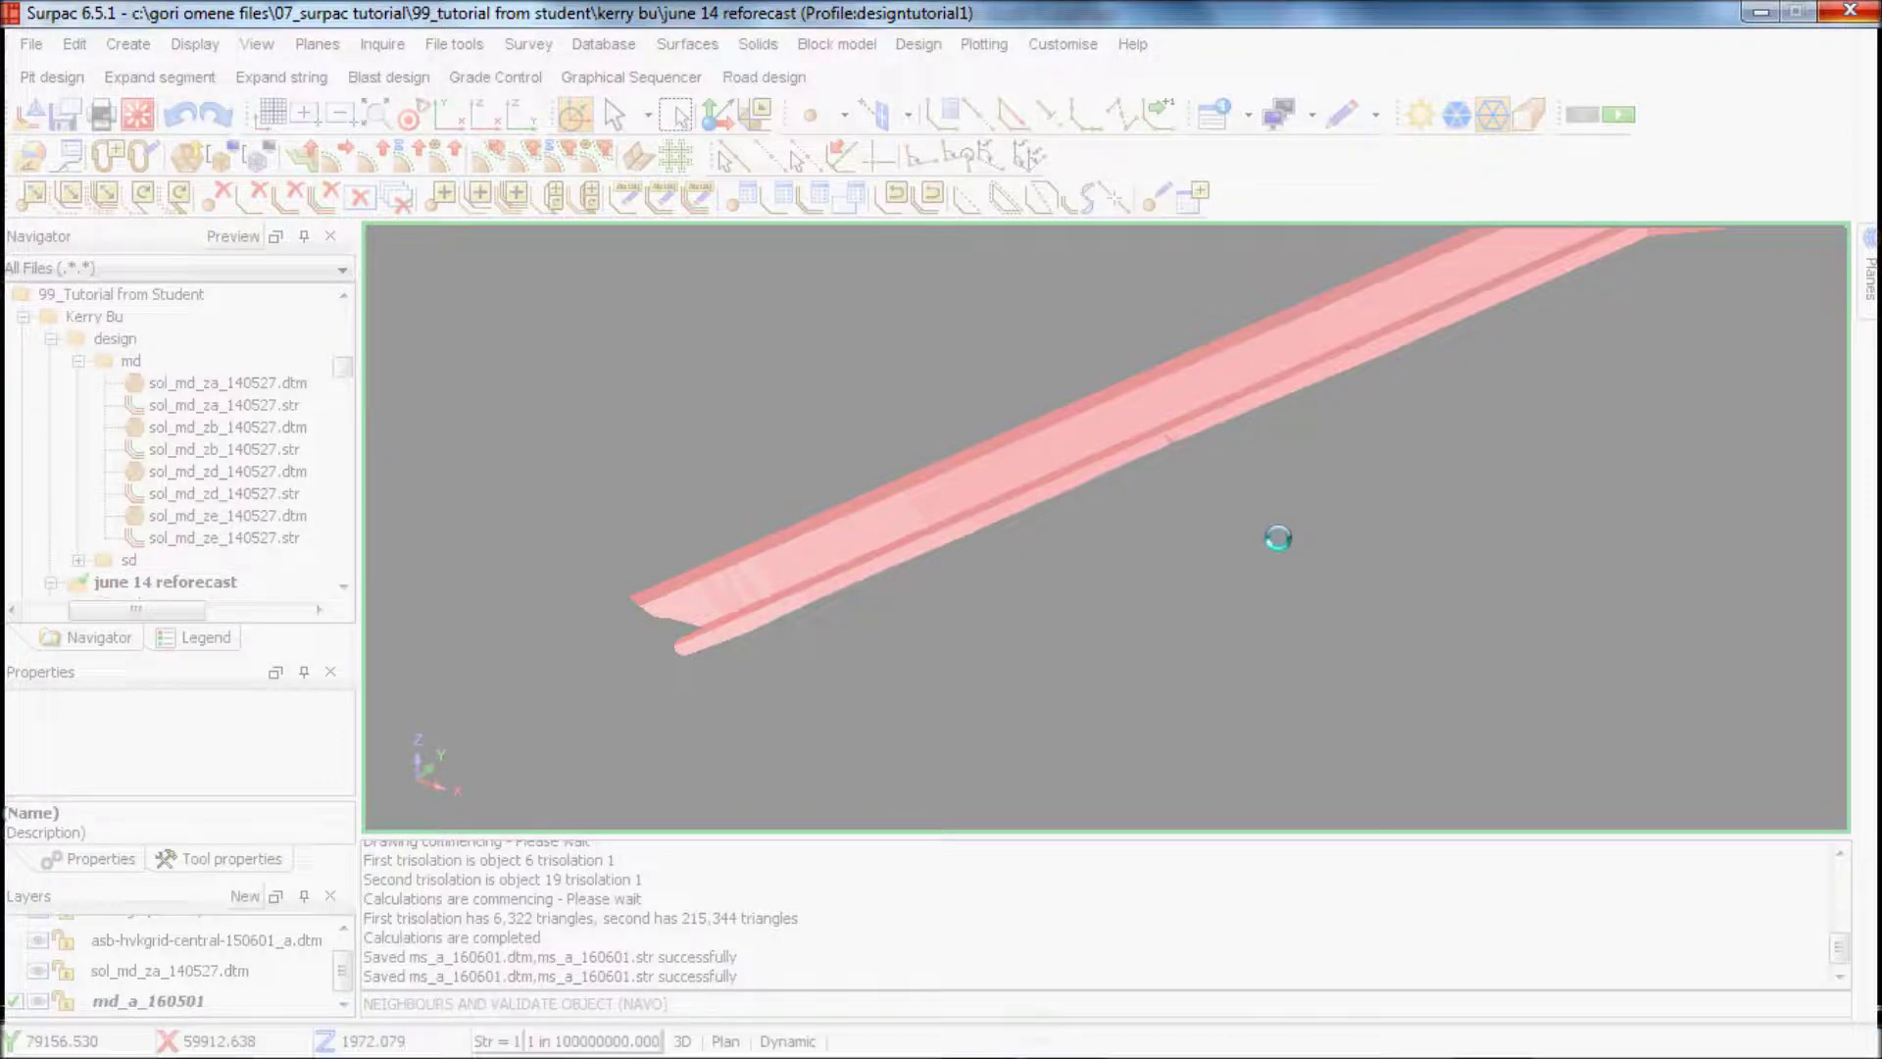
Relaunch Surpac after the program crash.
key(alt+Tab)
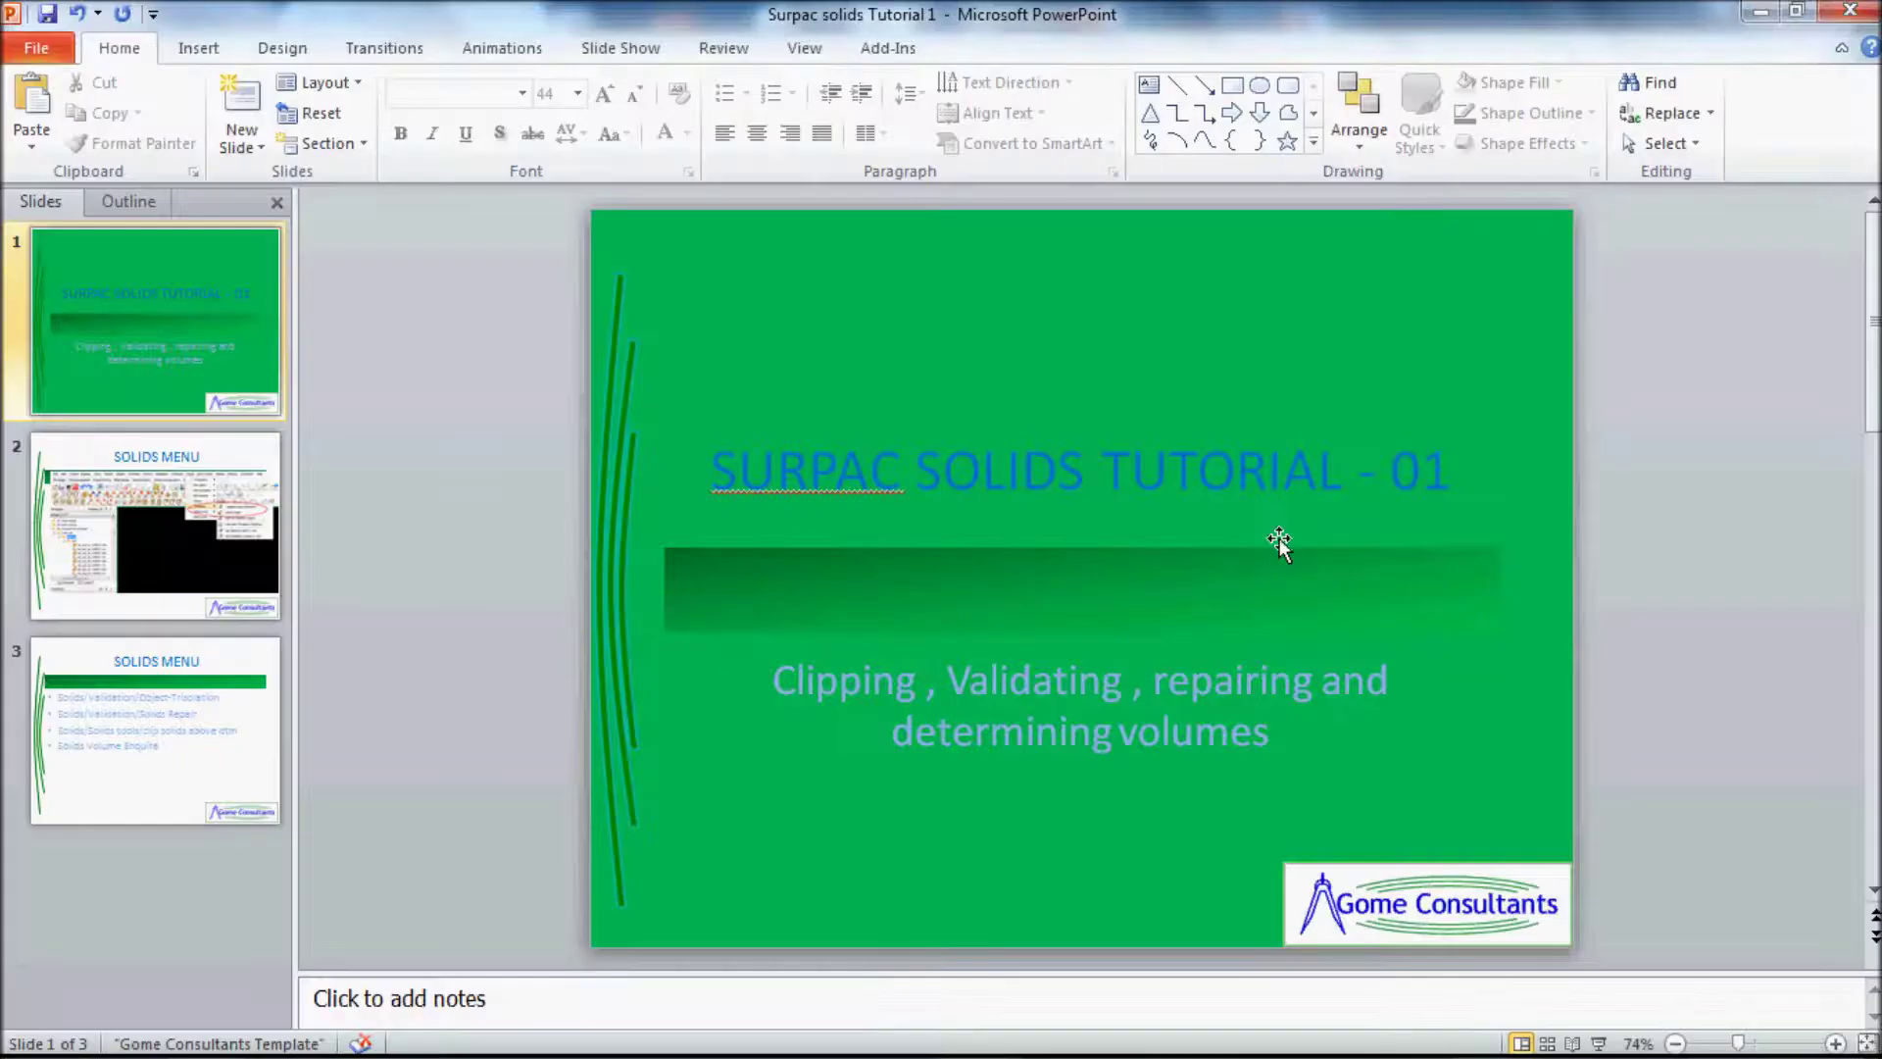
mouse_move(1081, 1039)
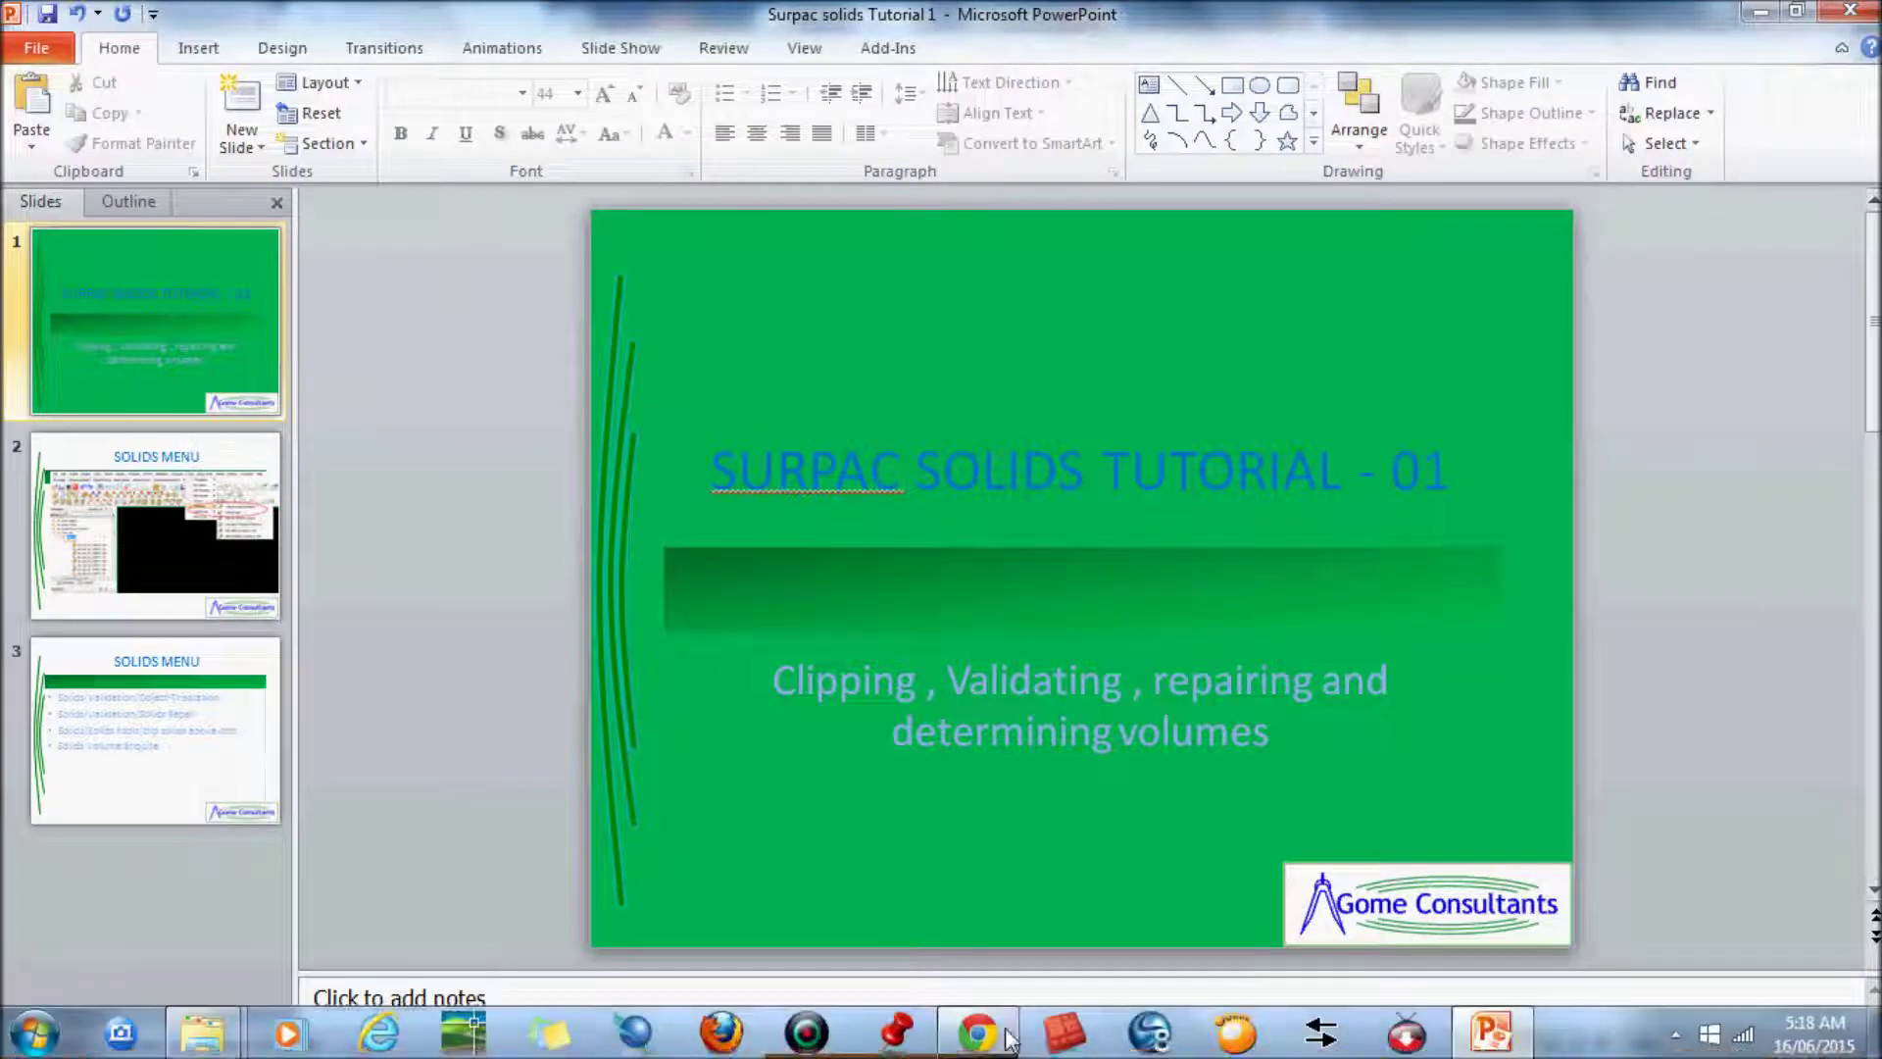
click(1078, 1034)
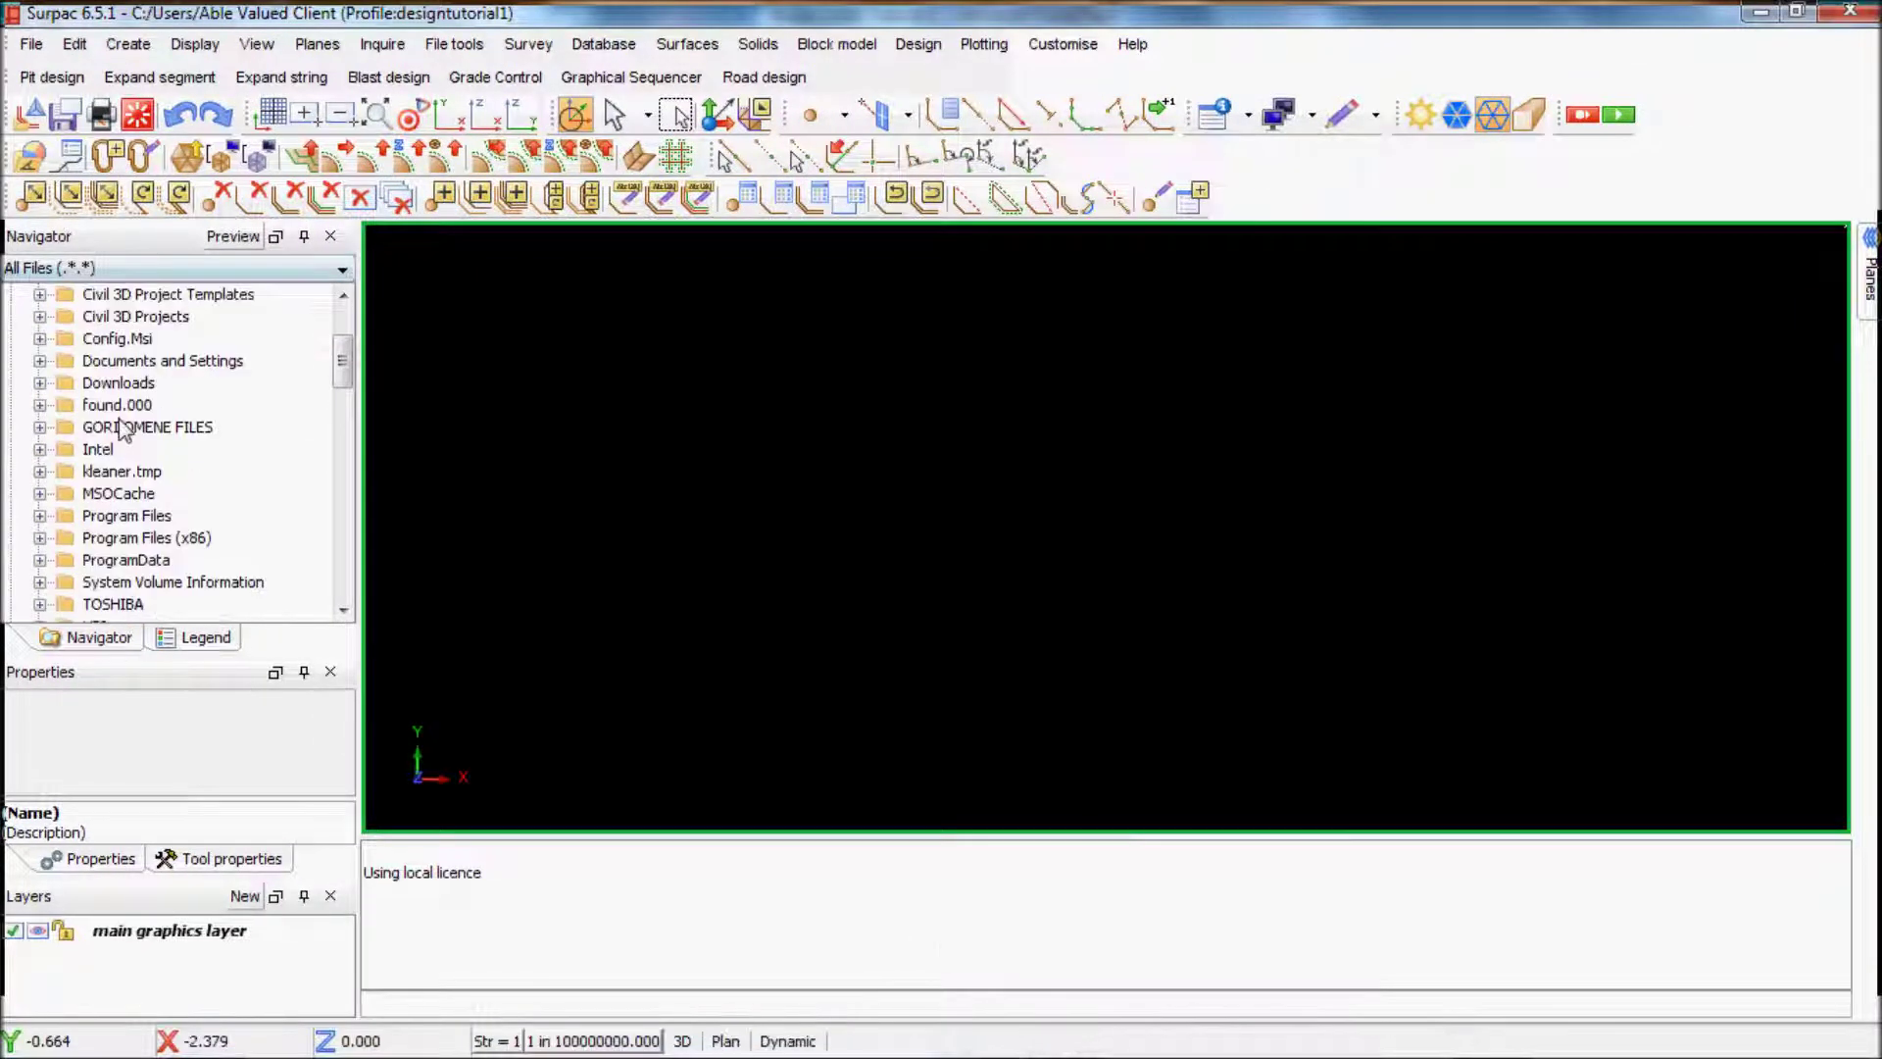
Browse the file tree through GORI OMENE FILES and 07_surpac tutorial to the student's project folder inside 99_Tutorial from Student.
click(40, 560)
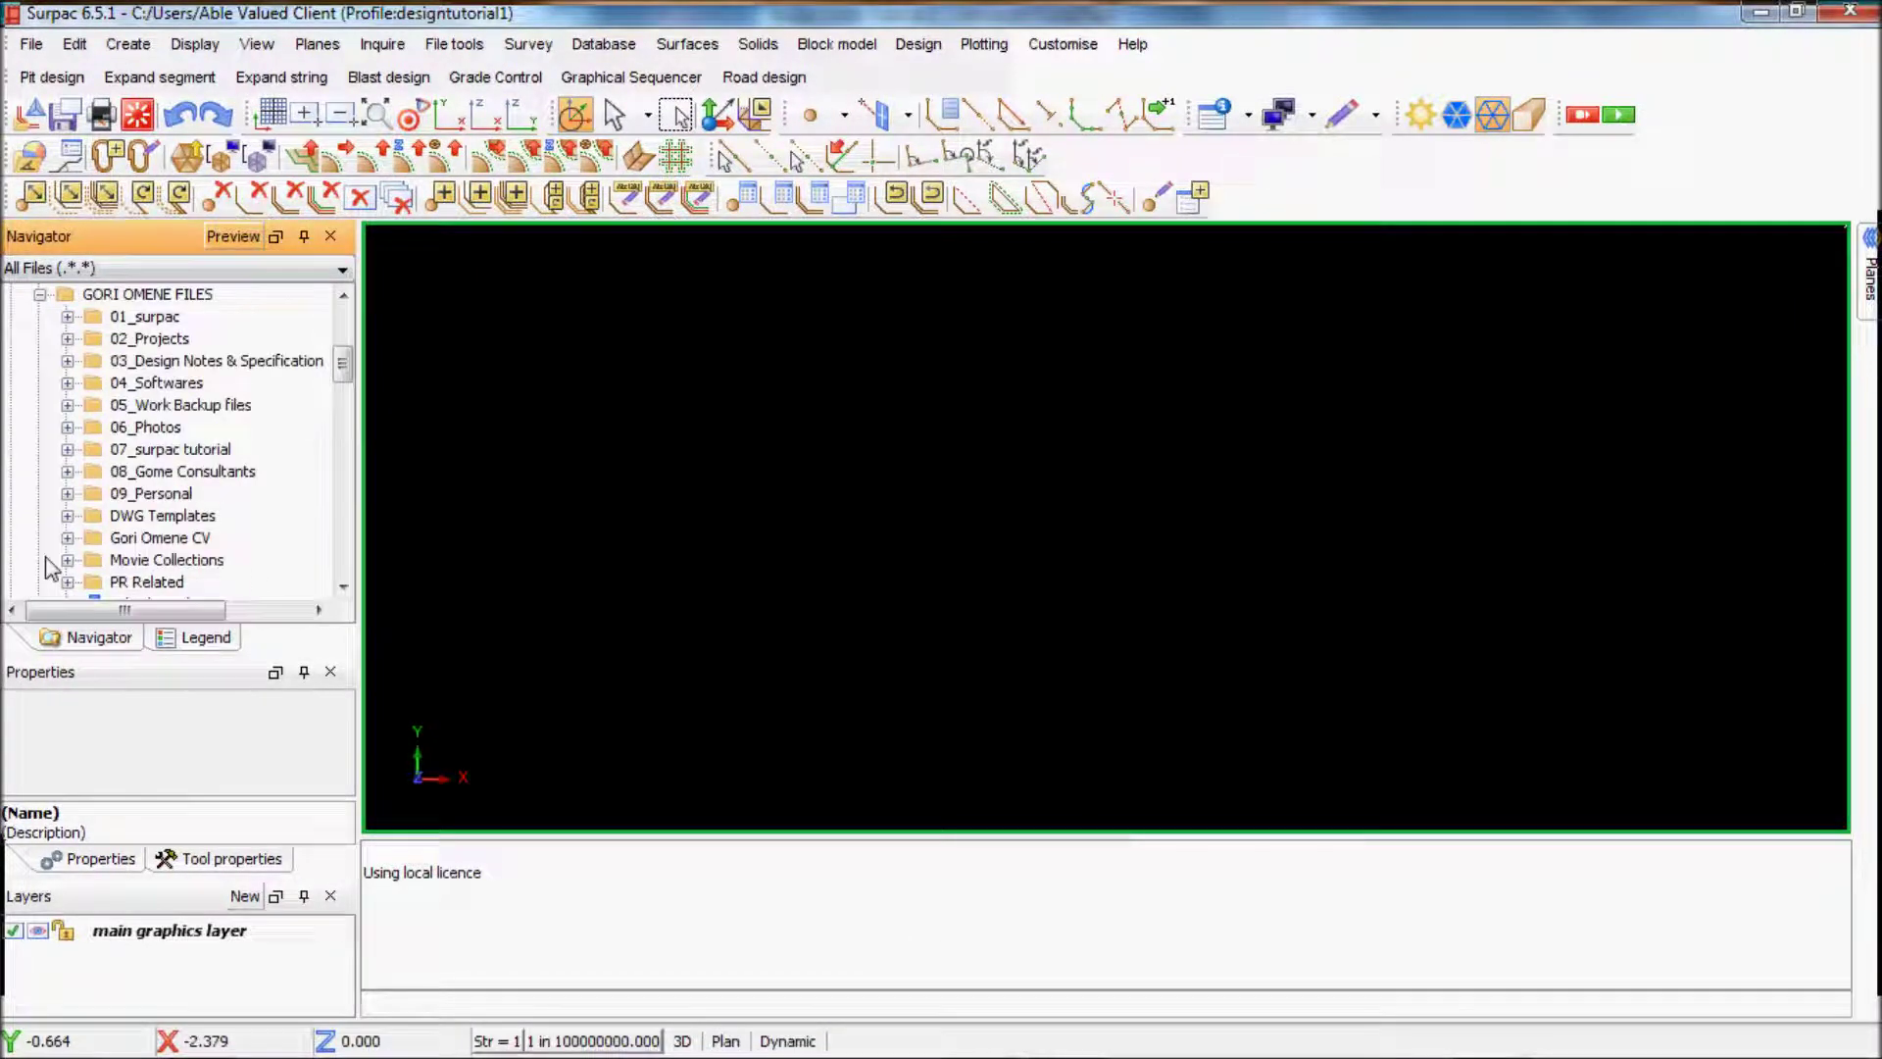
scroll(74, 434, down, 2)
scroll(74, 434, up, 1)
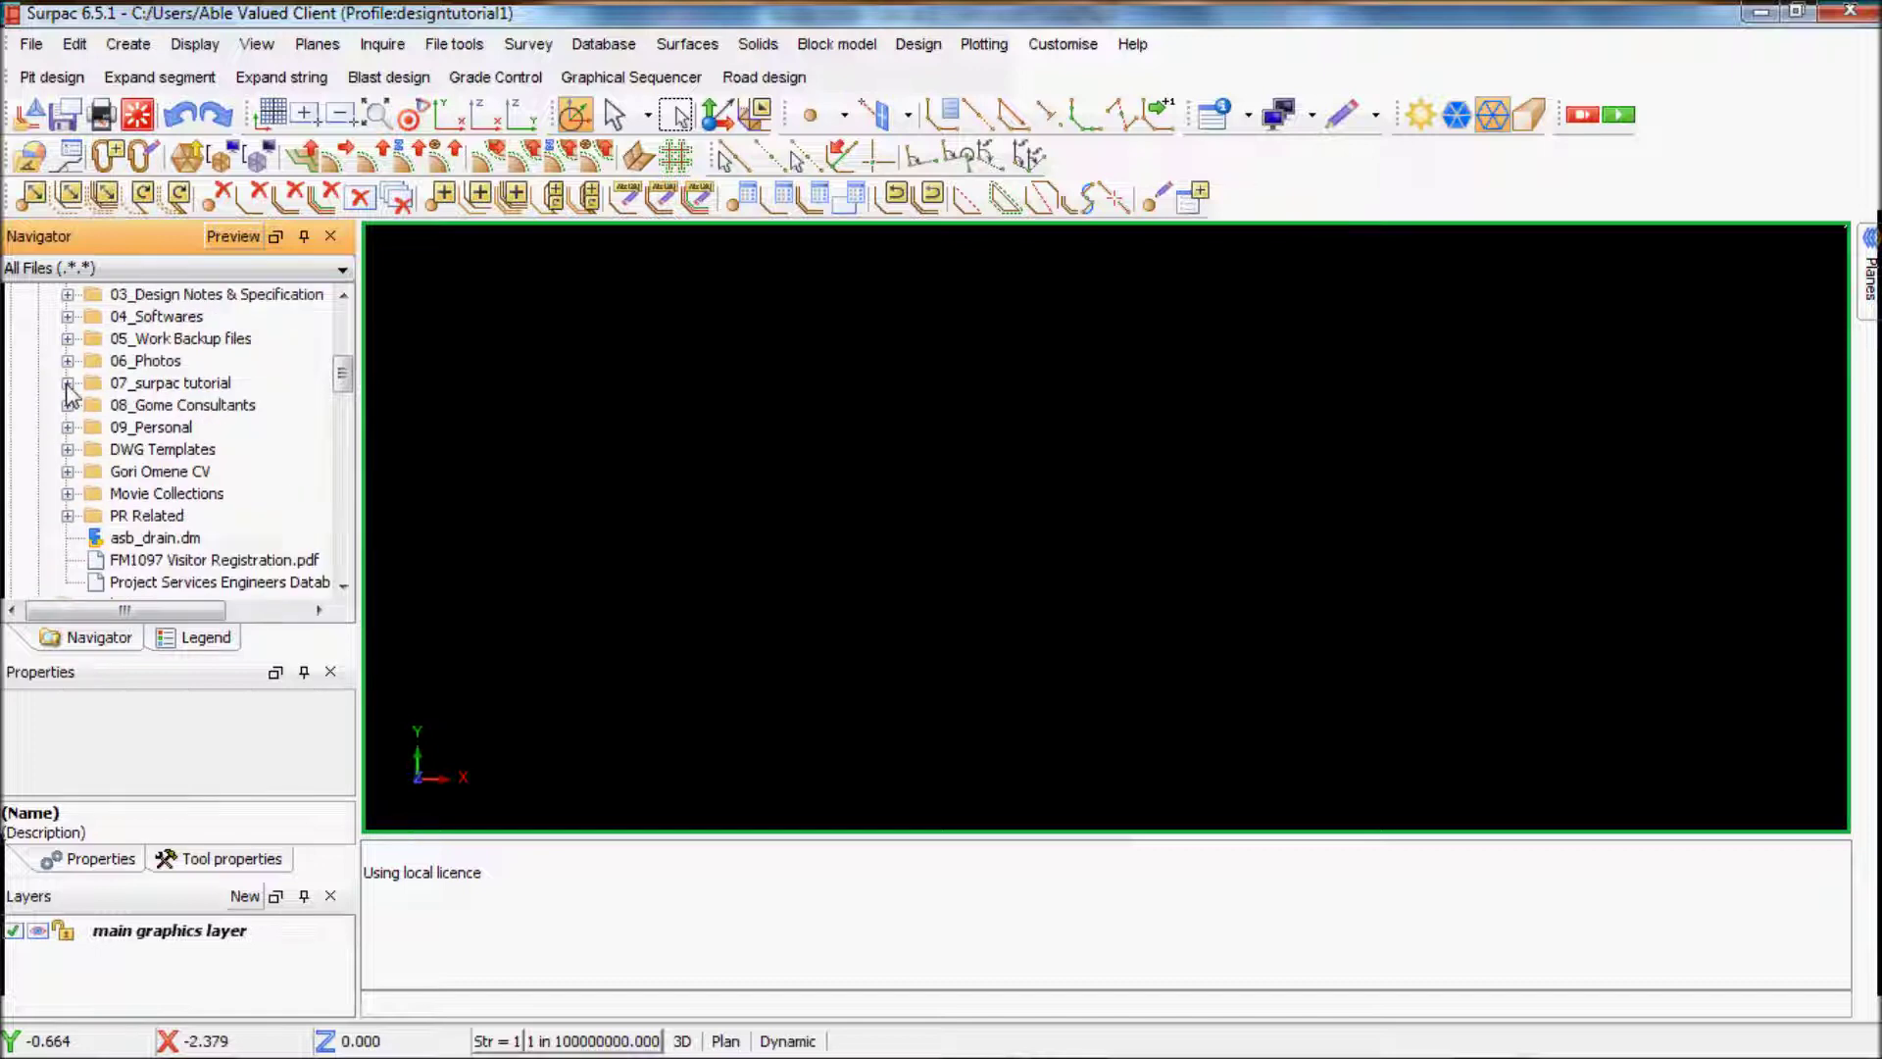
click(67, 383)
scroll(98, 422, down, 2)
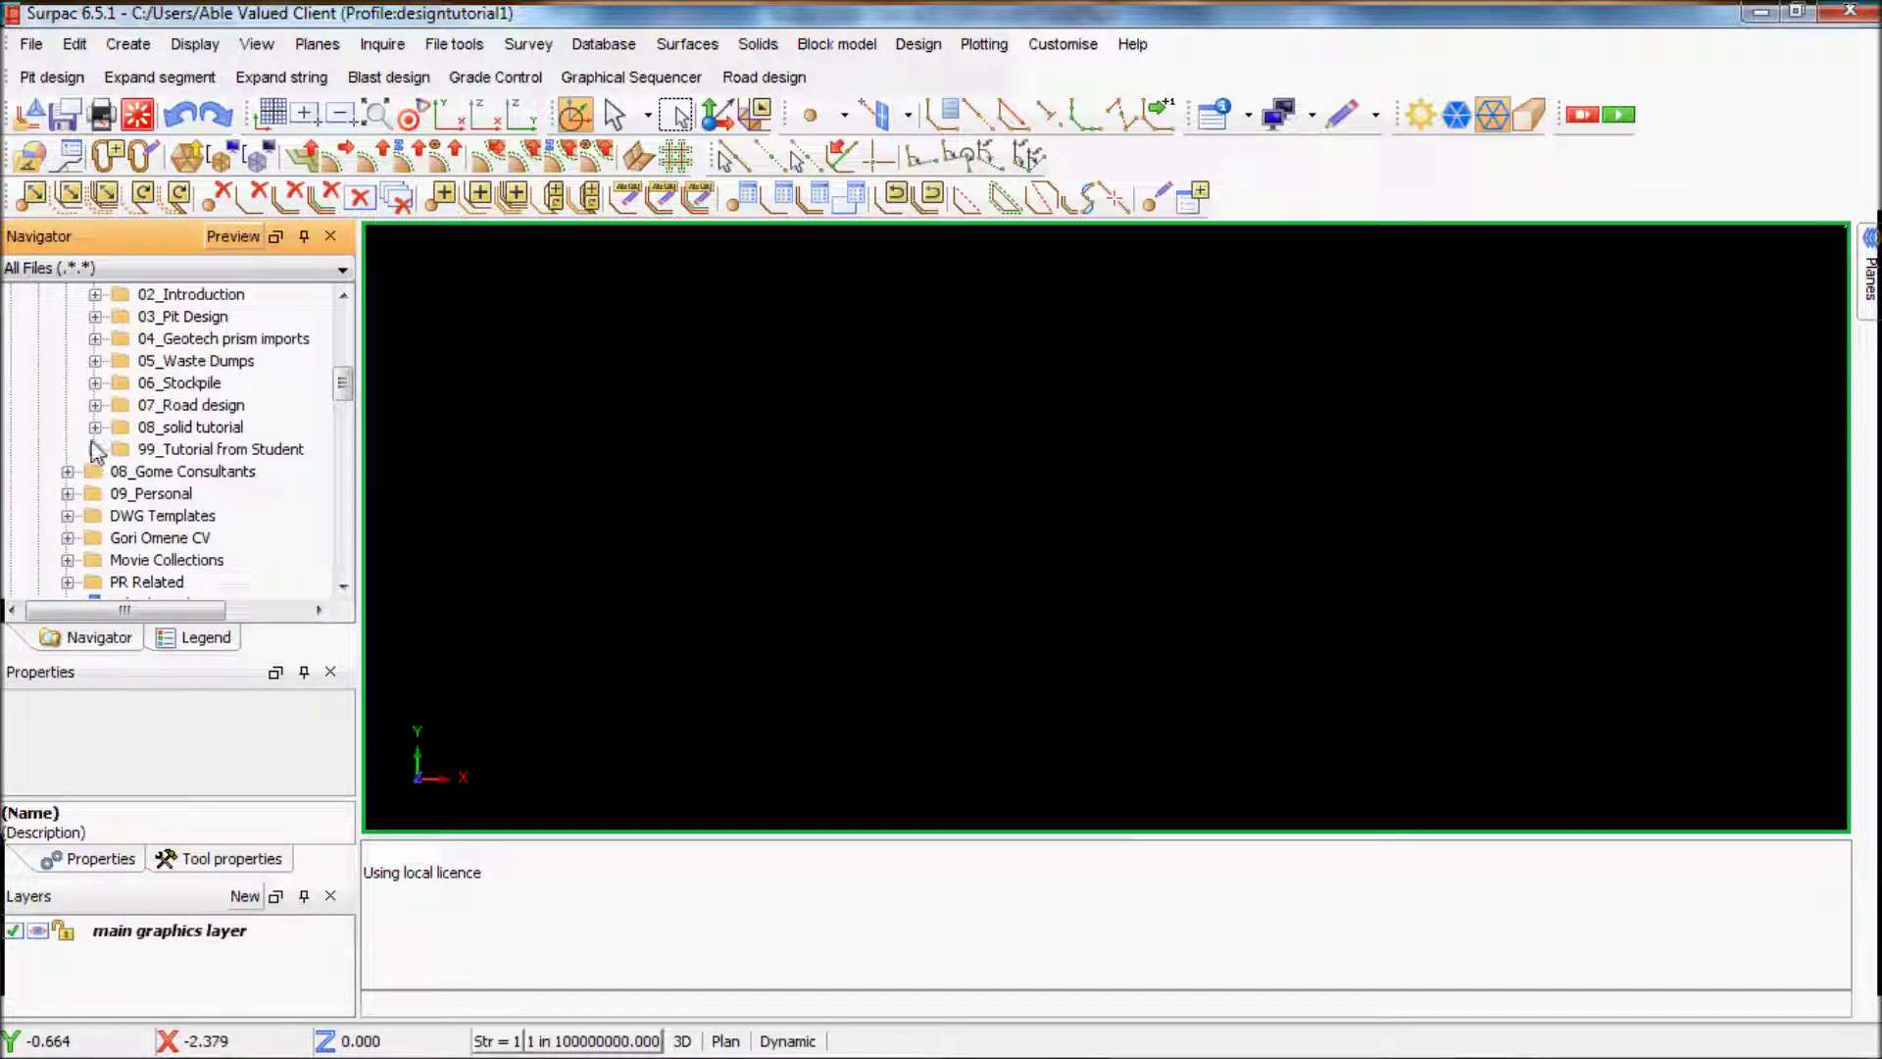
click(95, 449)
click(123, 472)
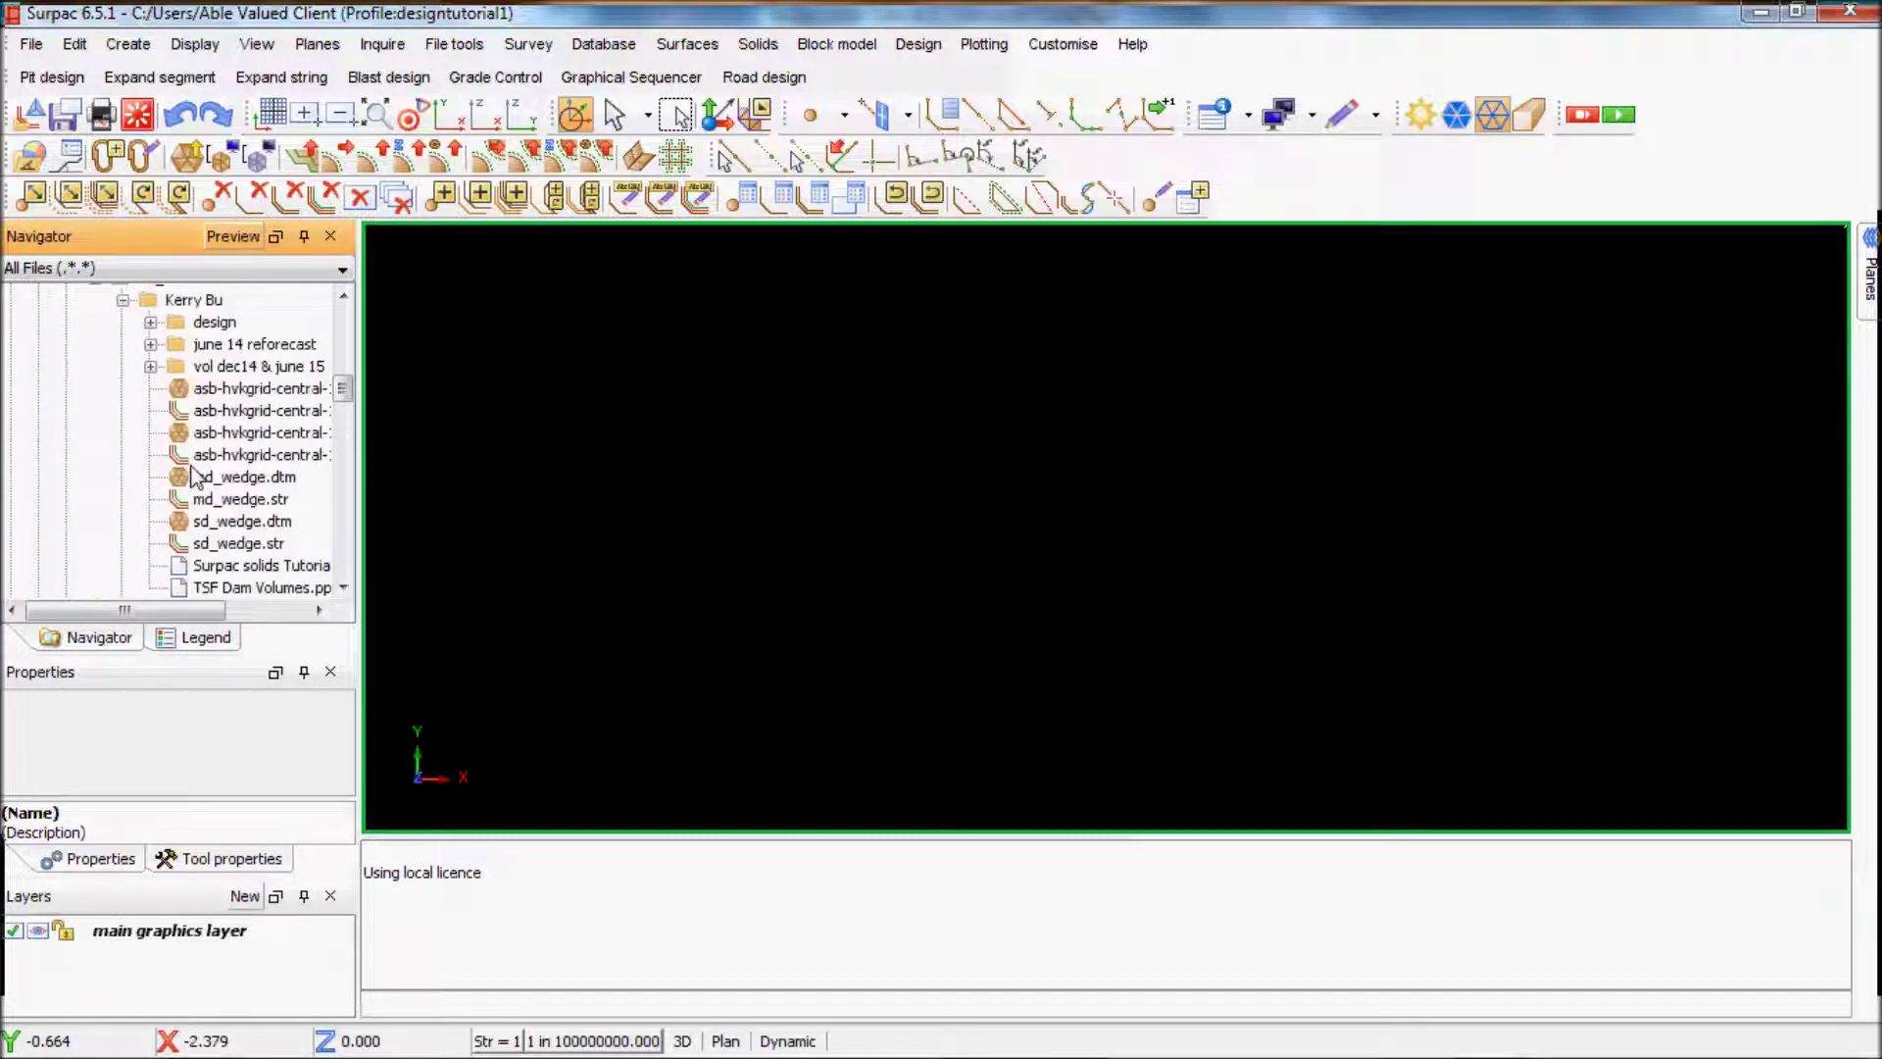
Set the june 14 reforecast folder as work directory and load ms_a_160601.dtm into graphics.
click(233, 367)
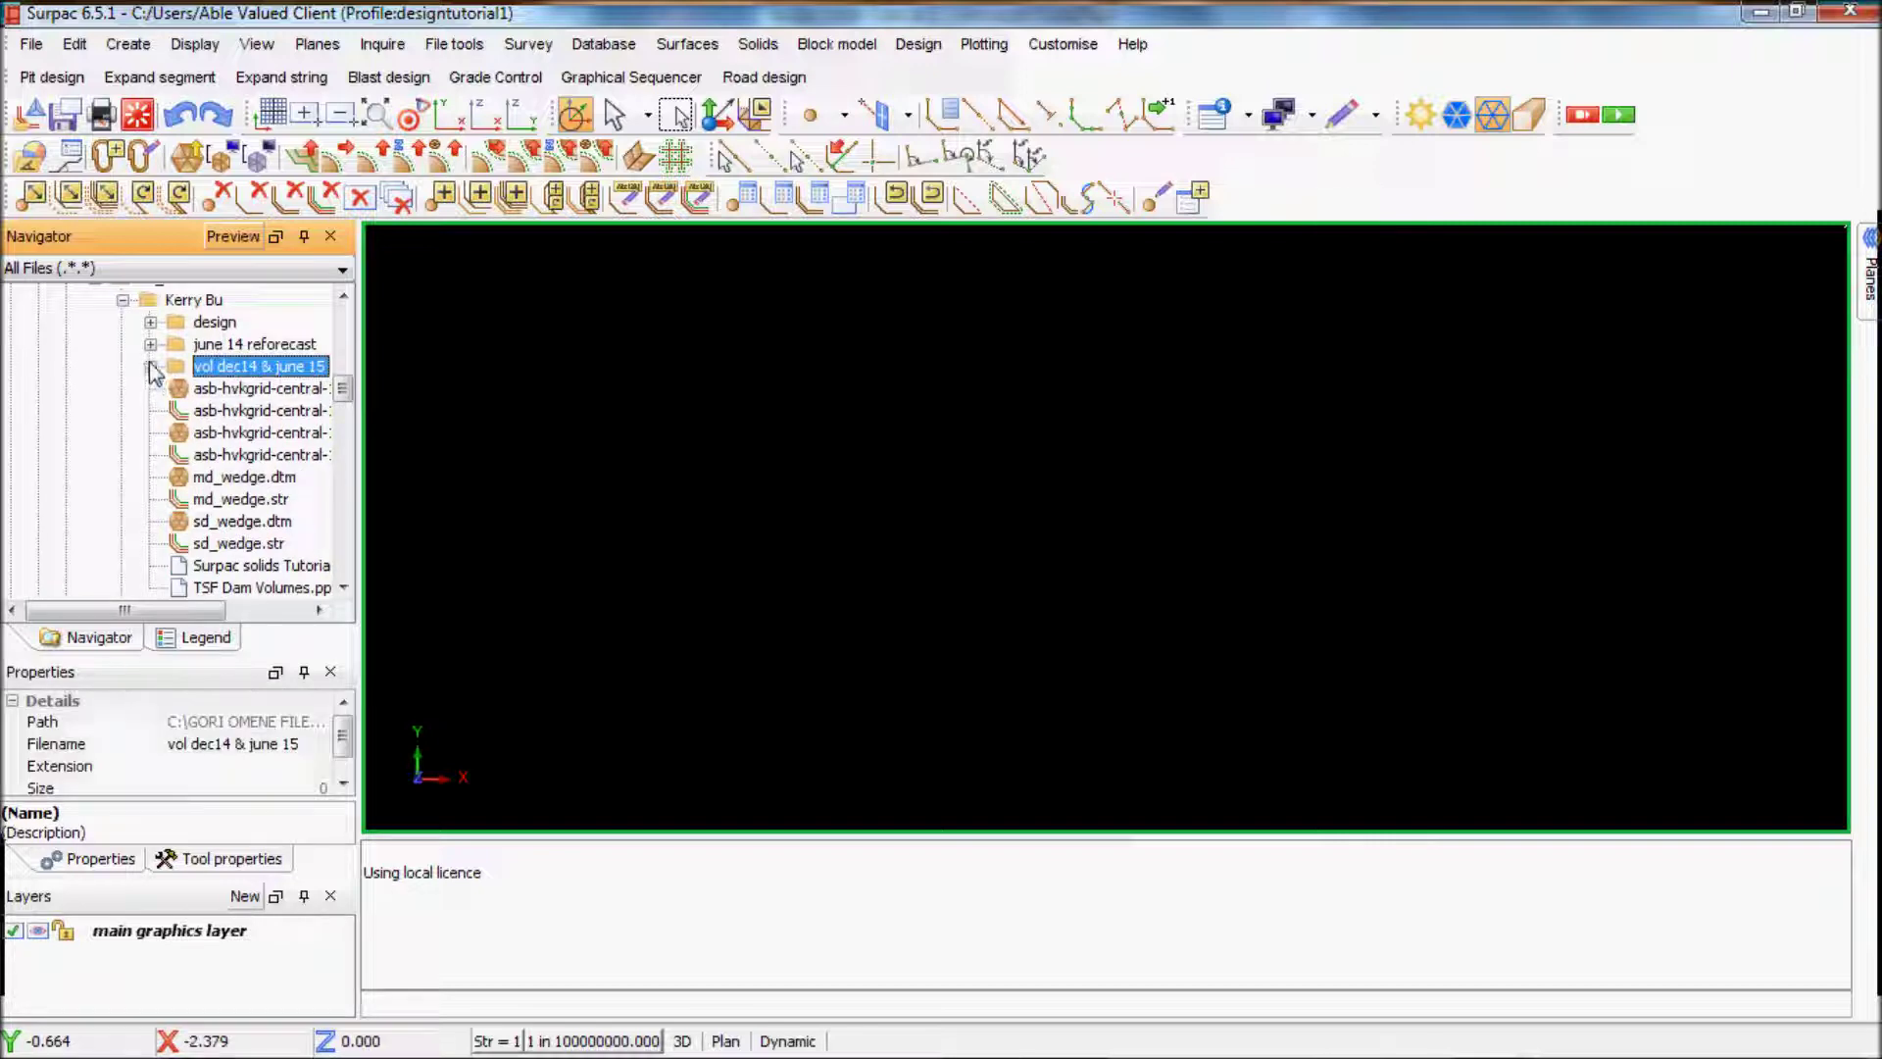
click(213, 321)
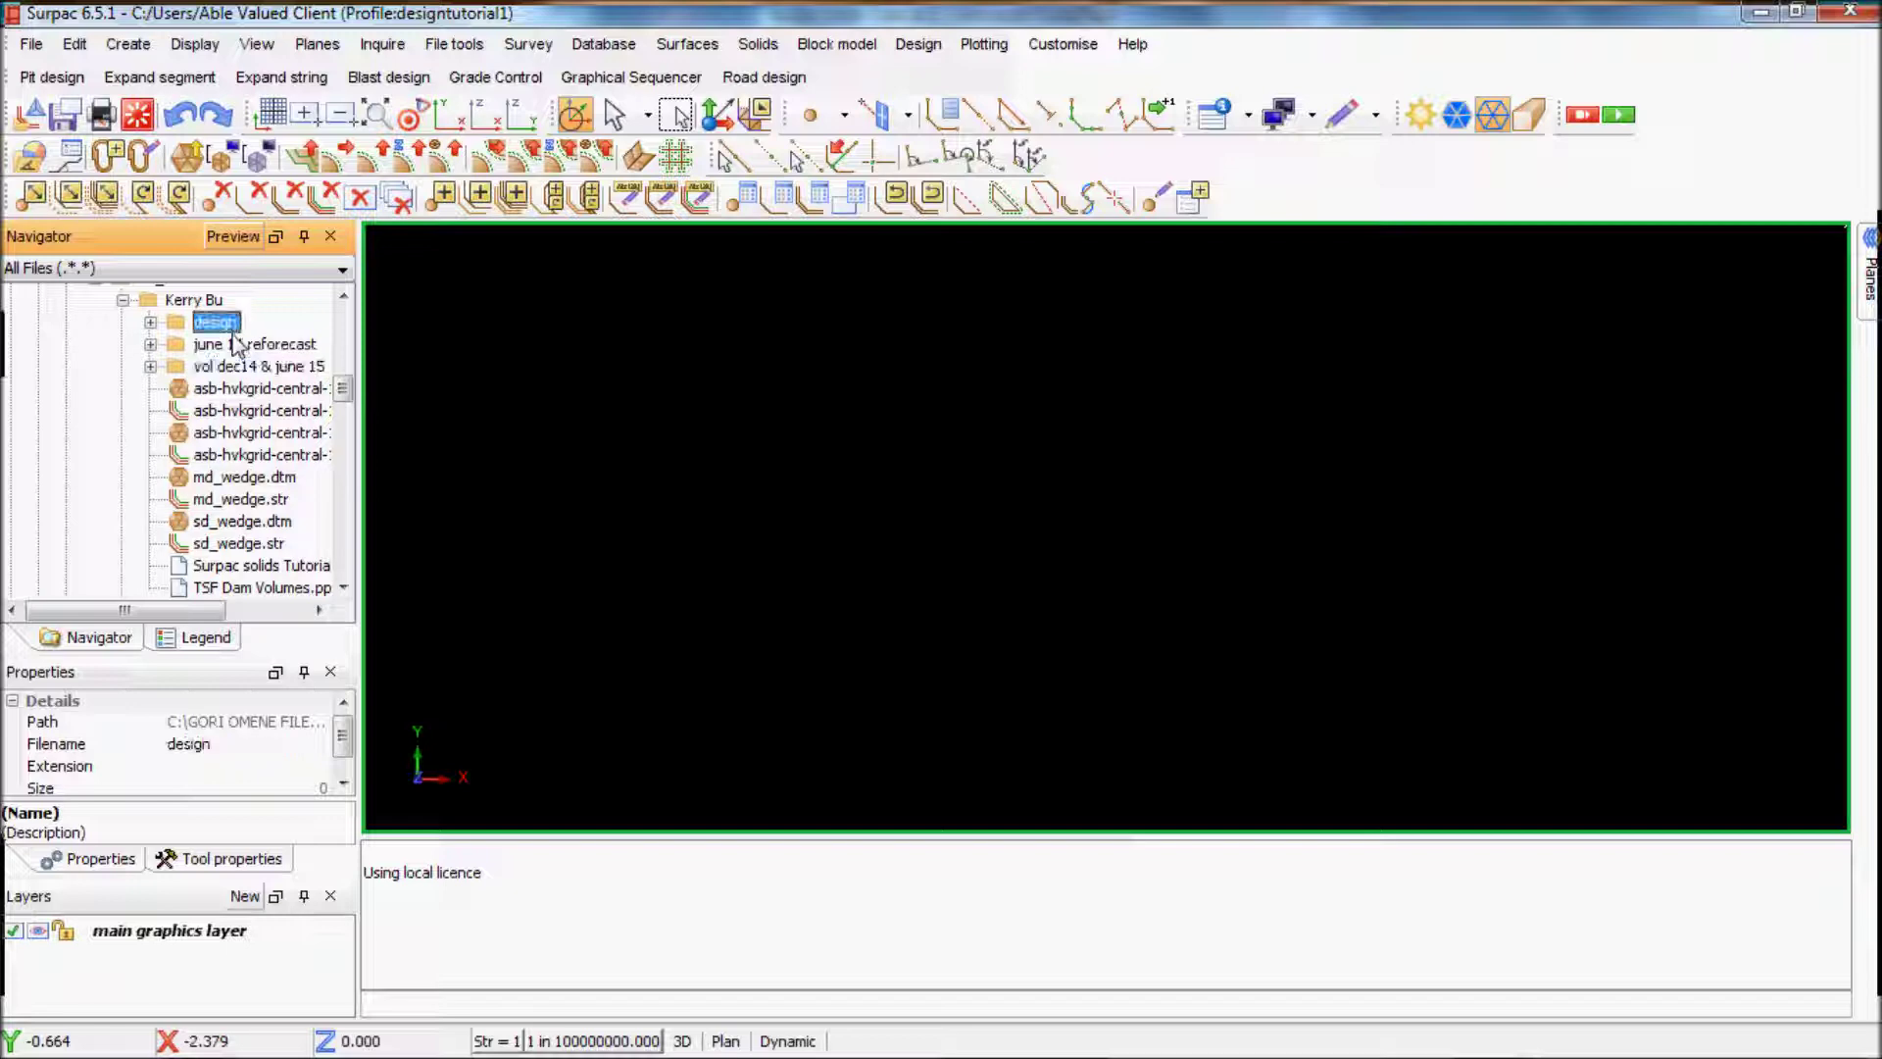
double_click(236, 344)
right_click(233, 338)
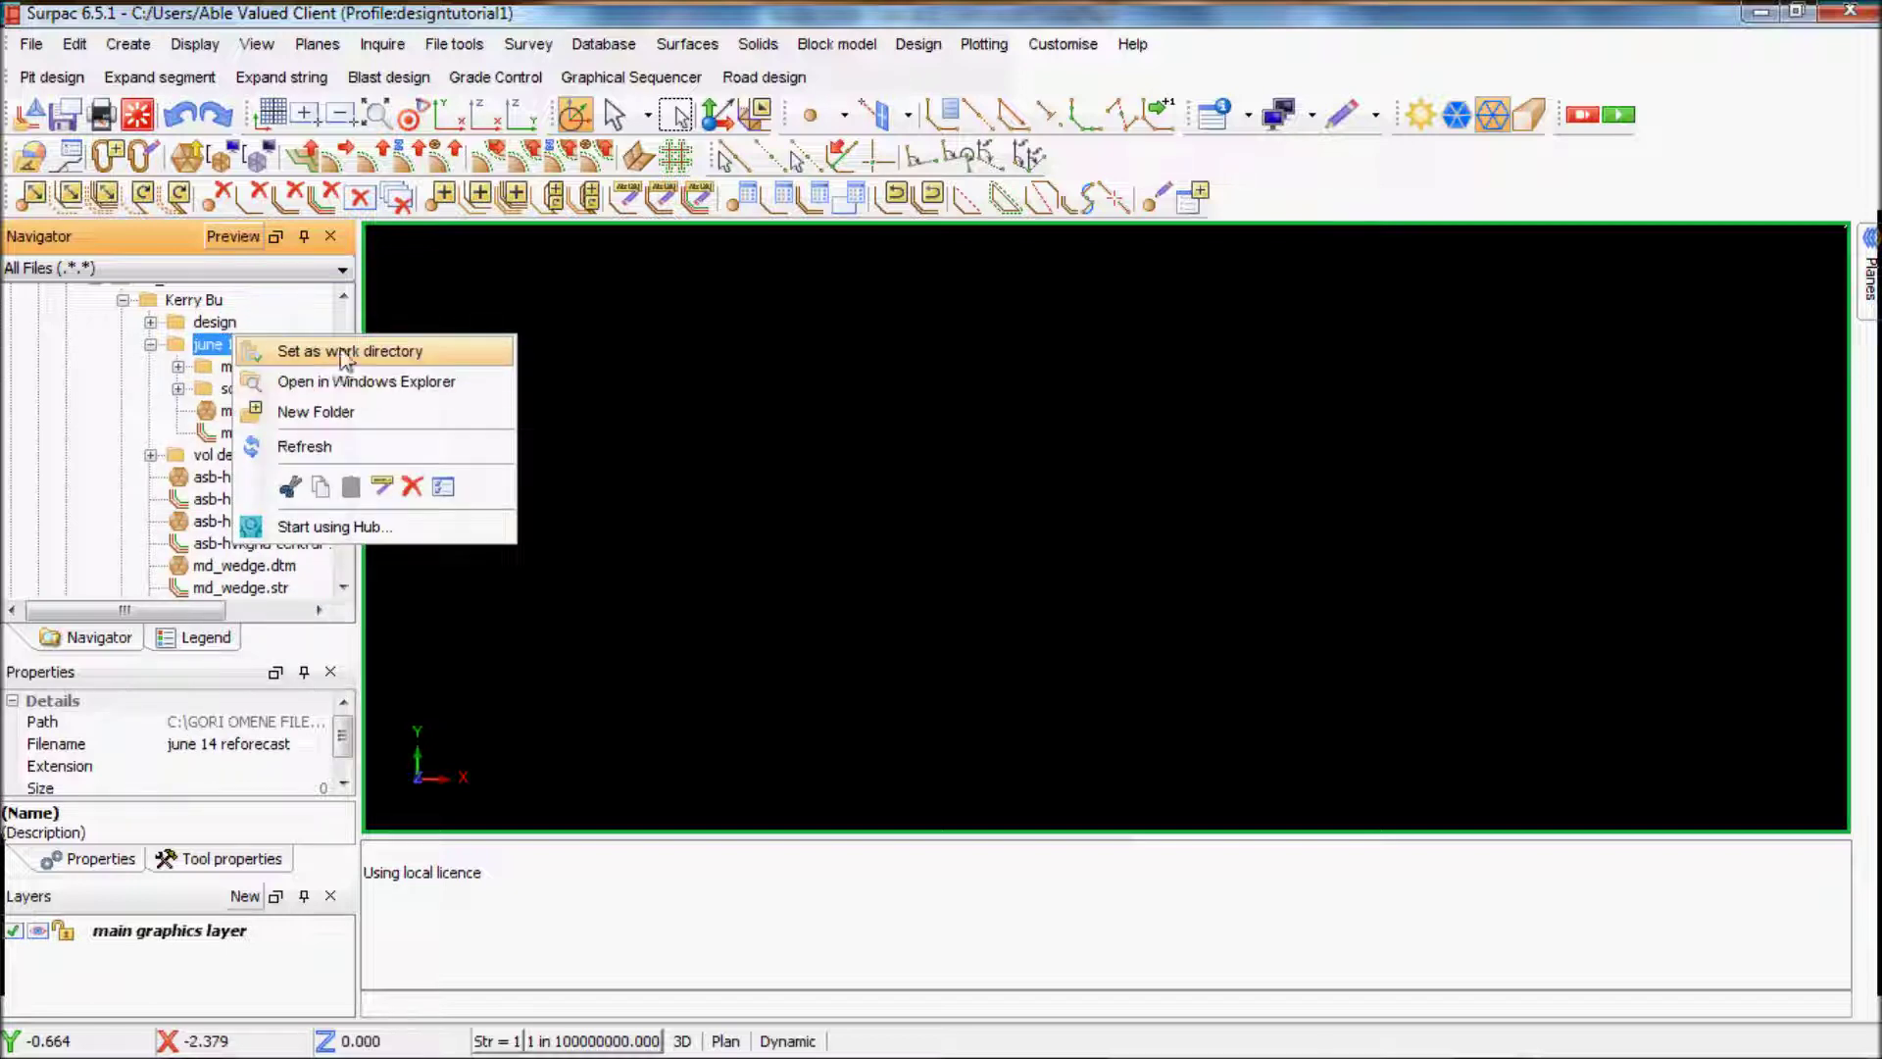
click(363, 351)
mouse_move(221, 410)
mouse_down()
mouse_move(691, 429)
mouse_move(804, 412)
mouse_up()
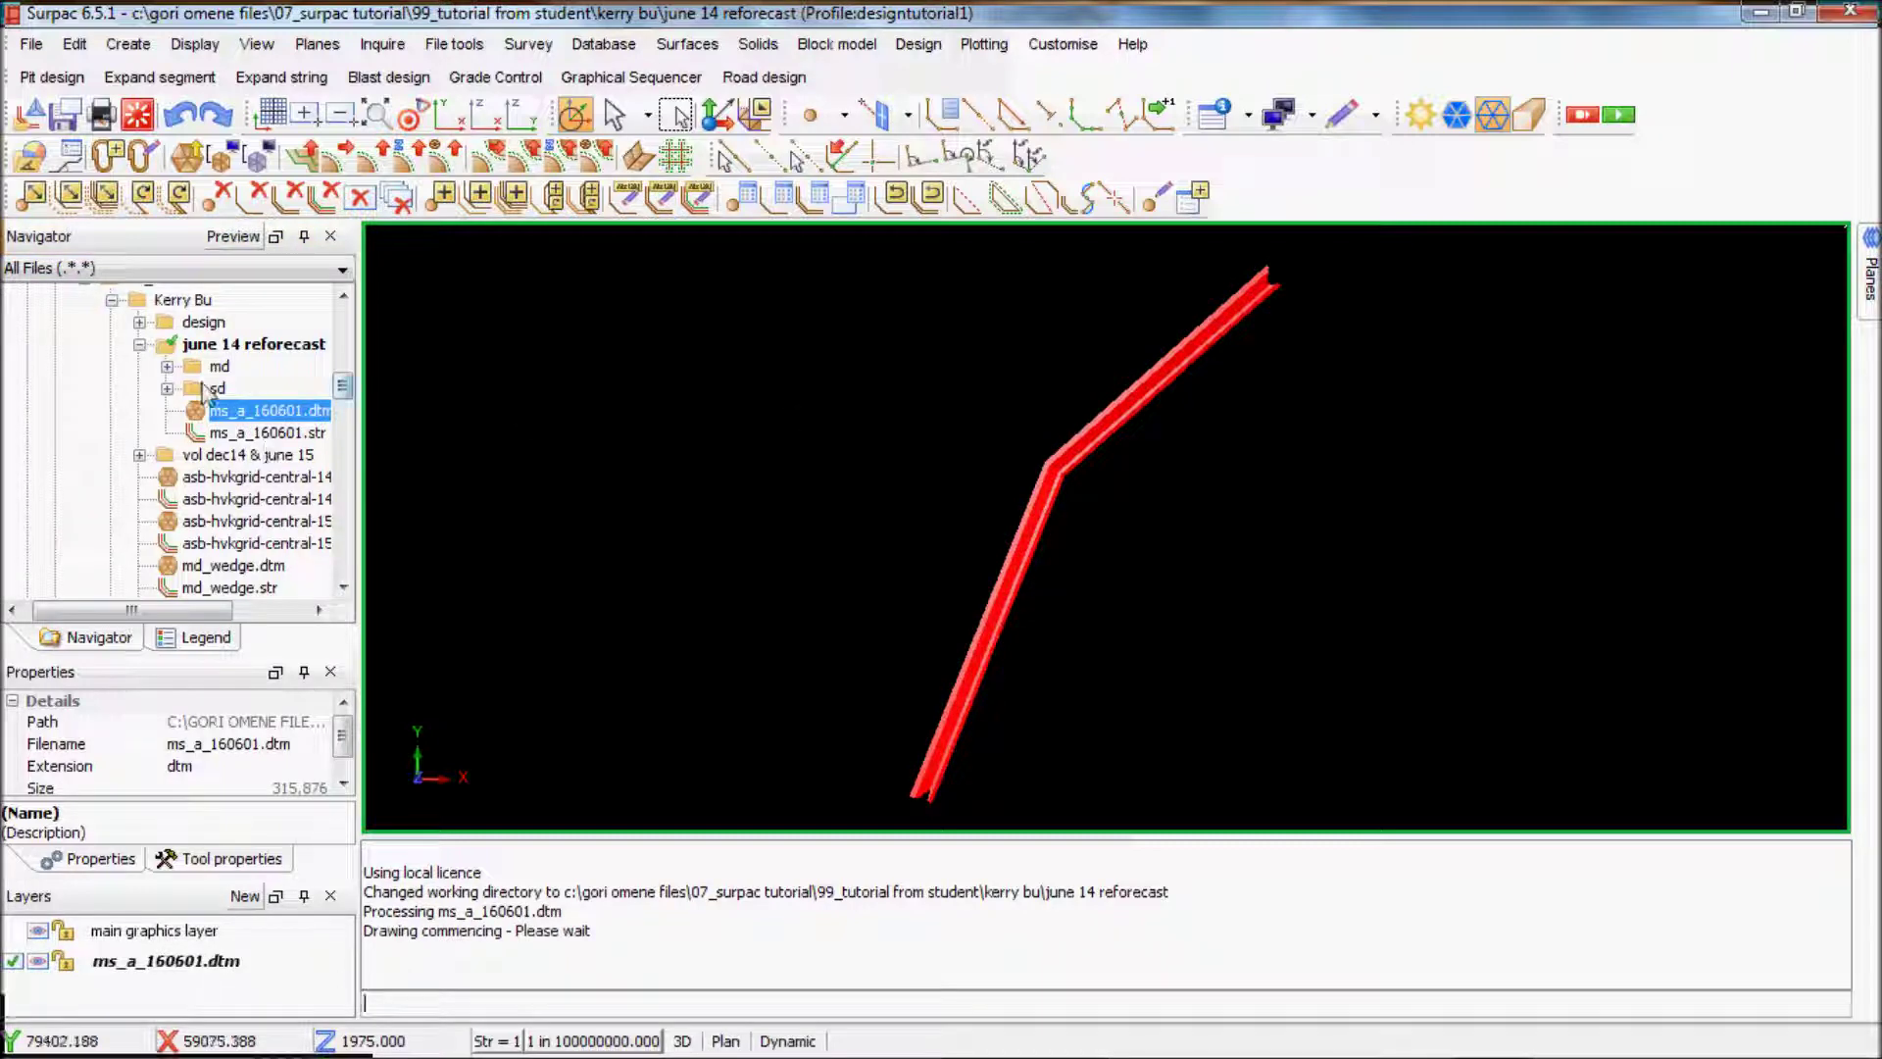
Set the md subfolder as work directory and save the solid there as md_a_160601 in Surpac DTM format.
right_click(216, 367)
click(294, 379)
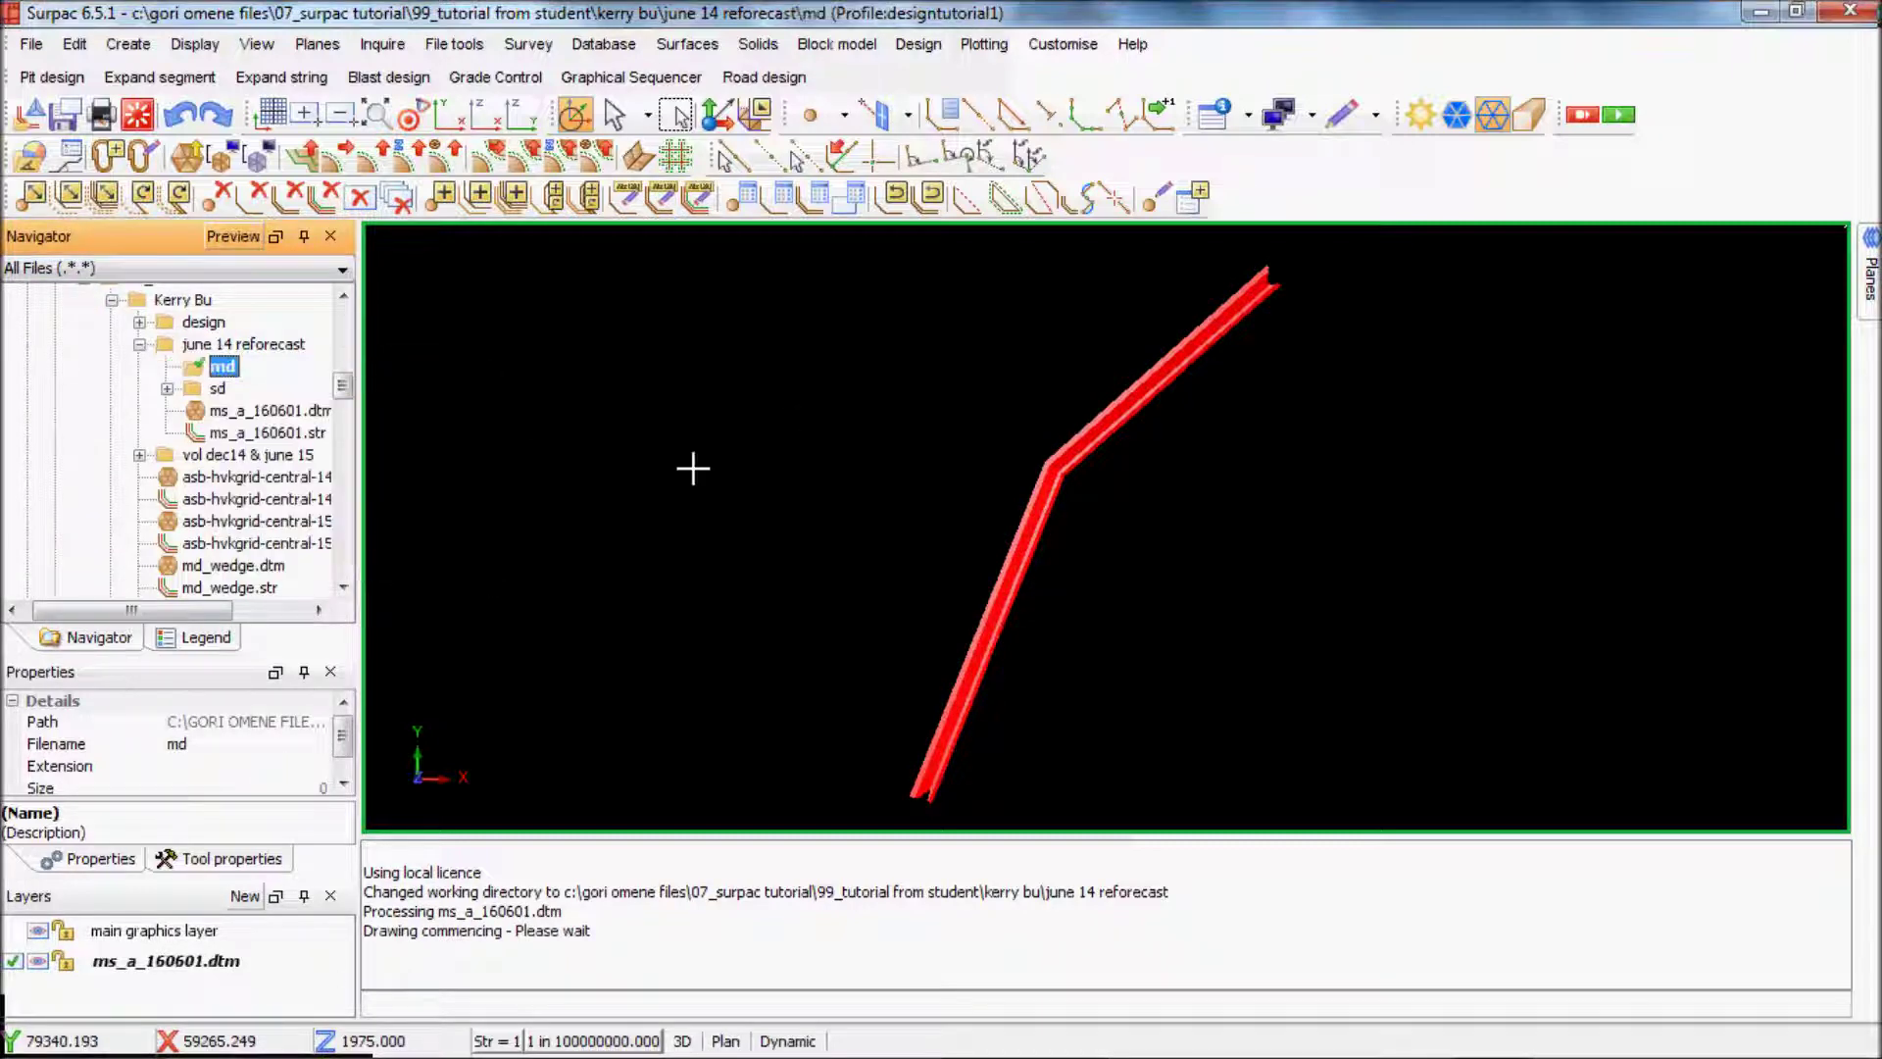
click(64, 115)
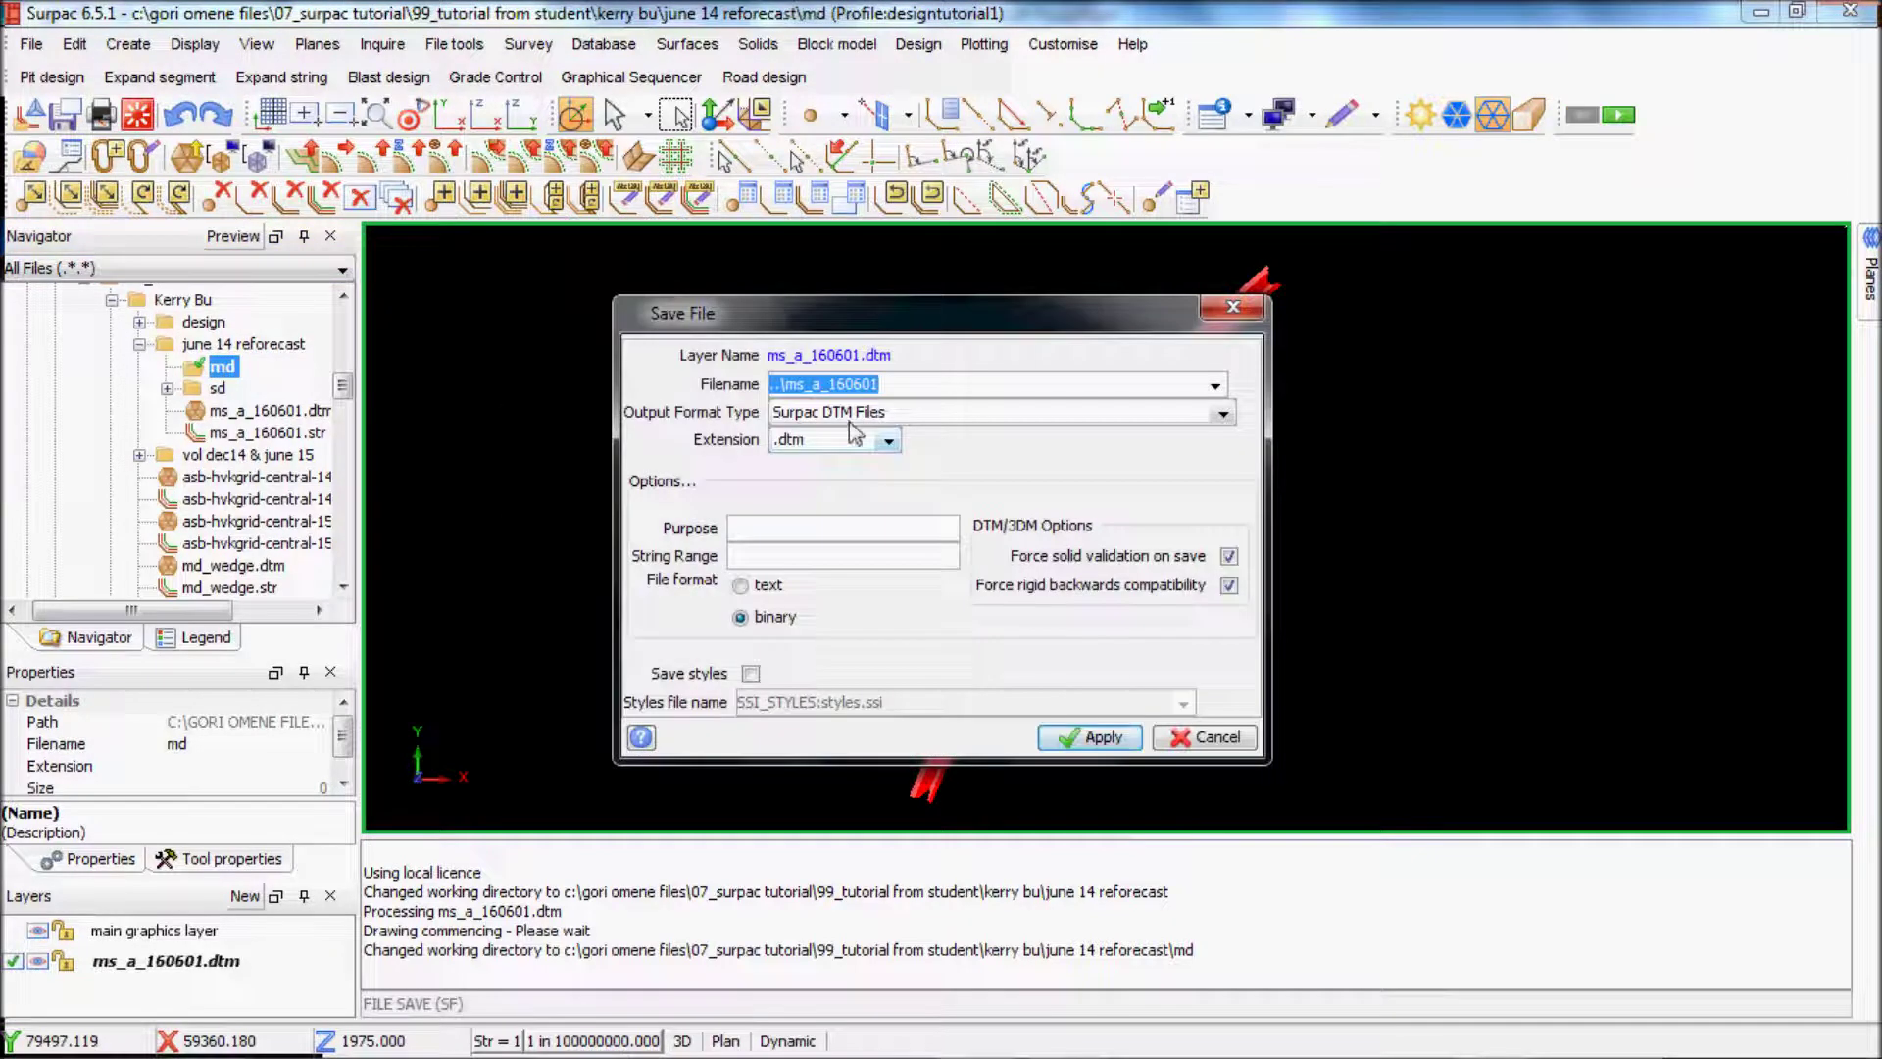
click(792, 392)
key(BackSpace)
key(BackSpace)
key(BackSpace)
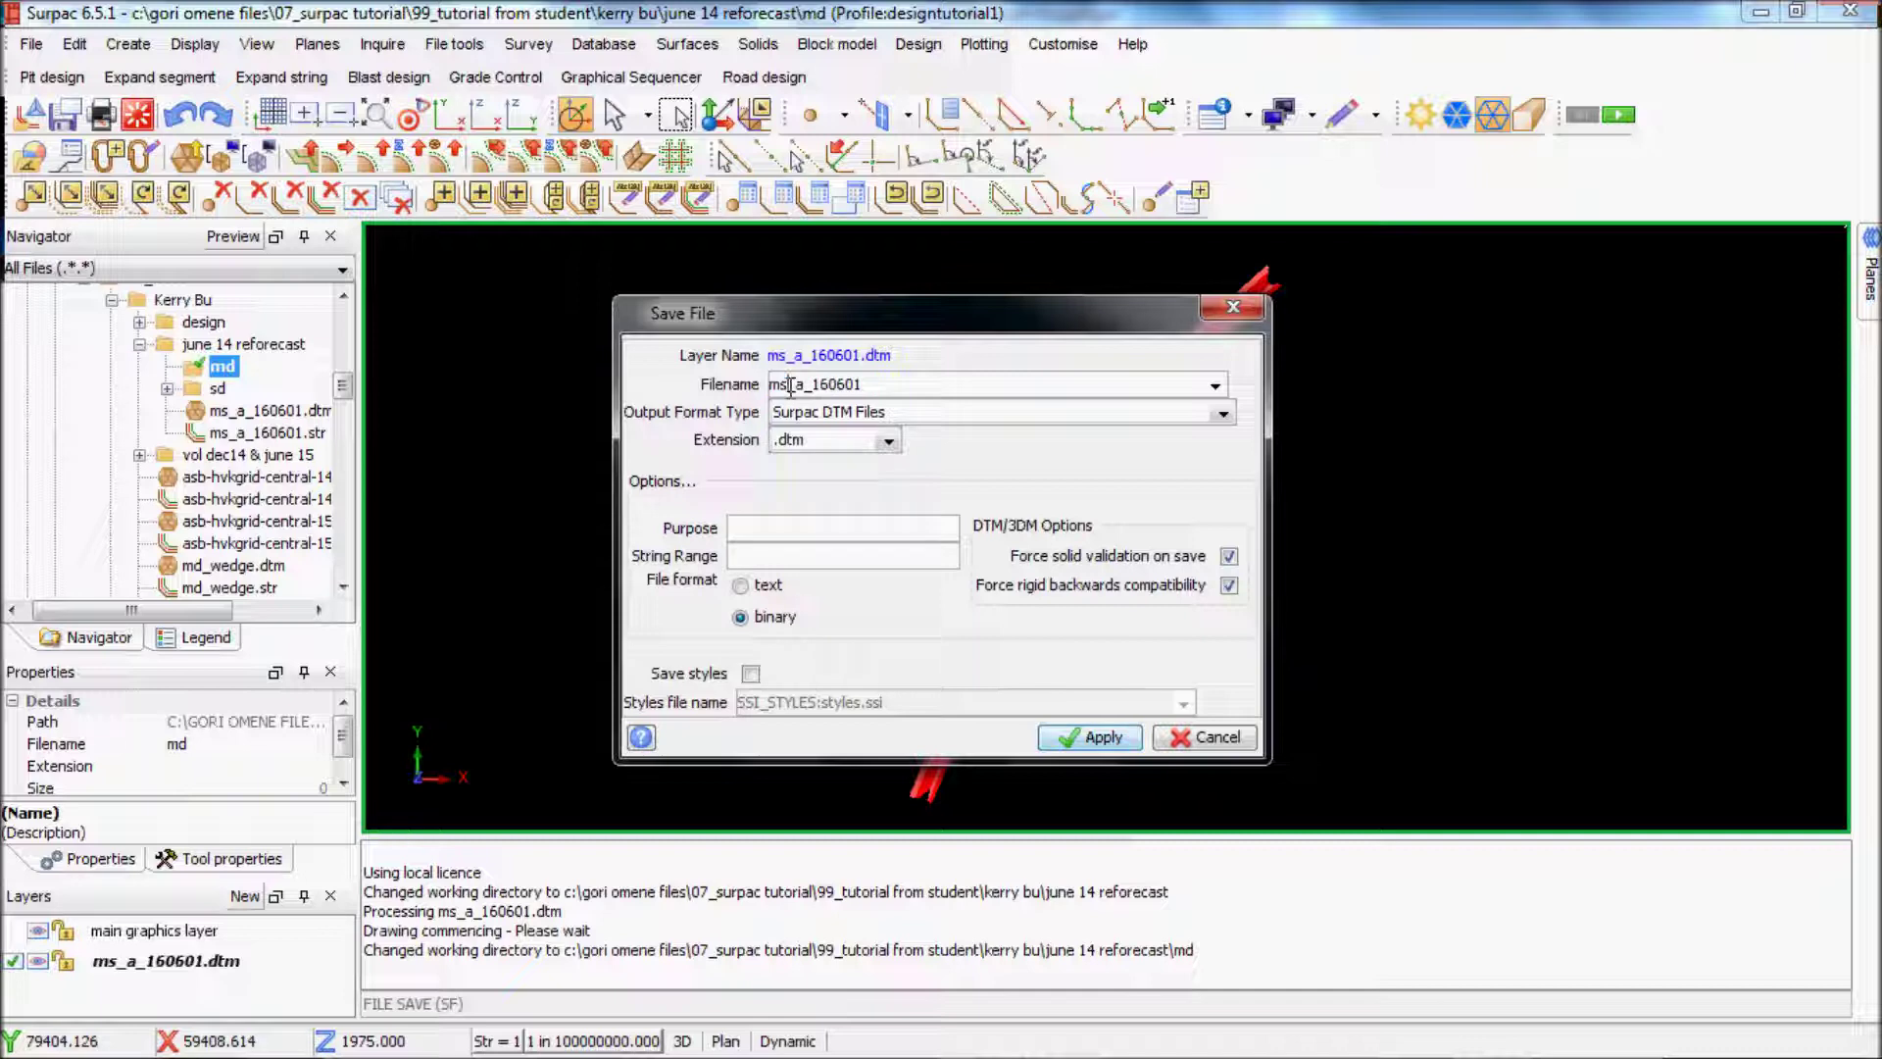
click(791, 387)
key(BackSpace)
text(d)
click(1103, 736)
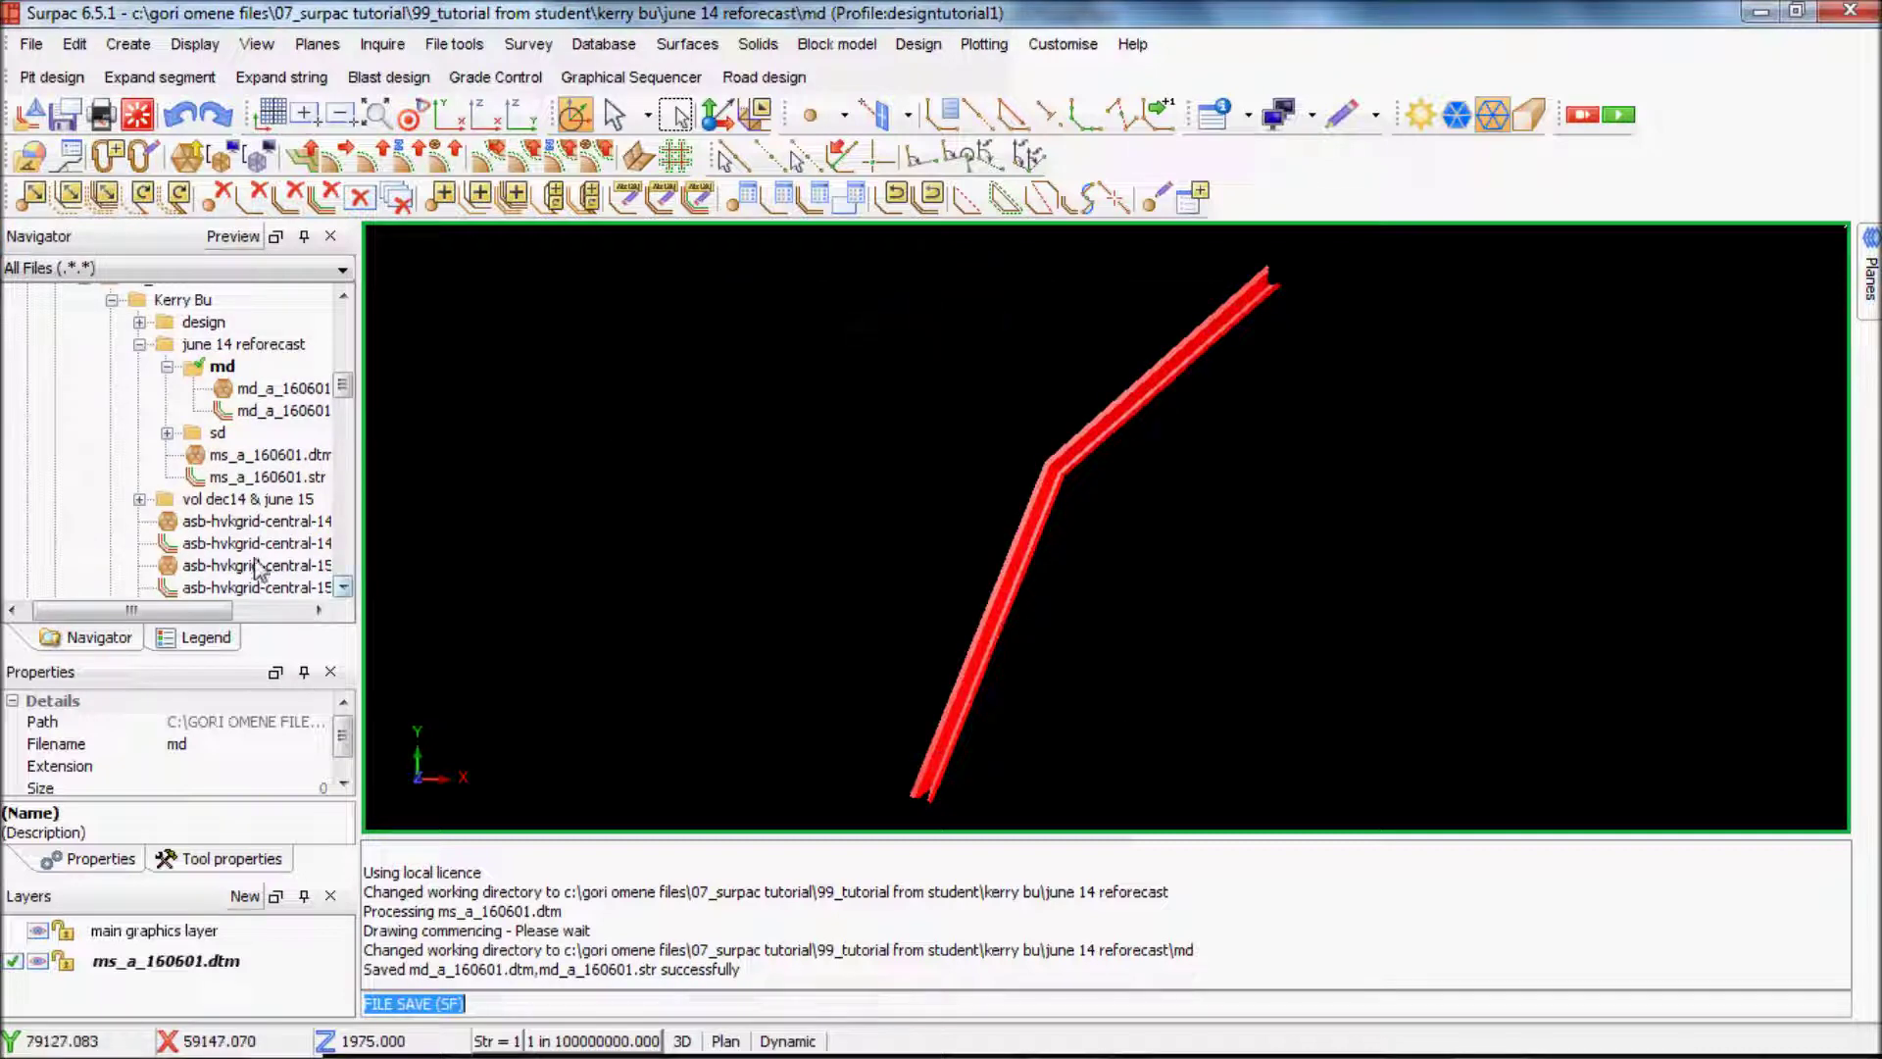
Clear the graphics and delete the misnamed ms_a_160601.dtm and ms_a_160601.str from the june 14 reforecast folder.
click(258, 457)
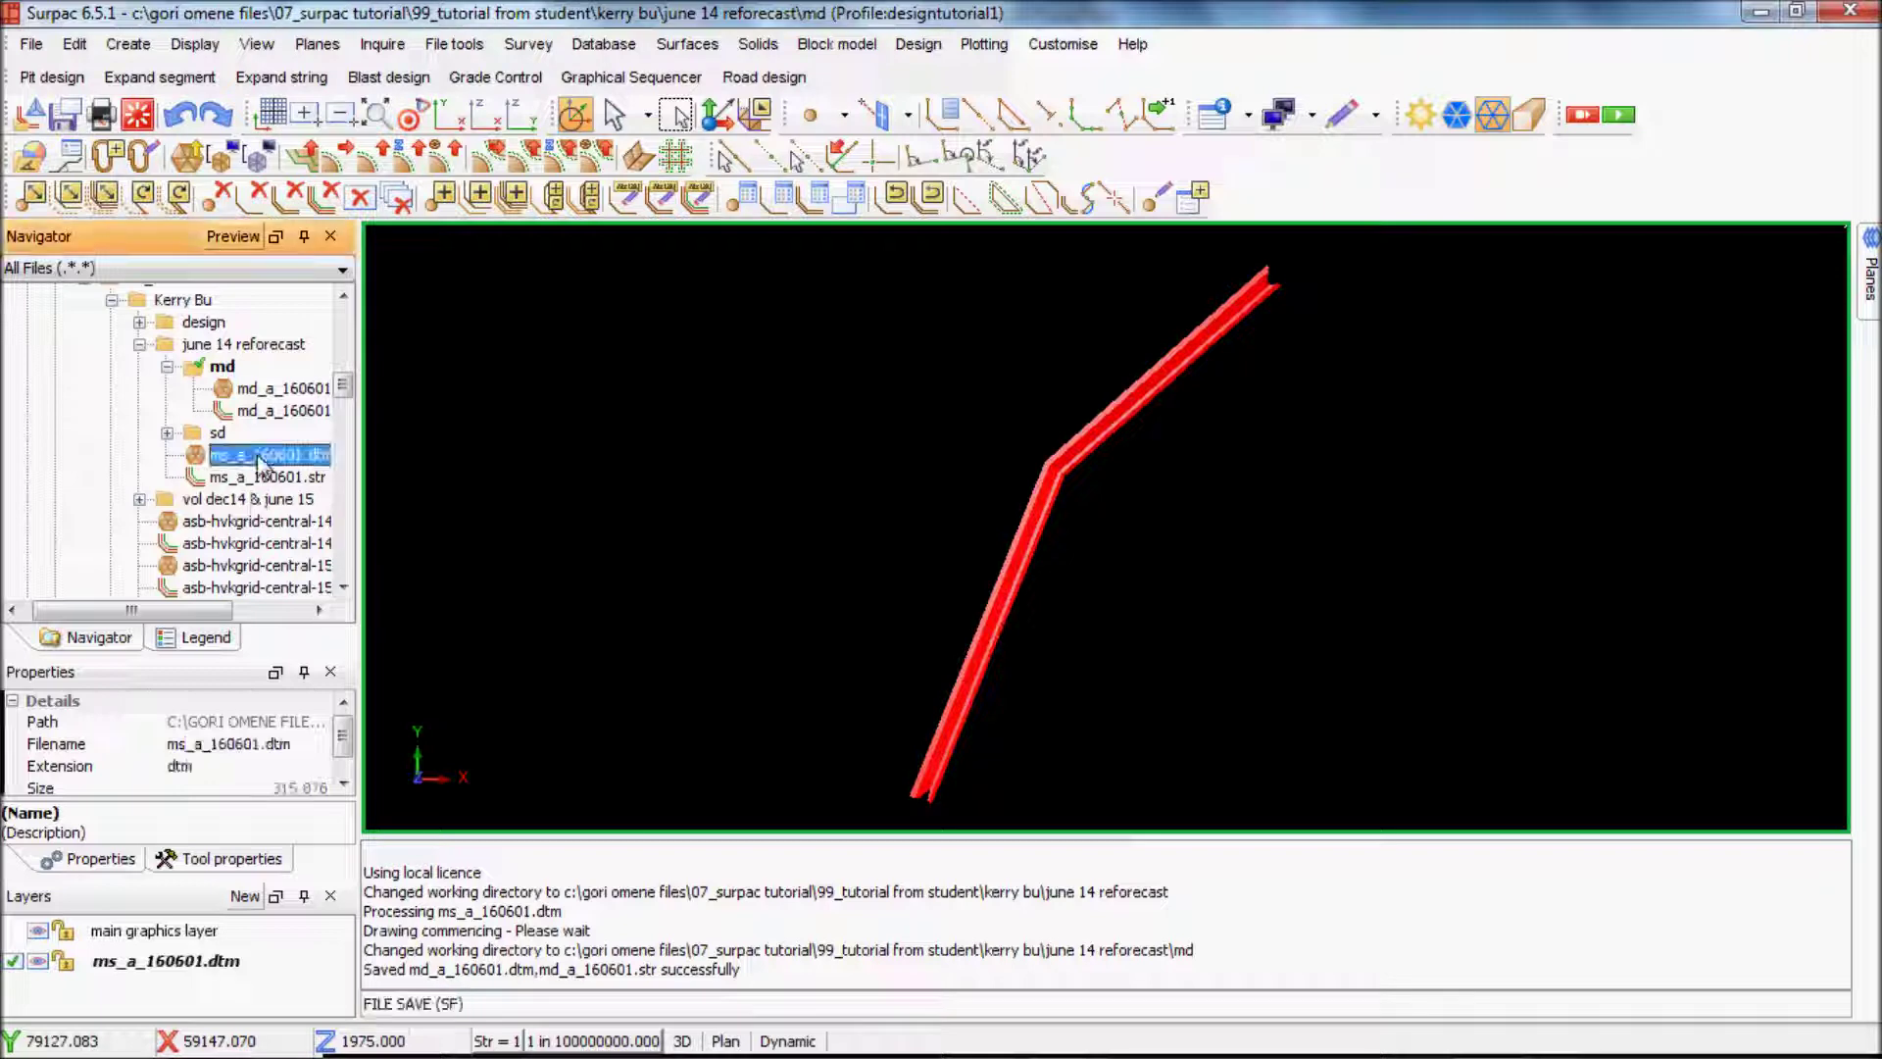
click(137, 116)
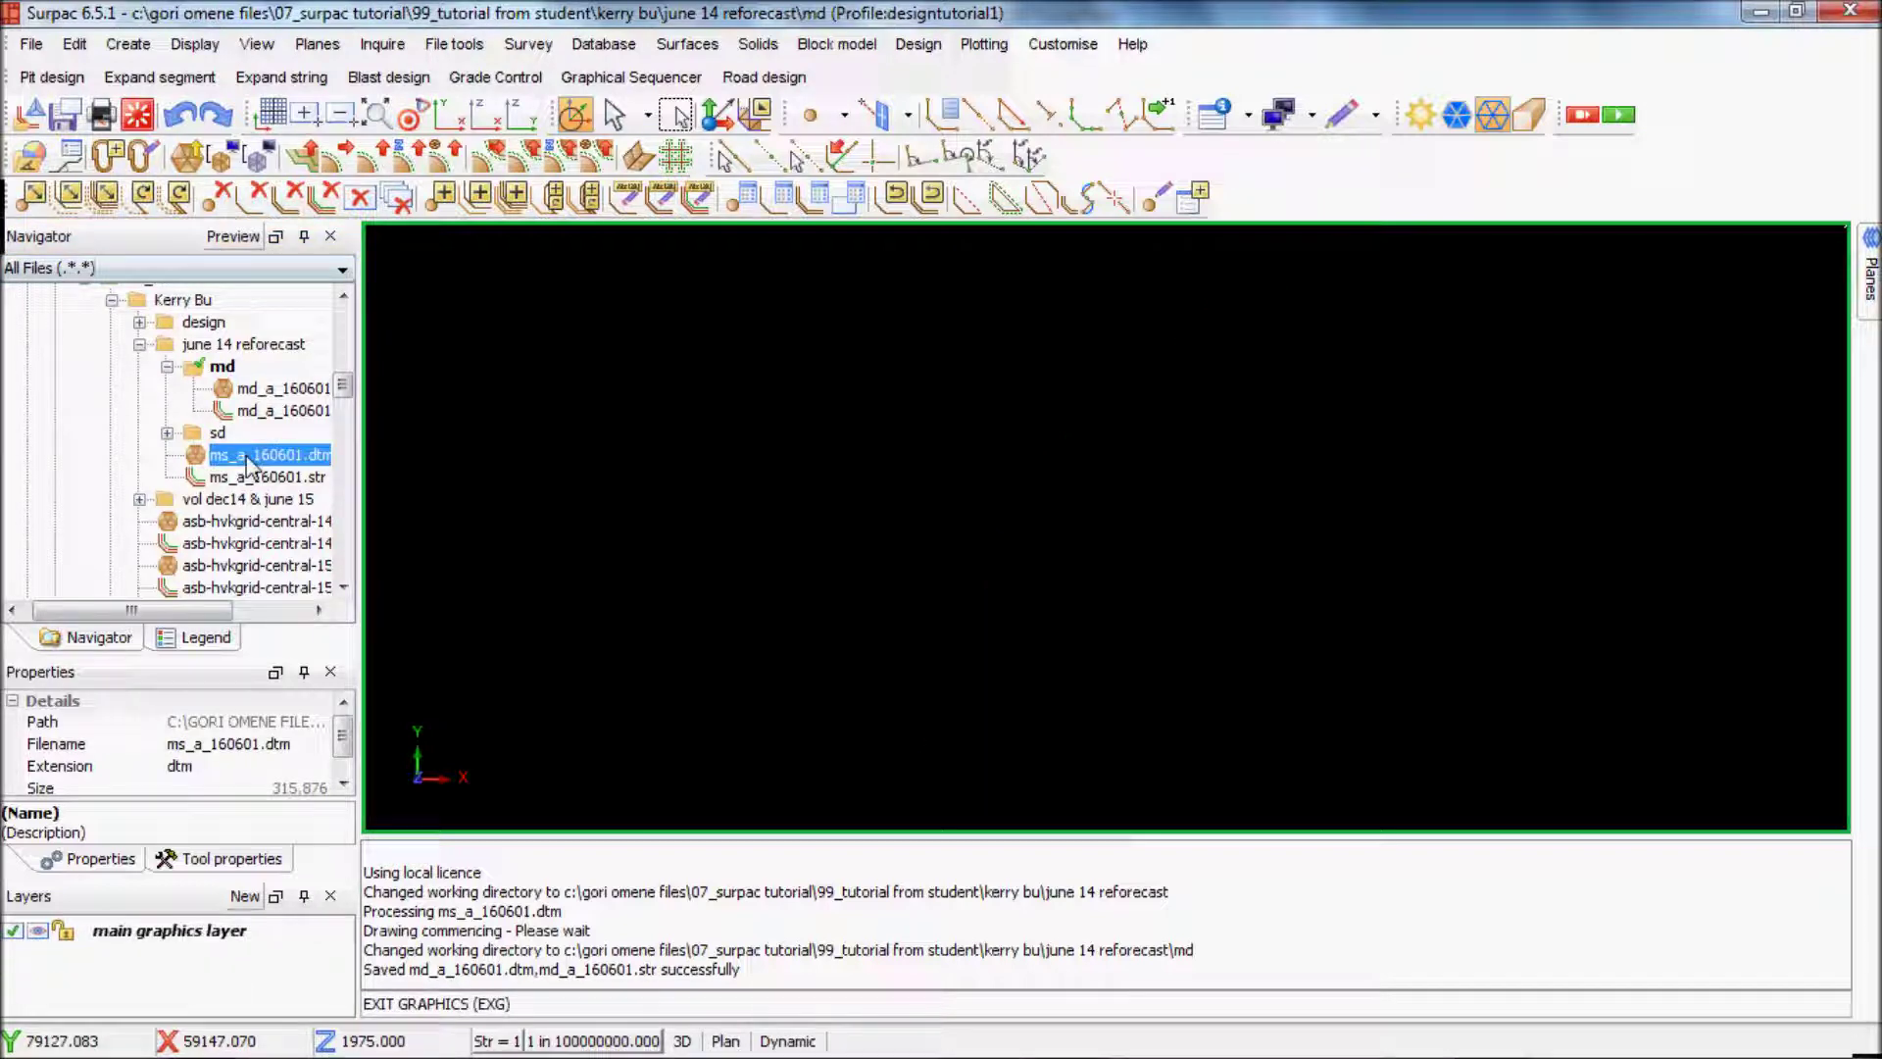
right_click(251, 453)
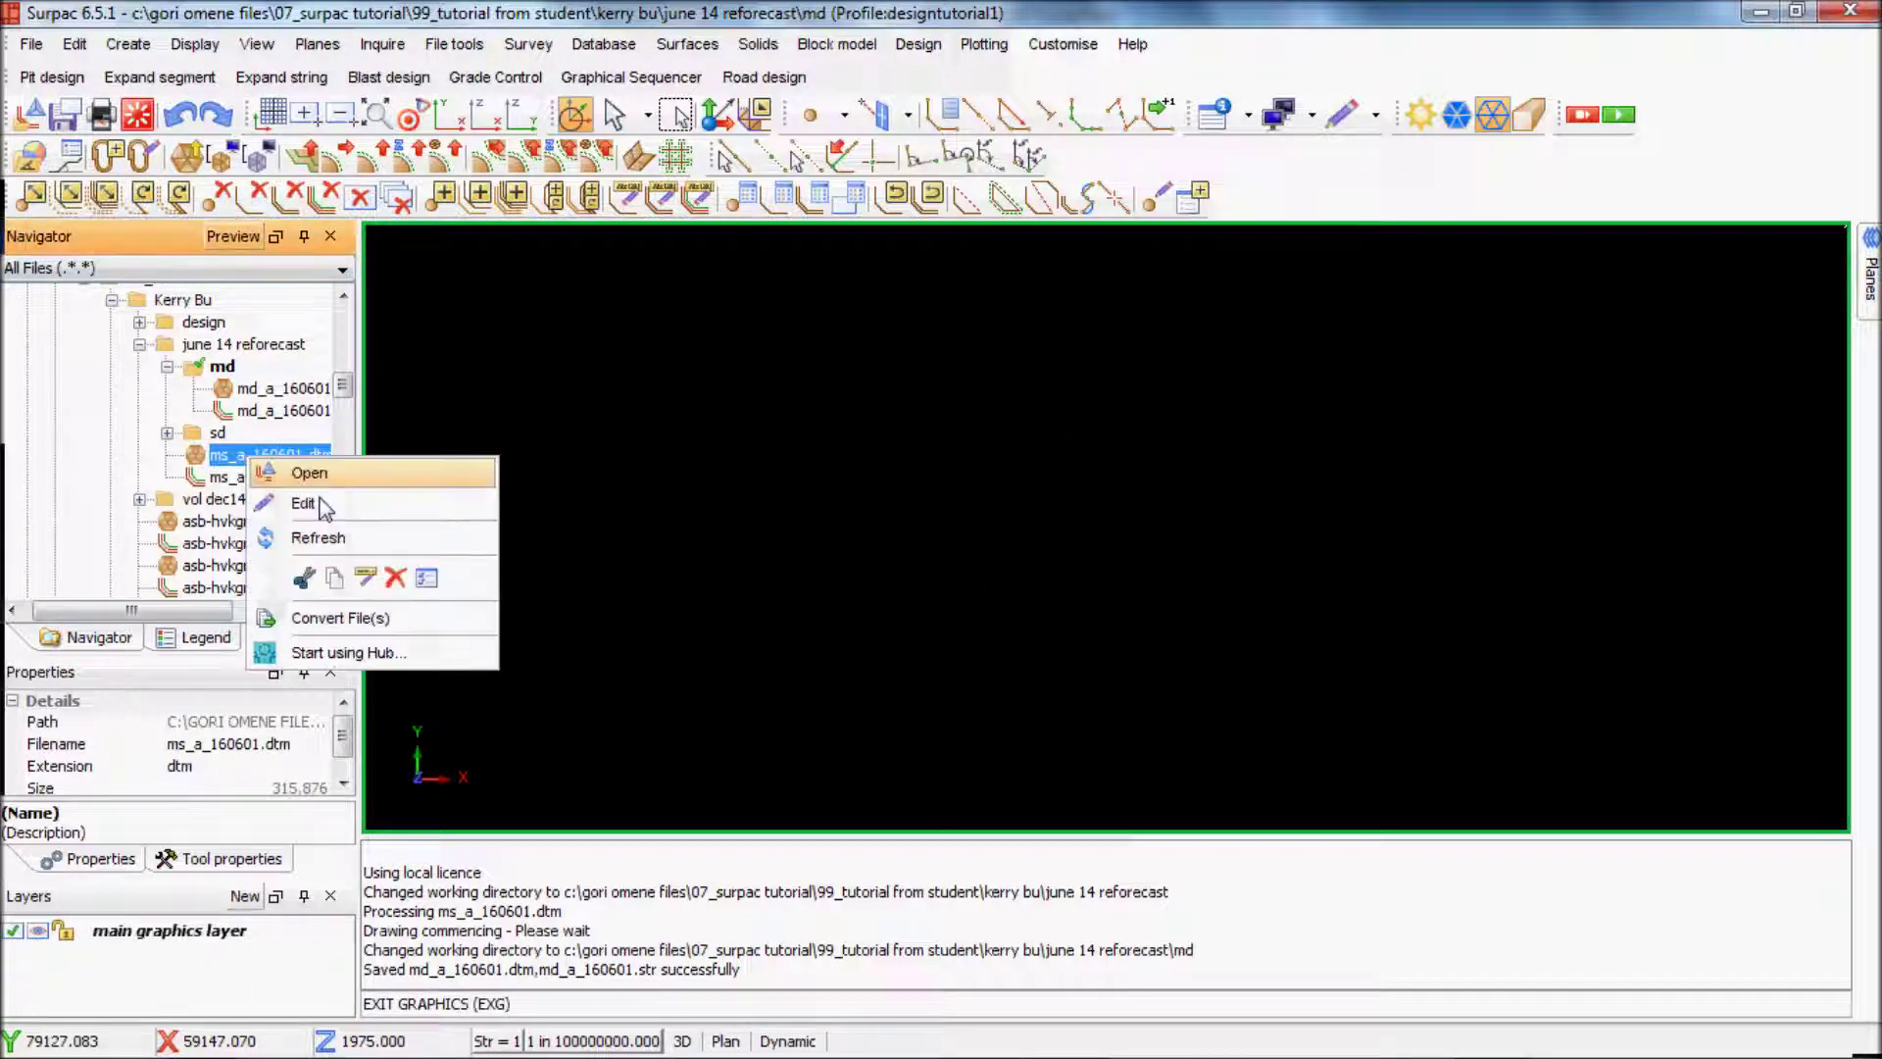
click(396, 579)
click(1040, 655)
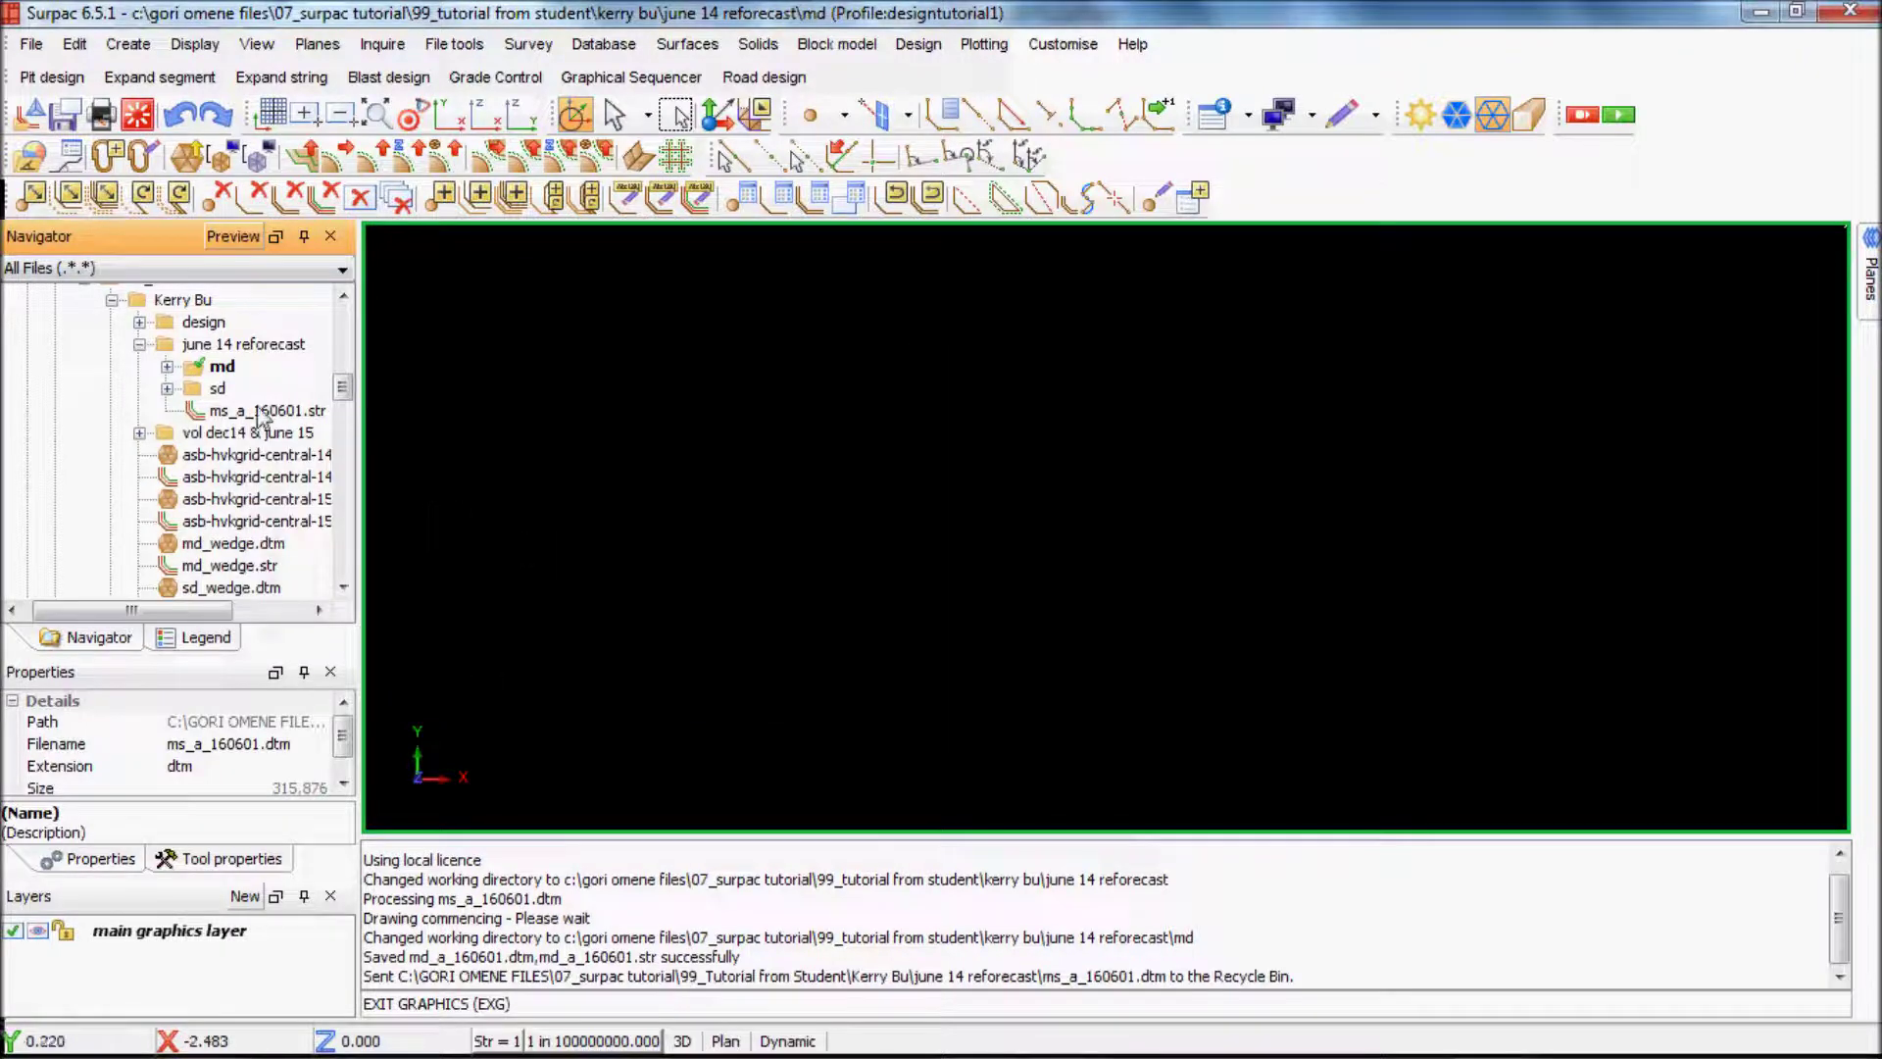
click(260, 413)
right_click(260, 413)
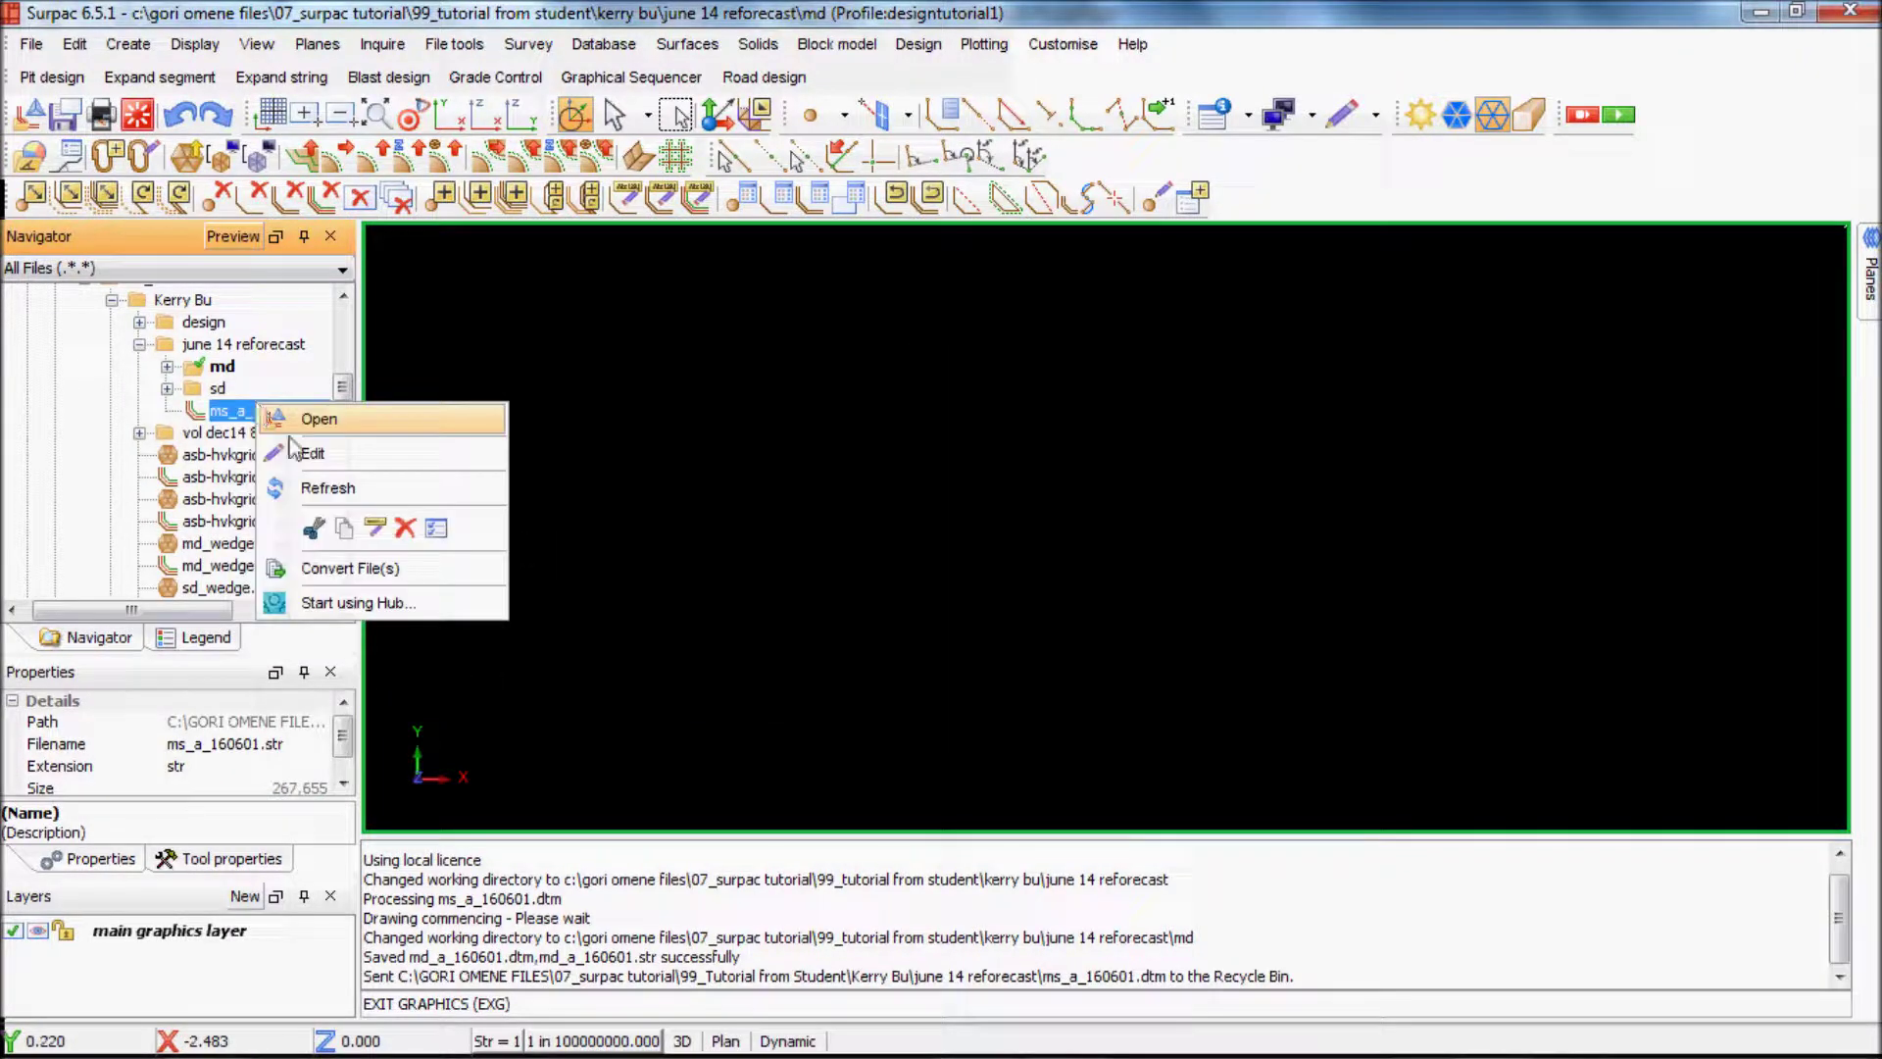
click(402, 529)
key(Return)
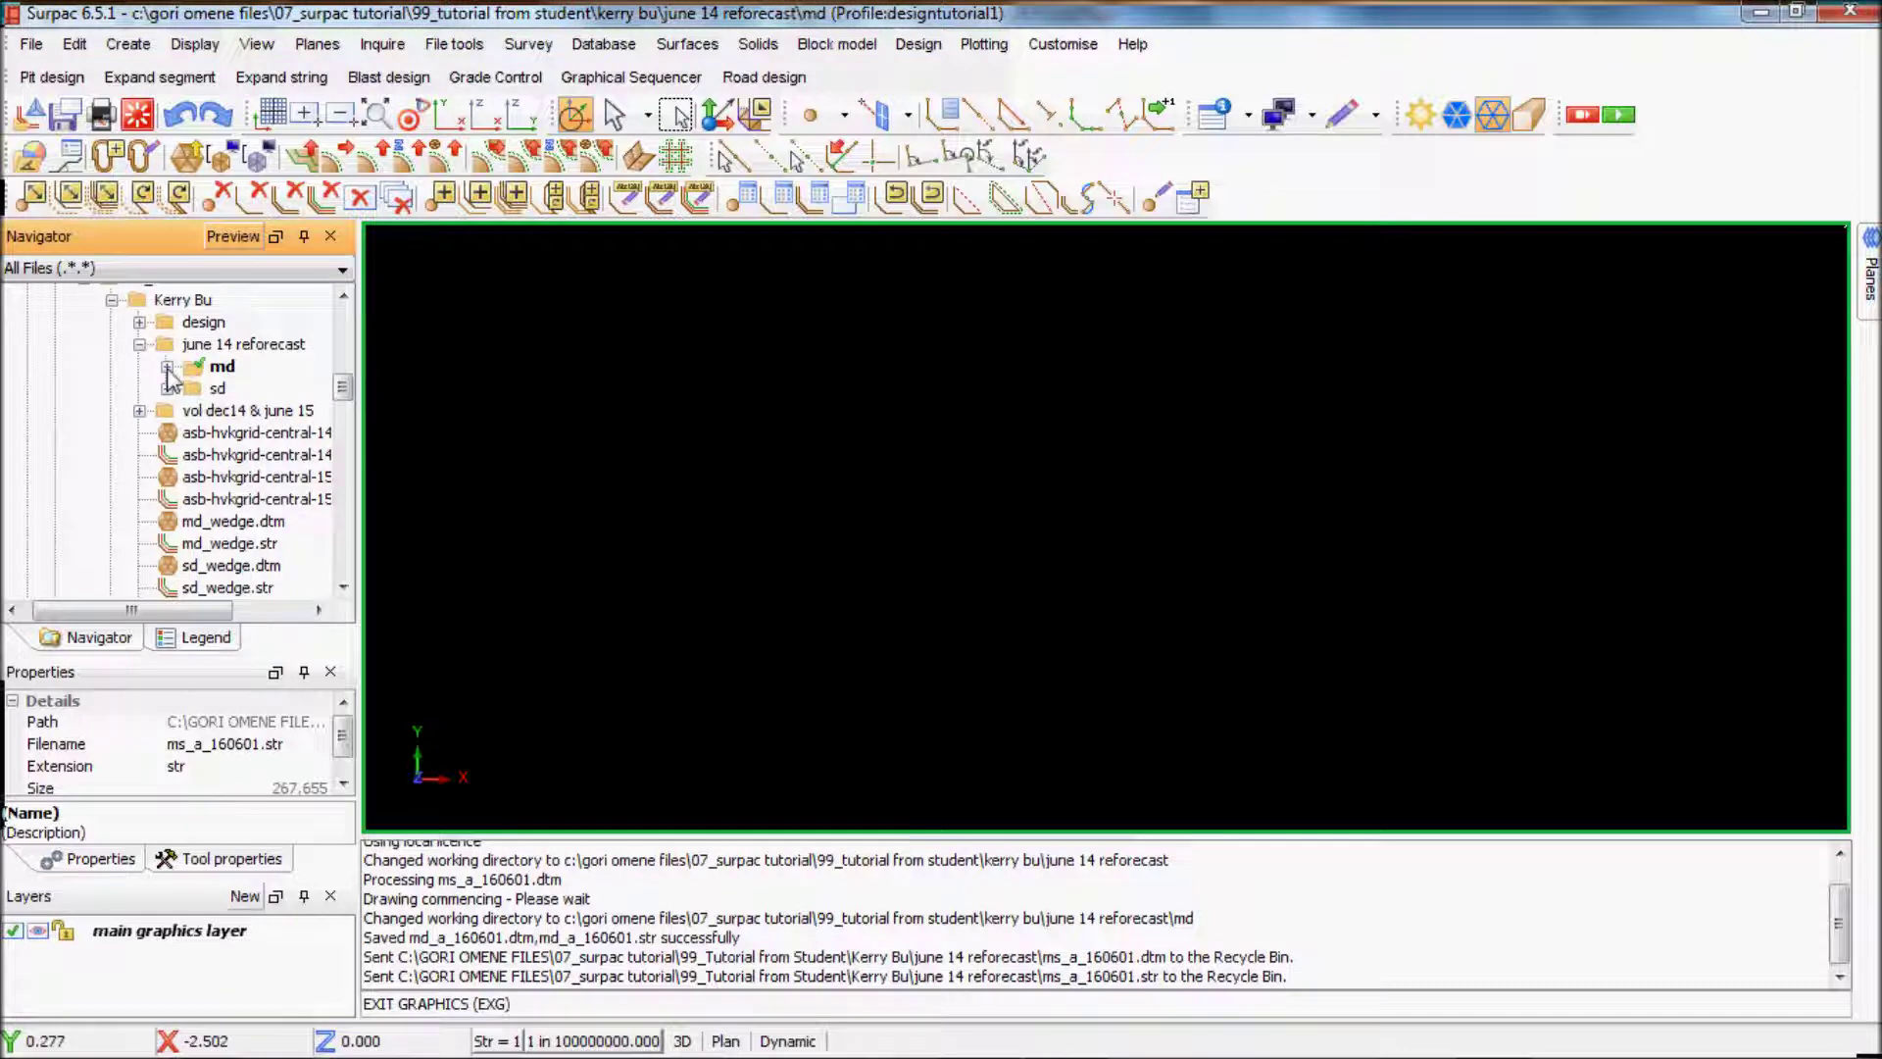
Load md_a_160601.dtm from the md folder and rotate it into an oblique 3D view.
click(167, 366)
drag(265, 389, 982, 410)
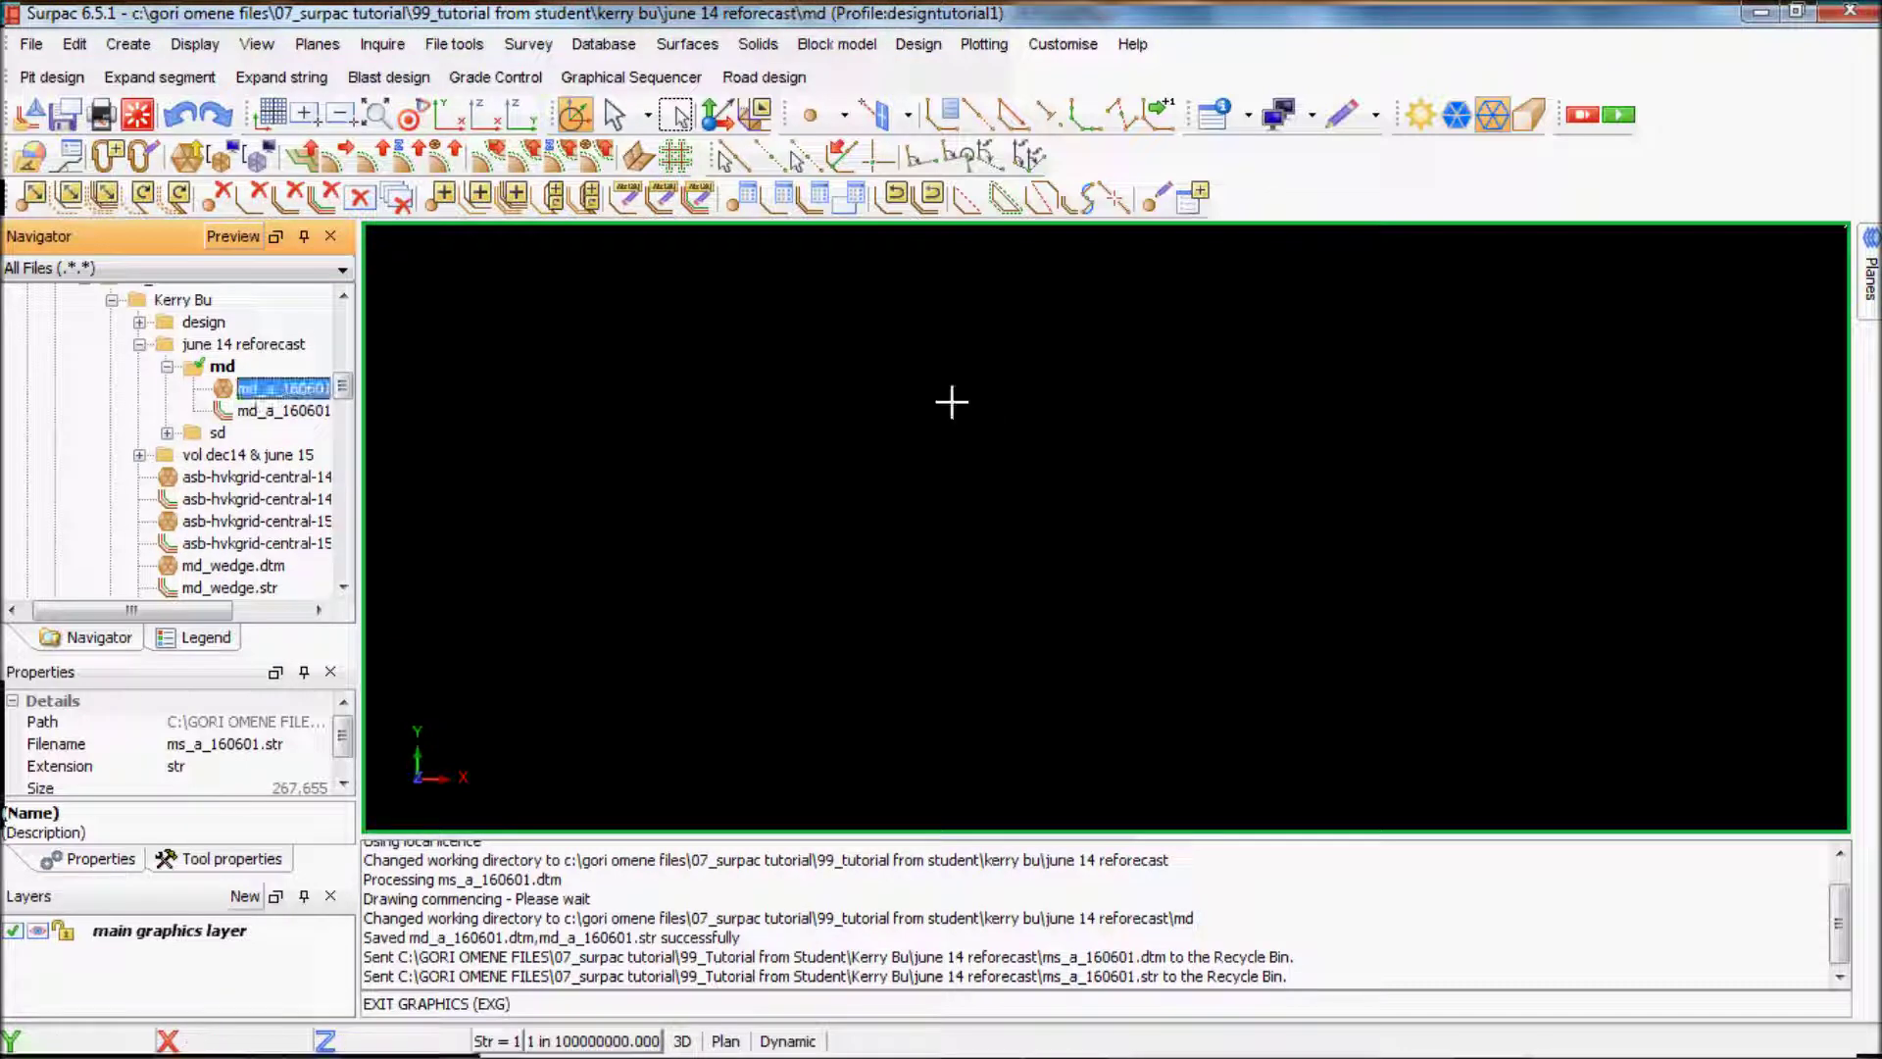
middle_drag(983, 410, 932, 386)
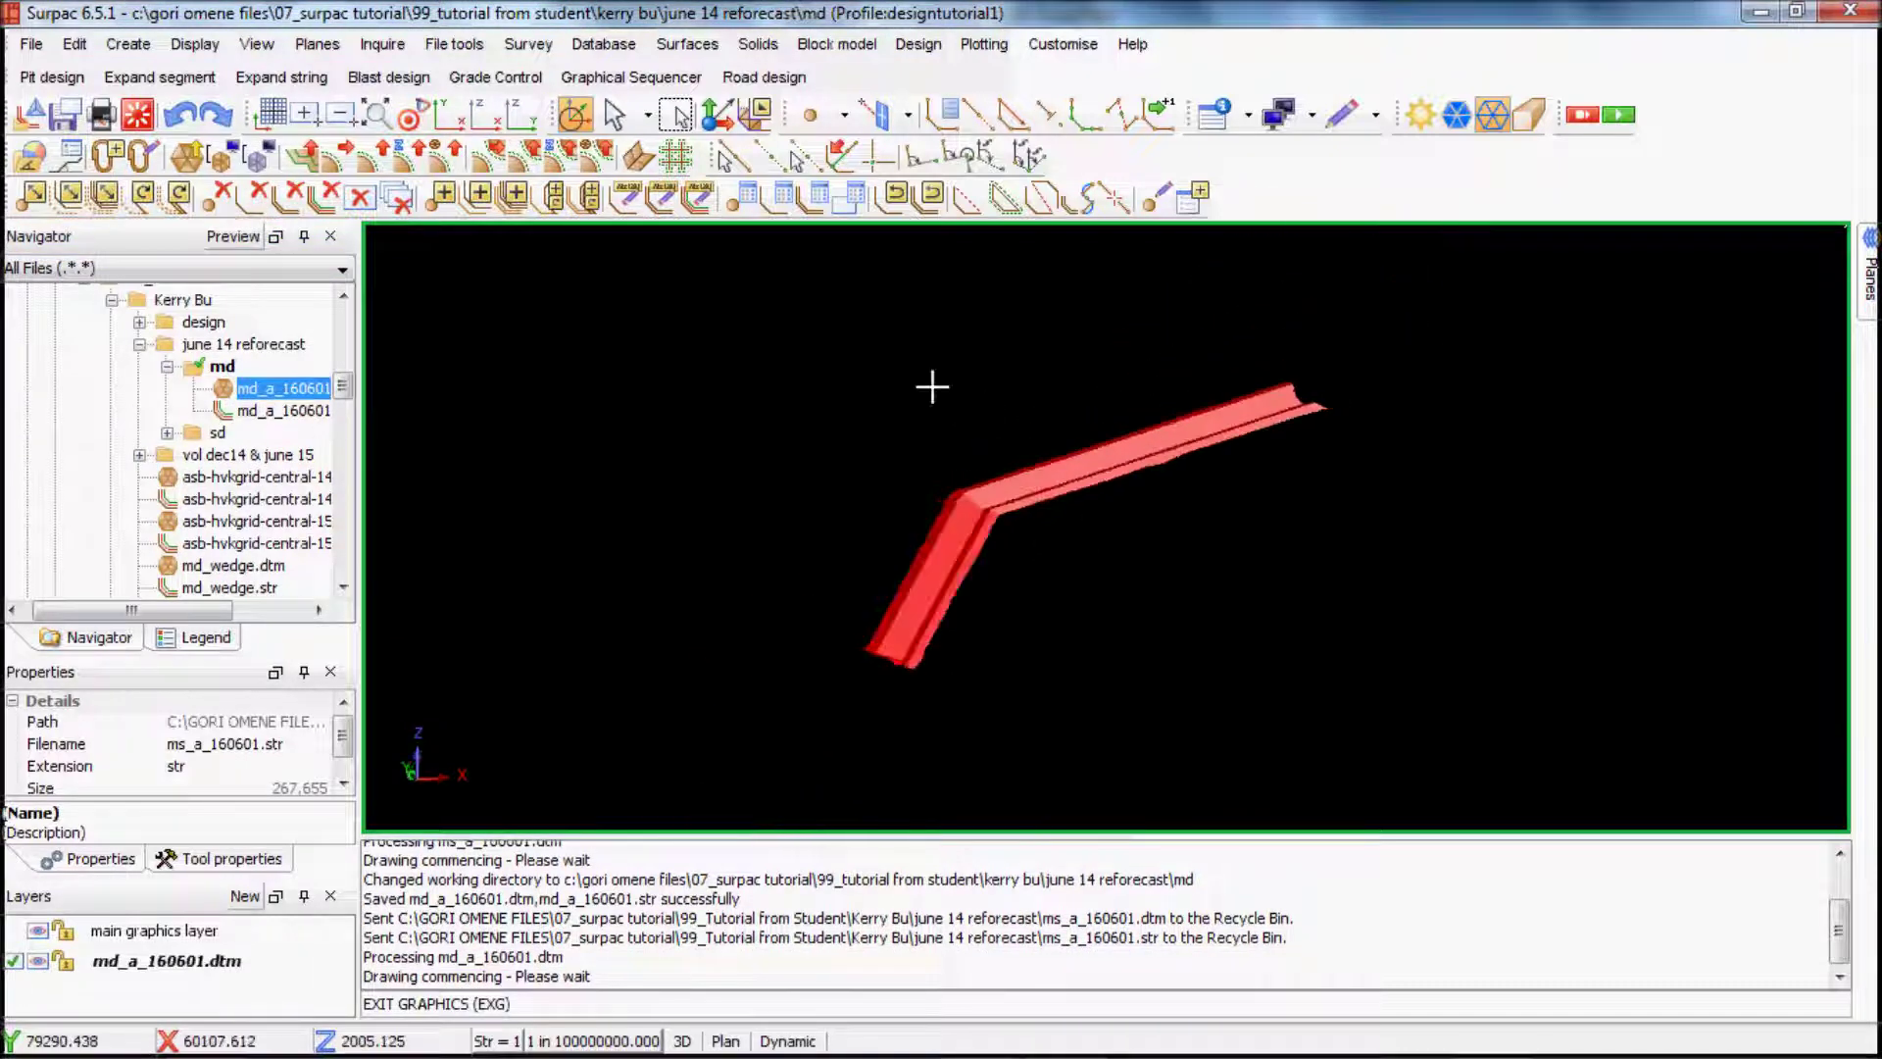
Validate the md_a_160601.dtm solid with report file val, autocorrection enabled and valid objects set to solid, then close the report.
click(758, 44)
mouse_move(814, 221)
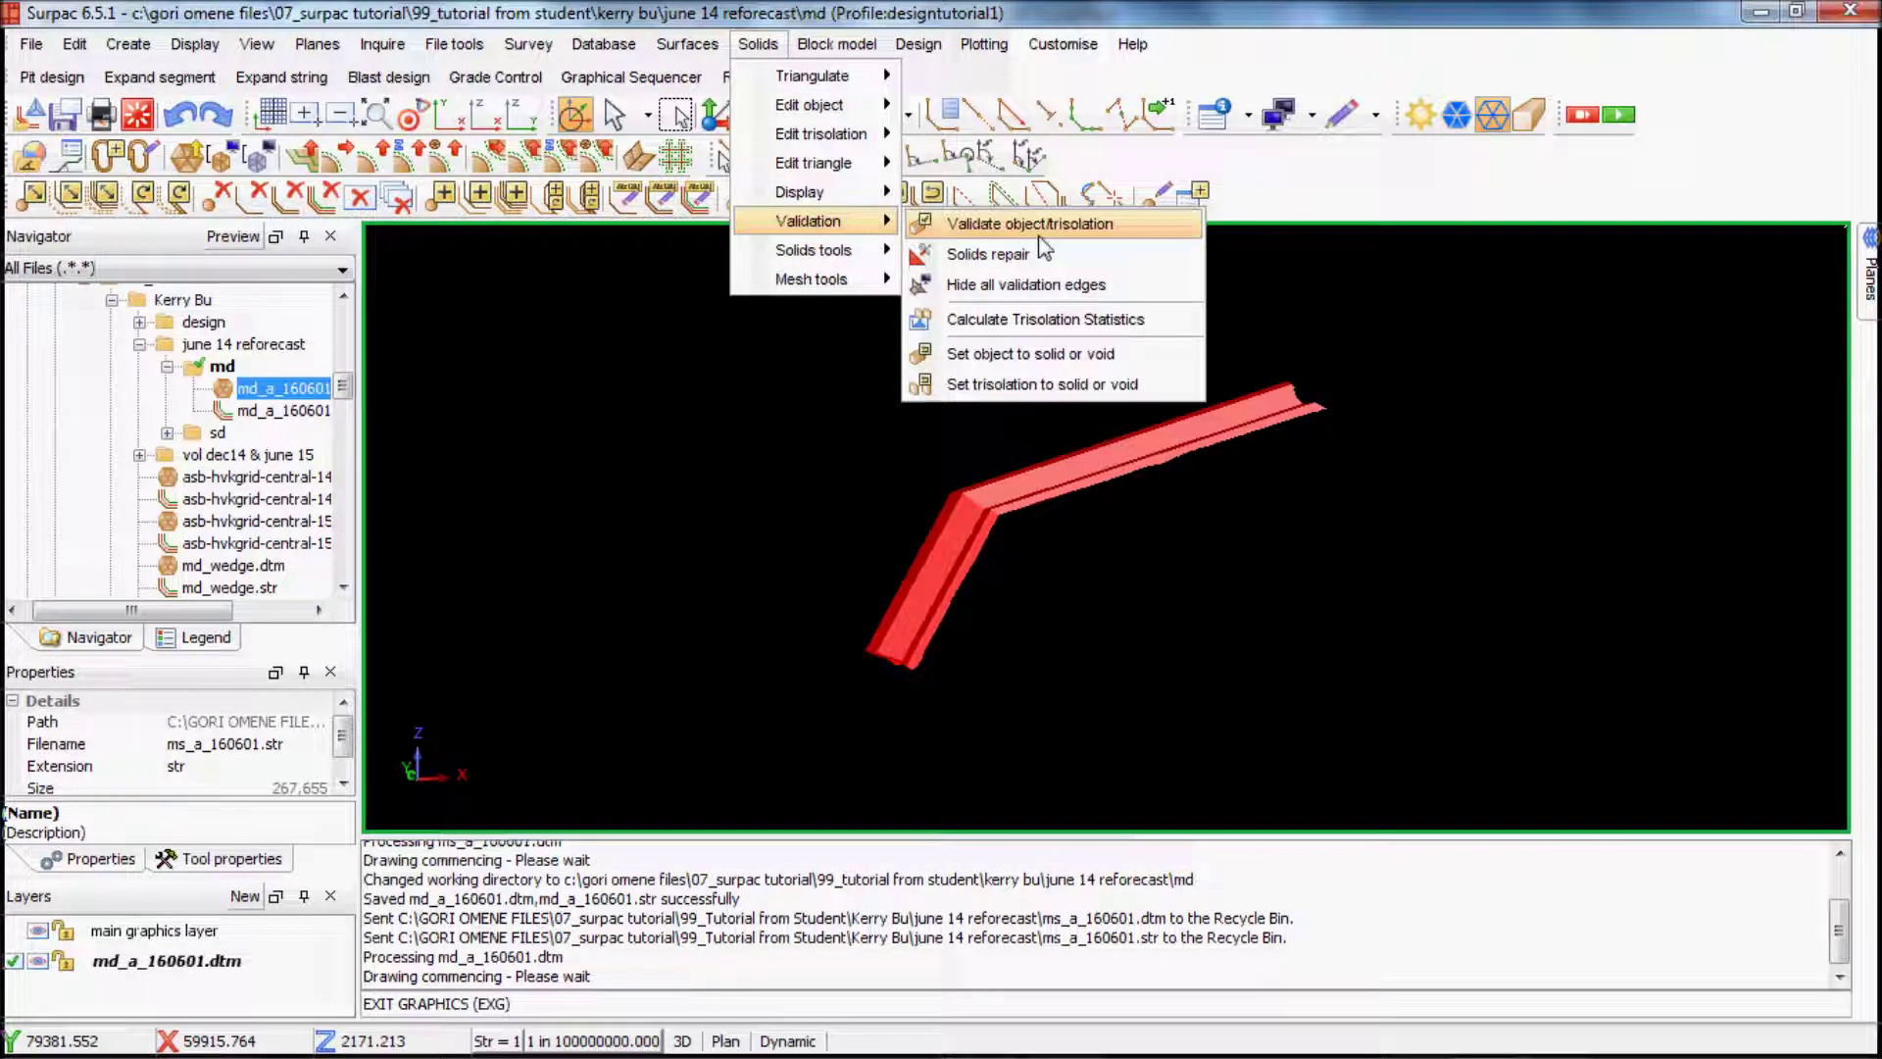
click(1030, 222)
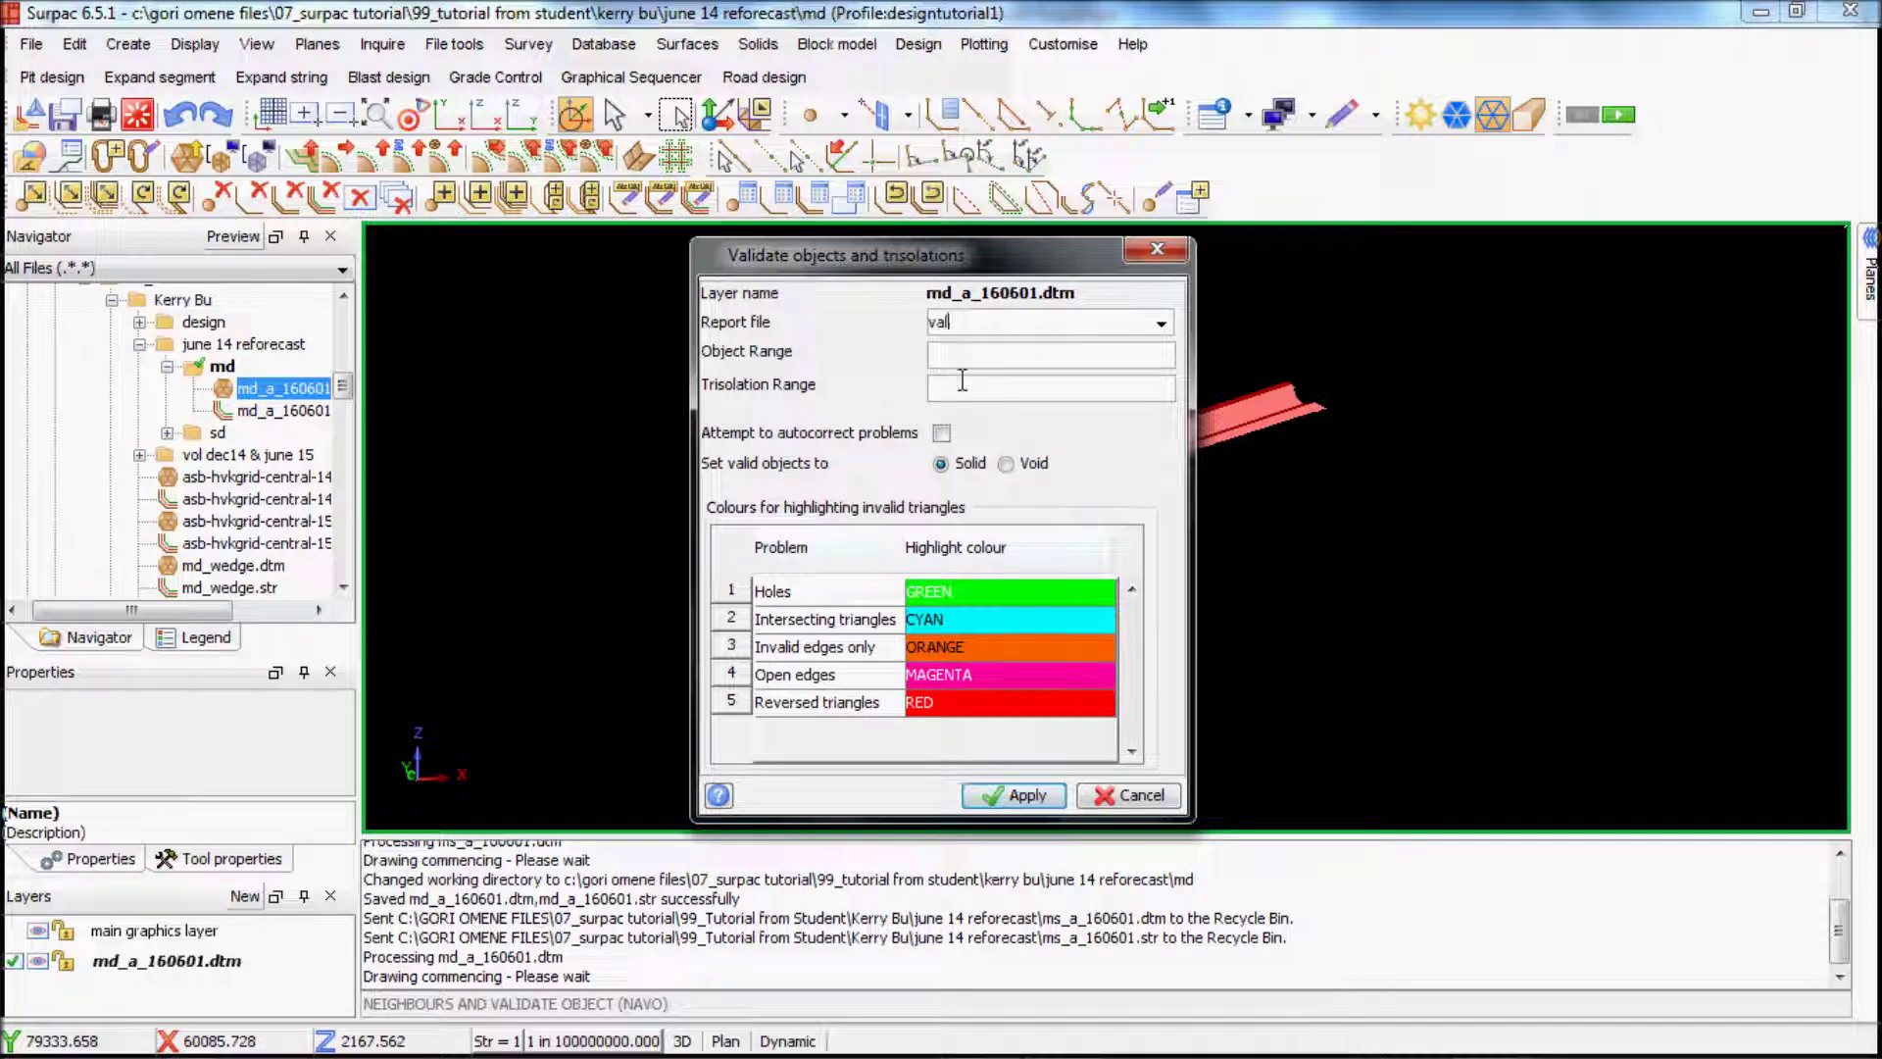
click(941, 433)
click(1018, 789)
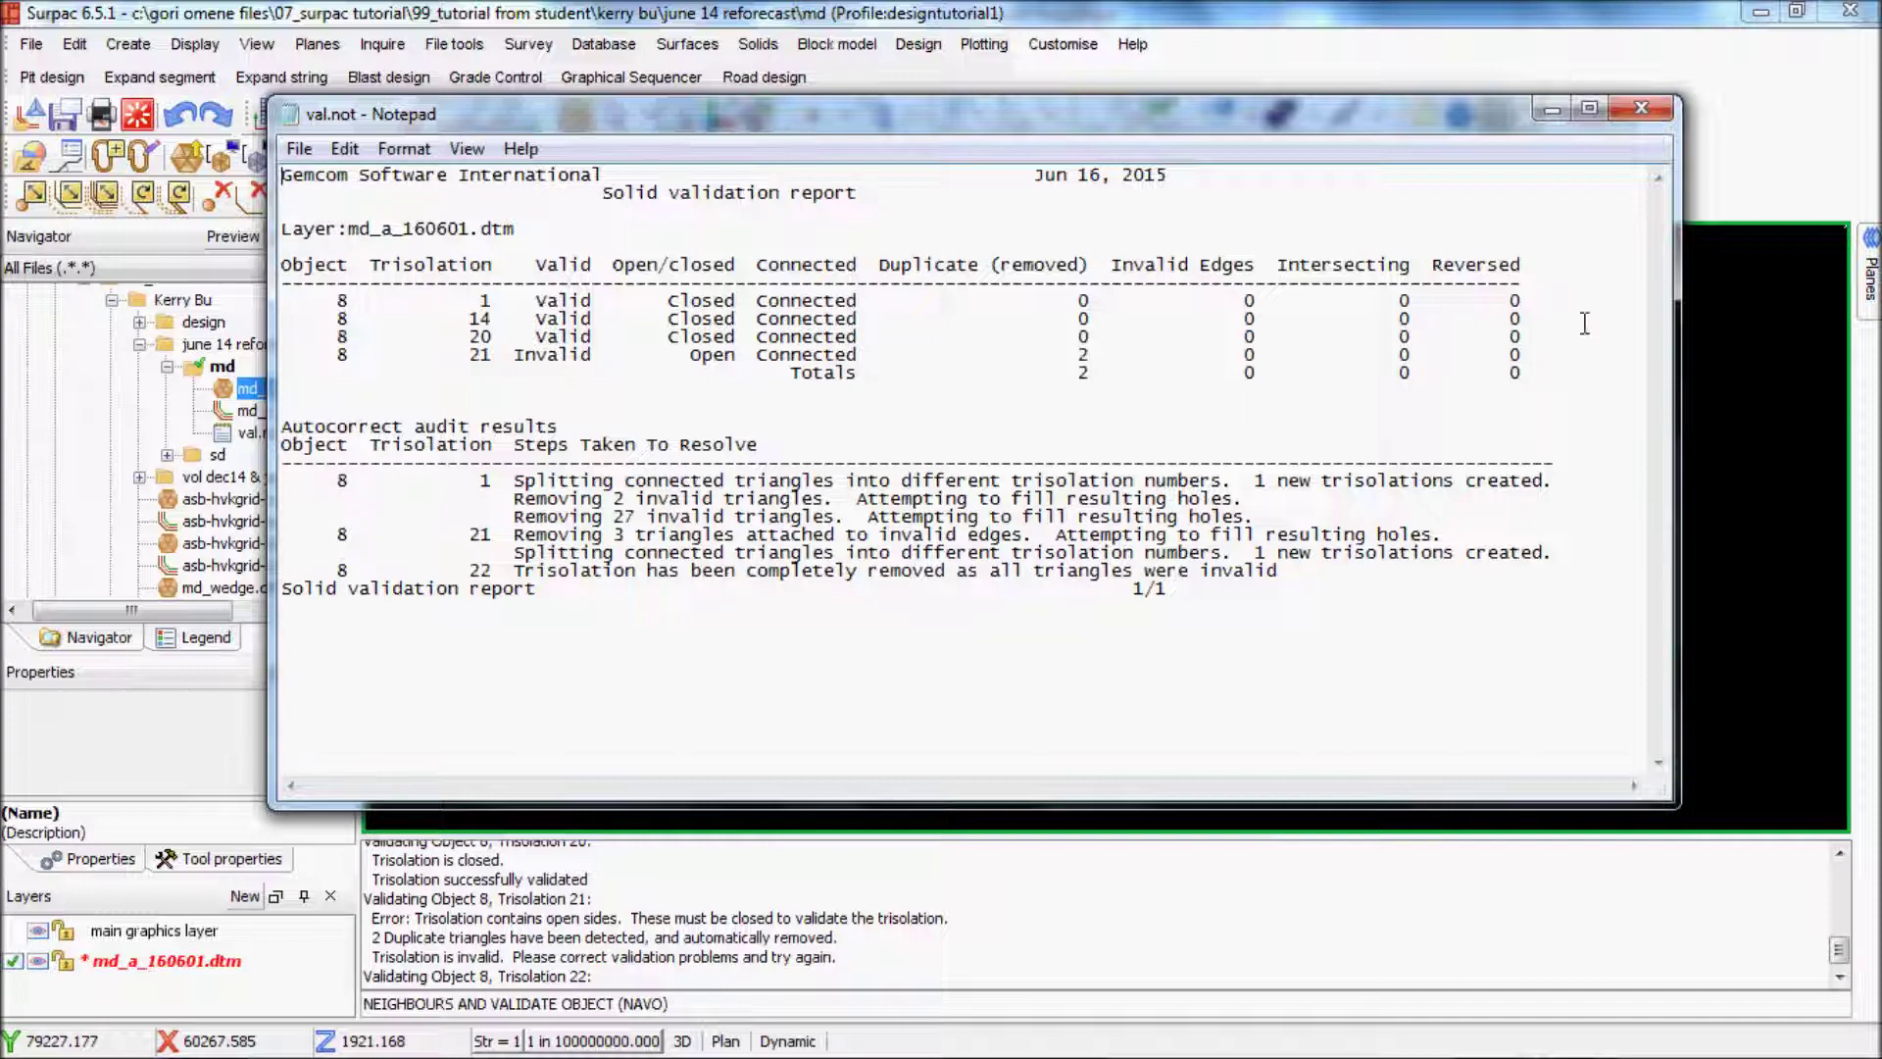
click(1643, 109)
Examine the short arm of the validated solid and window-select the tiny stray fragment beside it.
scroll(1029, 466, down, 1)
scroll(1006, 590, up, 2)
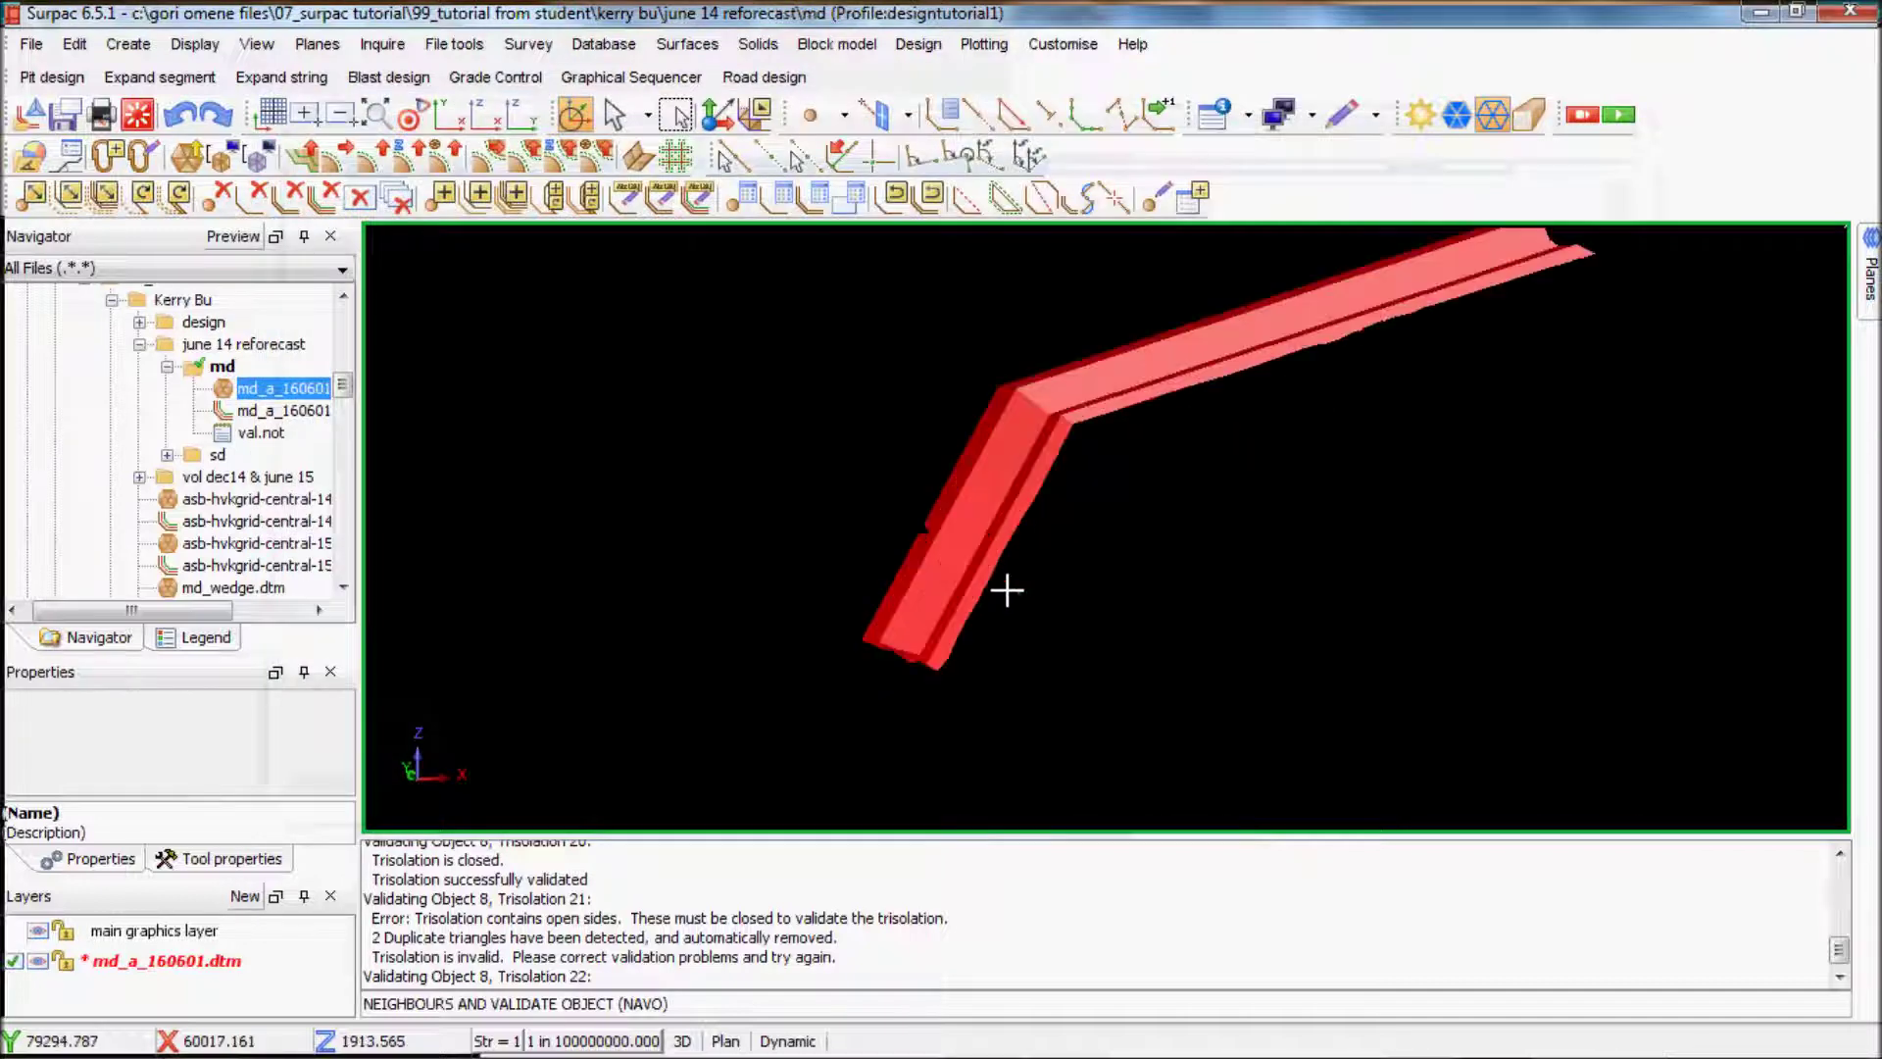
scroll(1007, 591, up, 4)
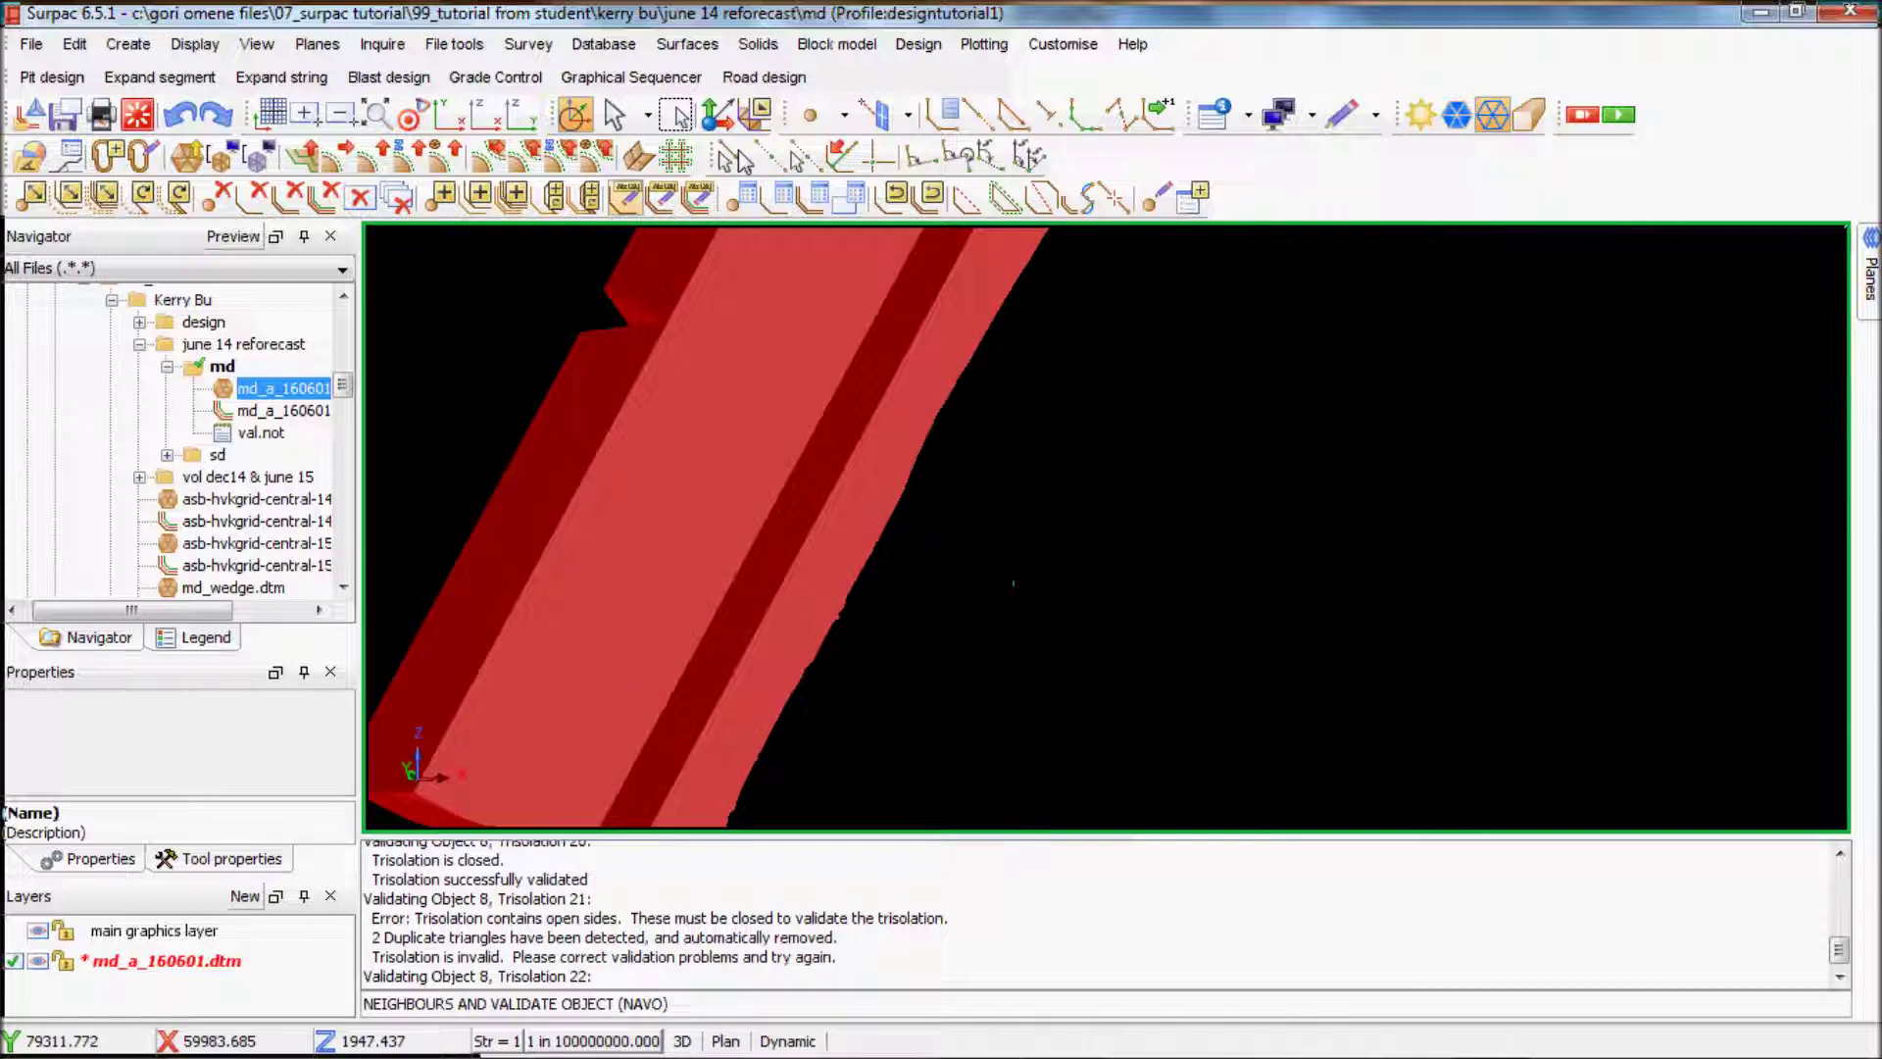
click(675, 115)
drag(1069, 626, 999, 549)
scroll(1022, 594, down, 4)
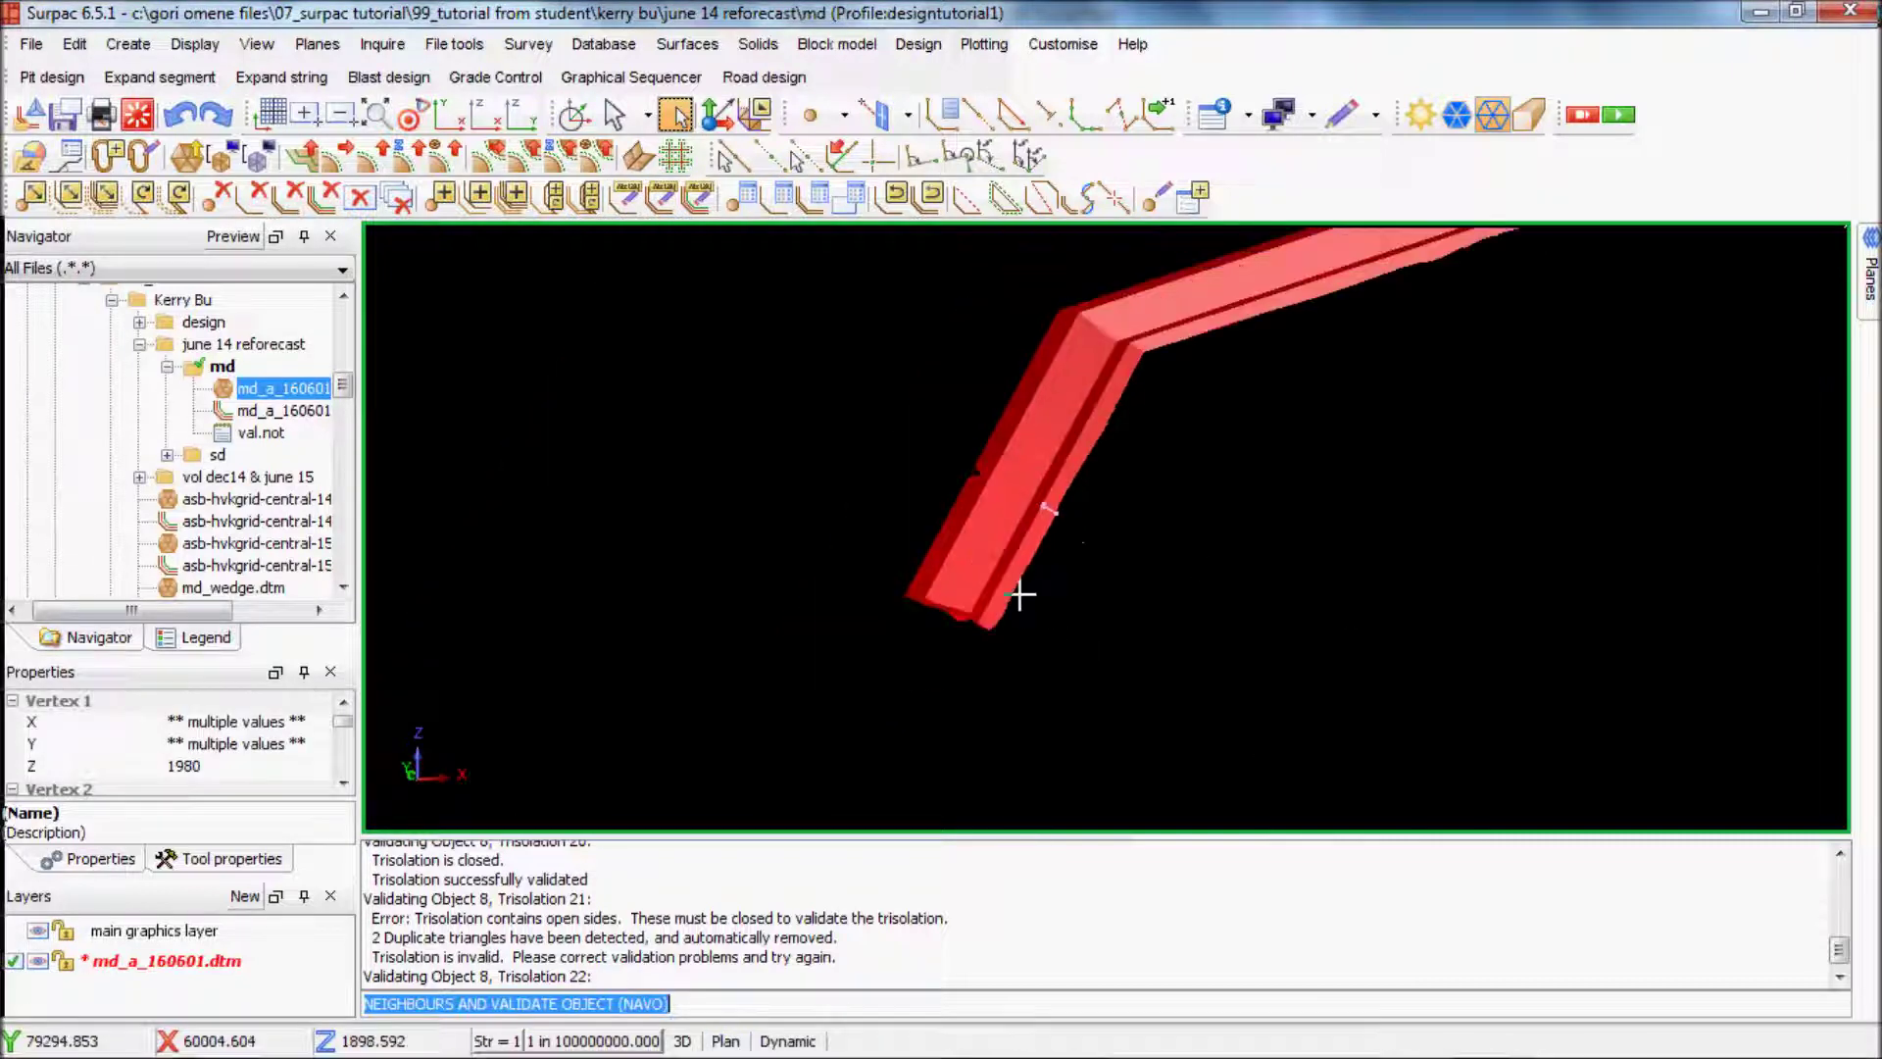
scroll(1020, 595, down, 3)
Save the validated solid, overwriting md_a_160601.dtm and md_a_160601.str.
key(ctrl+s)
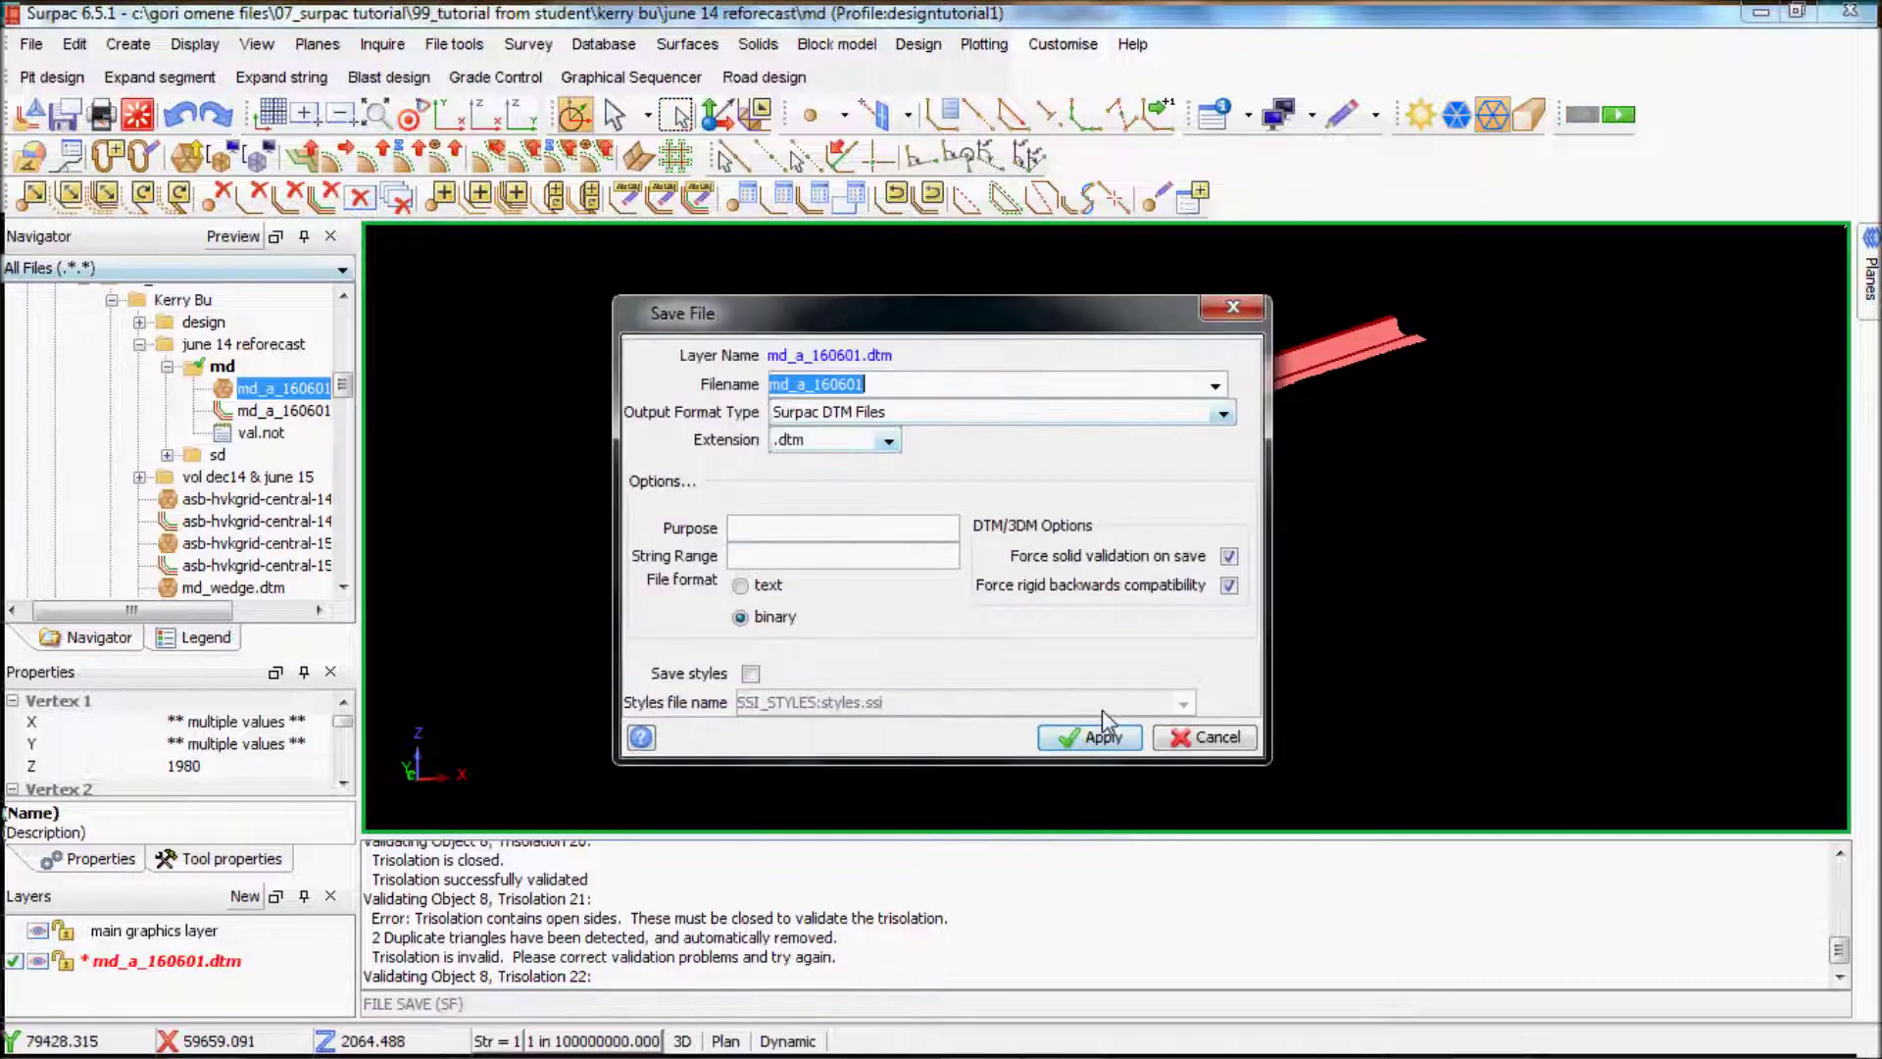
click(1102, 733)
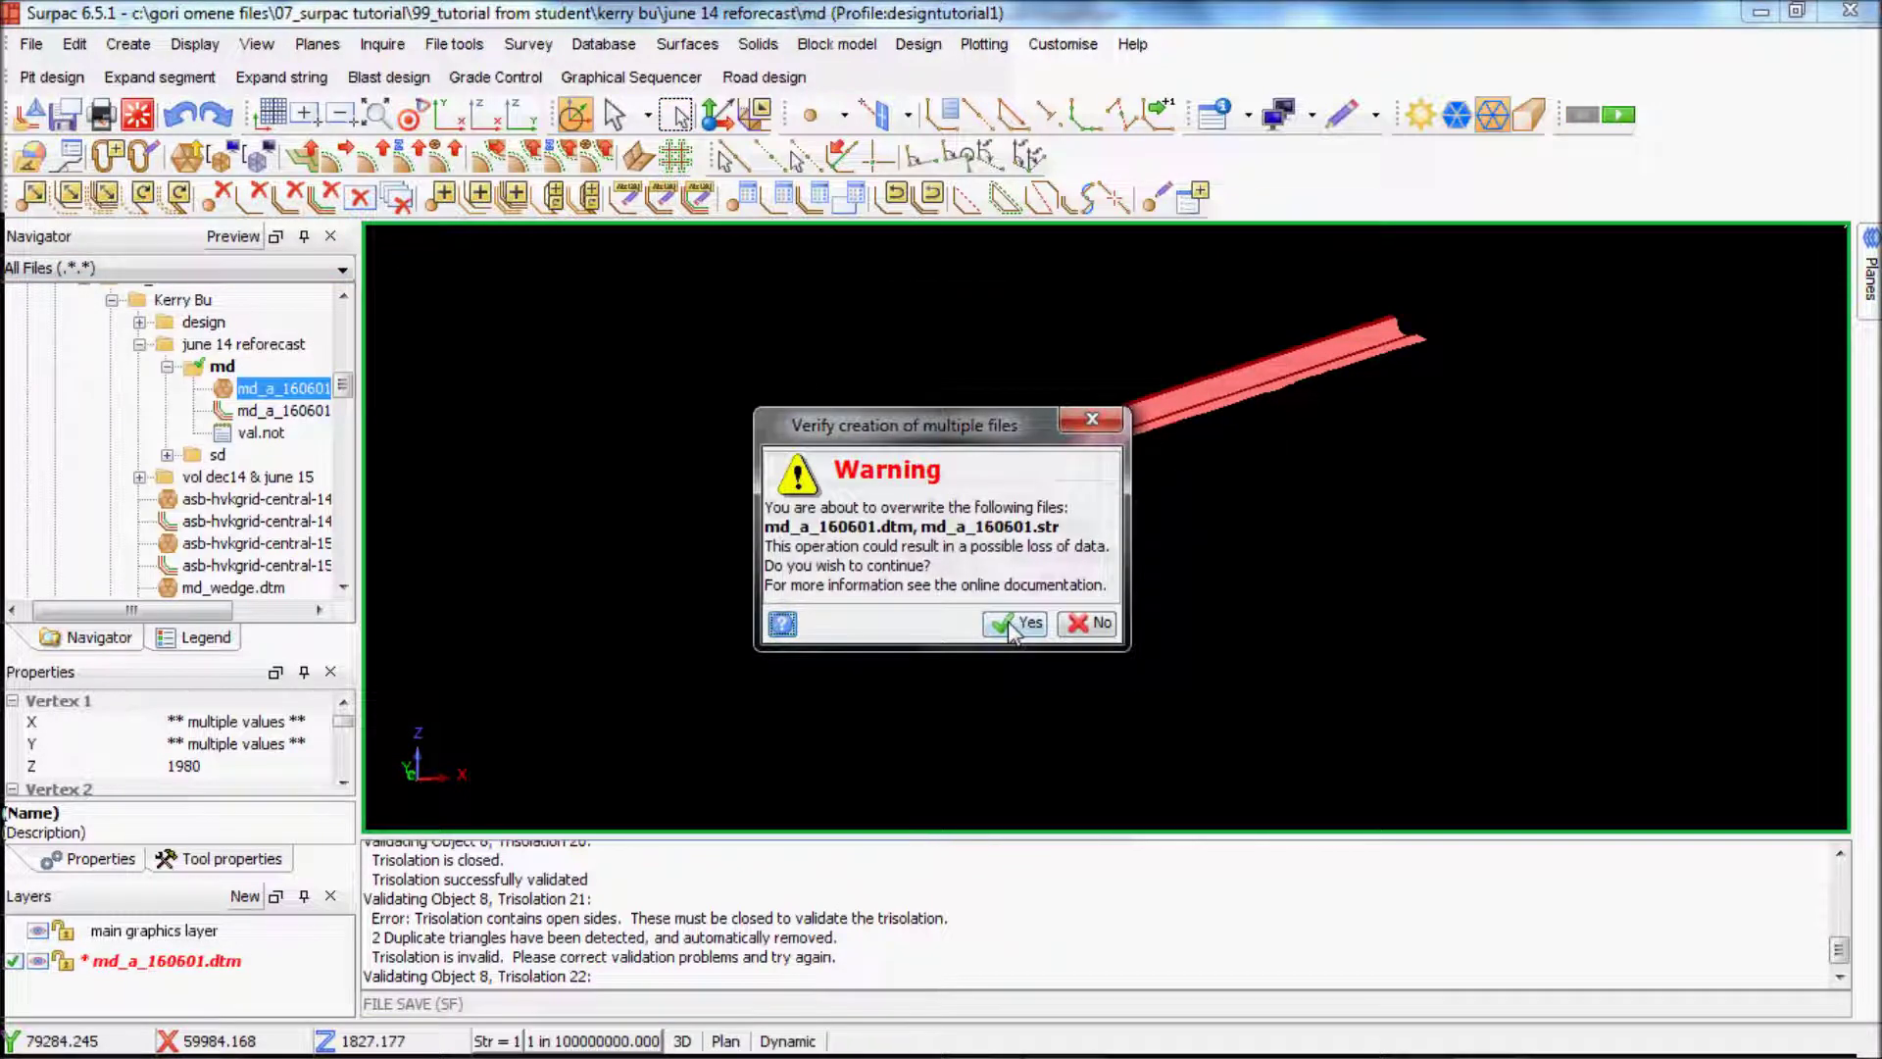
click(1015, 622)
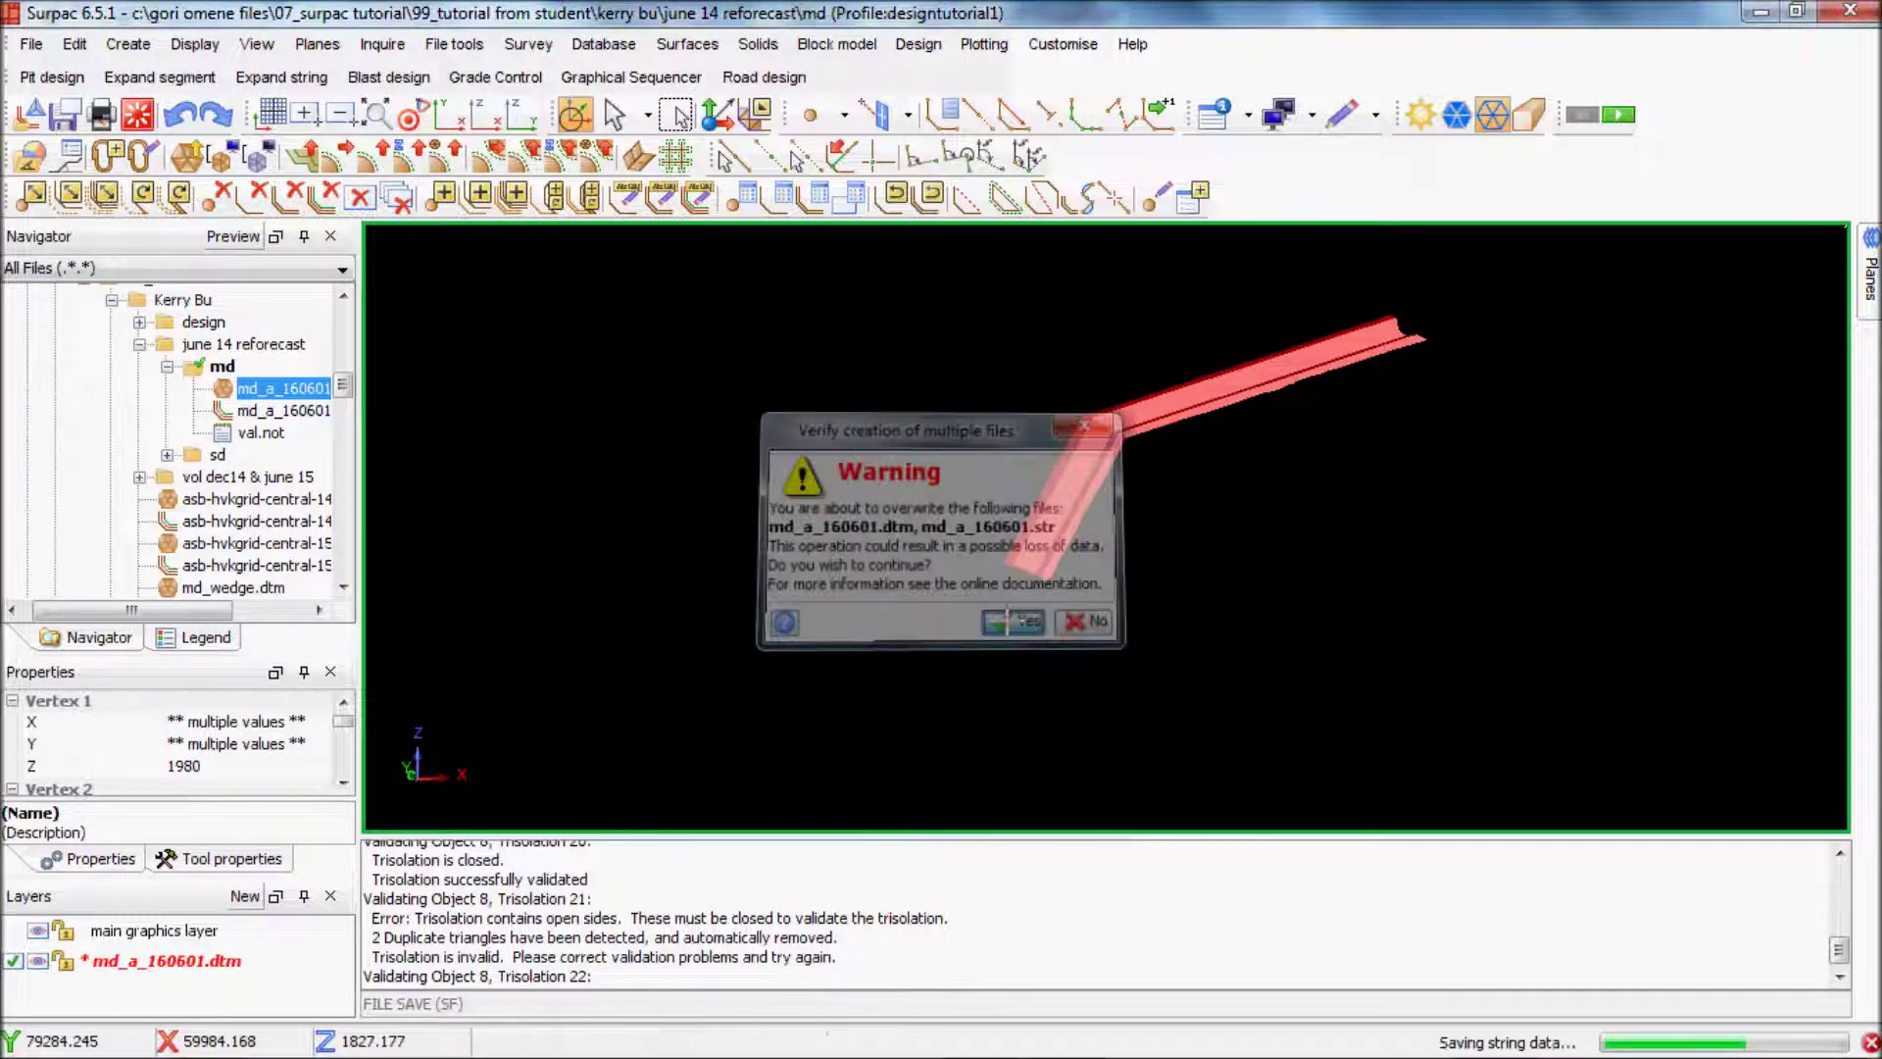
Open the Solids repair tool for the solid and dismiss the notice about the hidden frame.
click(755, 47)
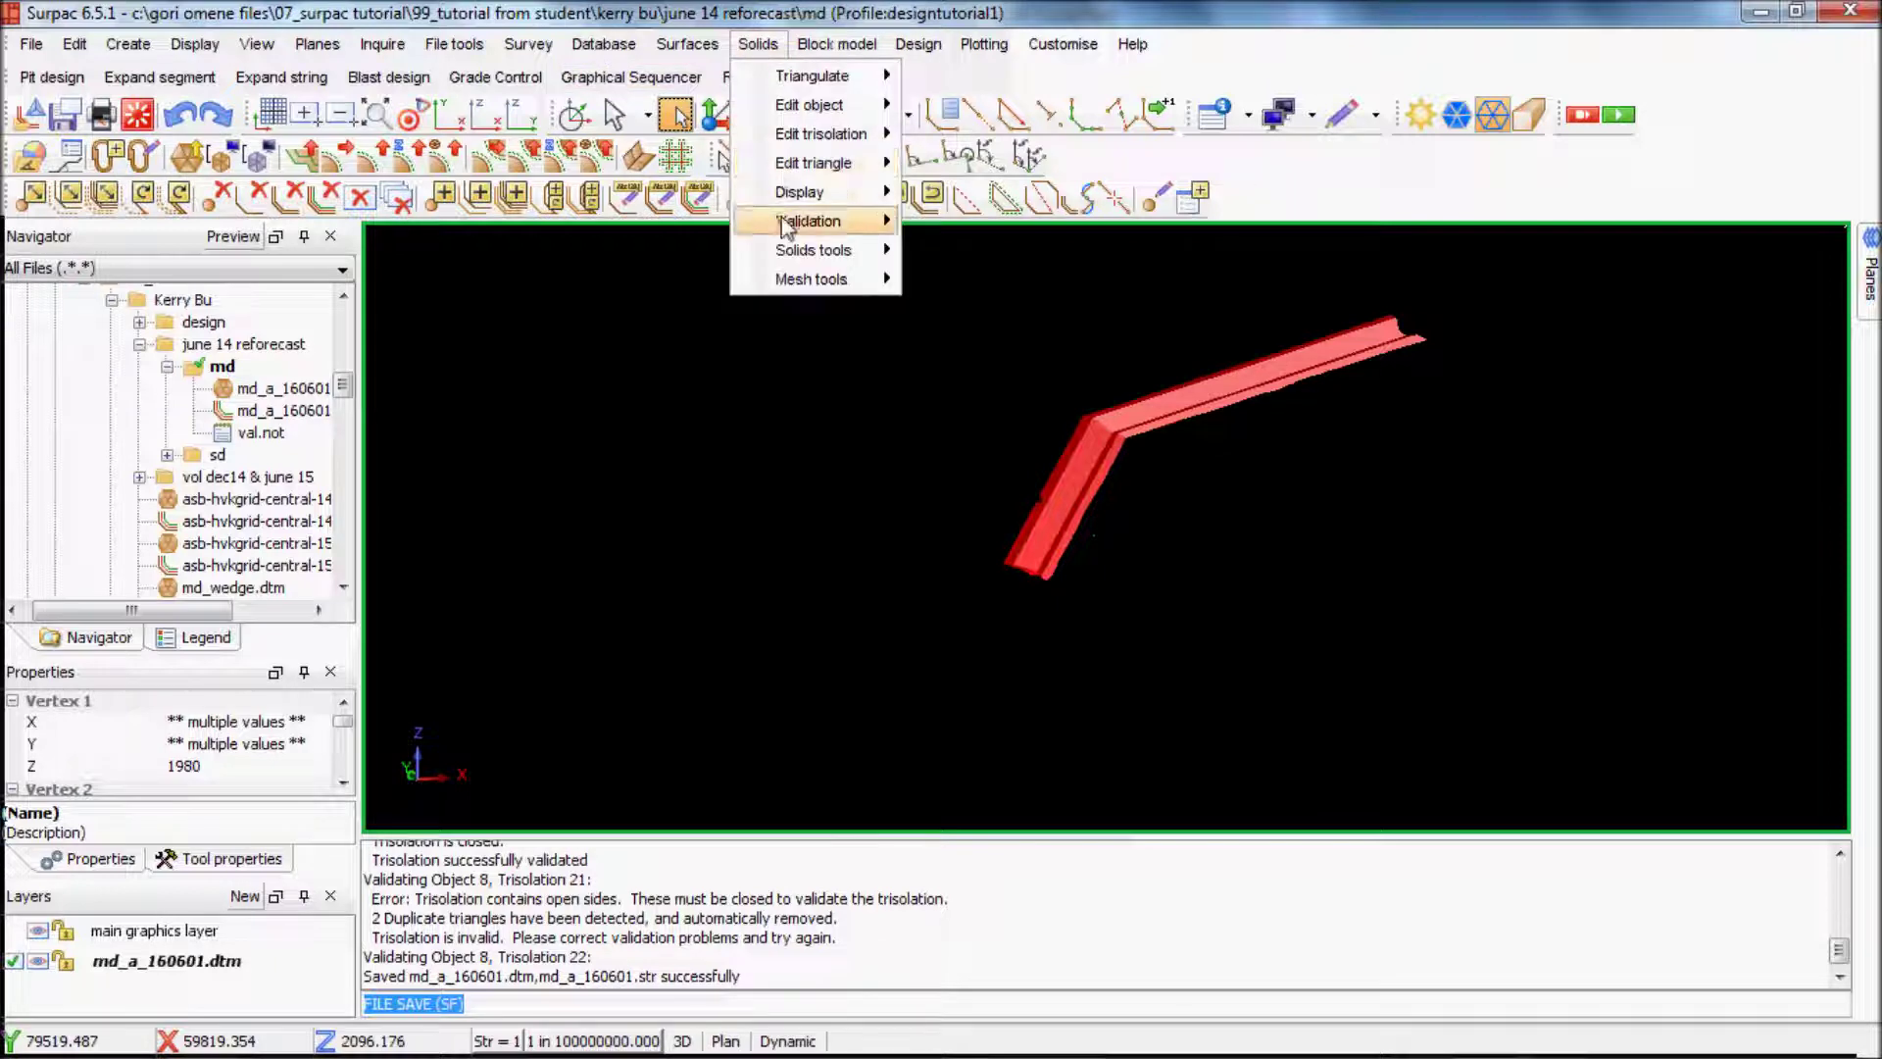
mouse_move(789, 224)
click(1020, 251)
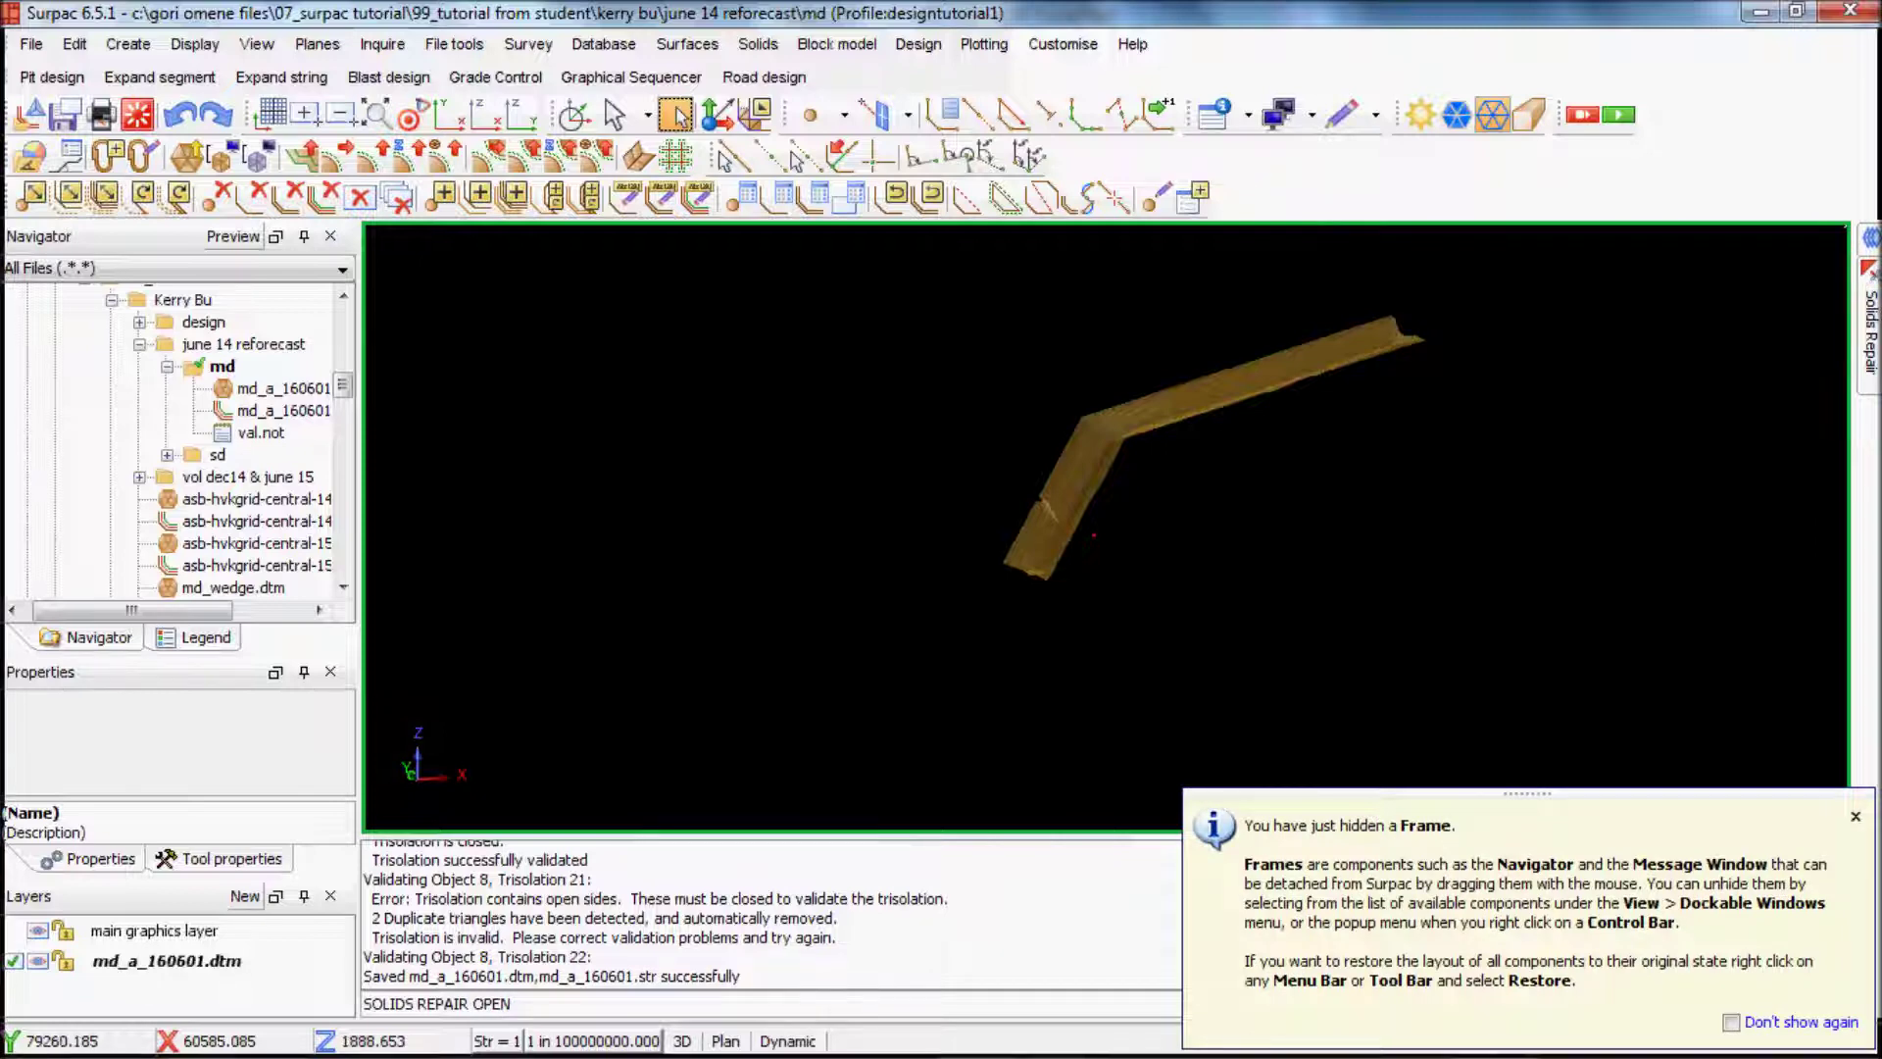
click(1856, 819)
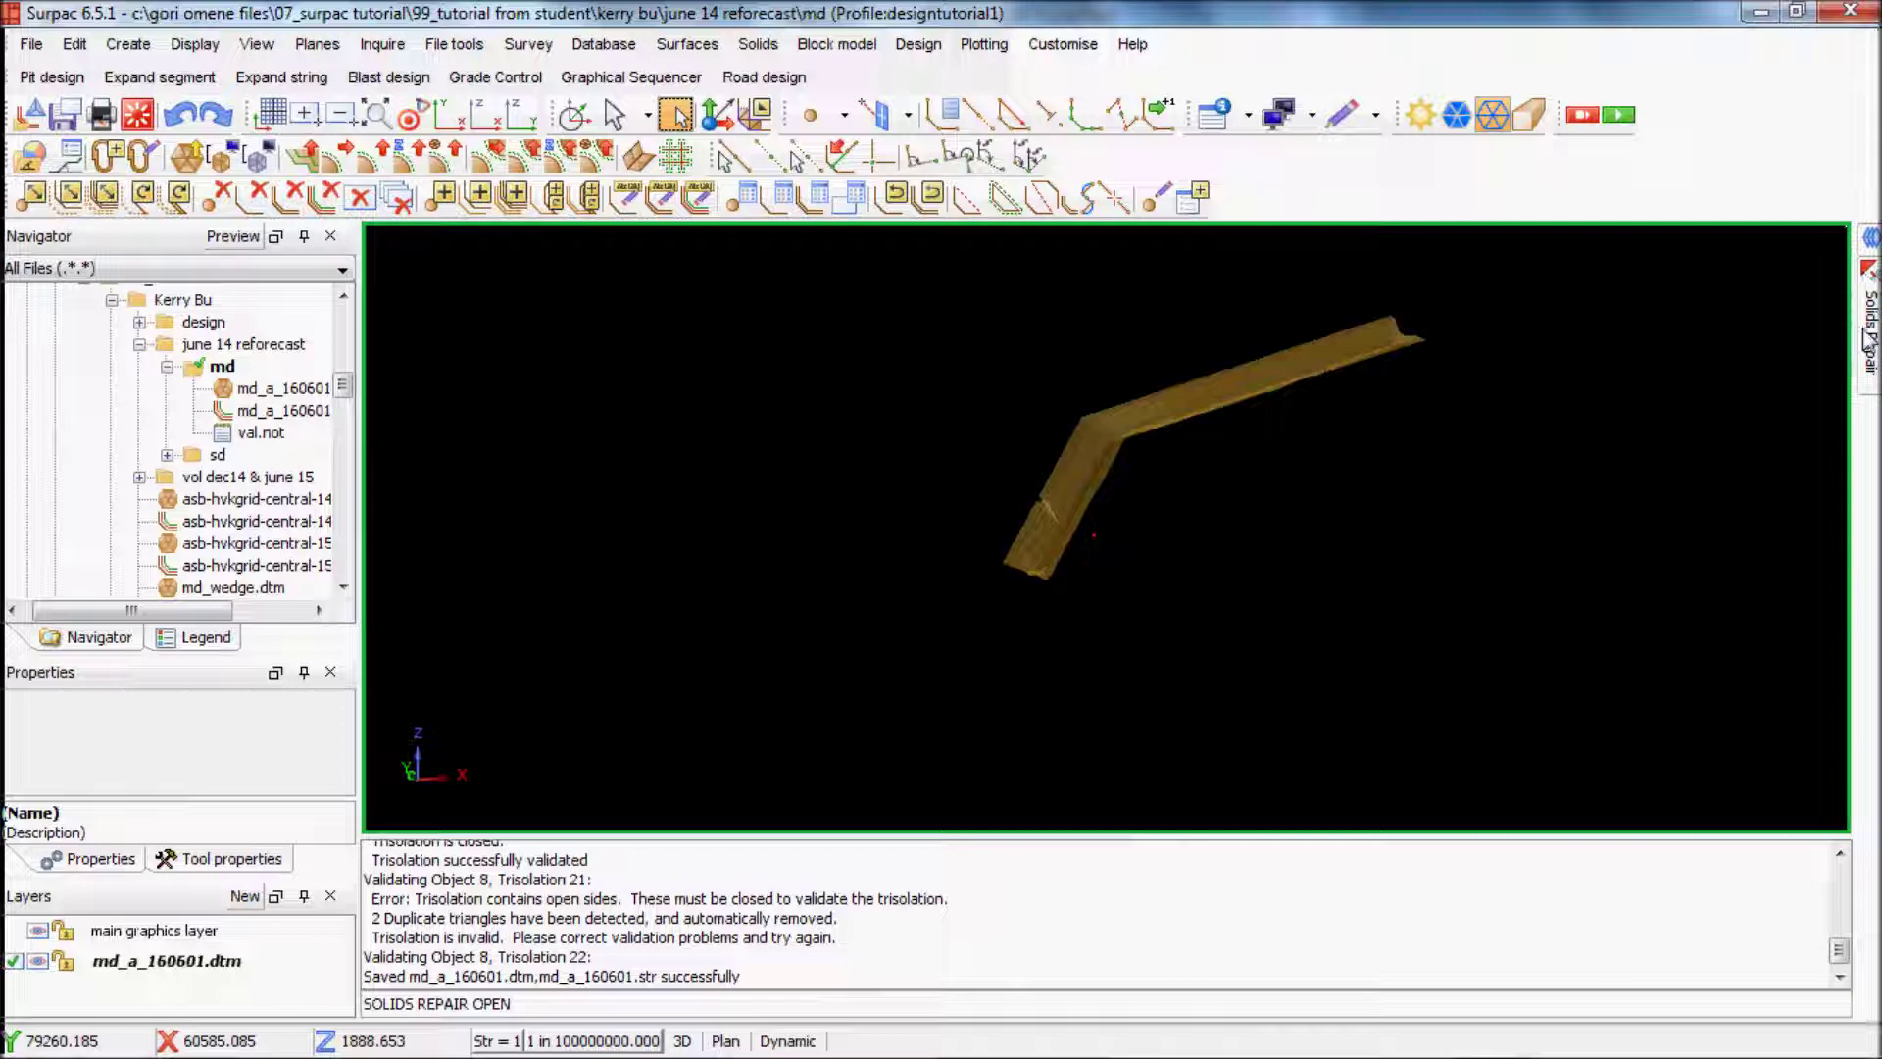
Try to select the triangles of the tiny stray fragment beside the solid's short arm.
click(1099, 486)
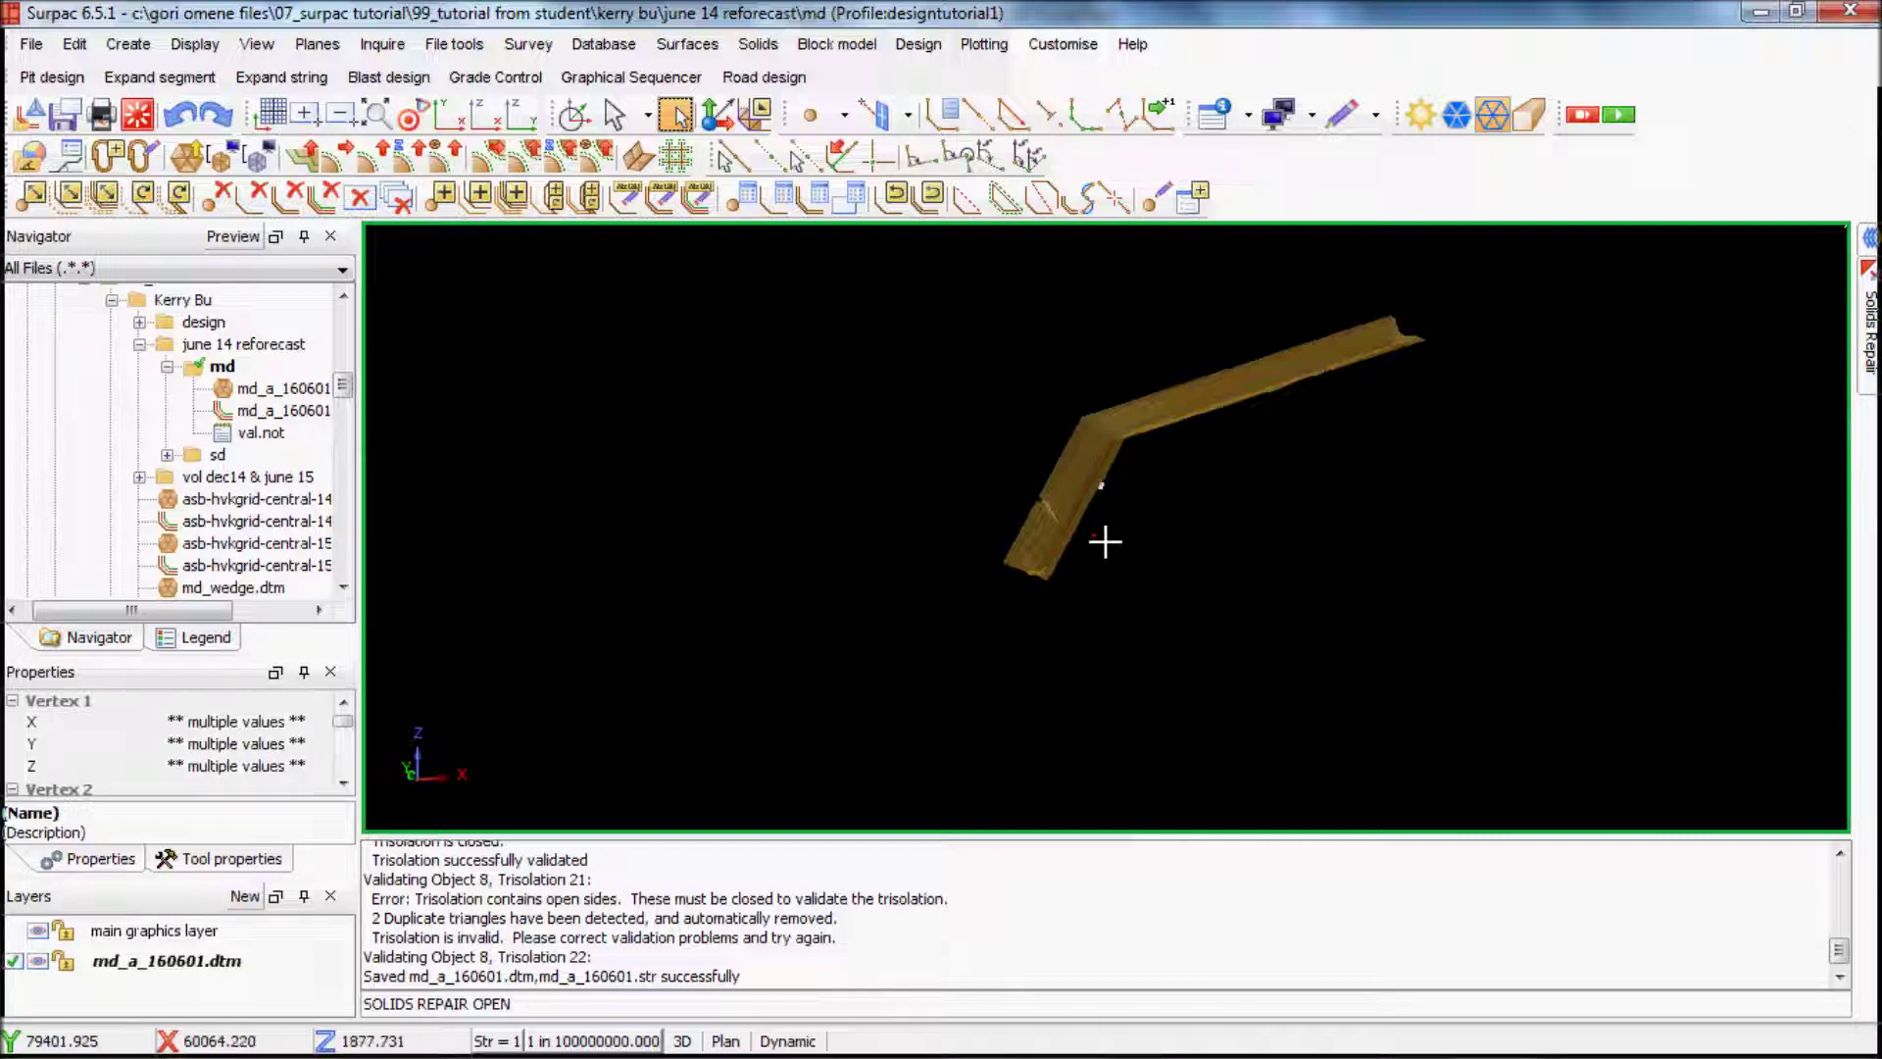
scroll(1105, 542, up, 5)
scroll(1105, 541, up, 5)
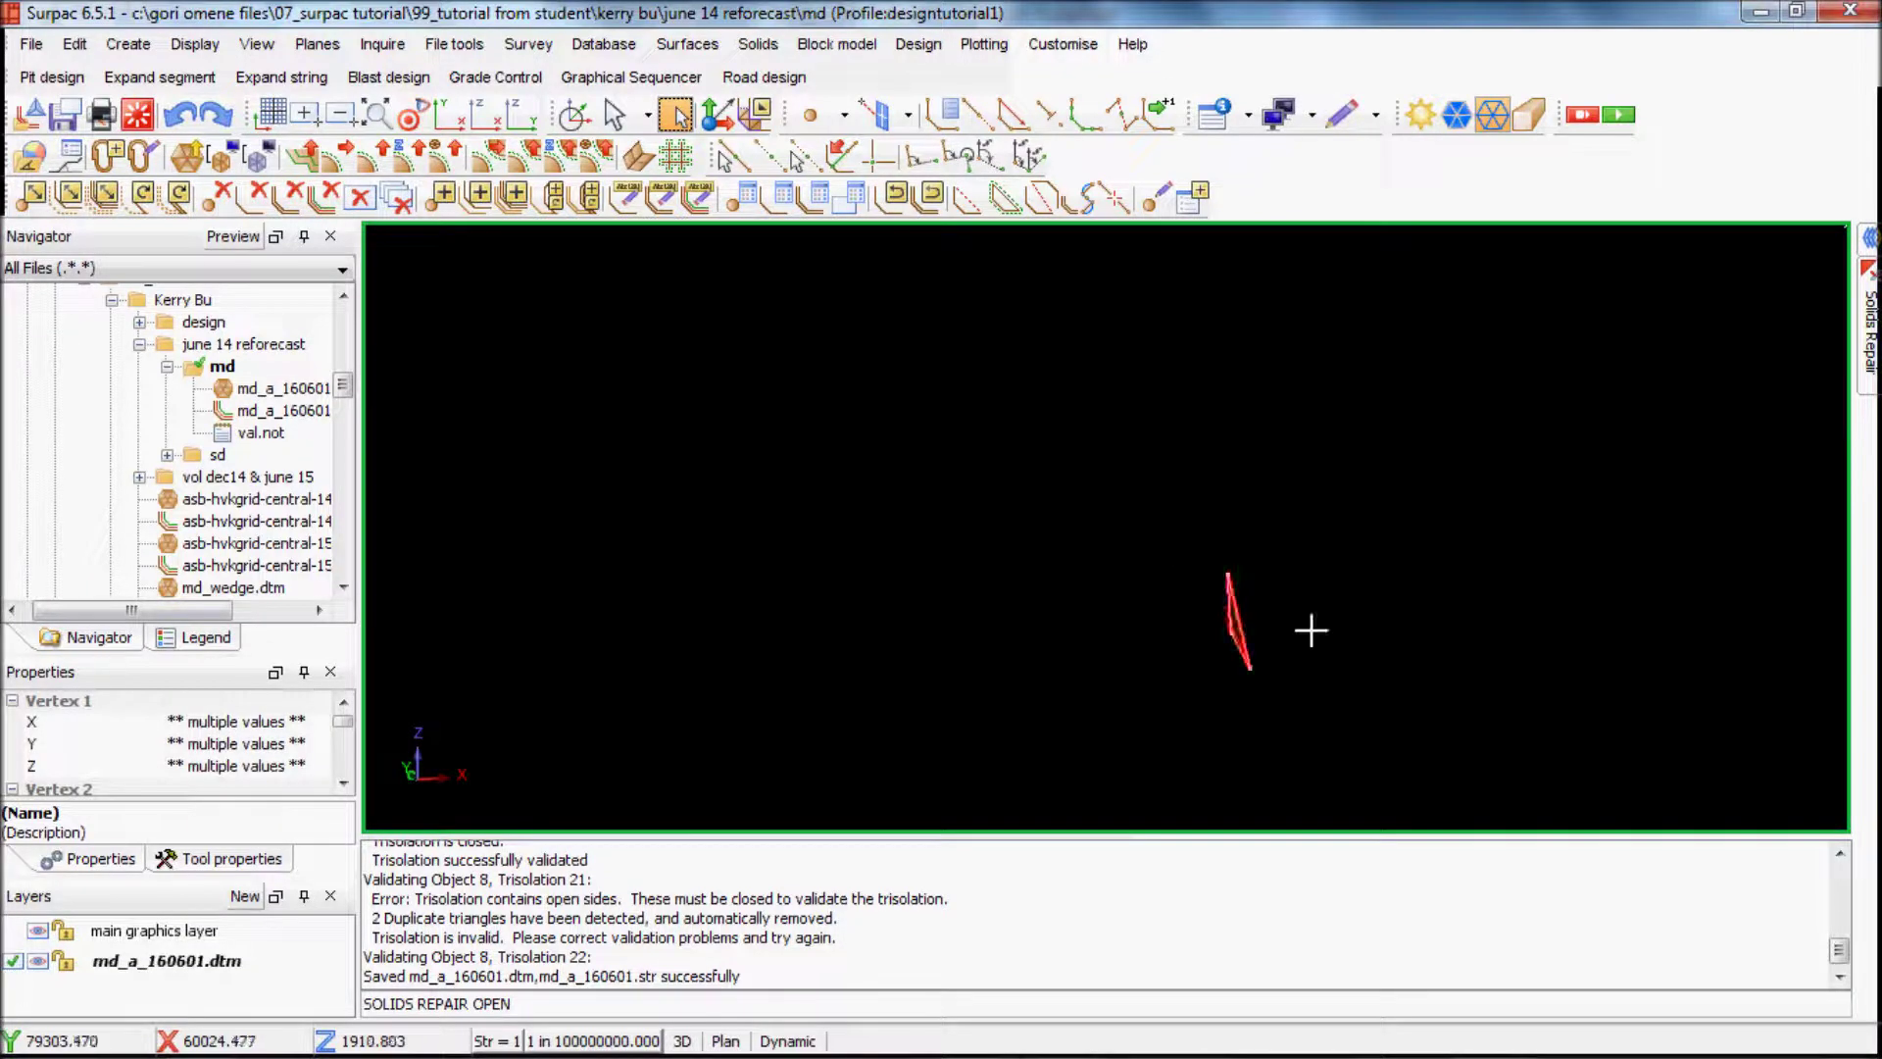
scroll(1050, 638, up, 4)
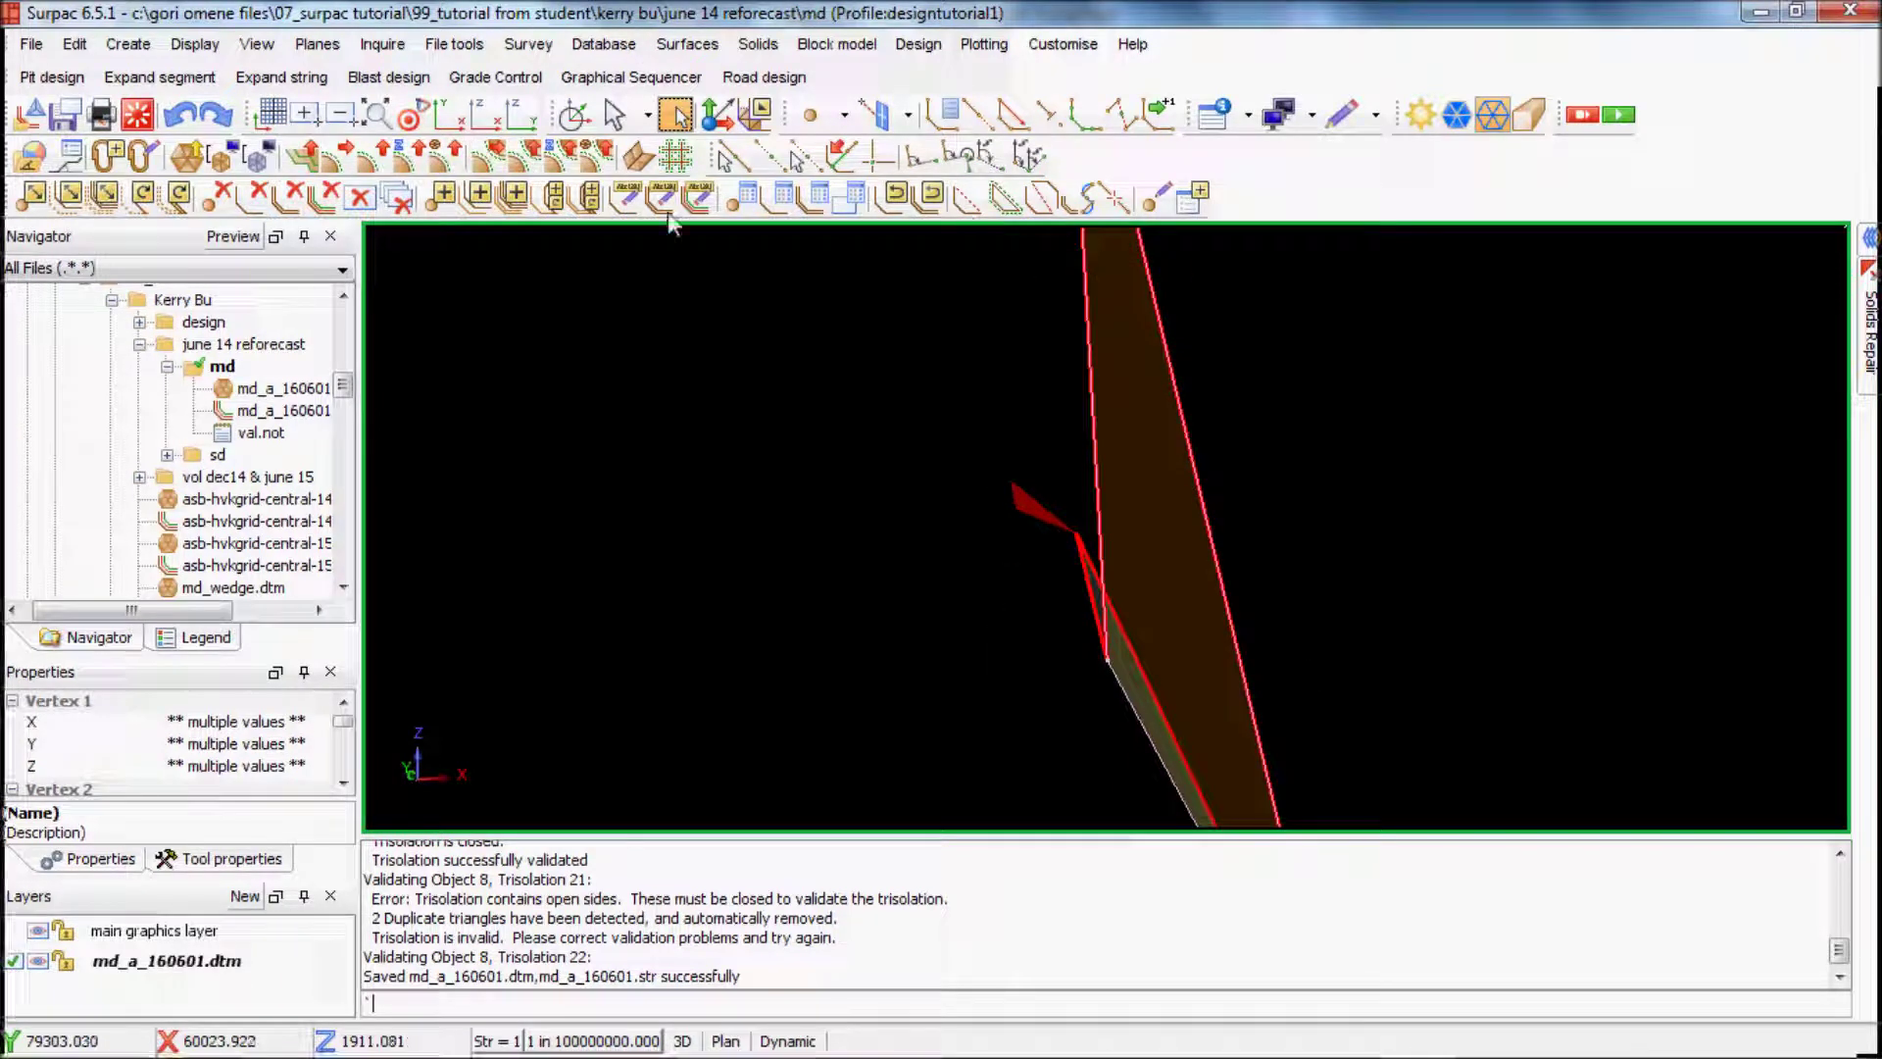
click(667, 126)
drag(1083, 708, 956, 390)
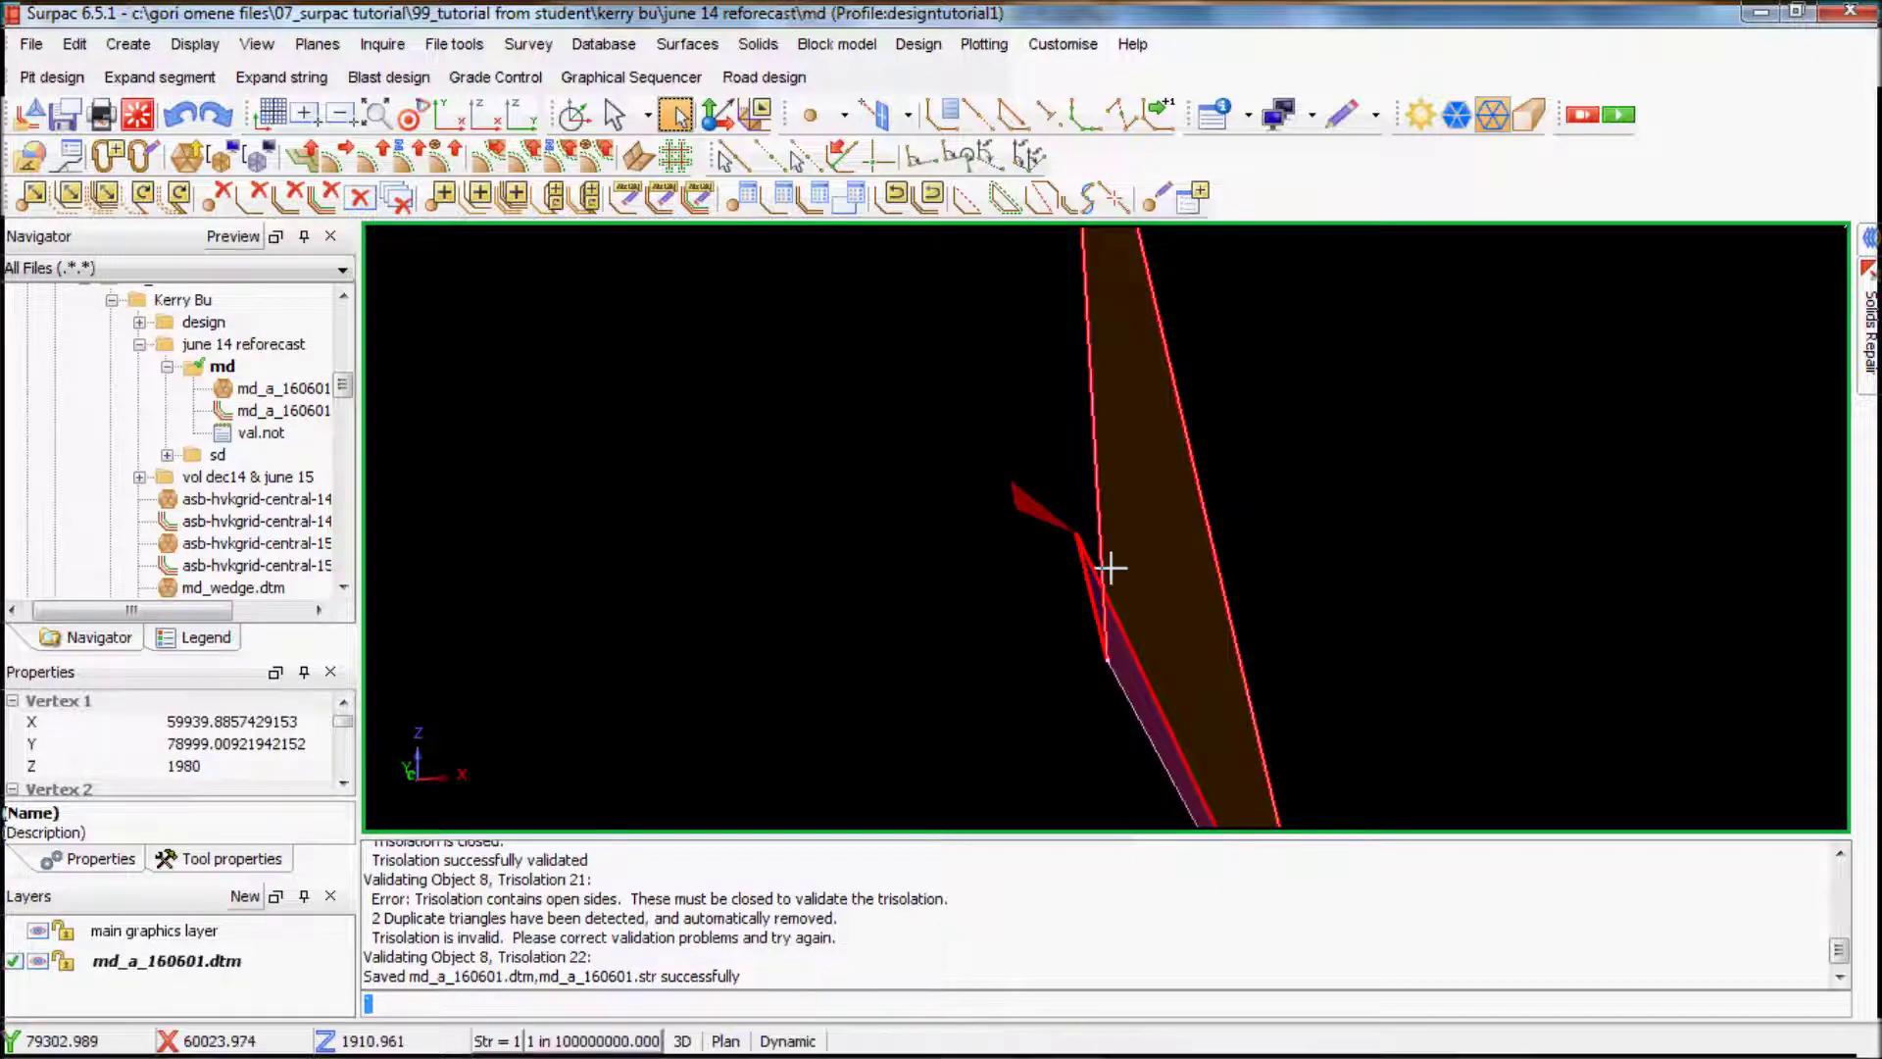
drag(1109, 583, 955, 475)
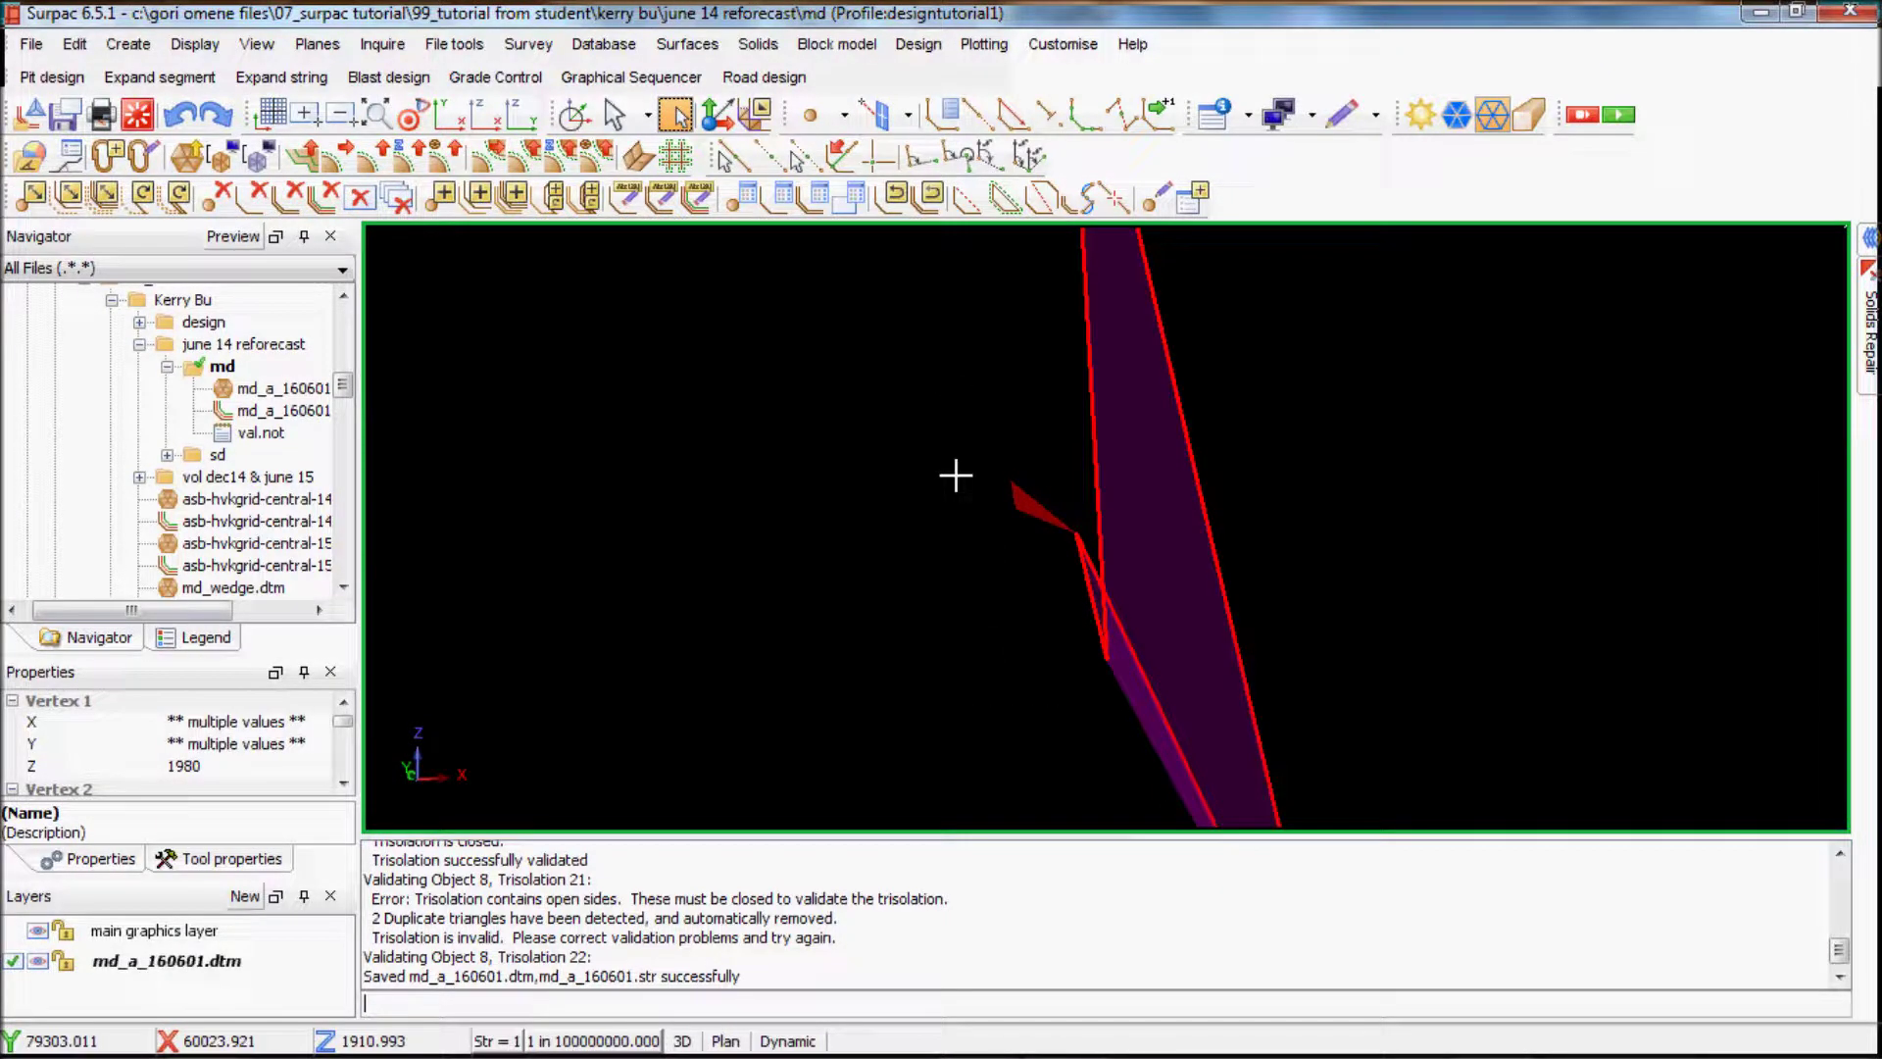
click(1001, 501)
scroll(1035, 527, down, 4)
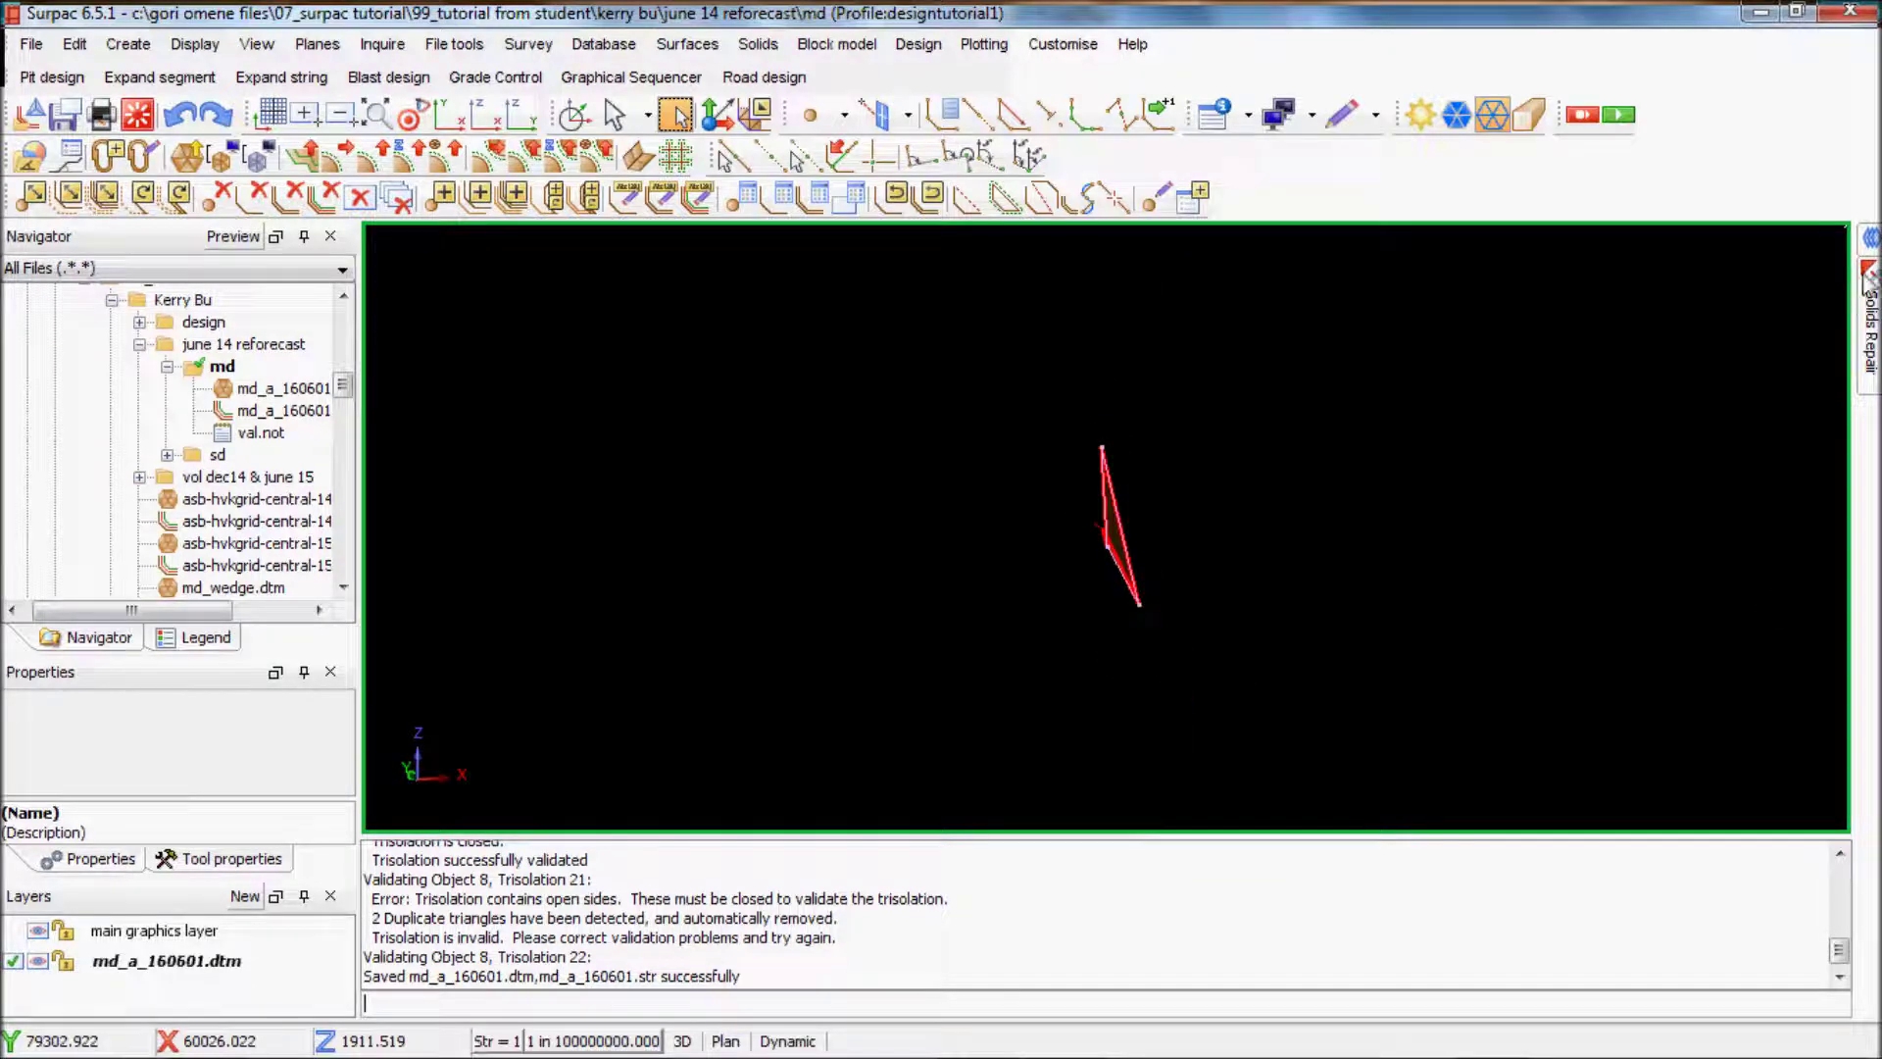
key(Escape)
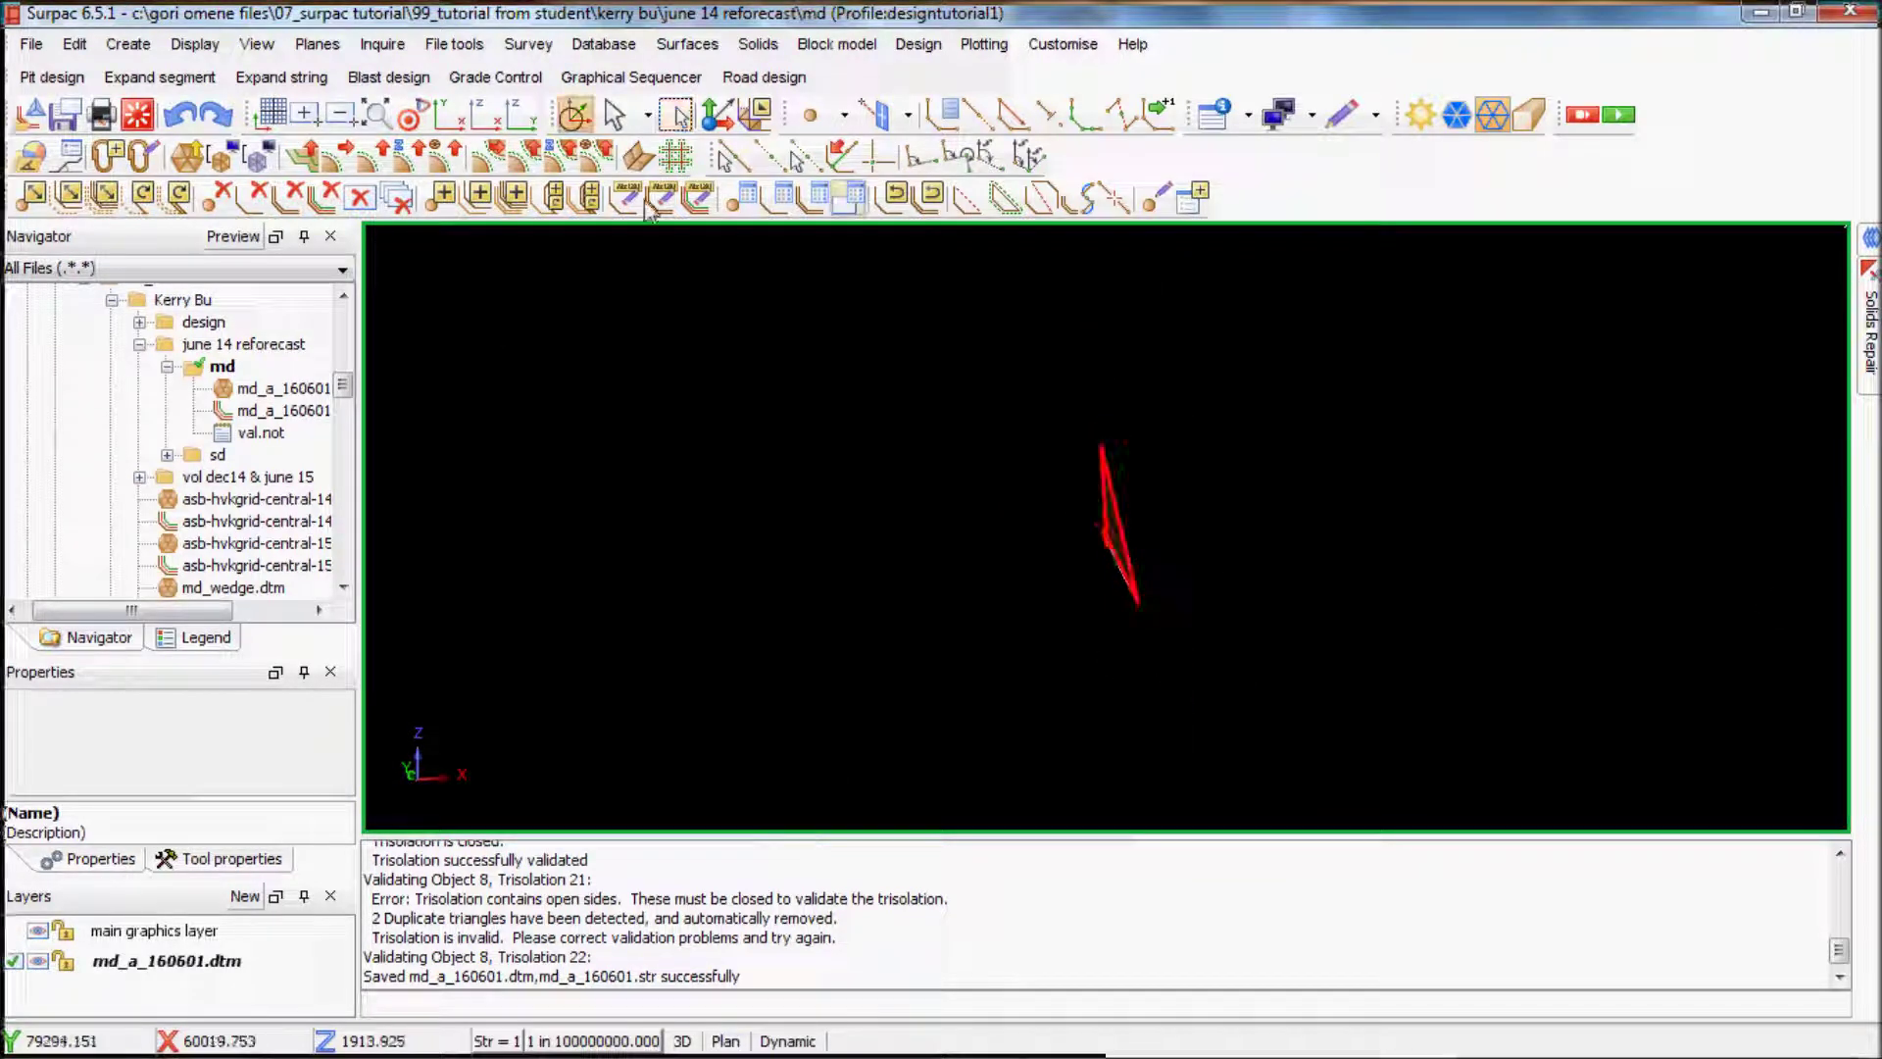
Clear the graphics workspace and reload md_a_160601.dtm from the md folder.
click(137, 115)
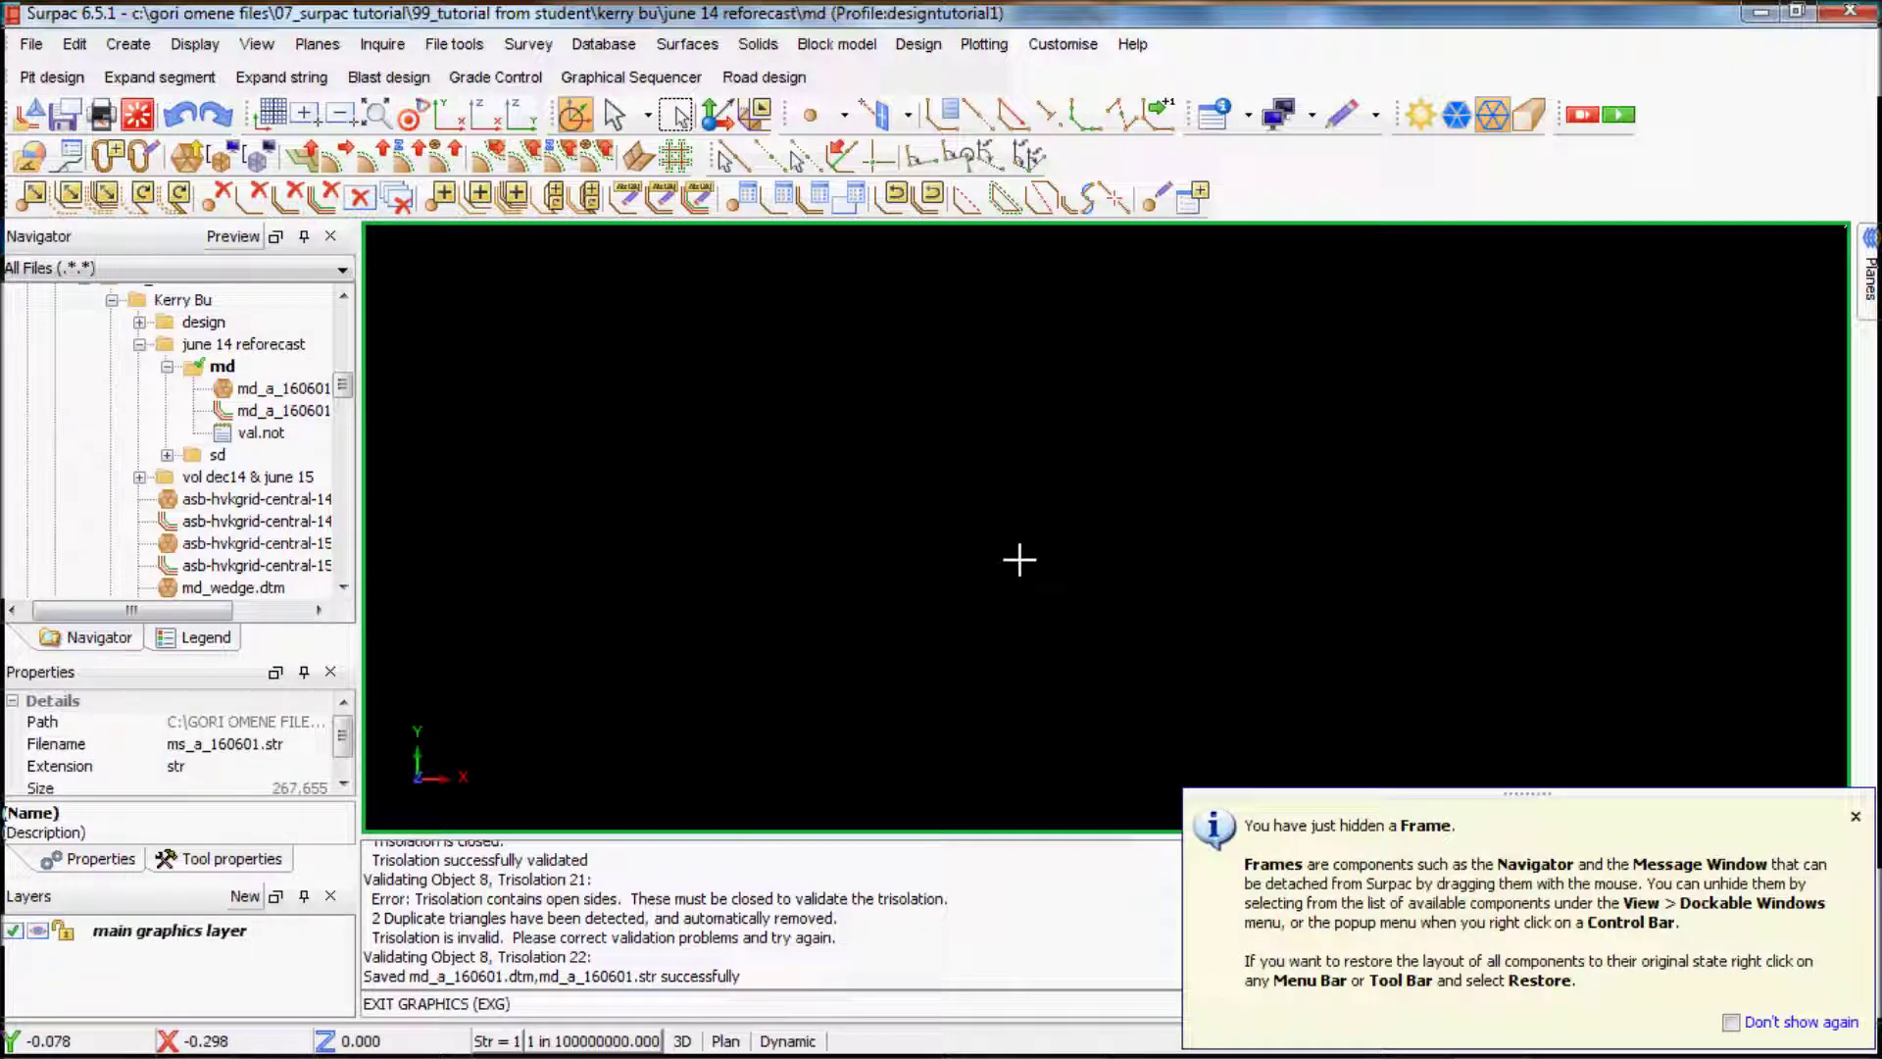
drag(260, 391, 593, 441)
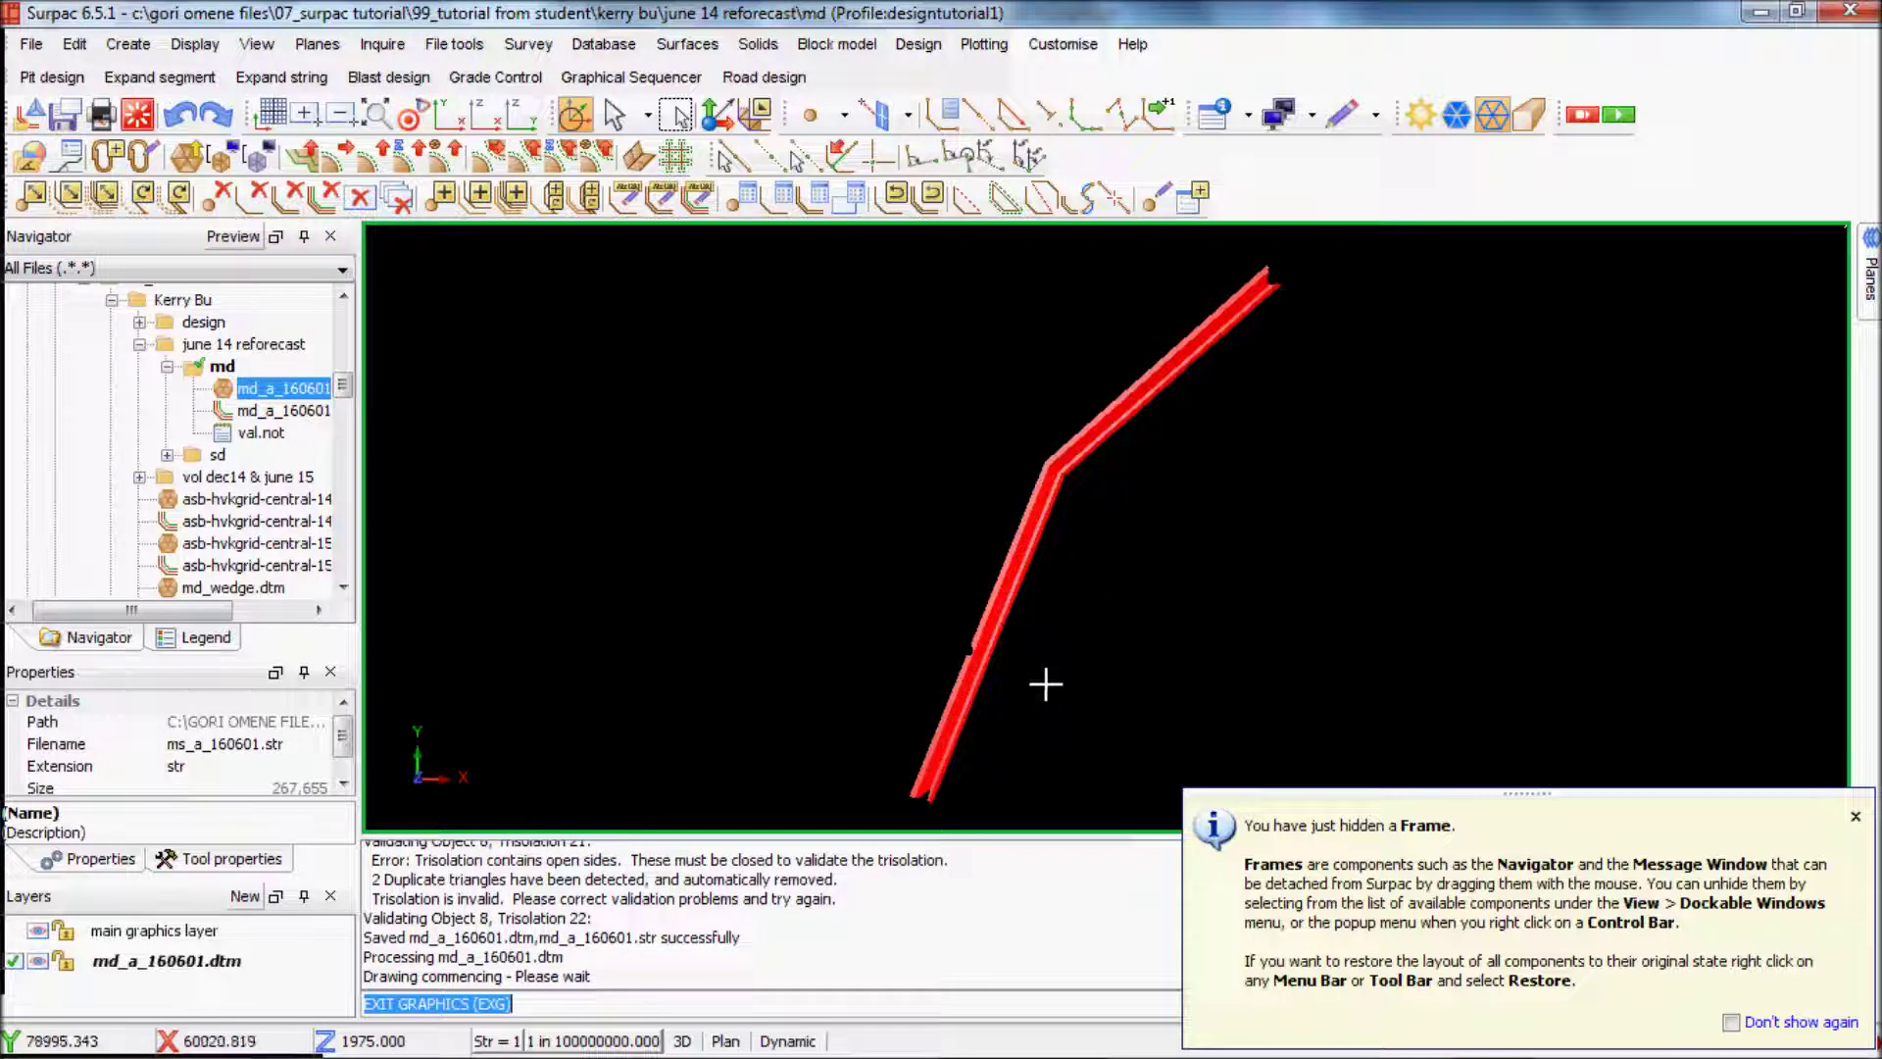
Window-select the tiny stray fragment beside the solid's short arm and delete it.
scroll(943, 547, up, 3)
scroll(943, 547, down, 3)
scroll(1004, 685, up, 6)
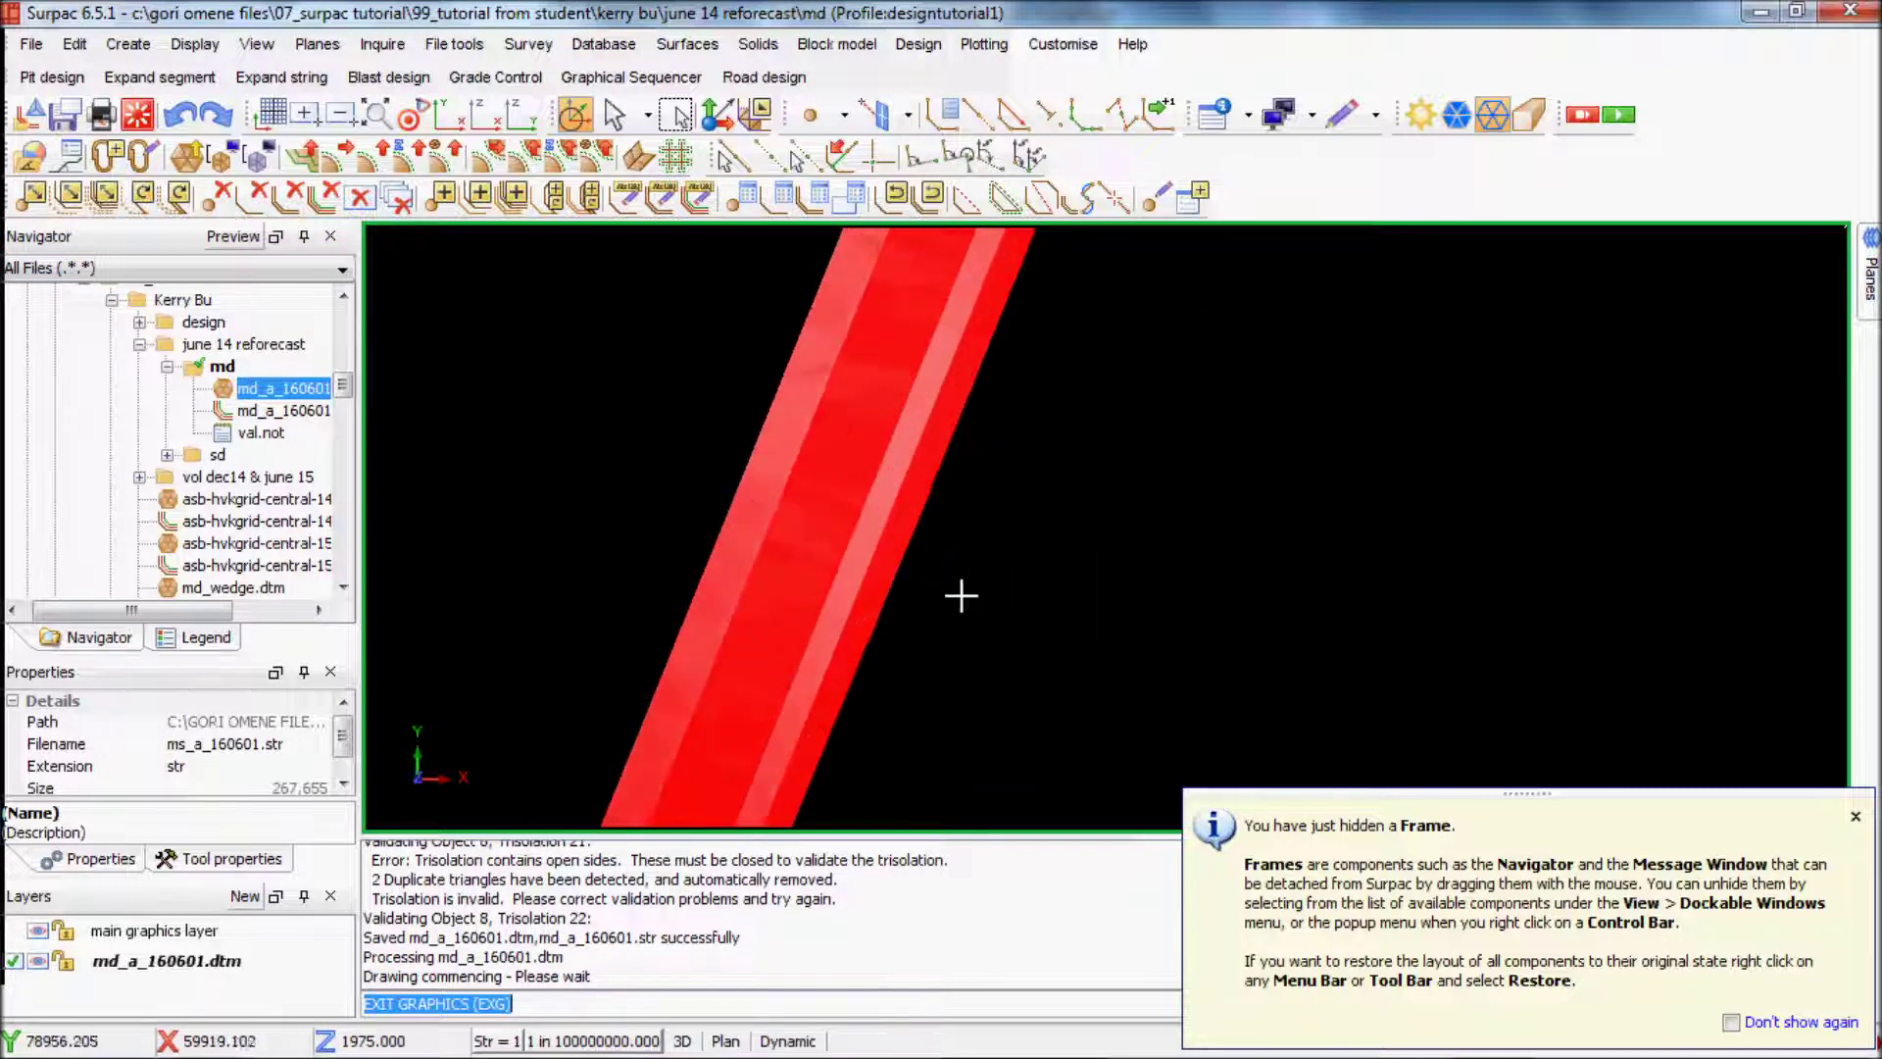
scroll(1046, 480, down, 4)
scroll(1126, 391, up, 1)
scroll(1021, 647, up, 3)
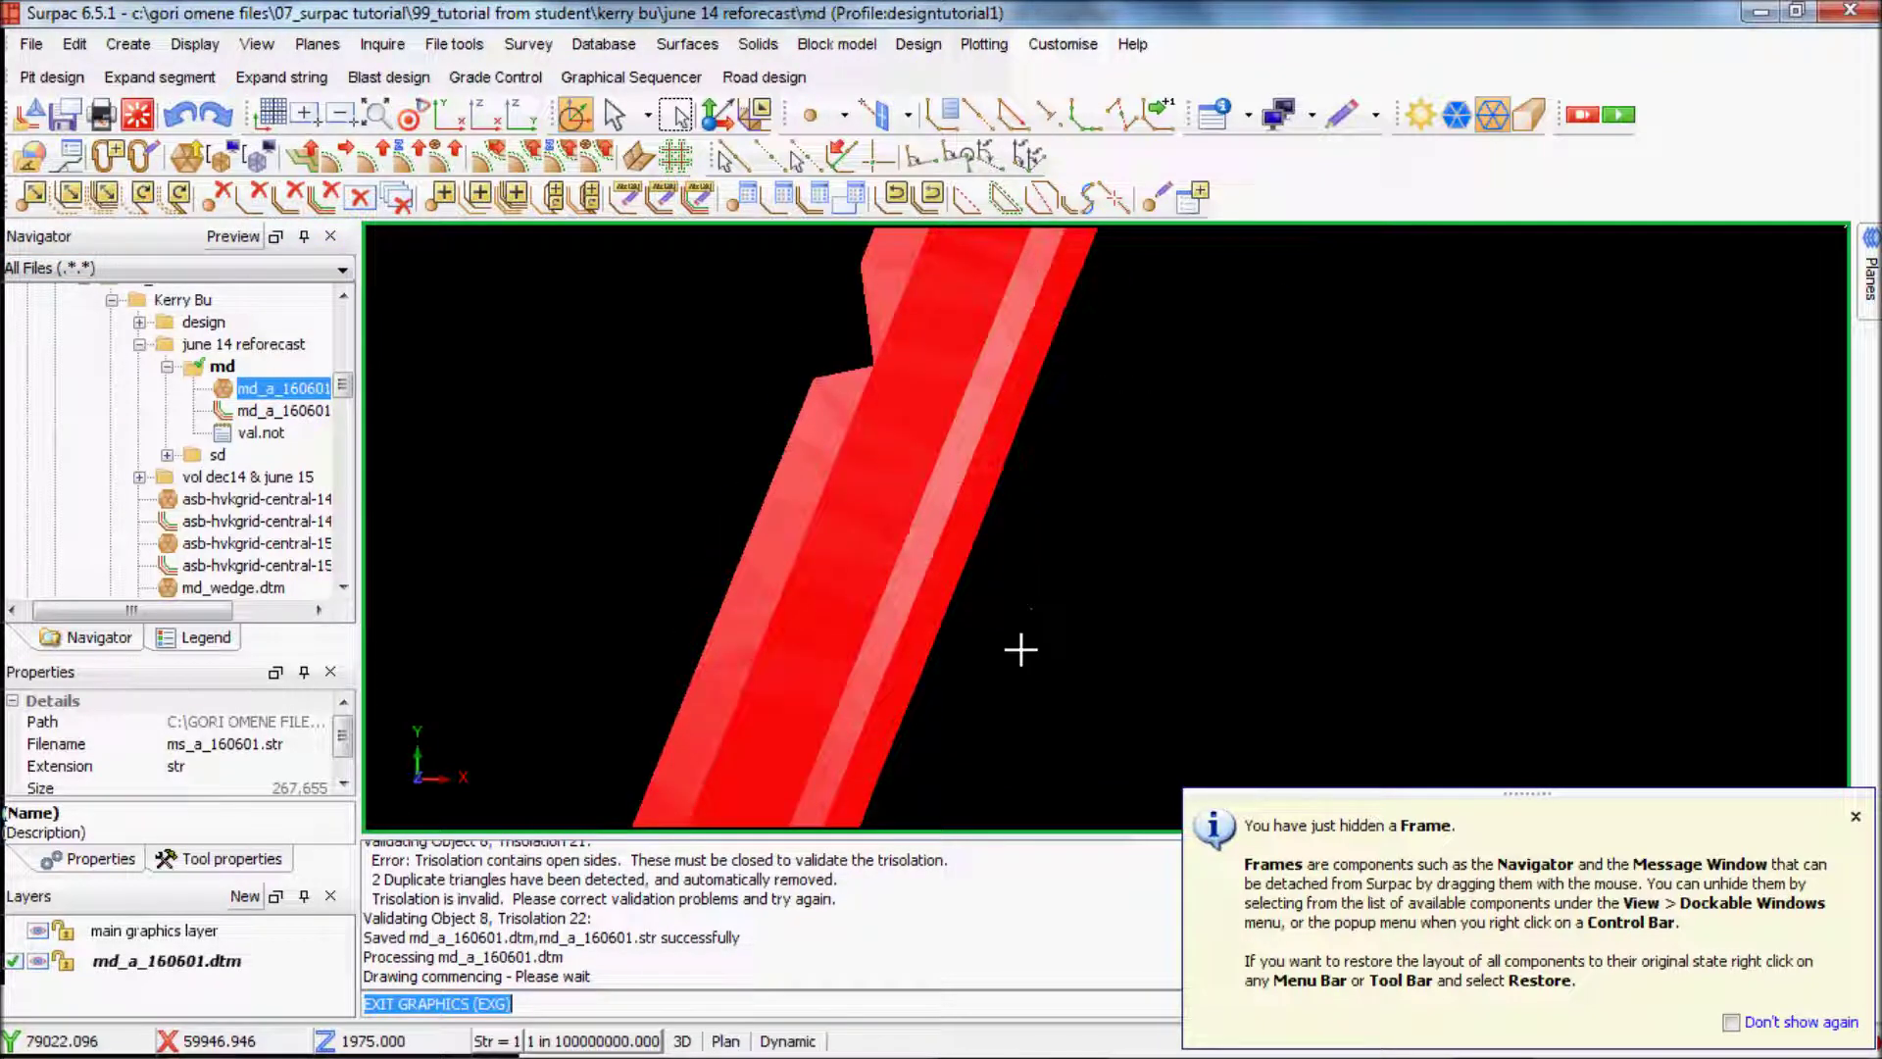
scroll(1044, 548, up, 1)
scroll(1067, 601, up, 2)
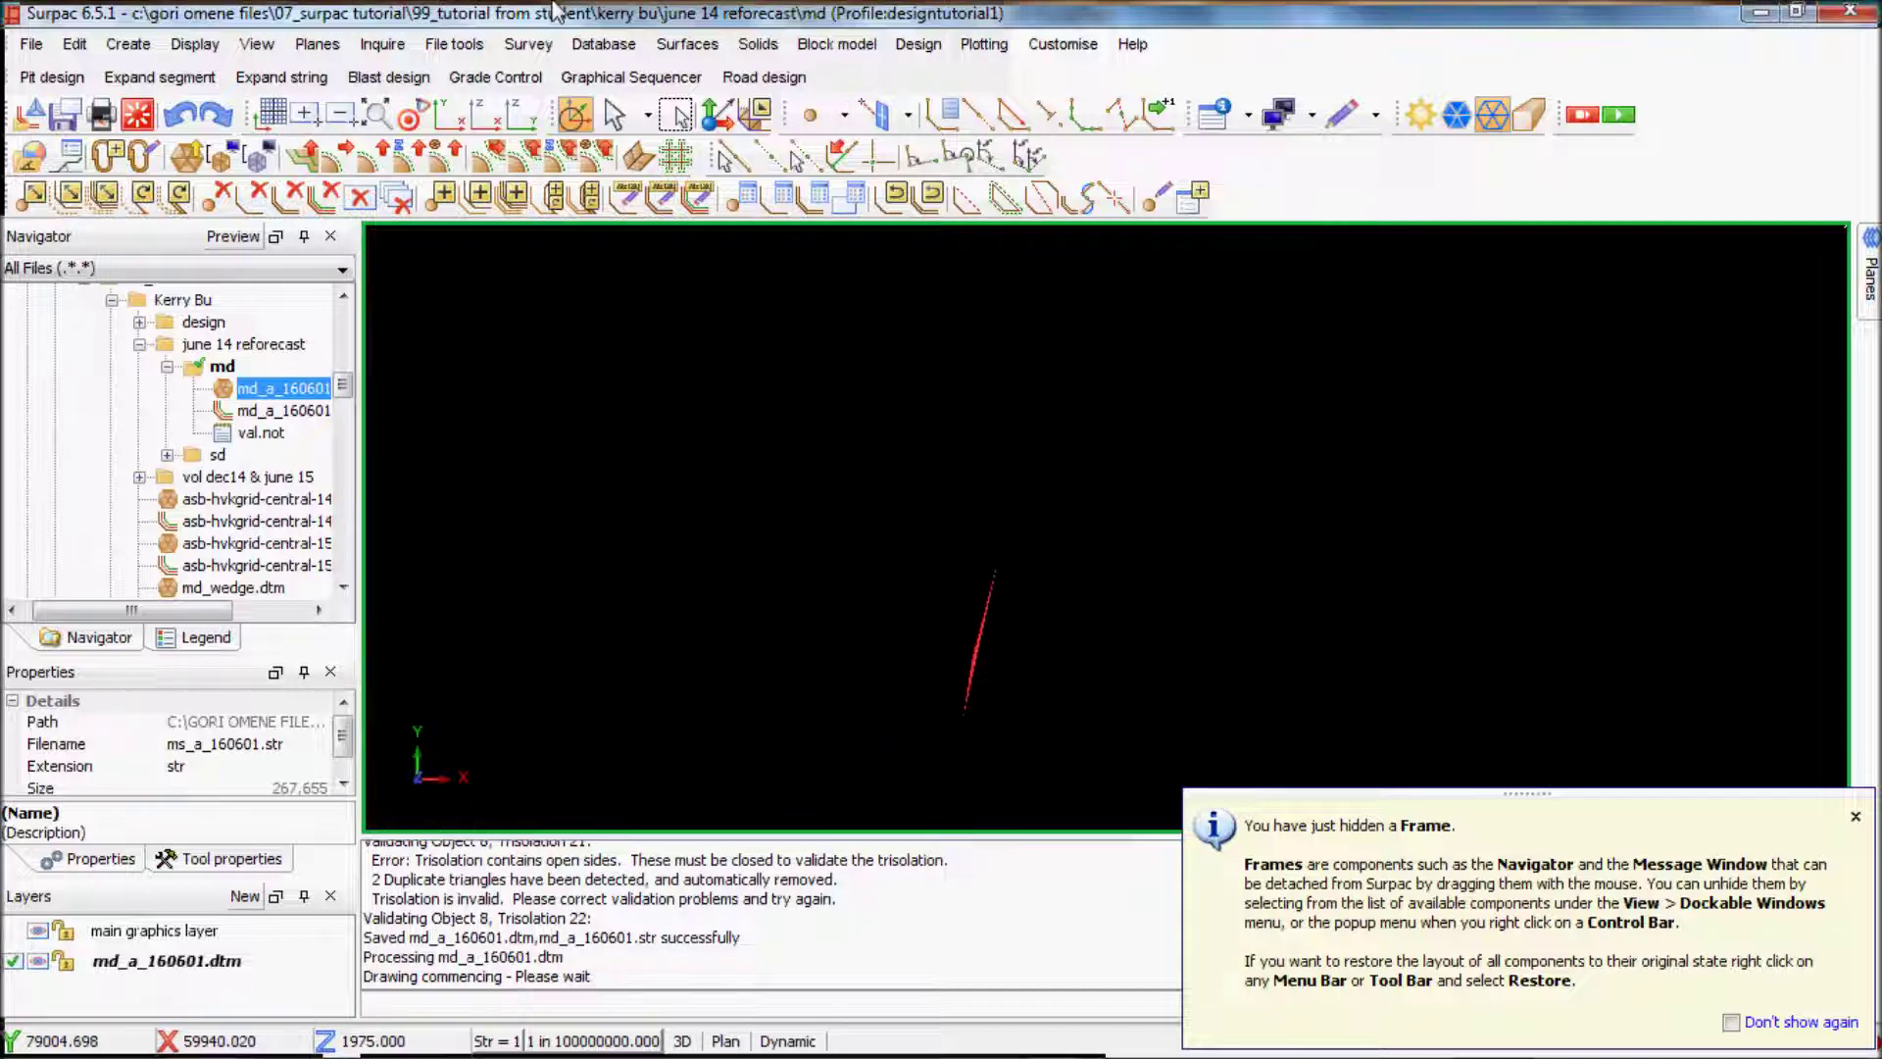
click(674, 114)
drag(1046, 750, 806, 444)
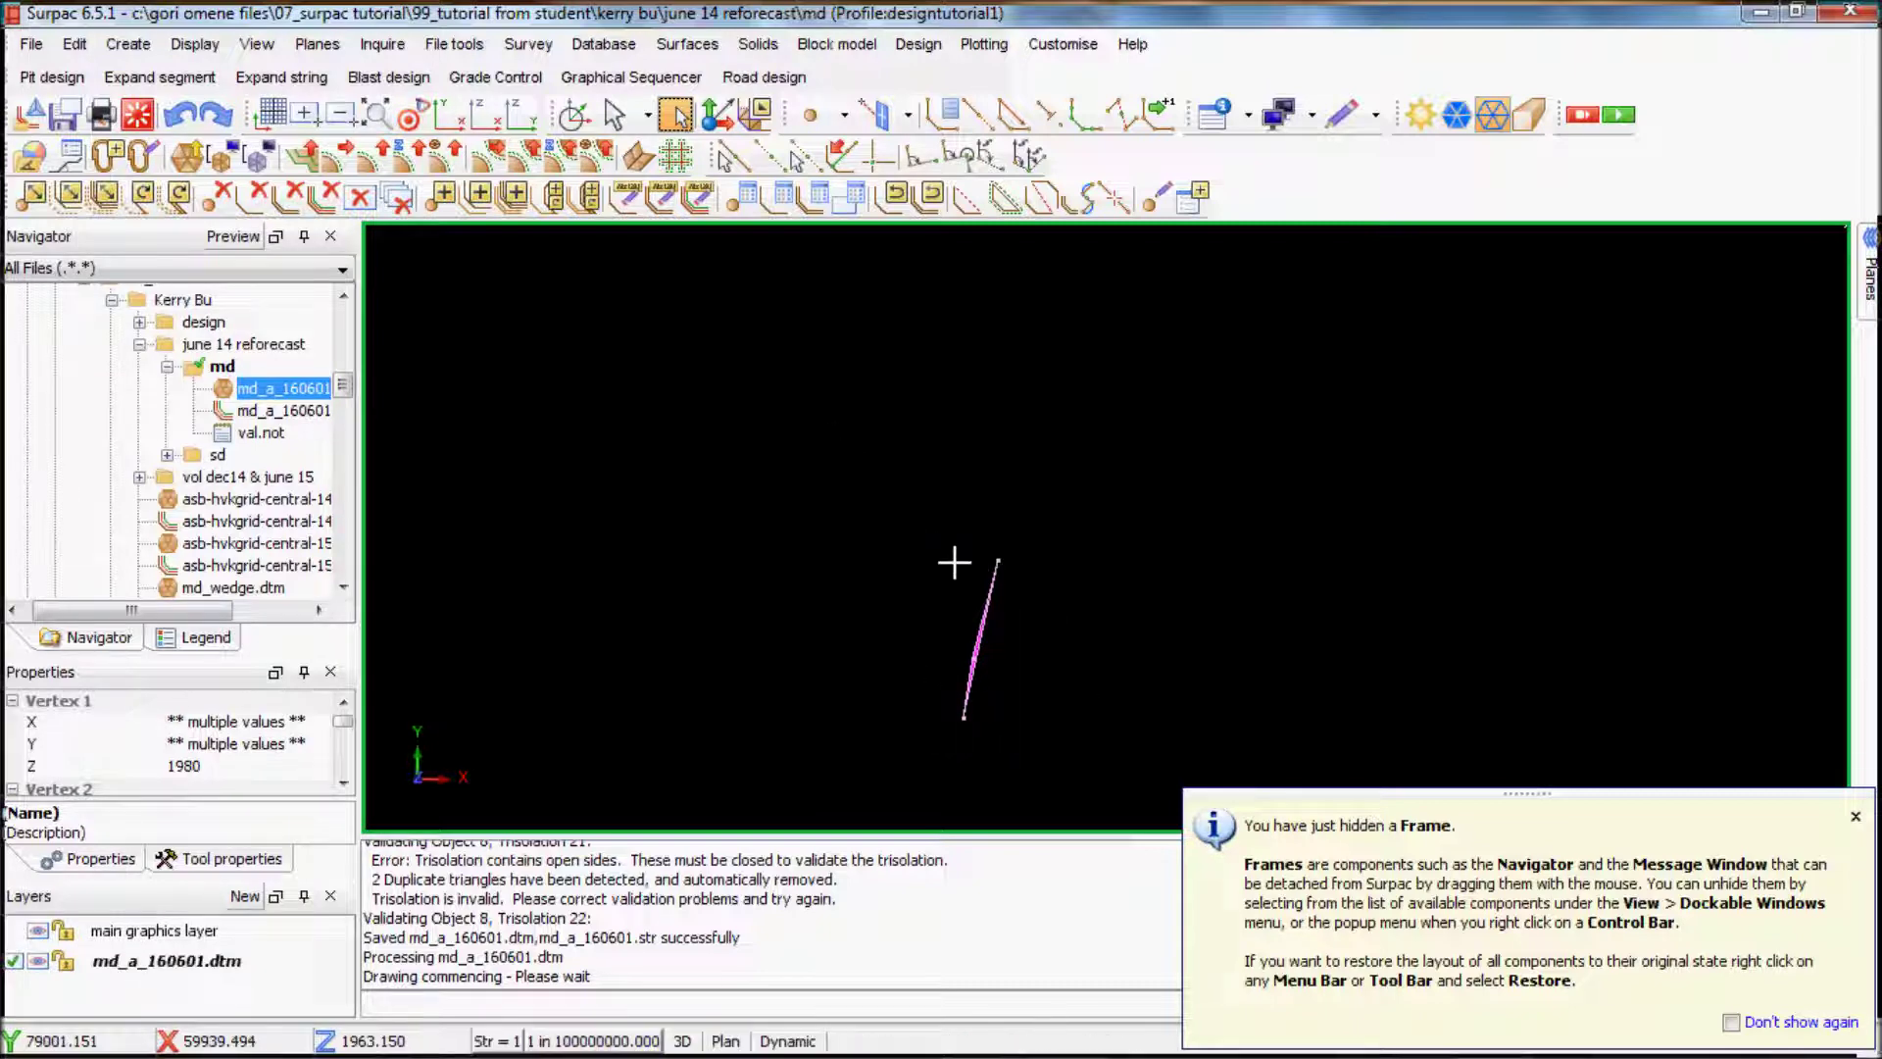
key(Delete)
scroll(976, 582, down, 4)
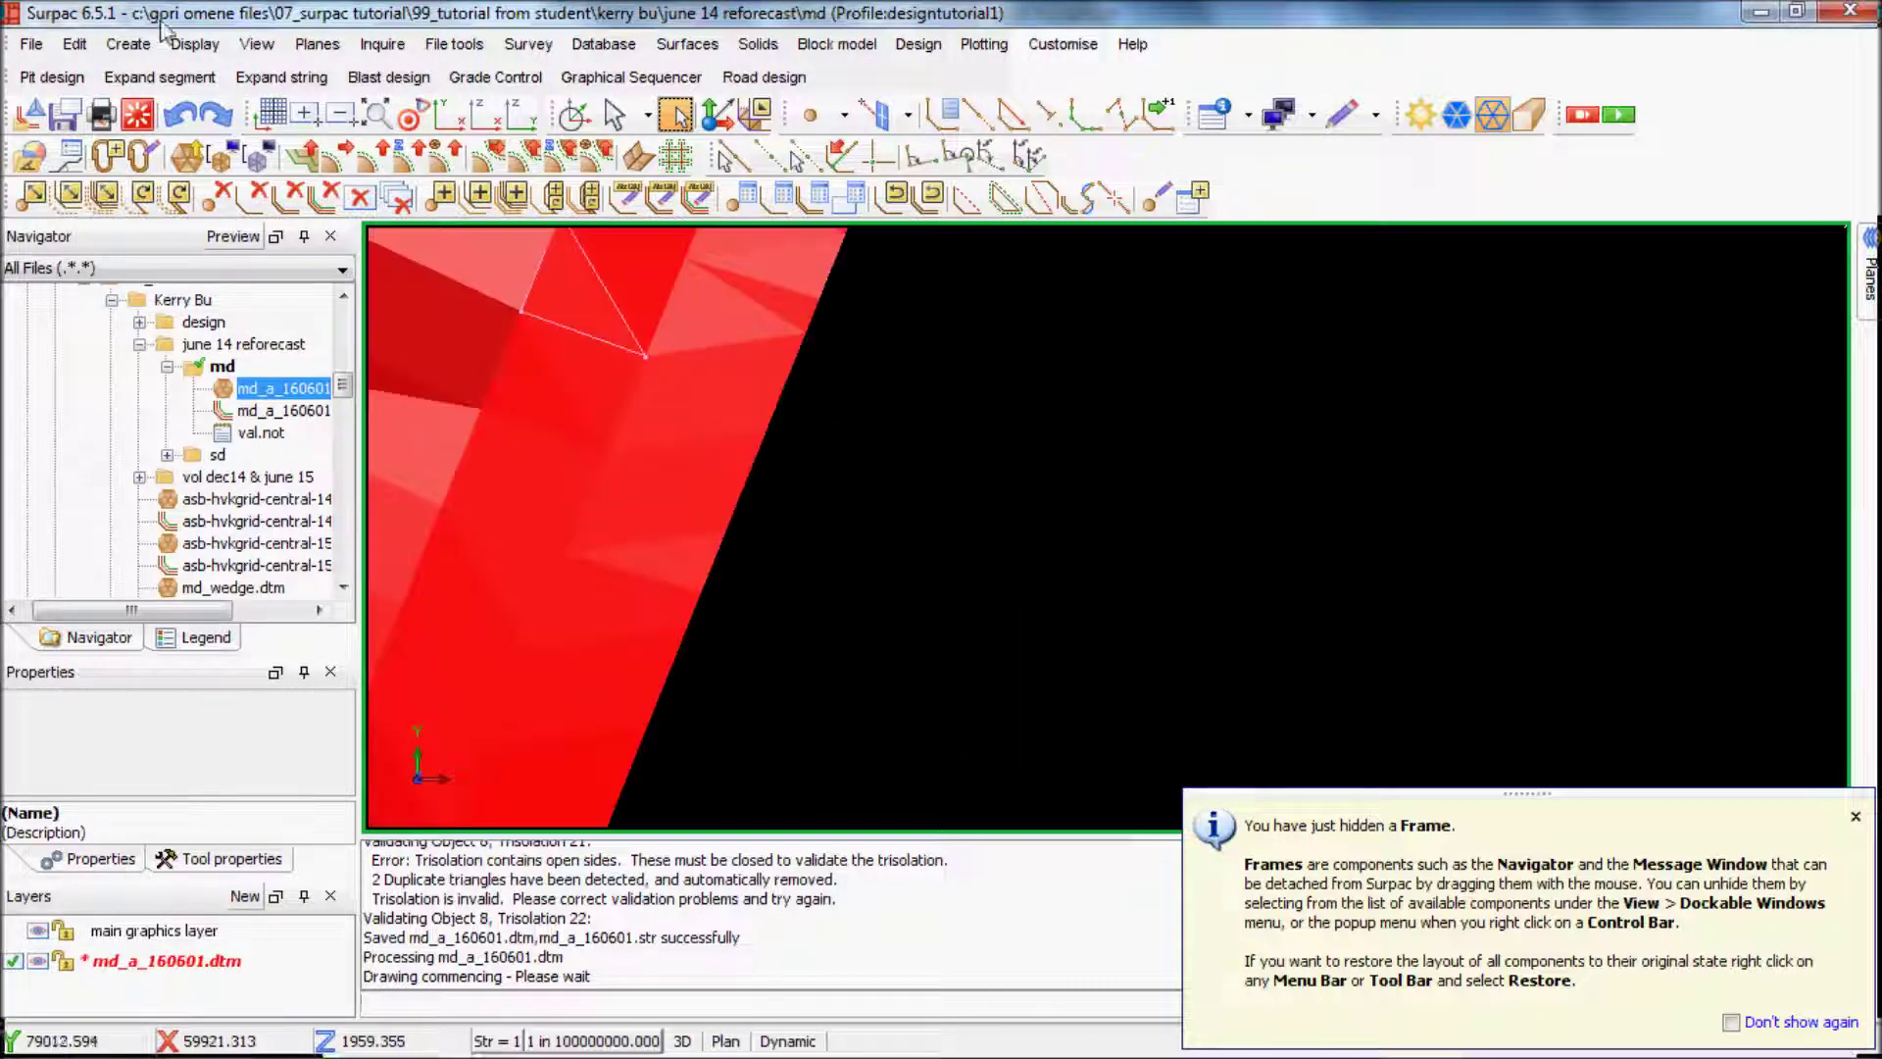
Save the cleaned solid as md_a_160601, overwriting the existing .dtm and .str files.
click(69, 120)
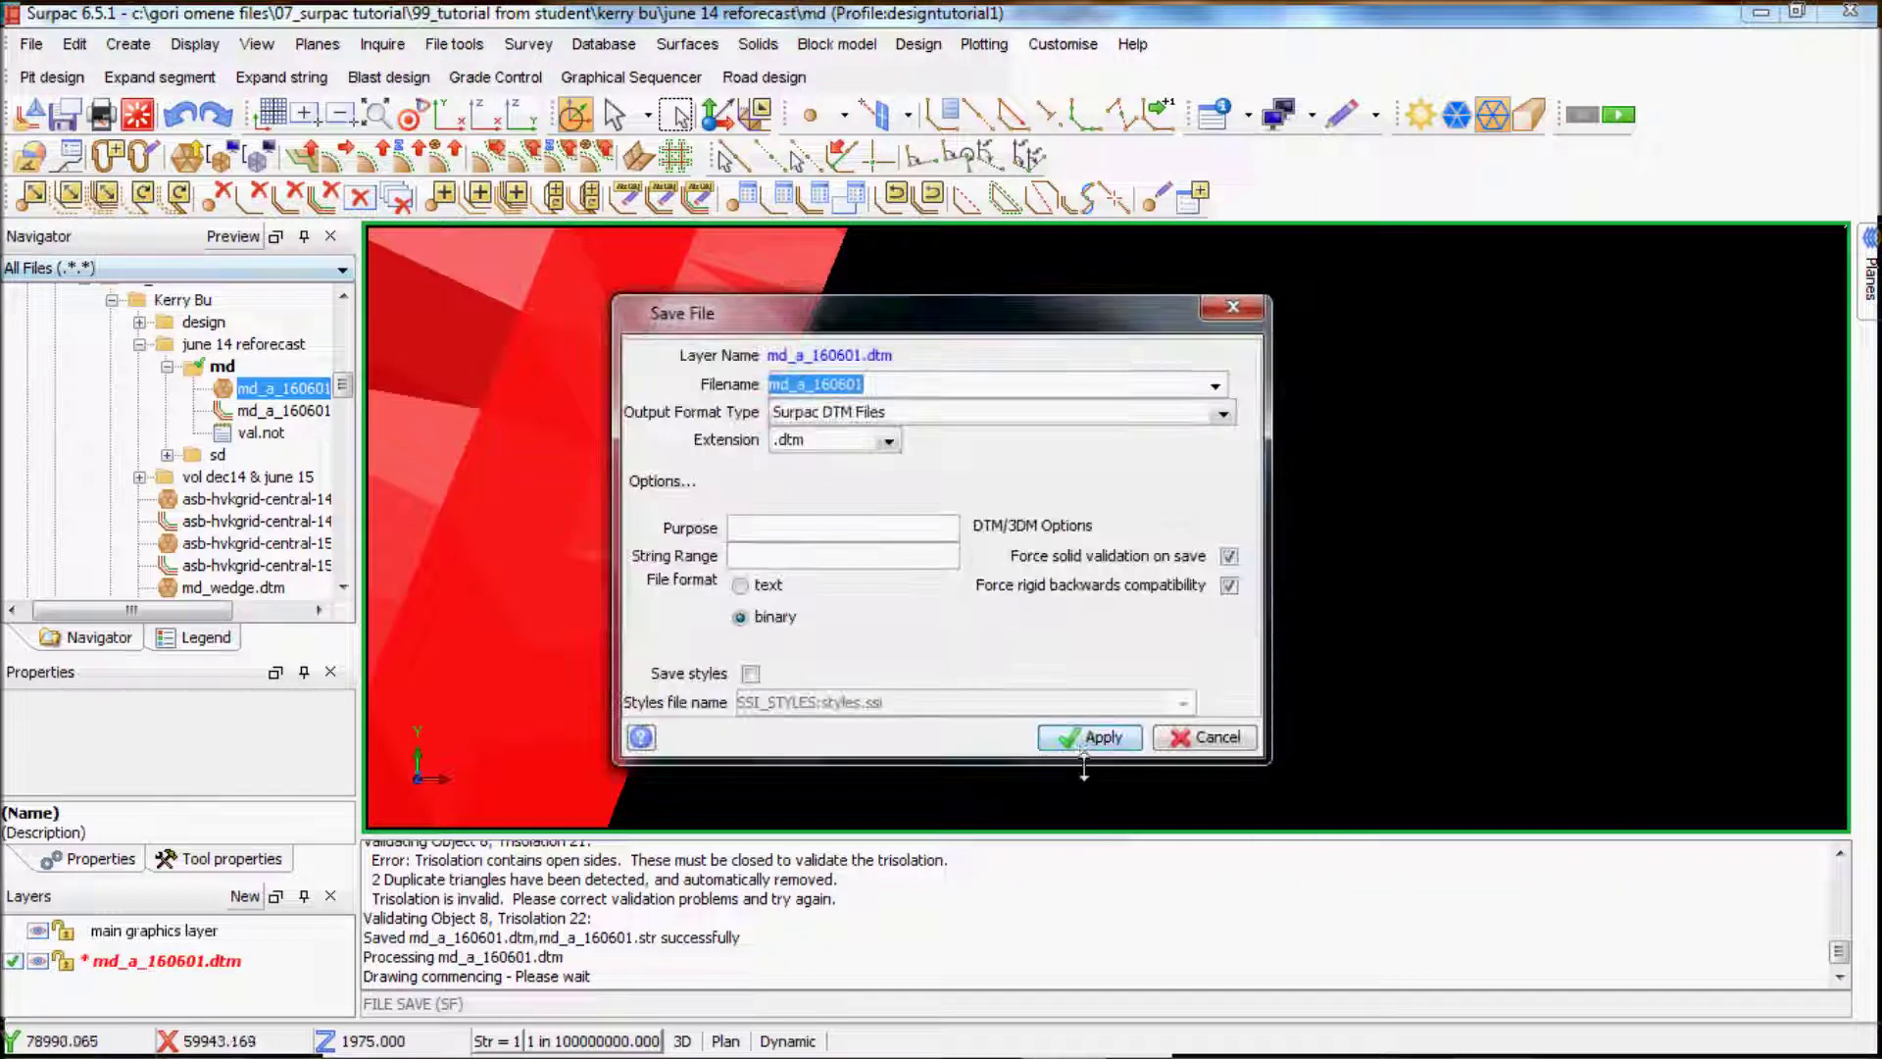
click(1081, 737)
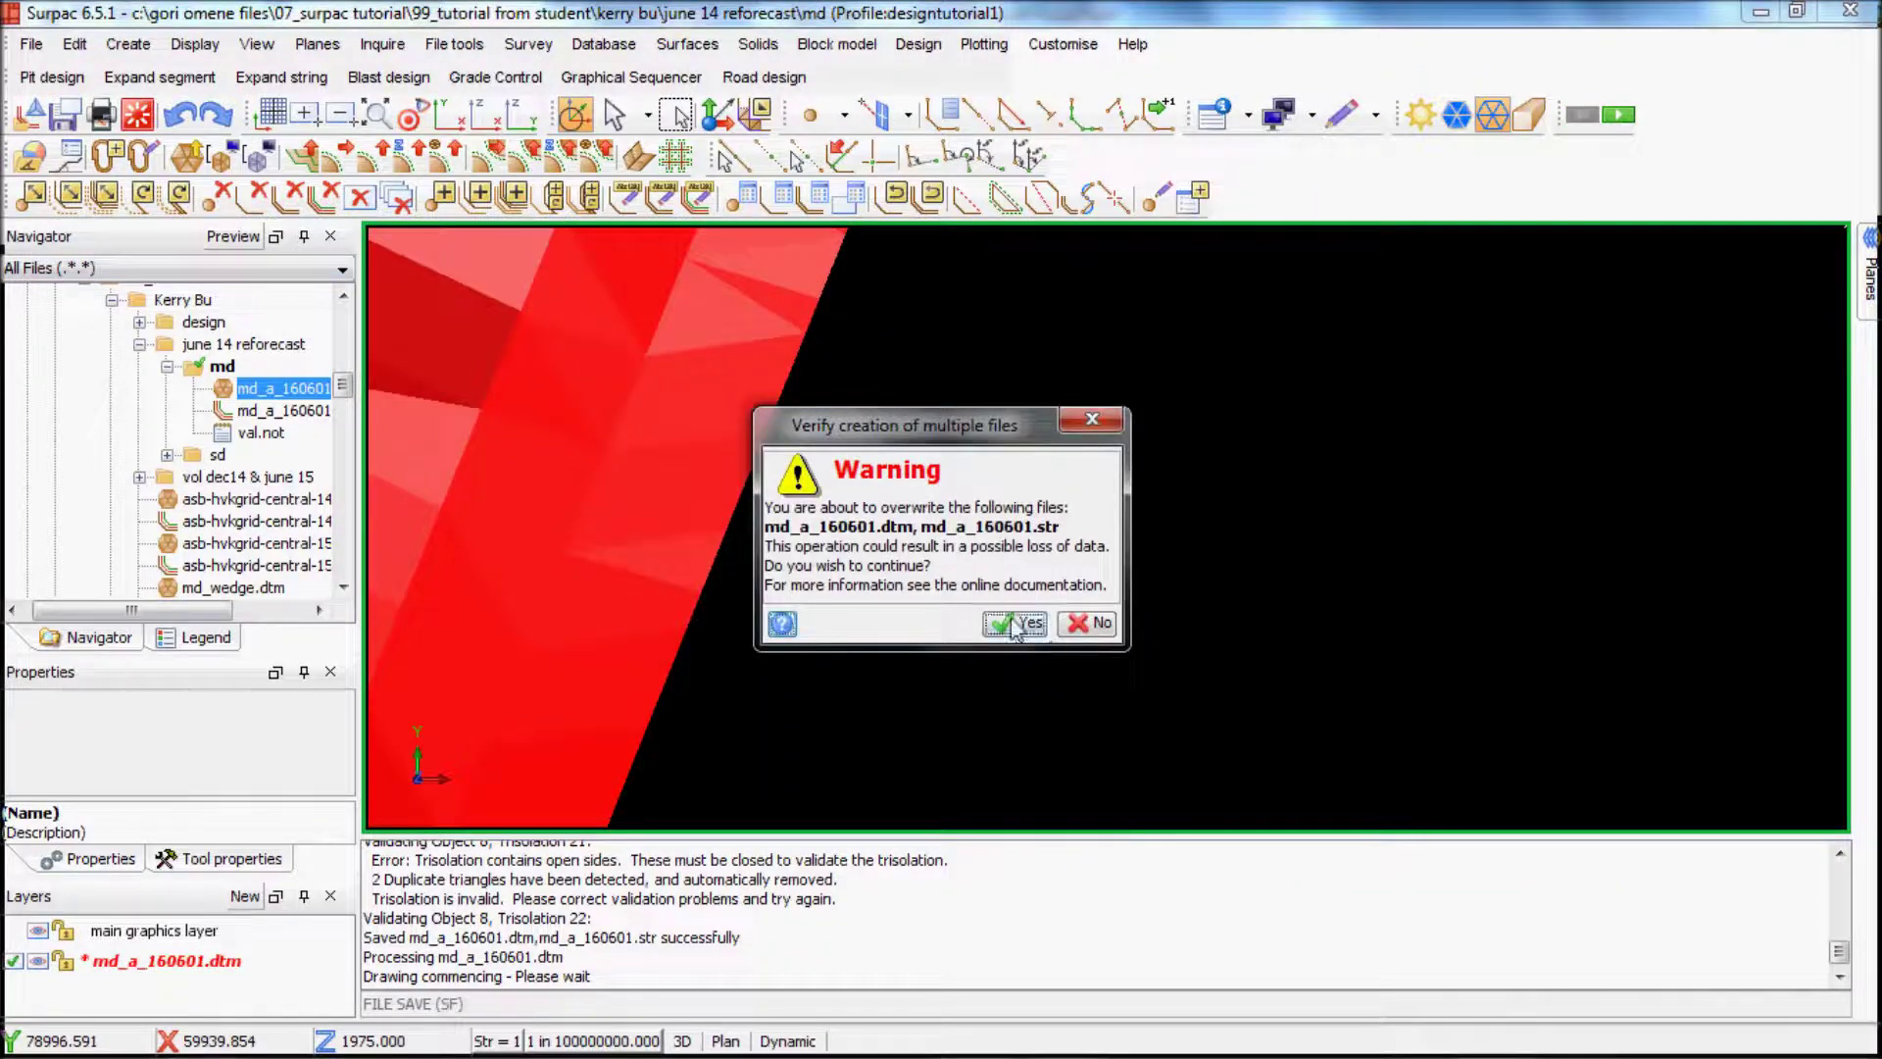
click(1015, 622)
Validate the solid with autocorrection enabled, overwriting the report file val, and close the report.
click(758, 45)
mouse_move(845, 218)
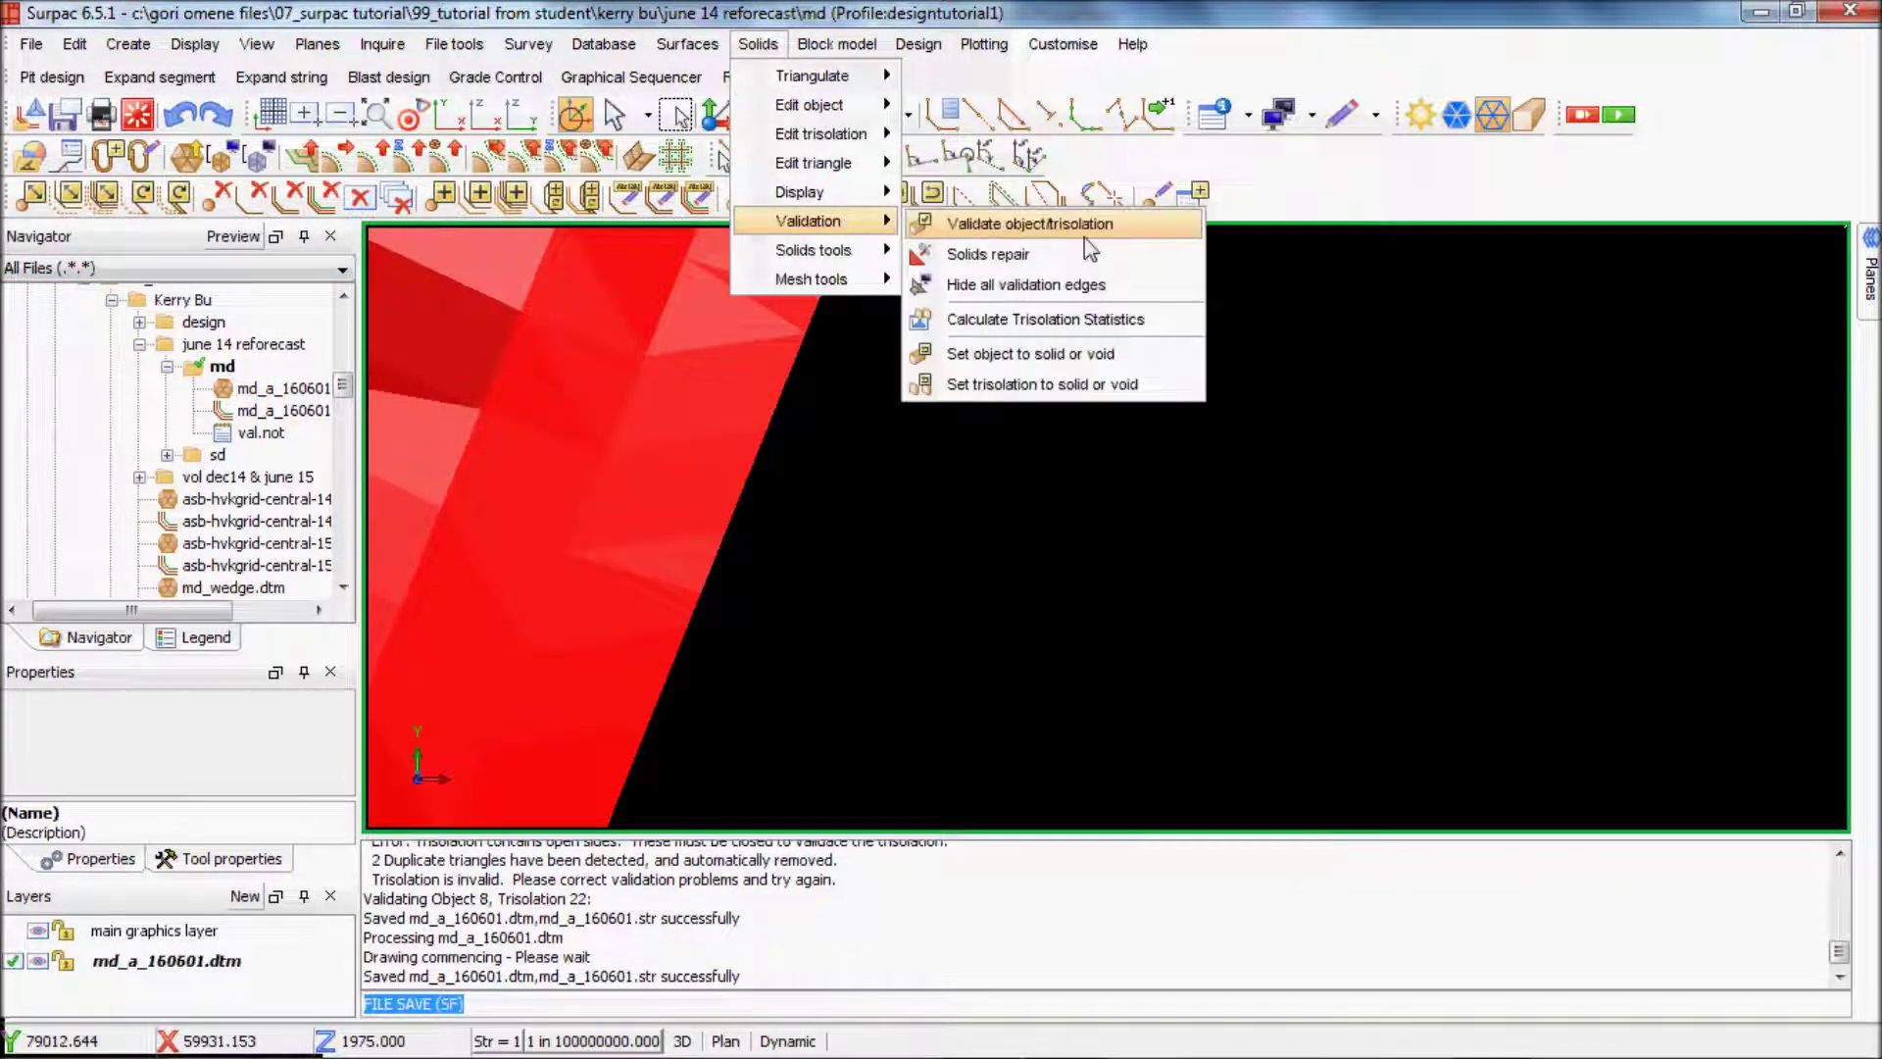
click(1079, 226)
click(947, 328)
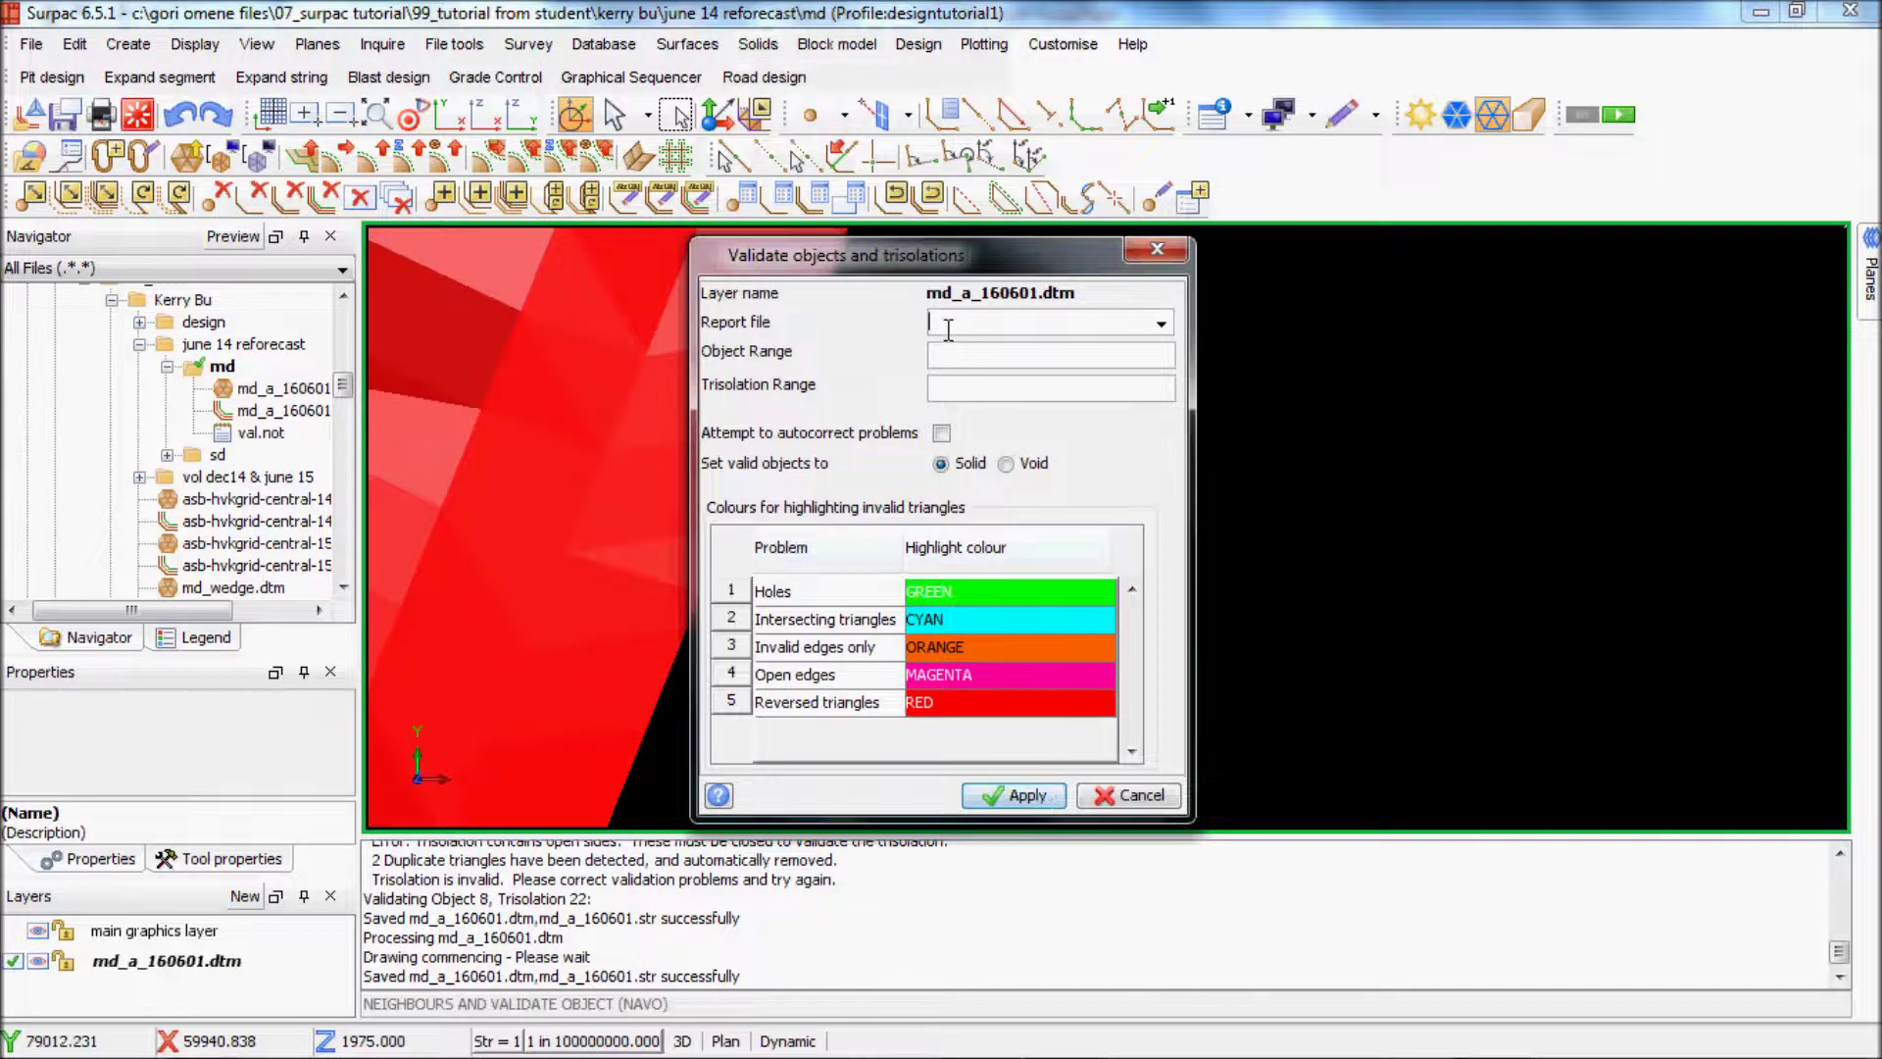
text(val)
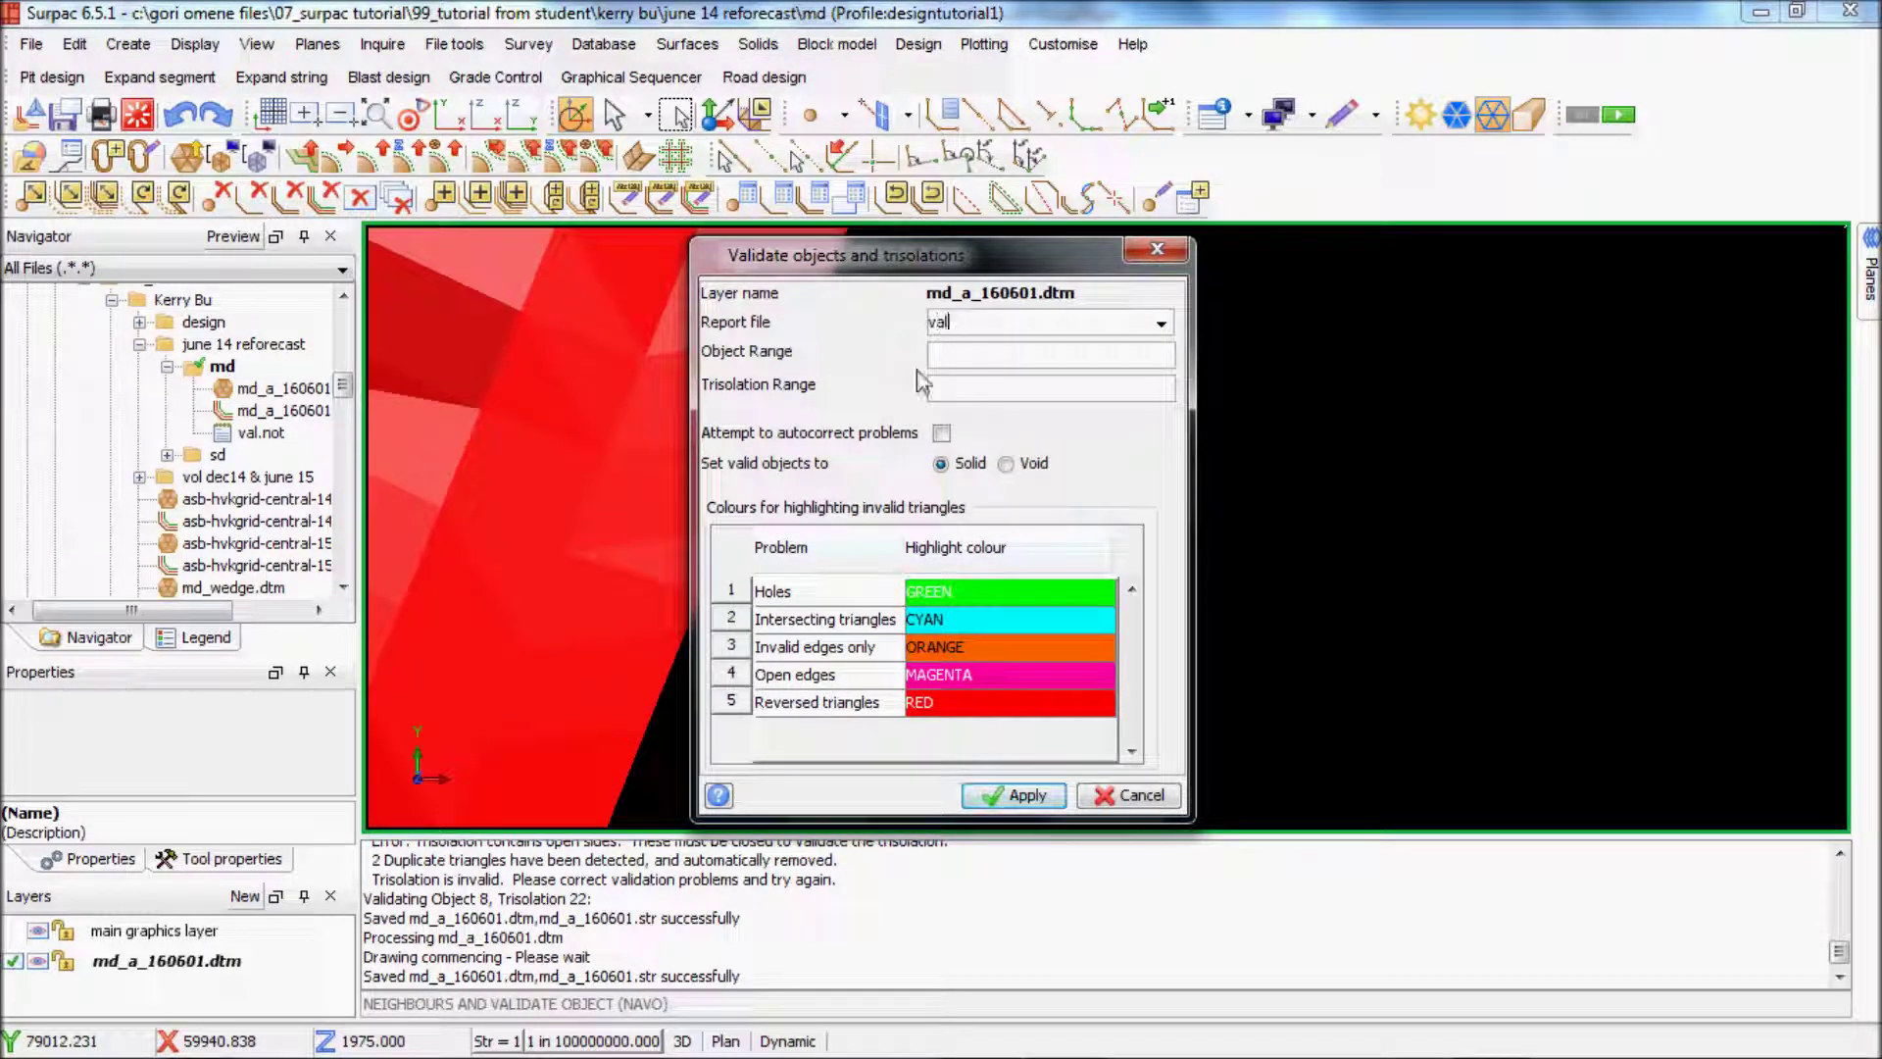
click(941, 432)
click(1014, 795)
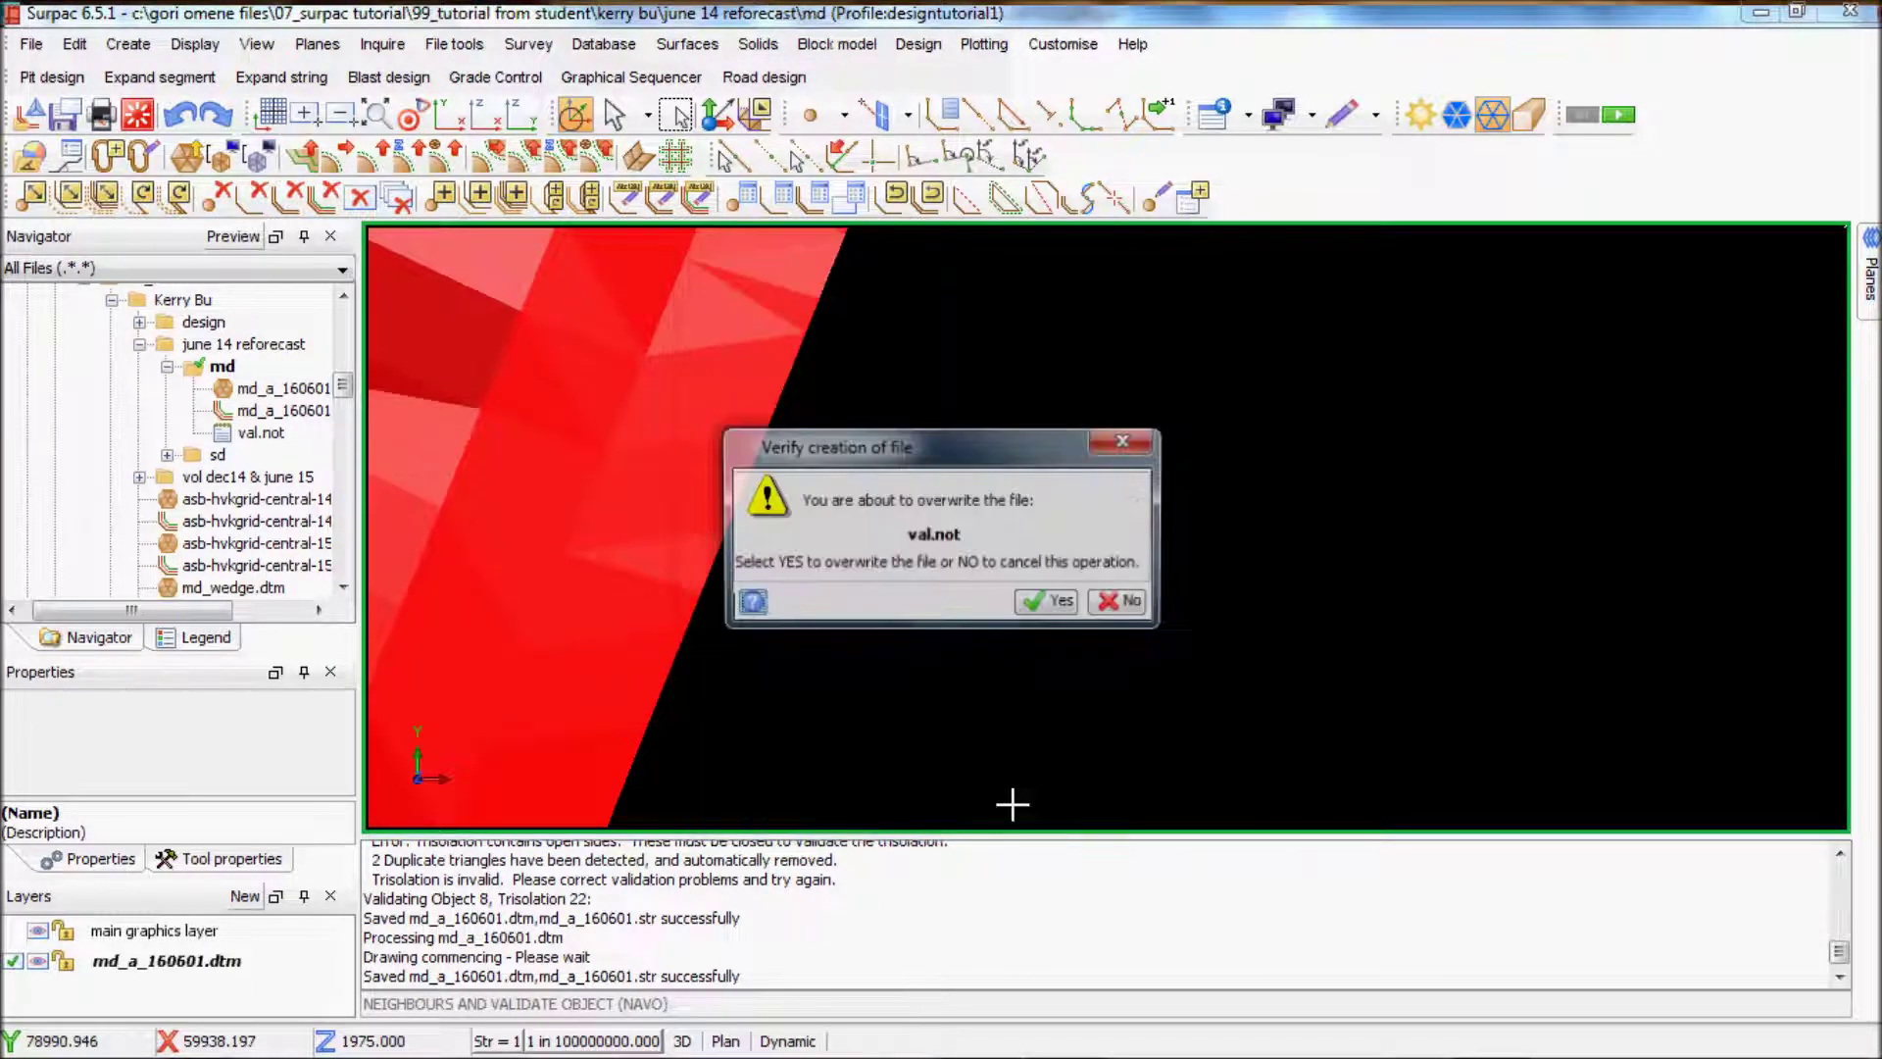
click(1064, 604)
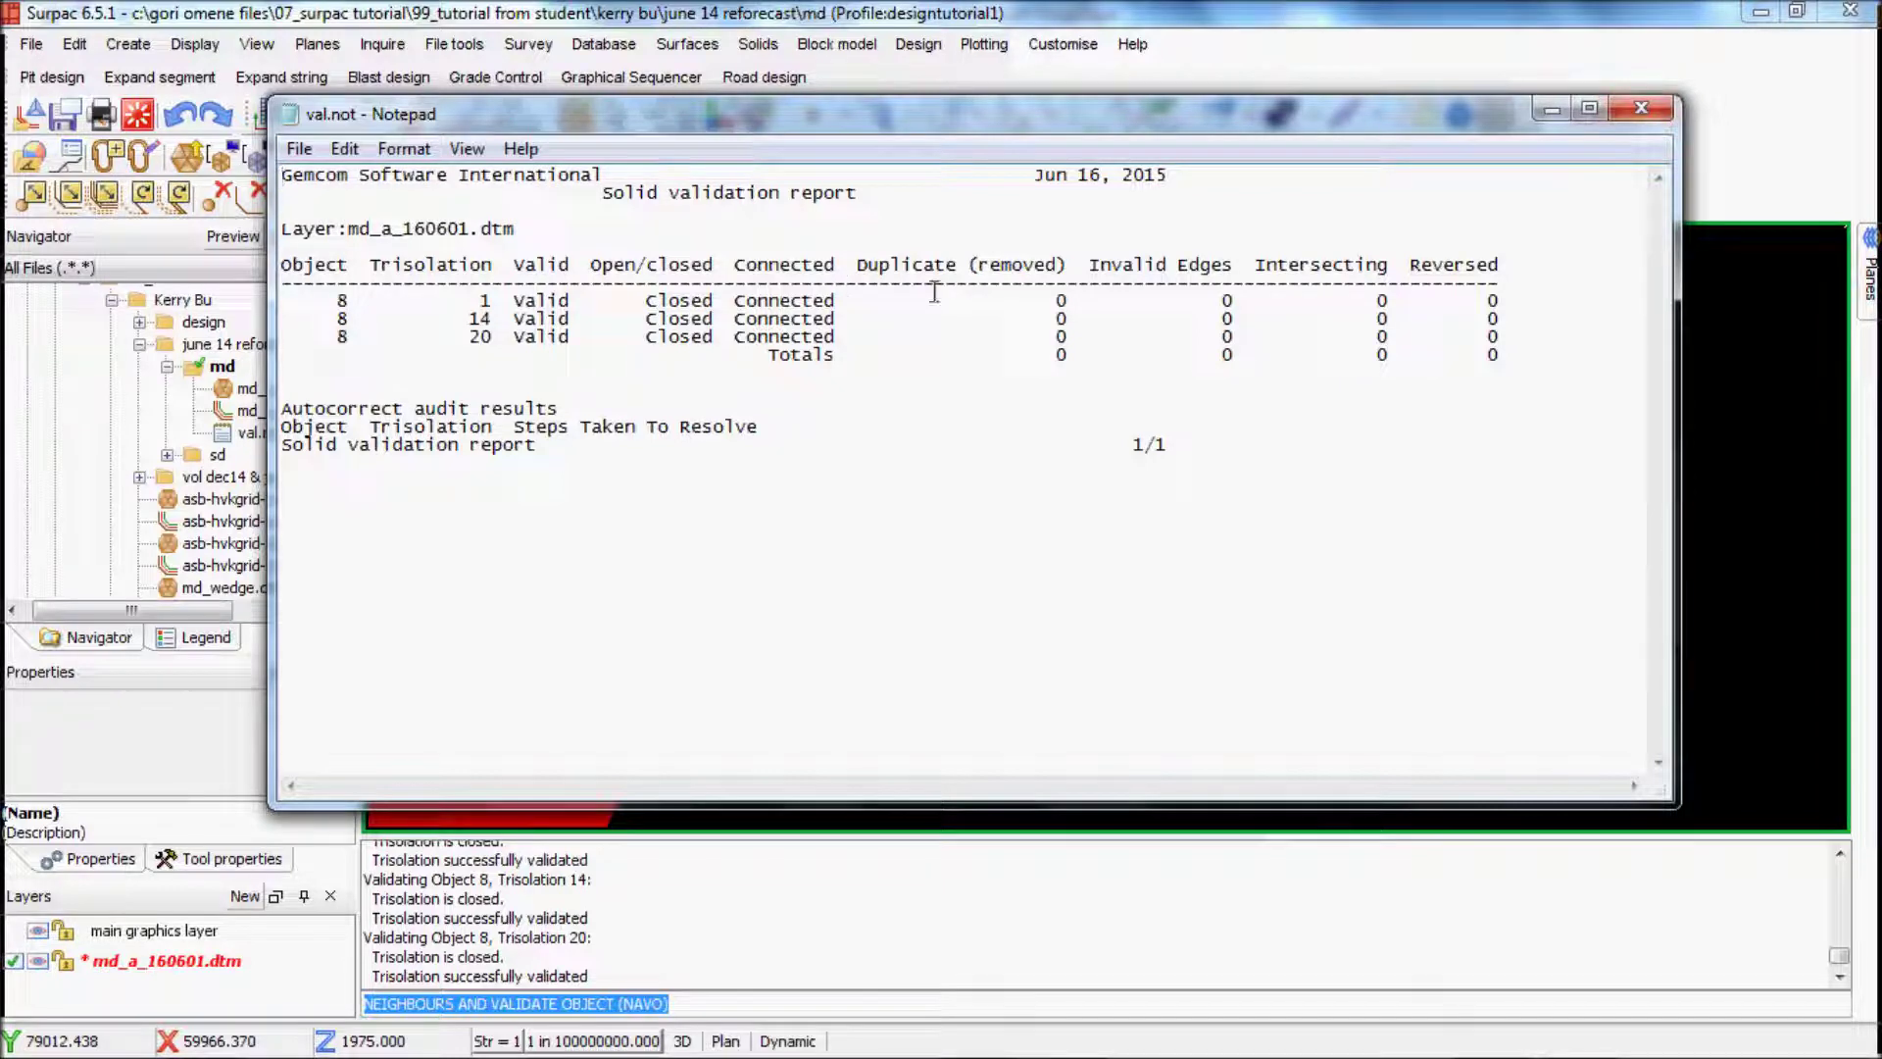
click(1640, 130)
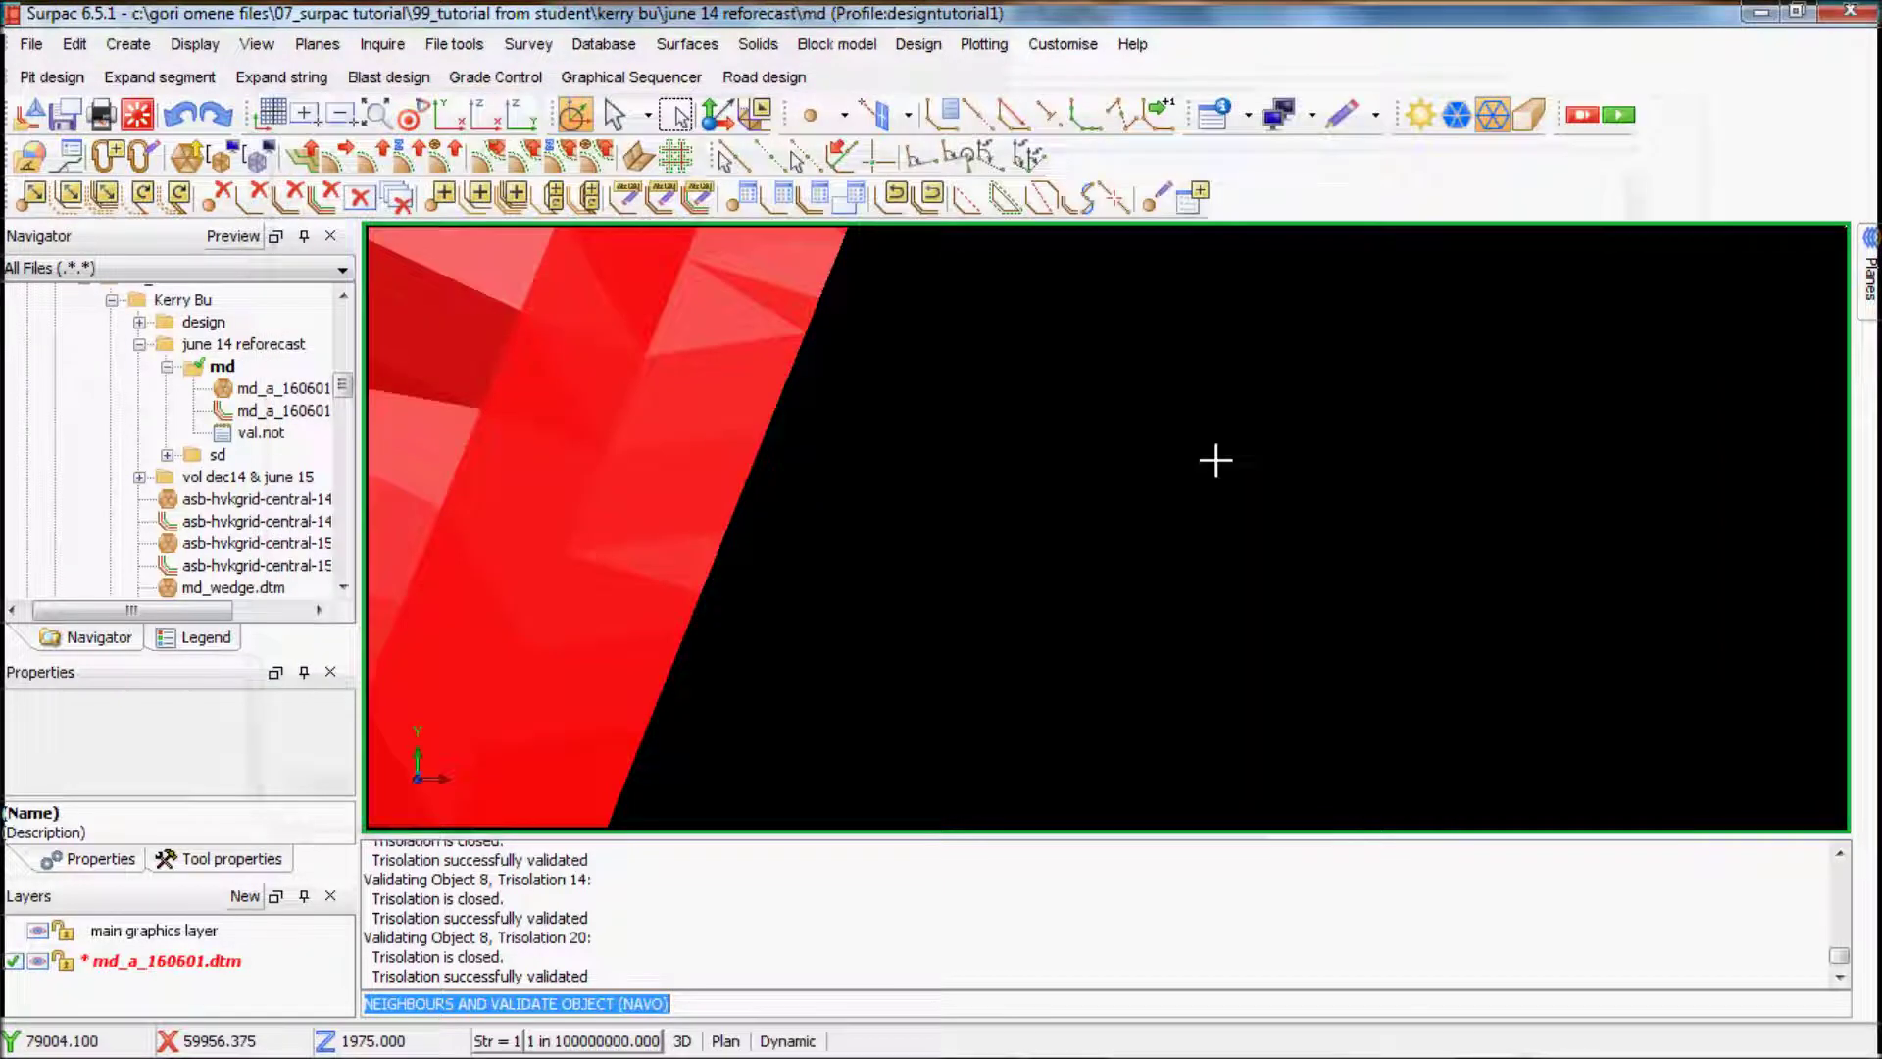
Start a volume report for the solid and name the report file vo_md_150601.
scroll(1176, 461, down, 3)
middle_drag(1231, 504, 1255, 452)
click(758, 44)
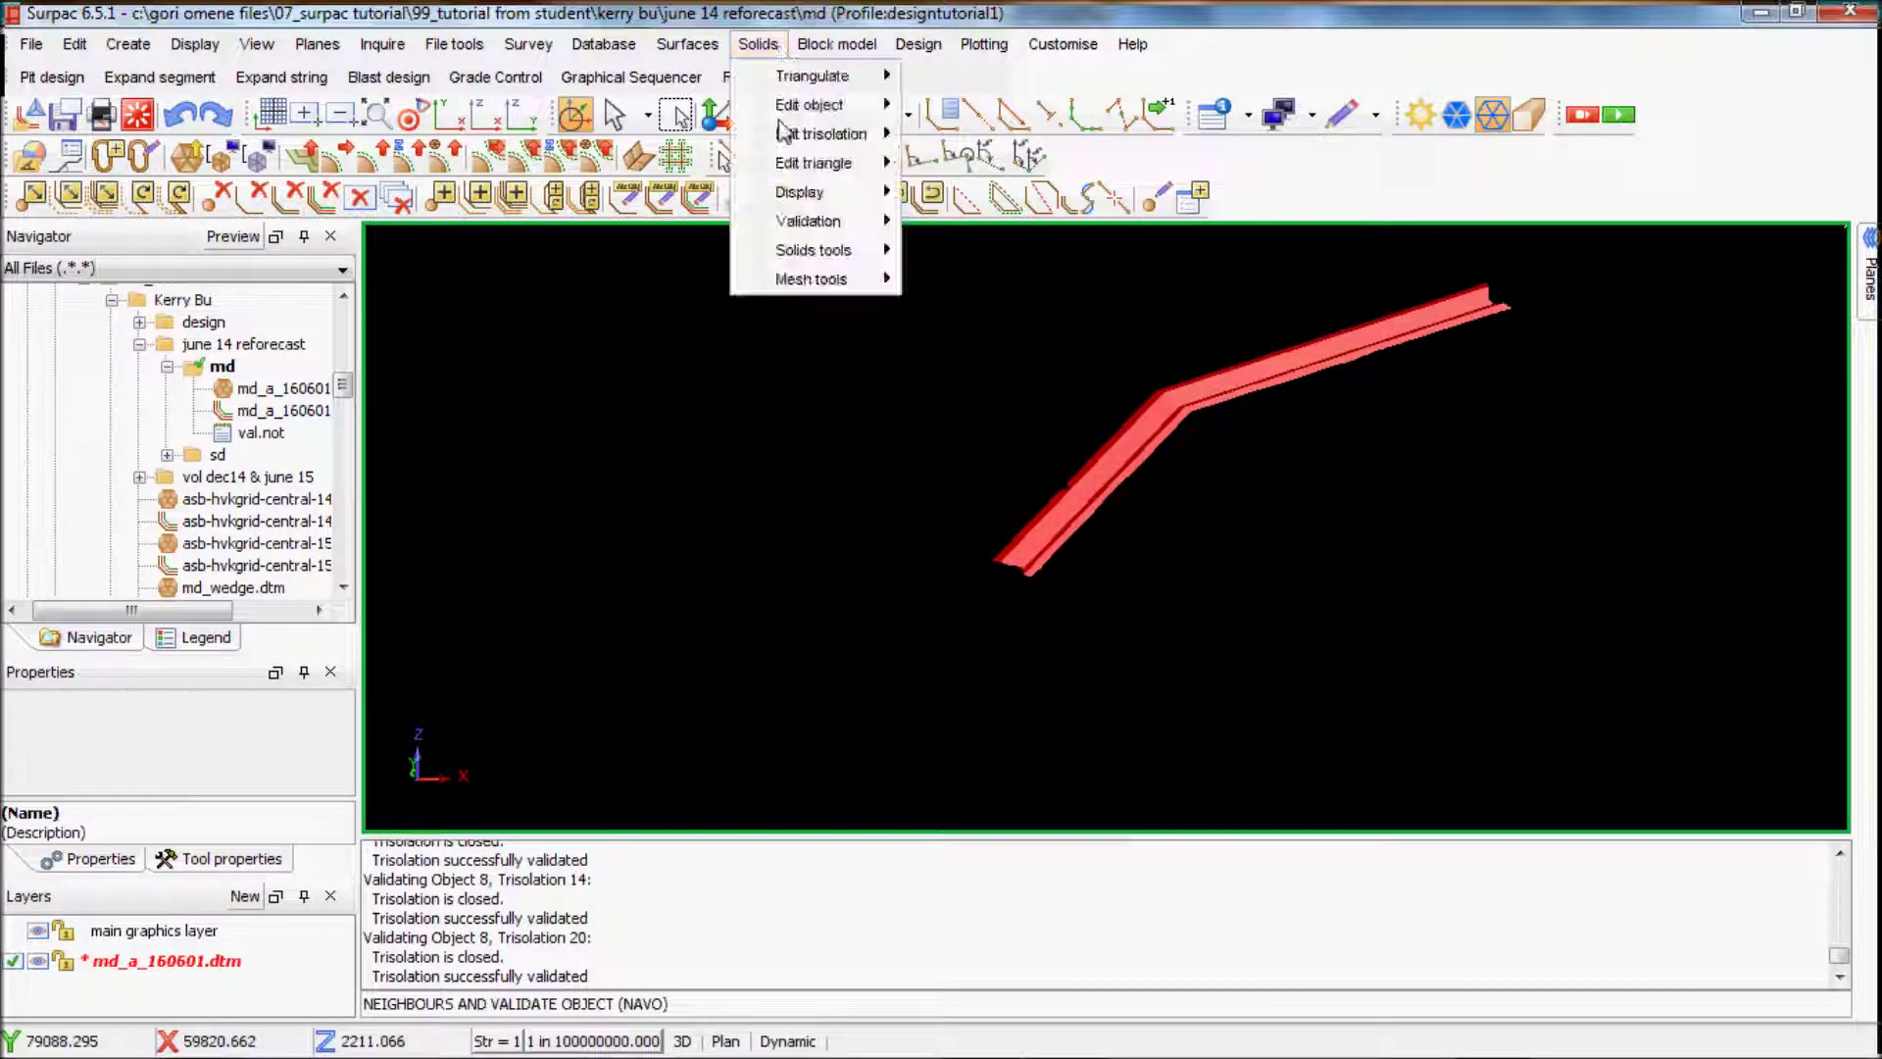
mouse_move(823, 250)
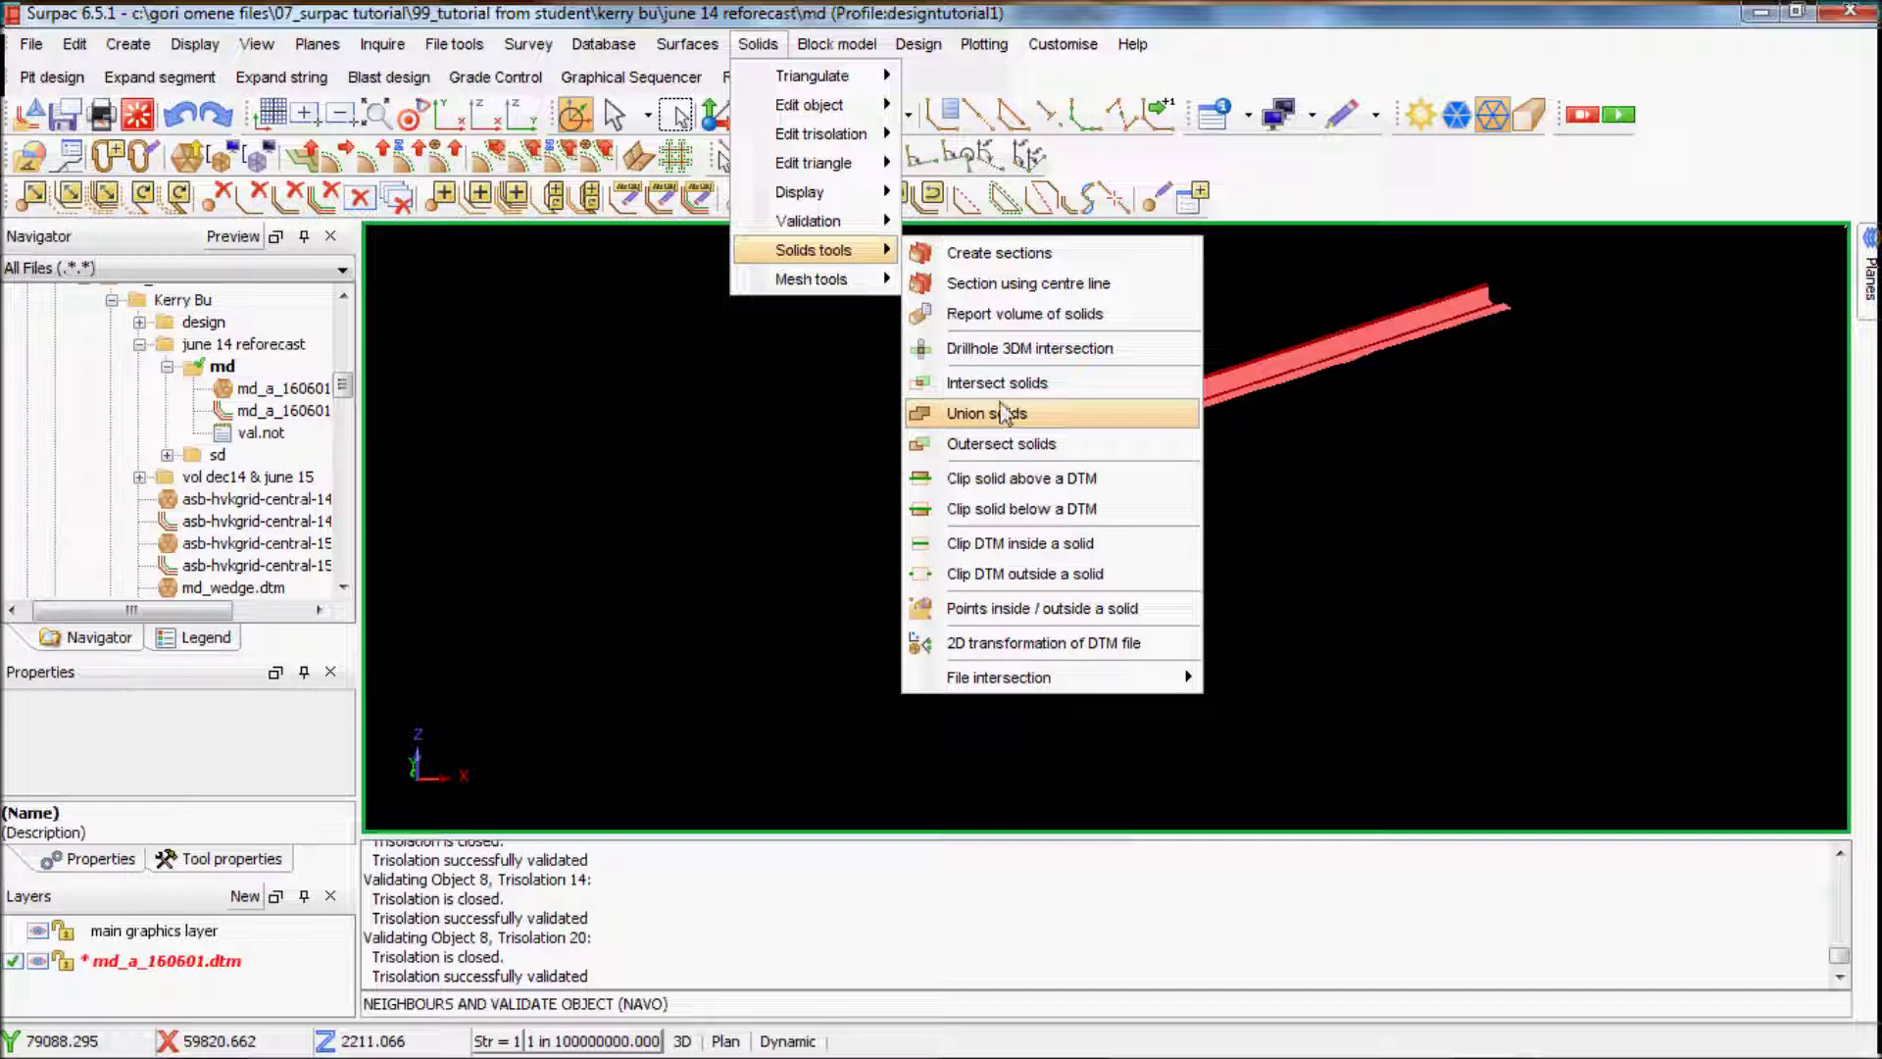
click(989, 315)
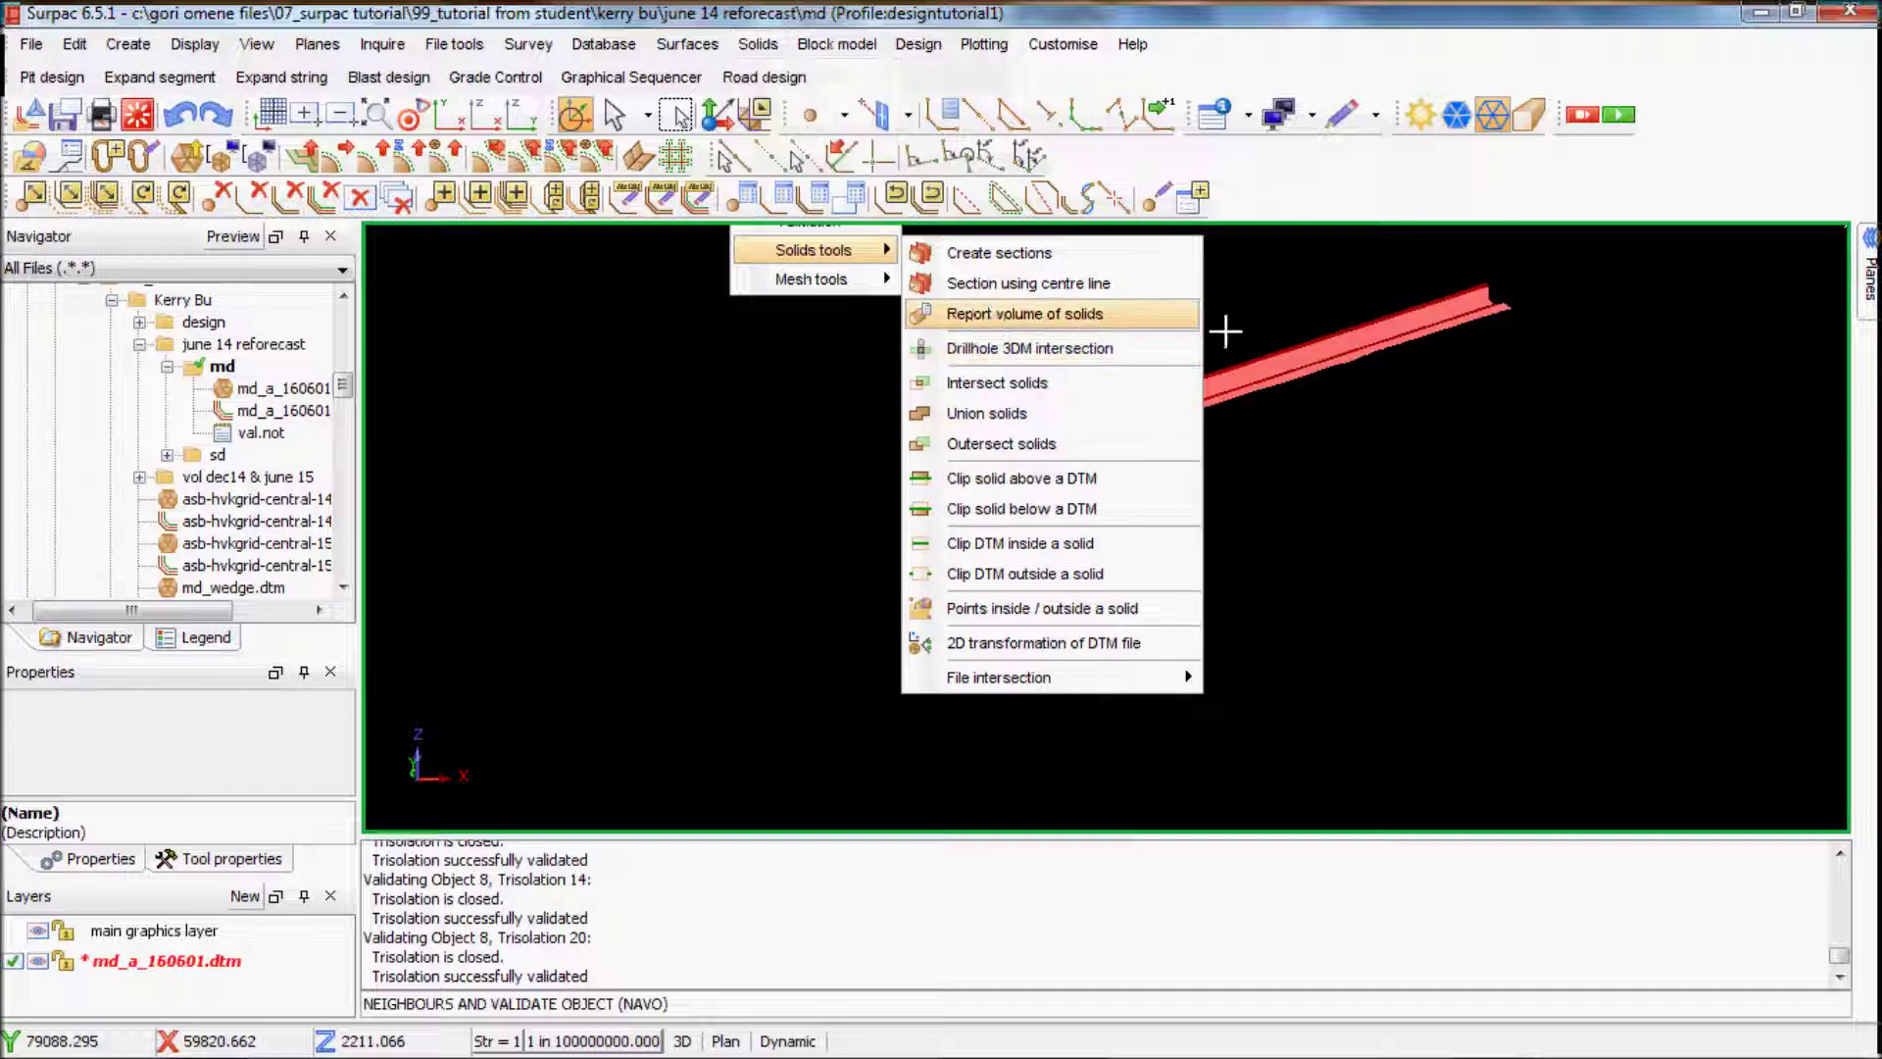
text(vol_sd_dec14_jun_)
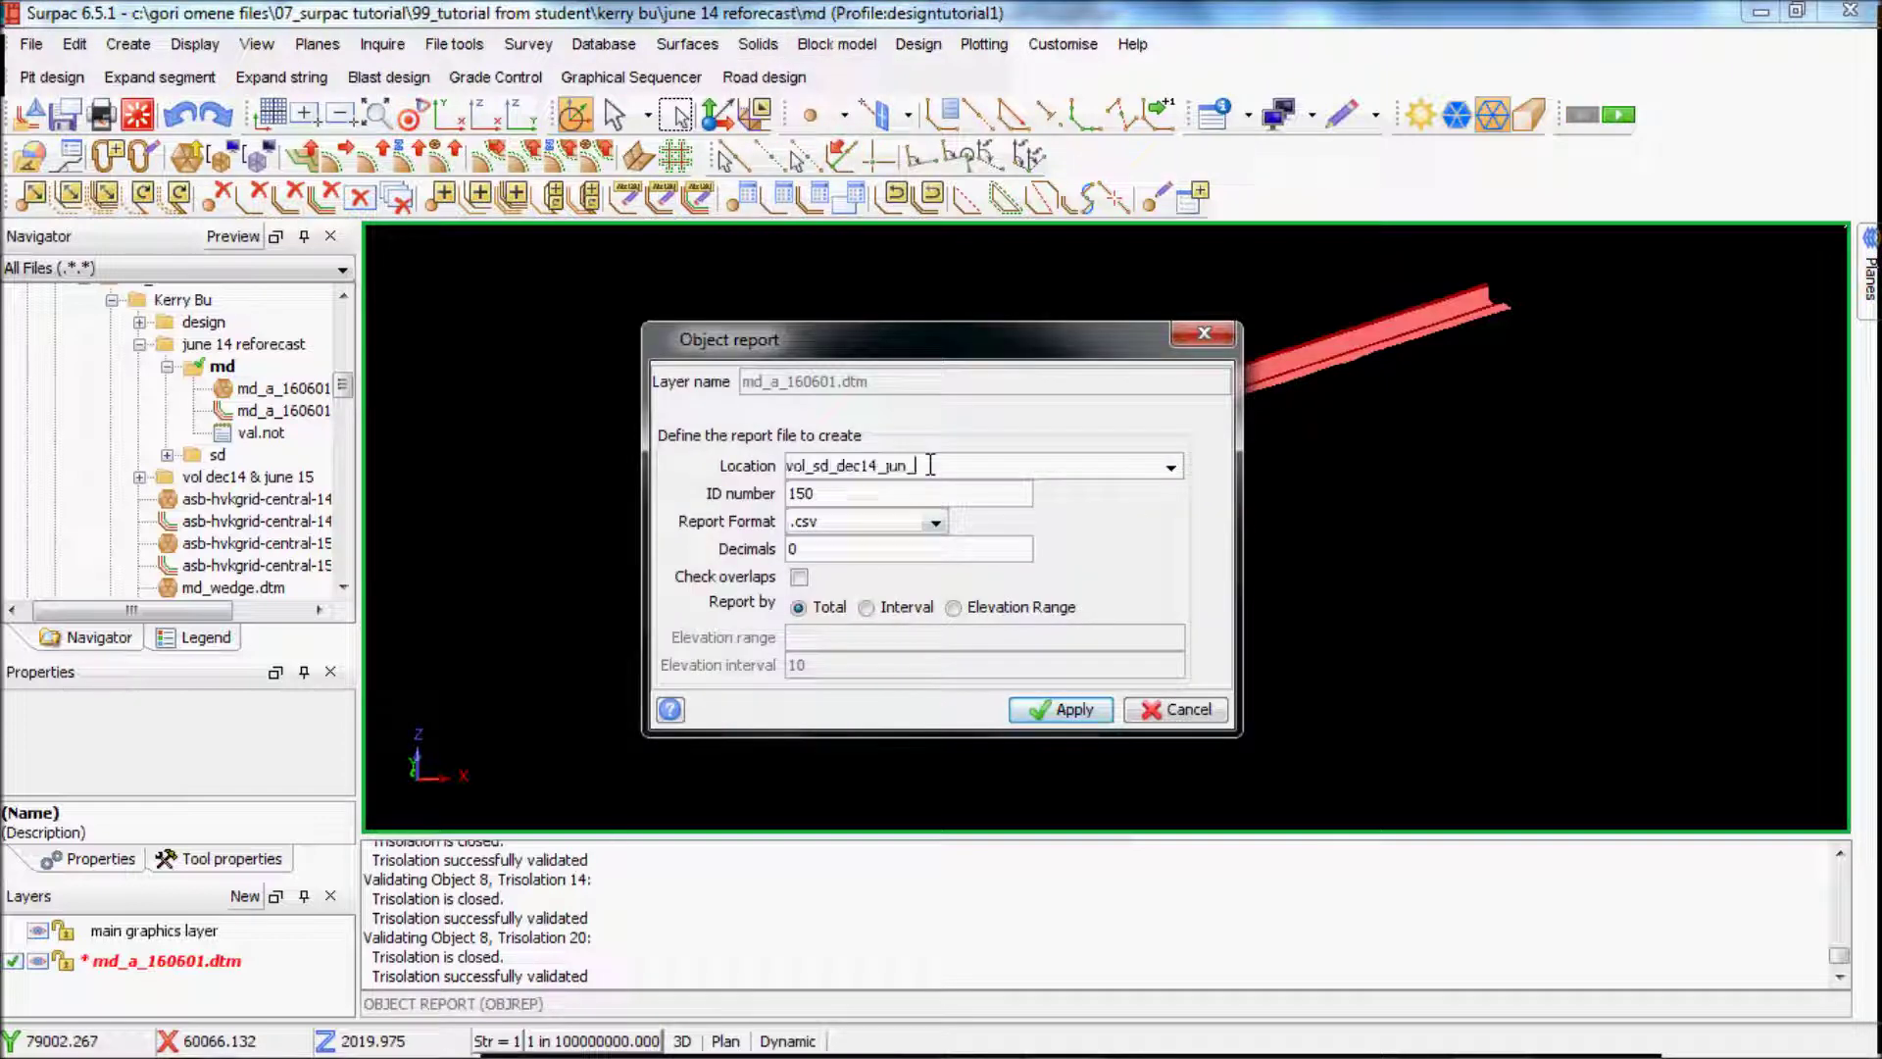
key(BackSpace)
key(BackSpace)
key(BackSpace)
key(BackSpace)
key(BackSpace)
key(BackSpace)
key(BackSpace)
key(BackSpace)
key(BackSpace)
key(BackSpace)
key(BackSpace)
key(BackSpace)
key(BackSpace)
key(BackSpace)
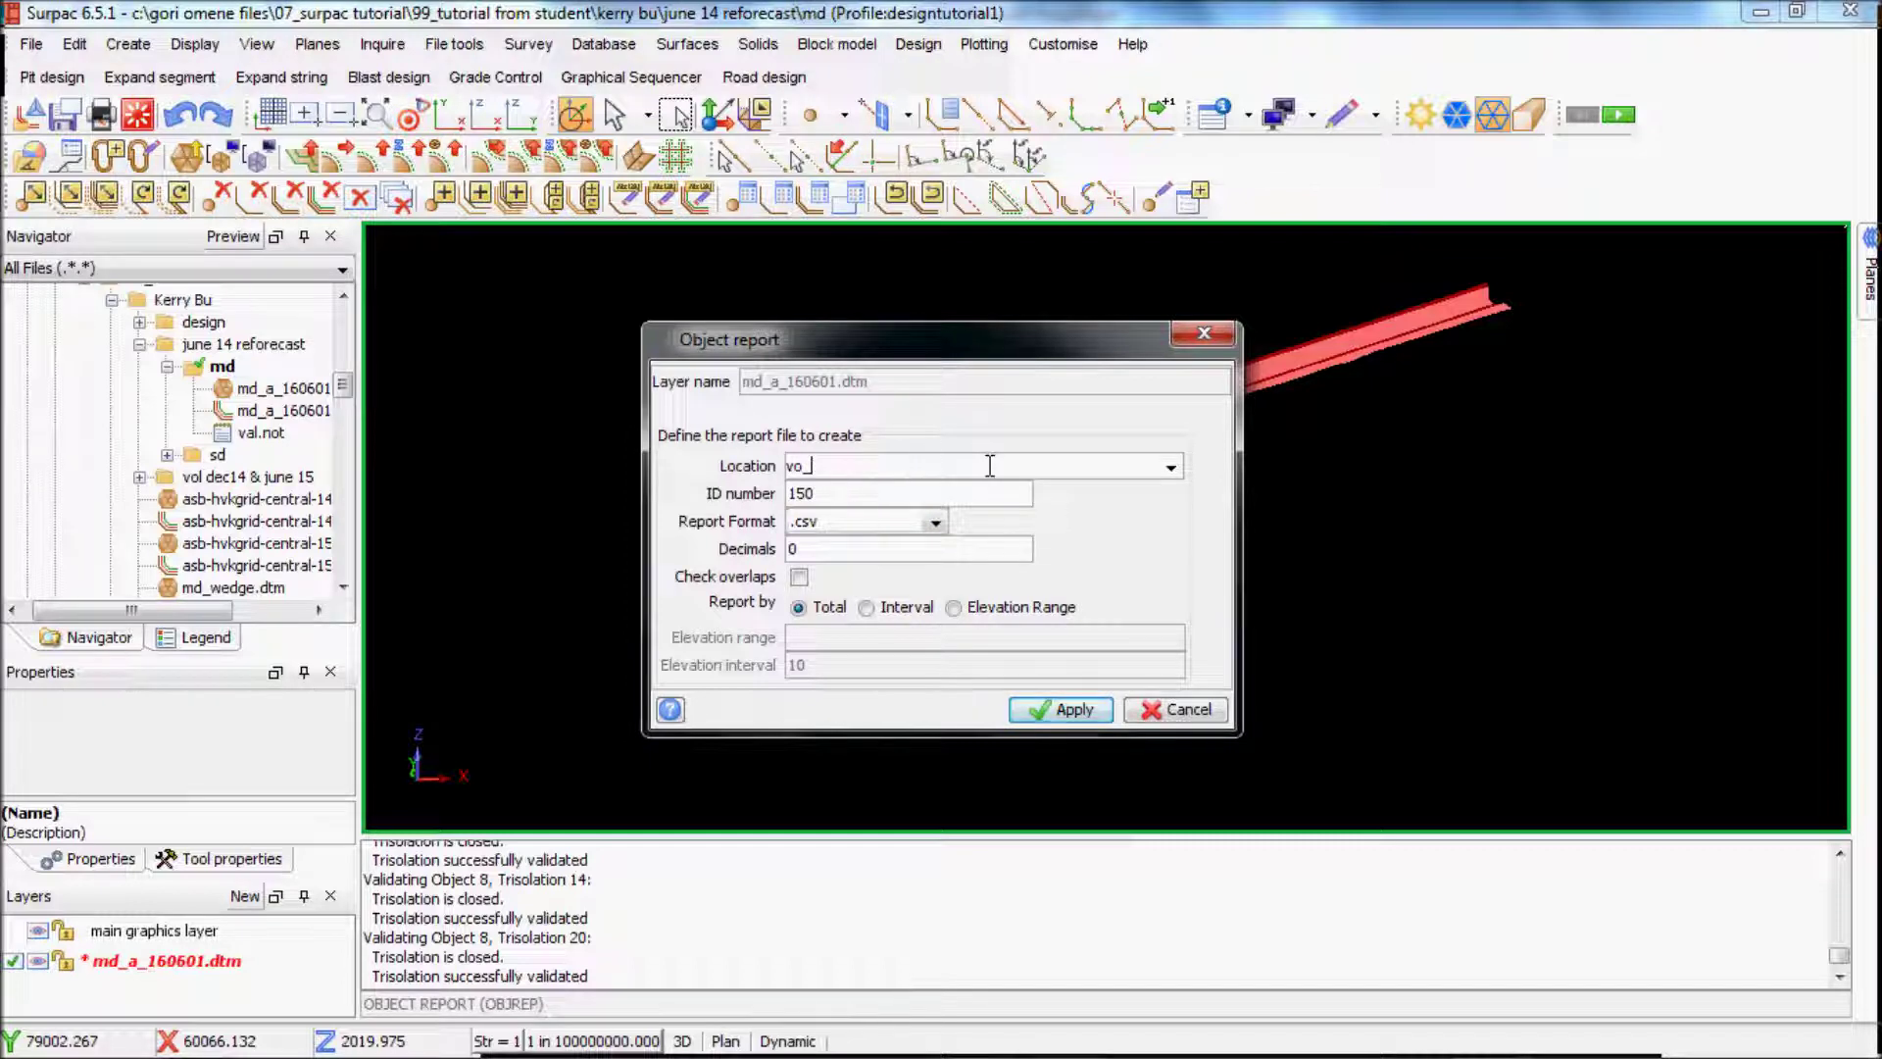
text(md_150601)
Clear the report's ID number, report by elevation range 1950,2000,0.1 and generate the .csv file.
double_click(852, 495)
key(BackSpace)
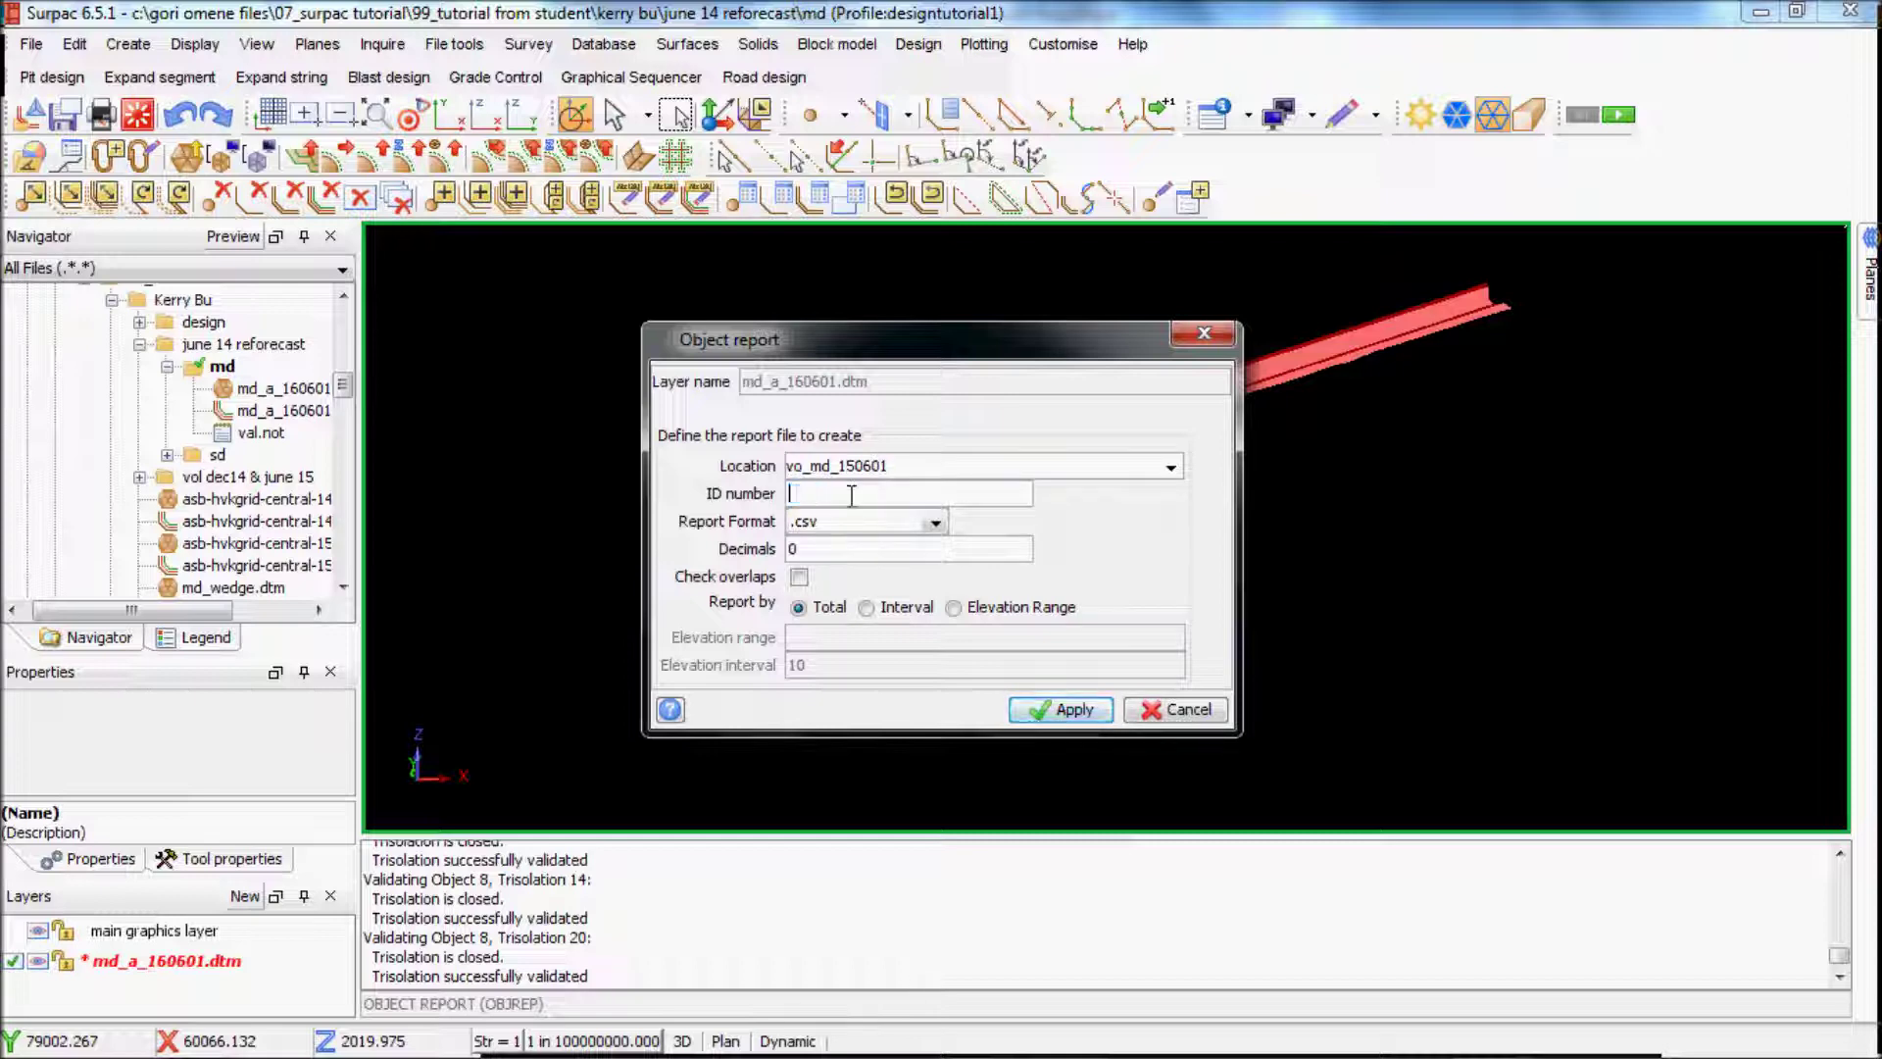
click(951, 609)
click(876, 638)
text(19)
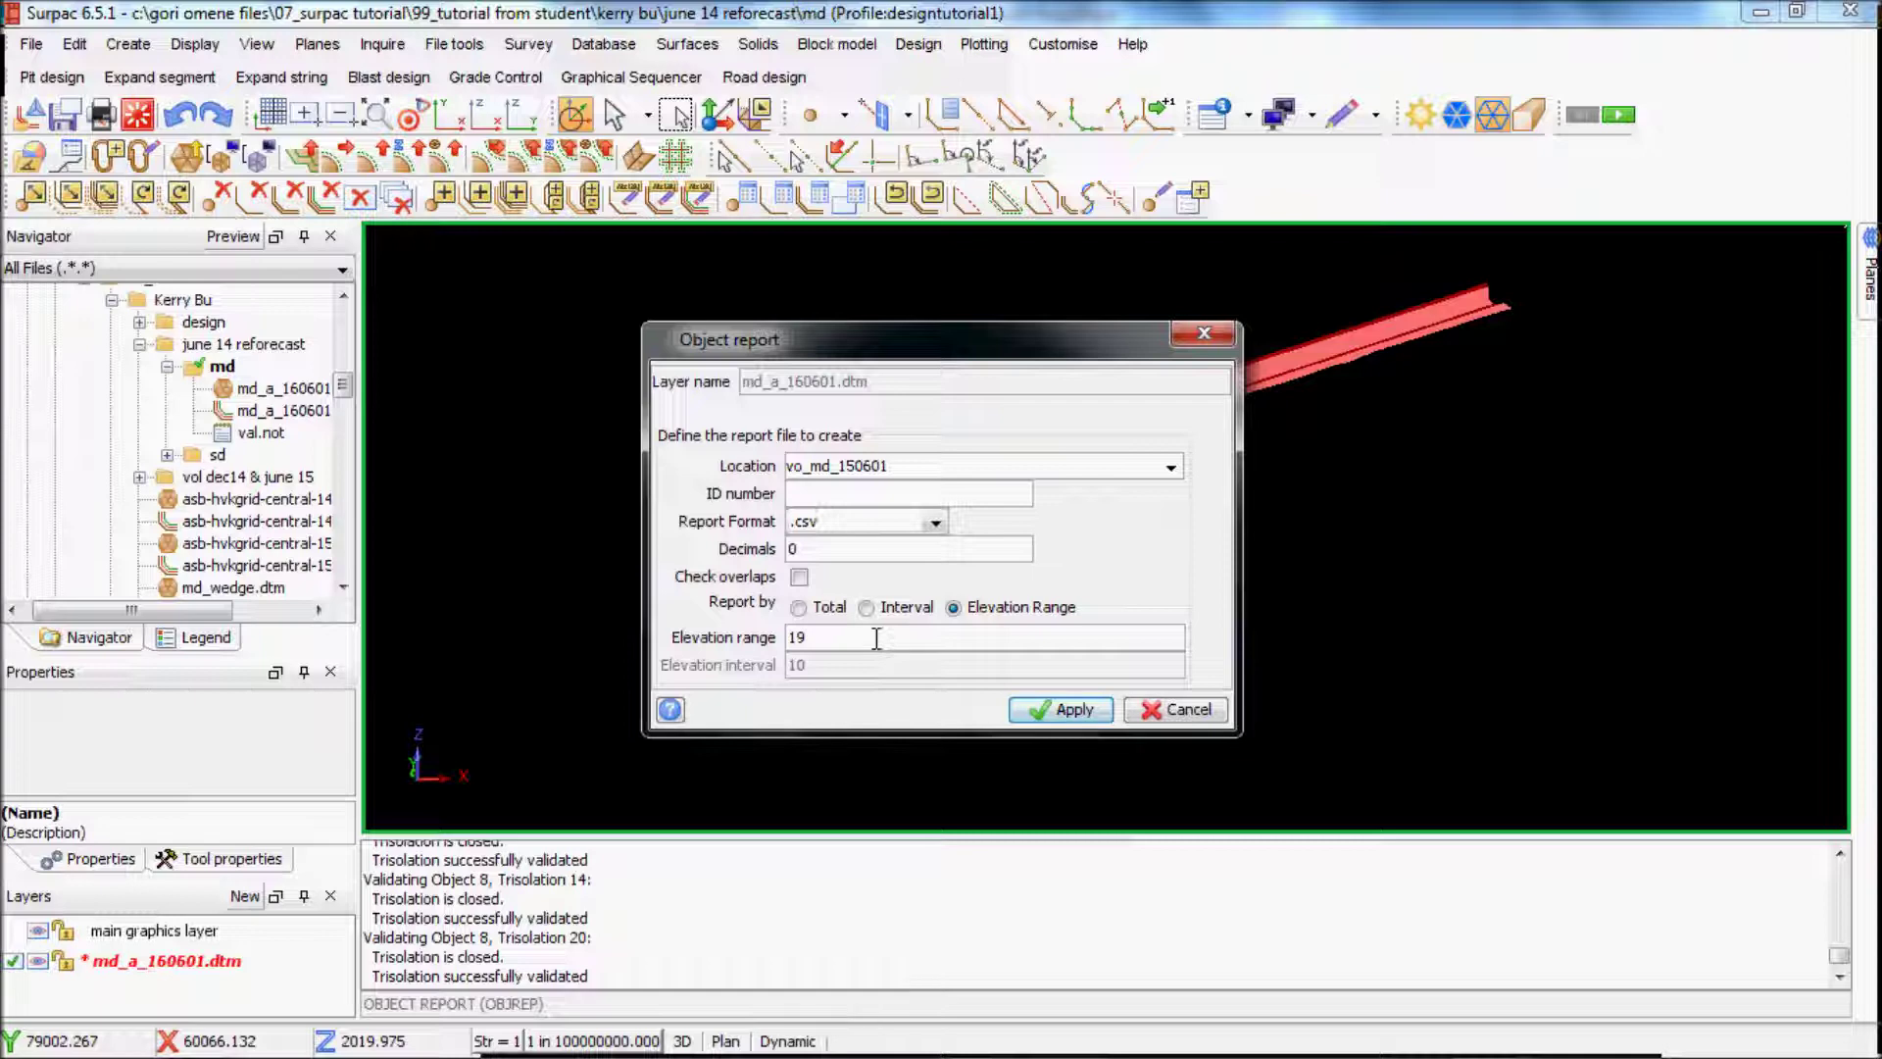
text(50,2000,0.1)
click(1079, 710)
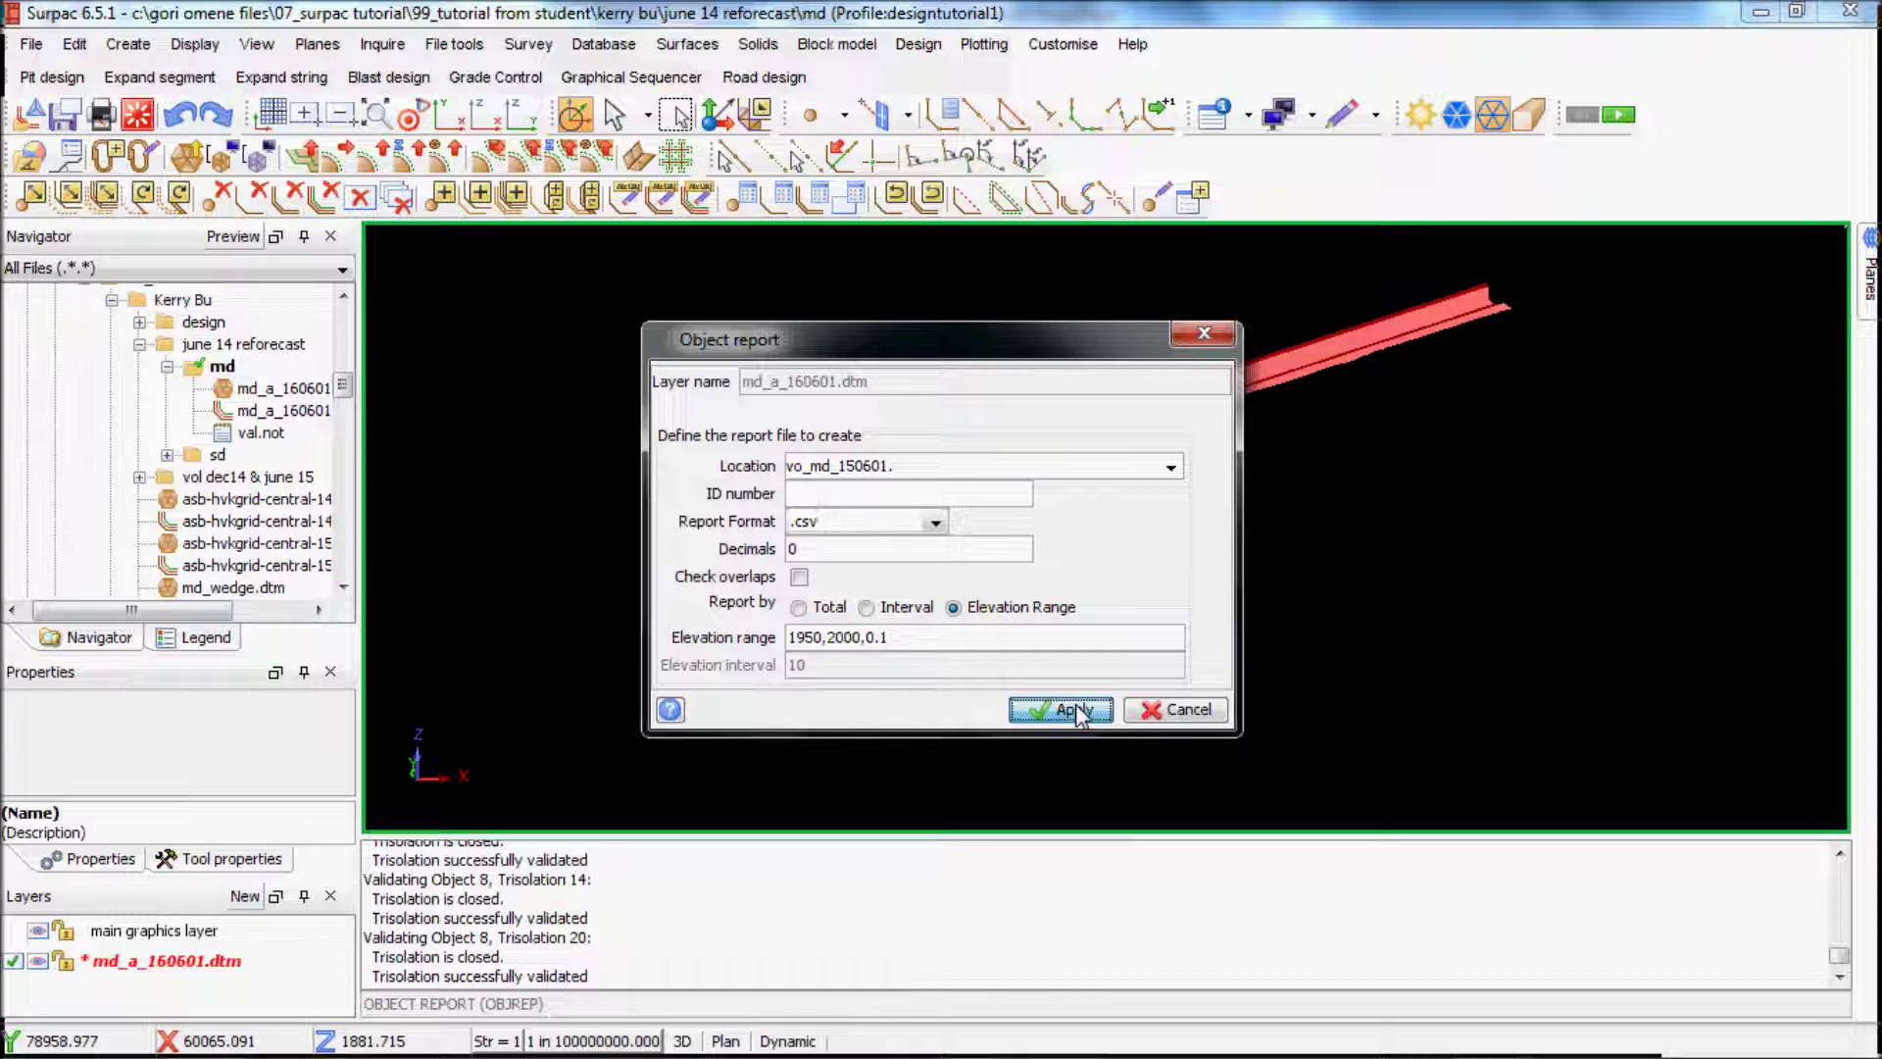
click(1079, 710)
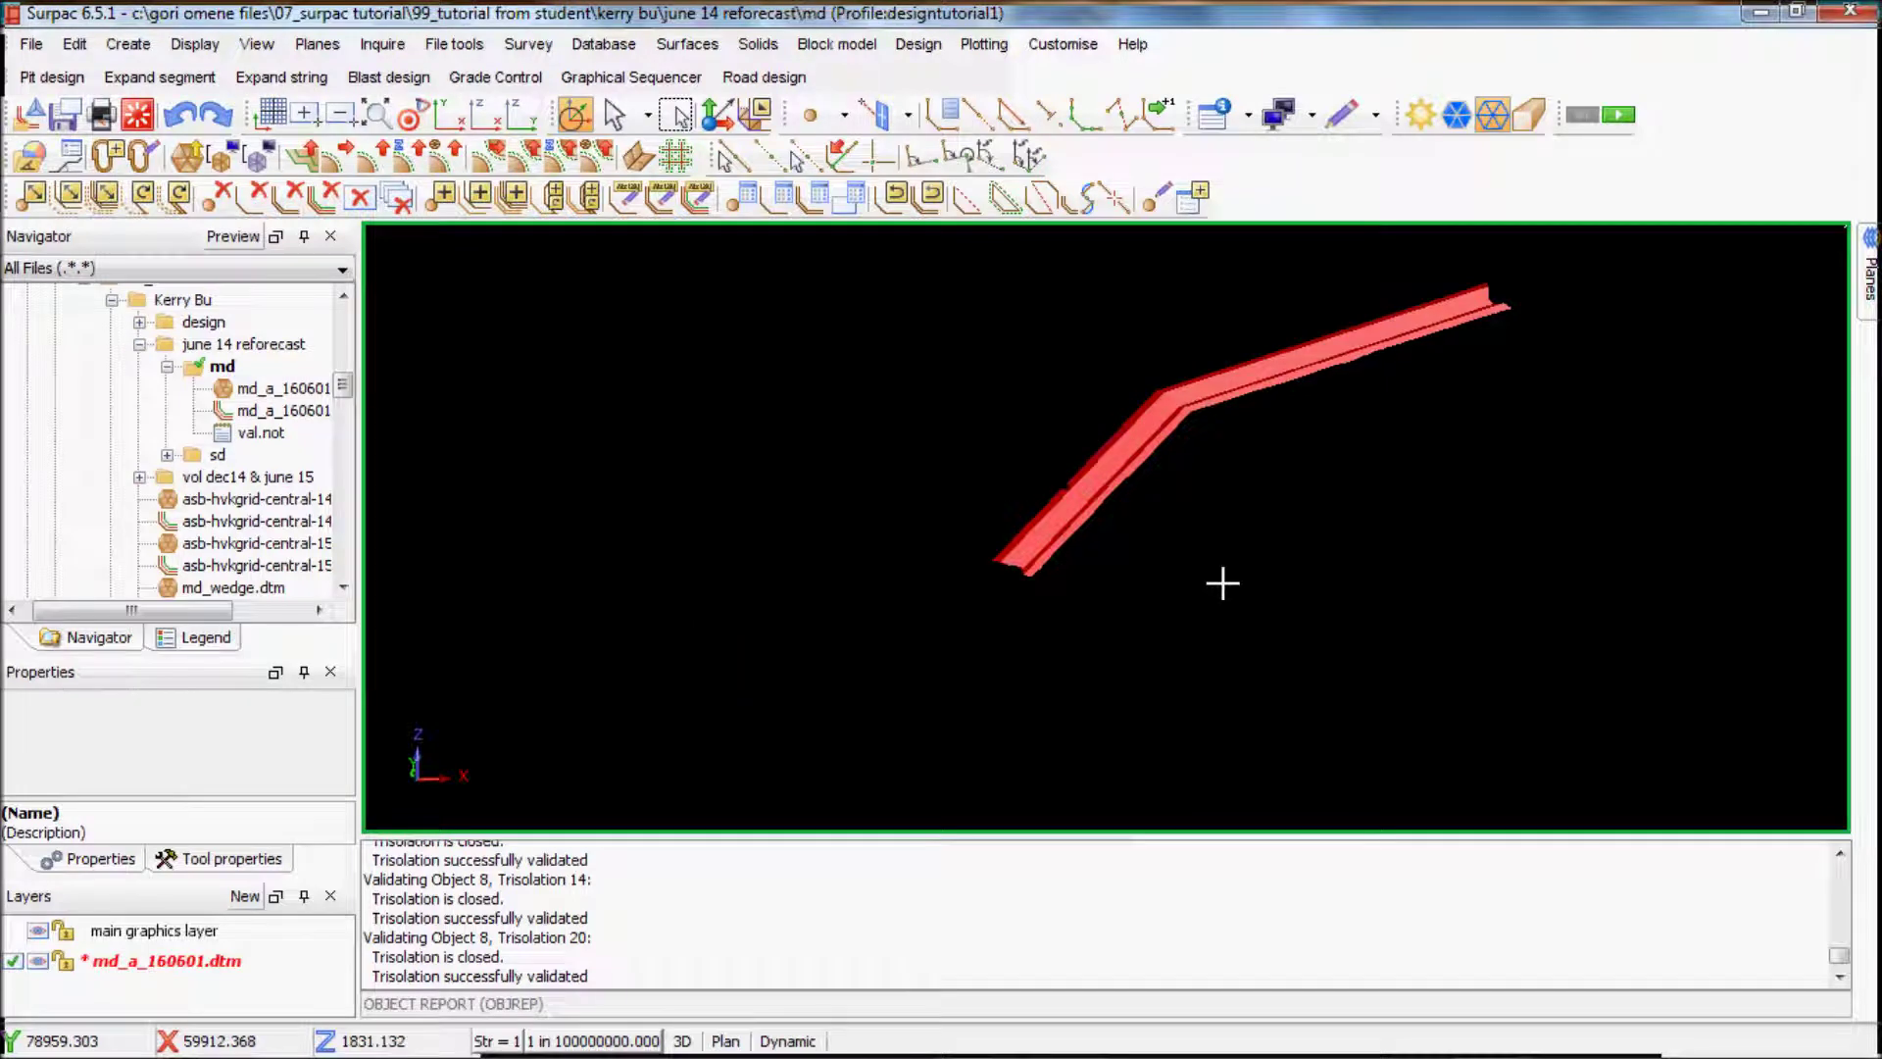
Look through the volumes by elevation in the vo_md_150601 spreadsheet, then close it.
scroll(1220, 581, down, 7)
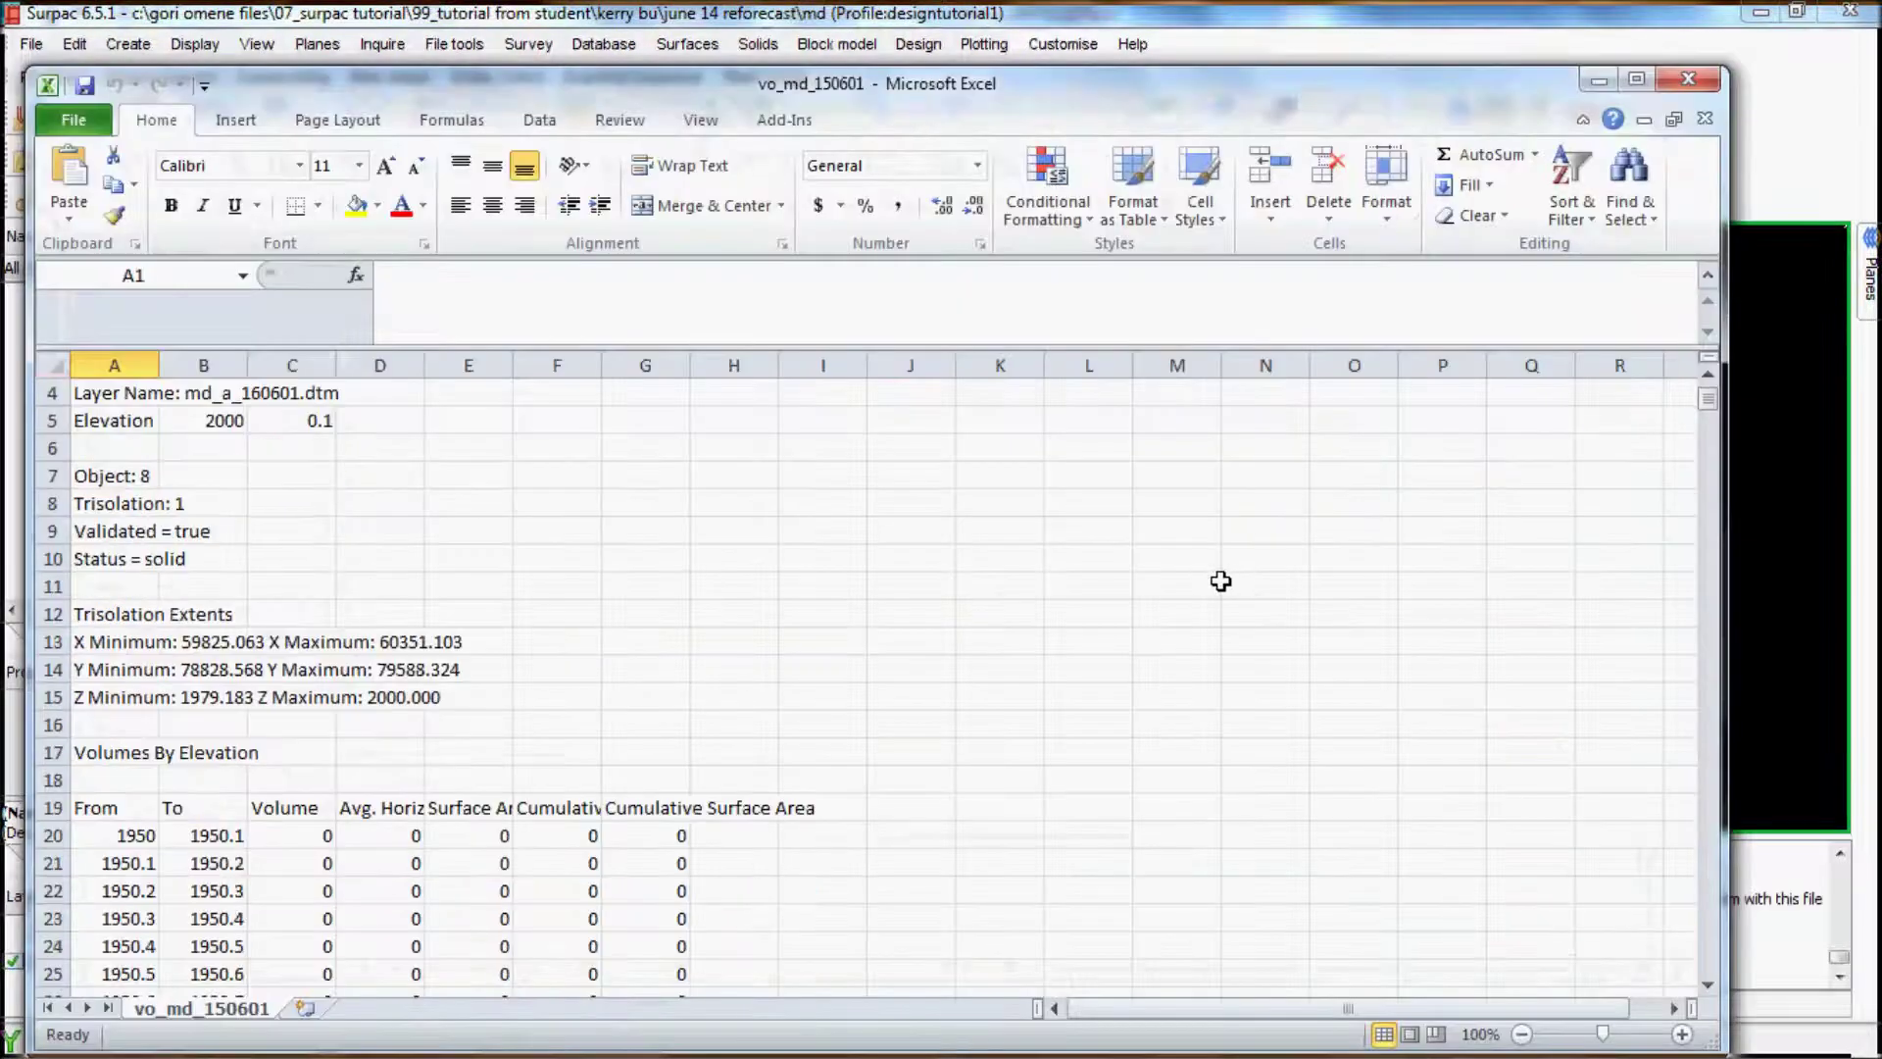
scroll(1221, 581, down, 20)
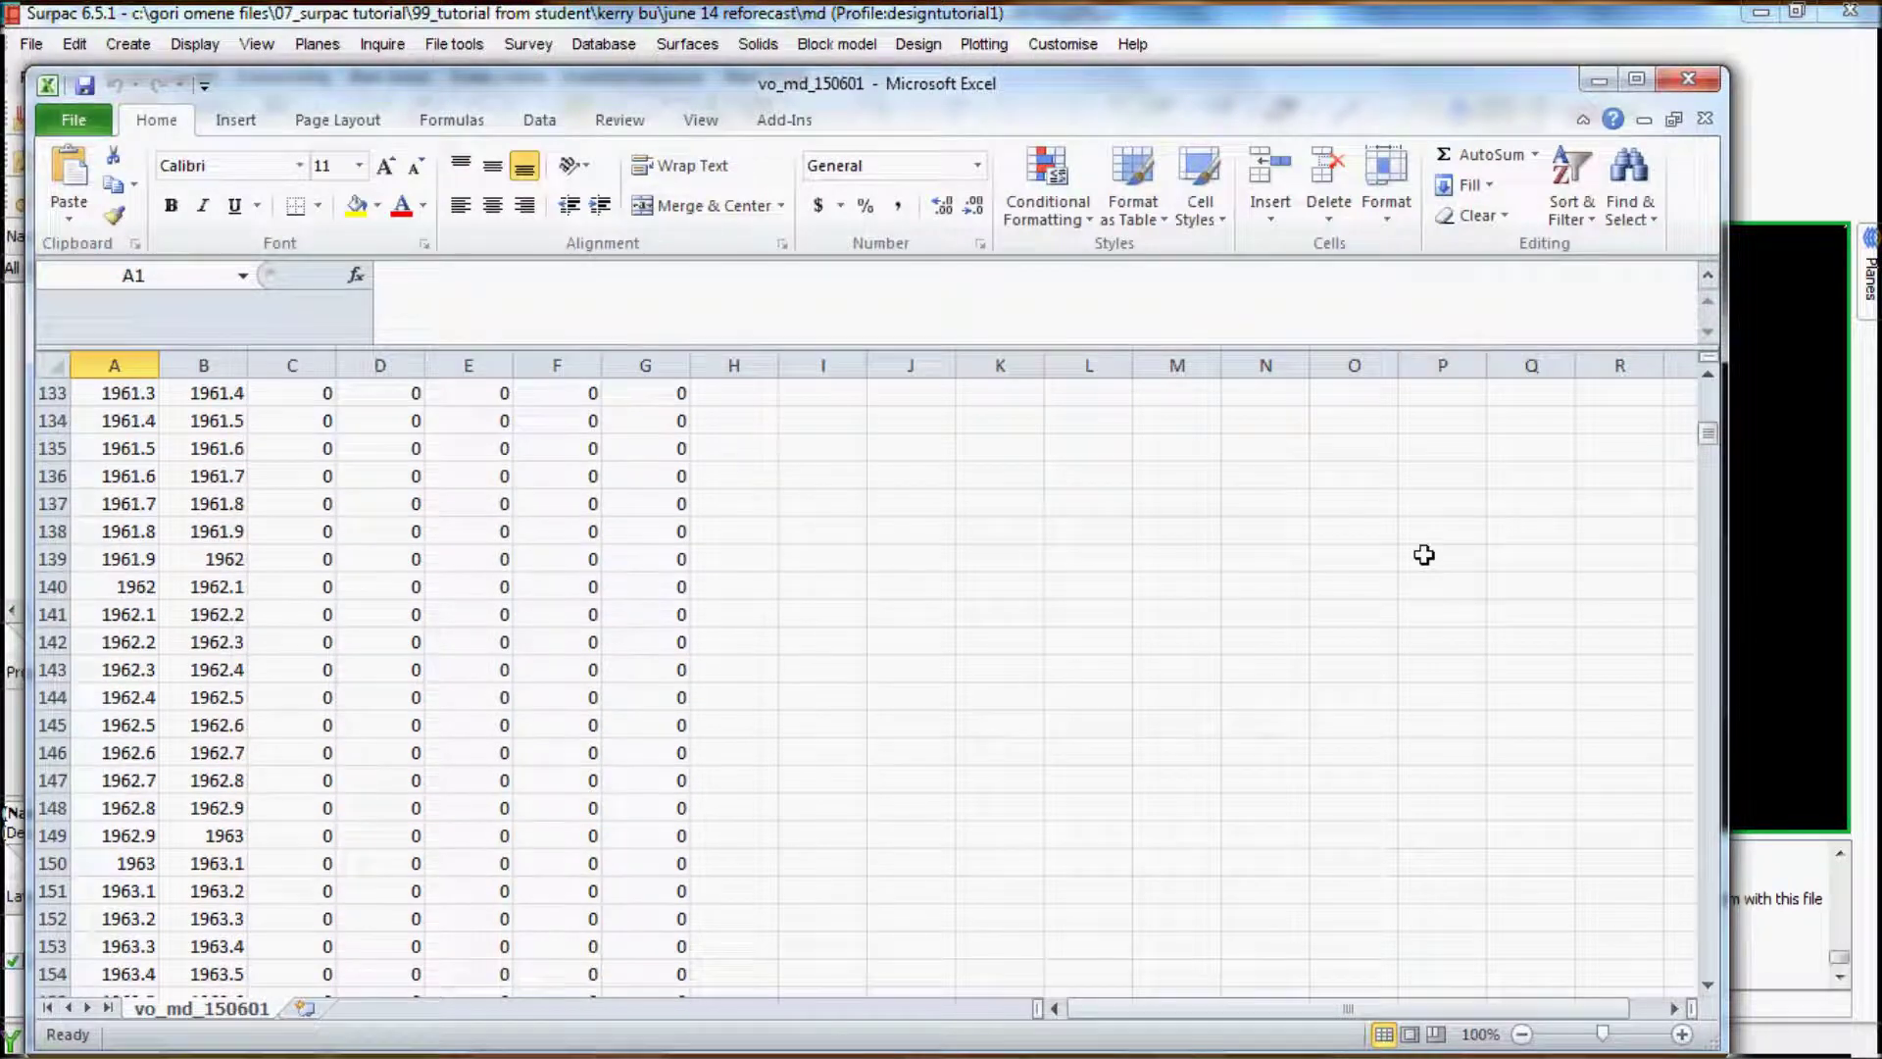
drag(1715, 434, 1686, 843)
scroll(858, 768, down, 14)
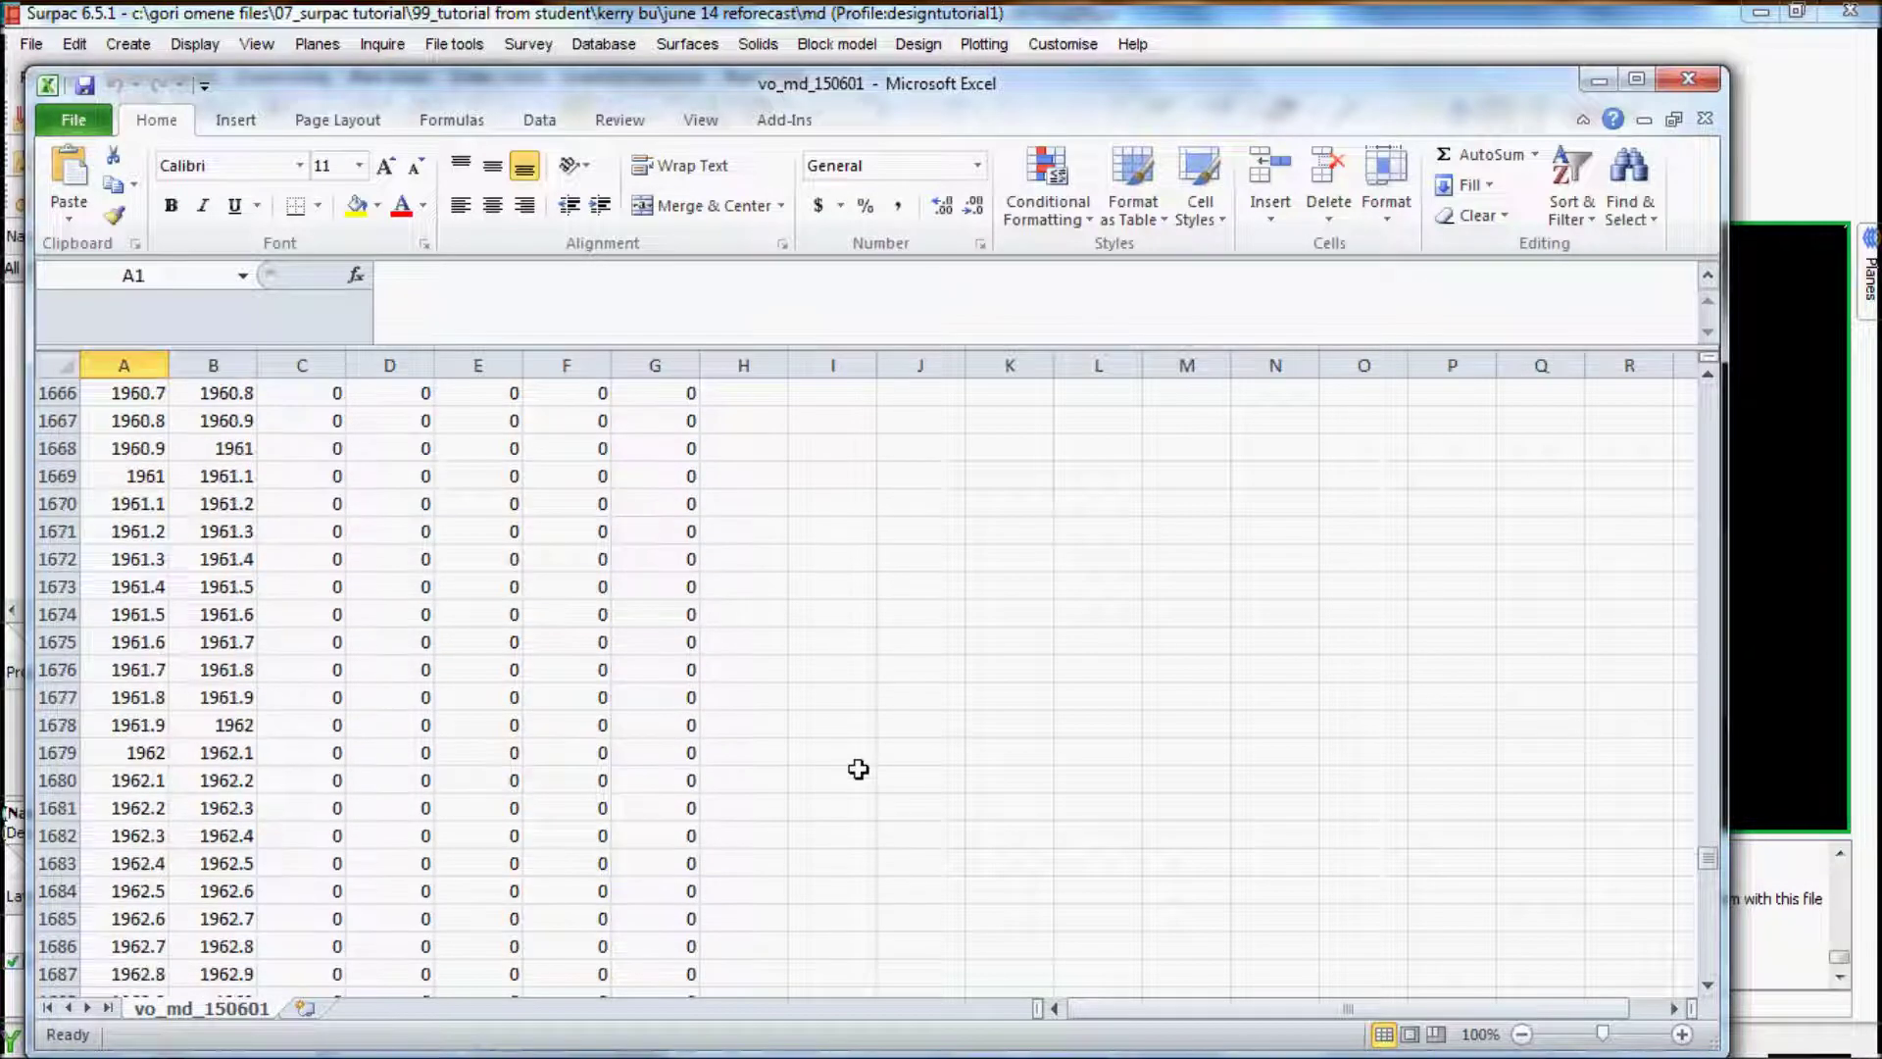
scroll(213, 595, up, 20)
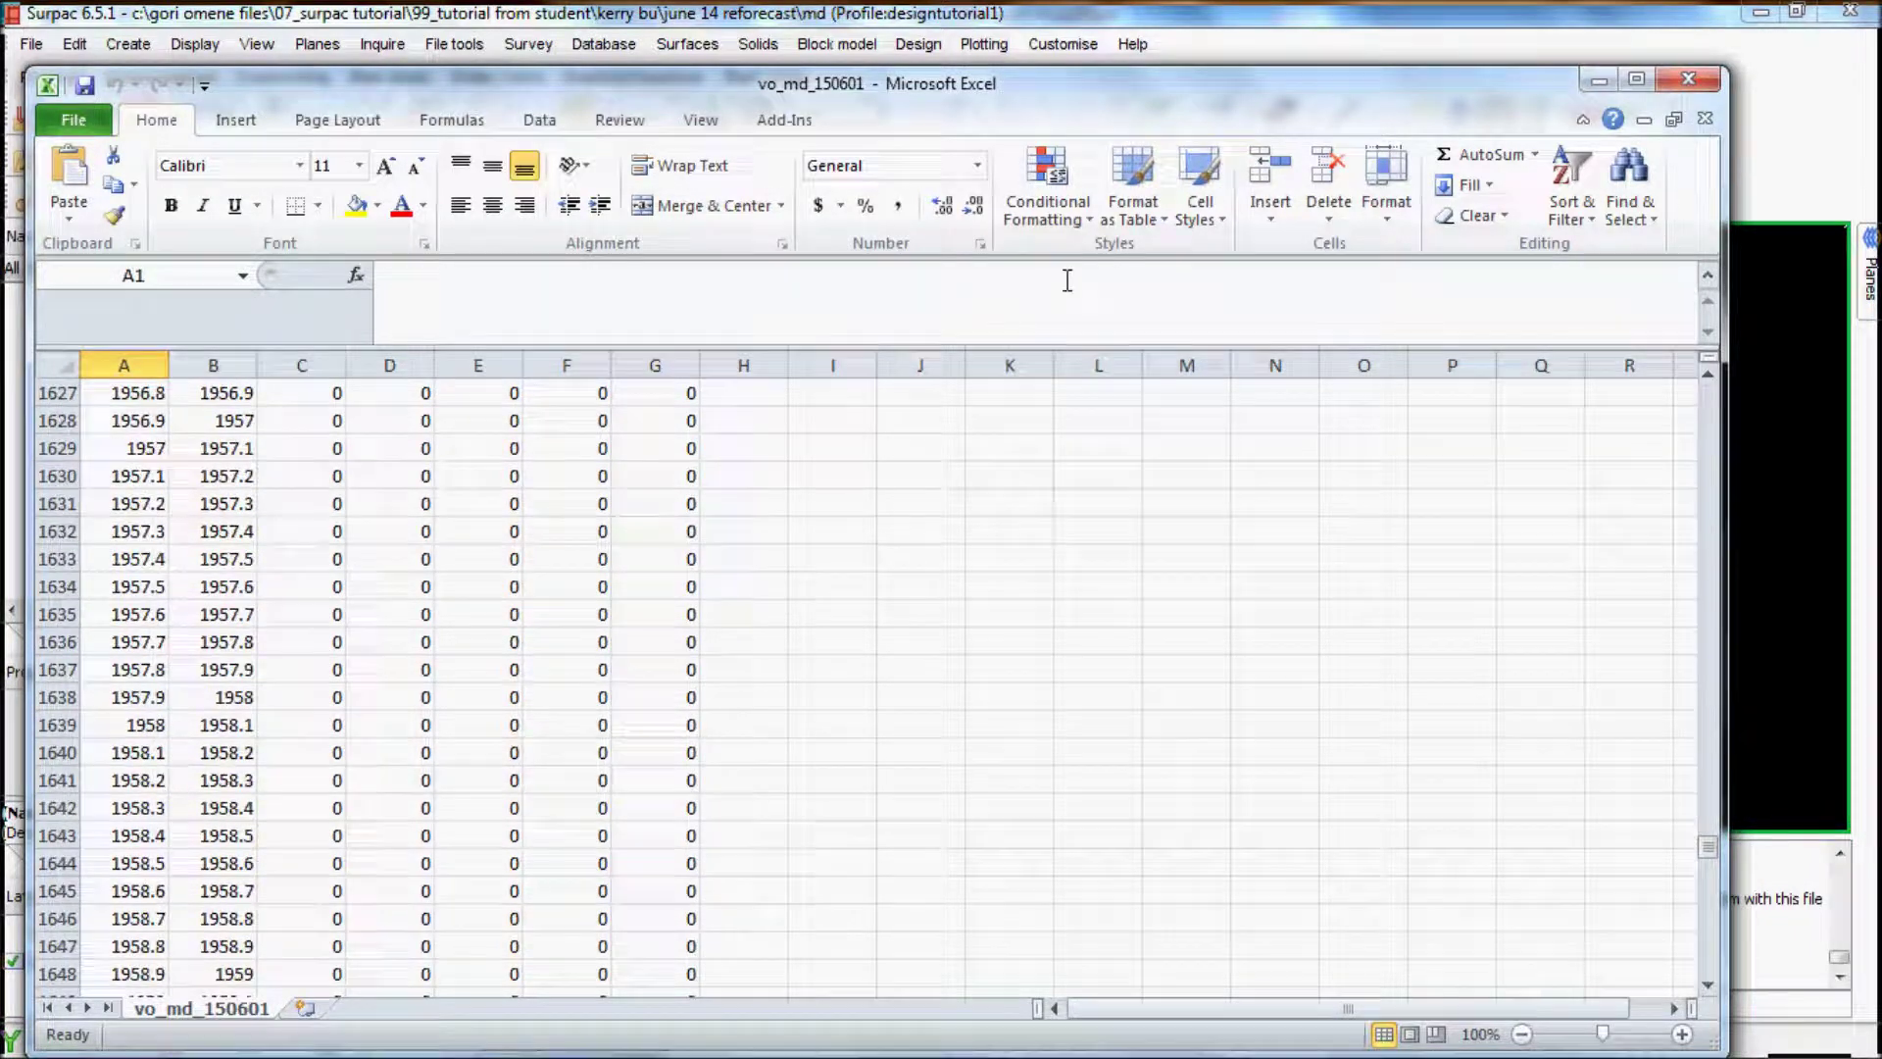
click(1701, 86)
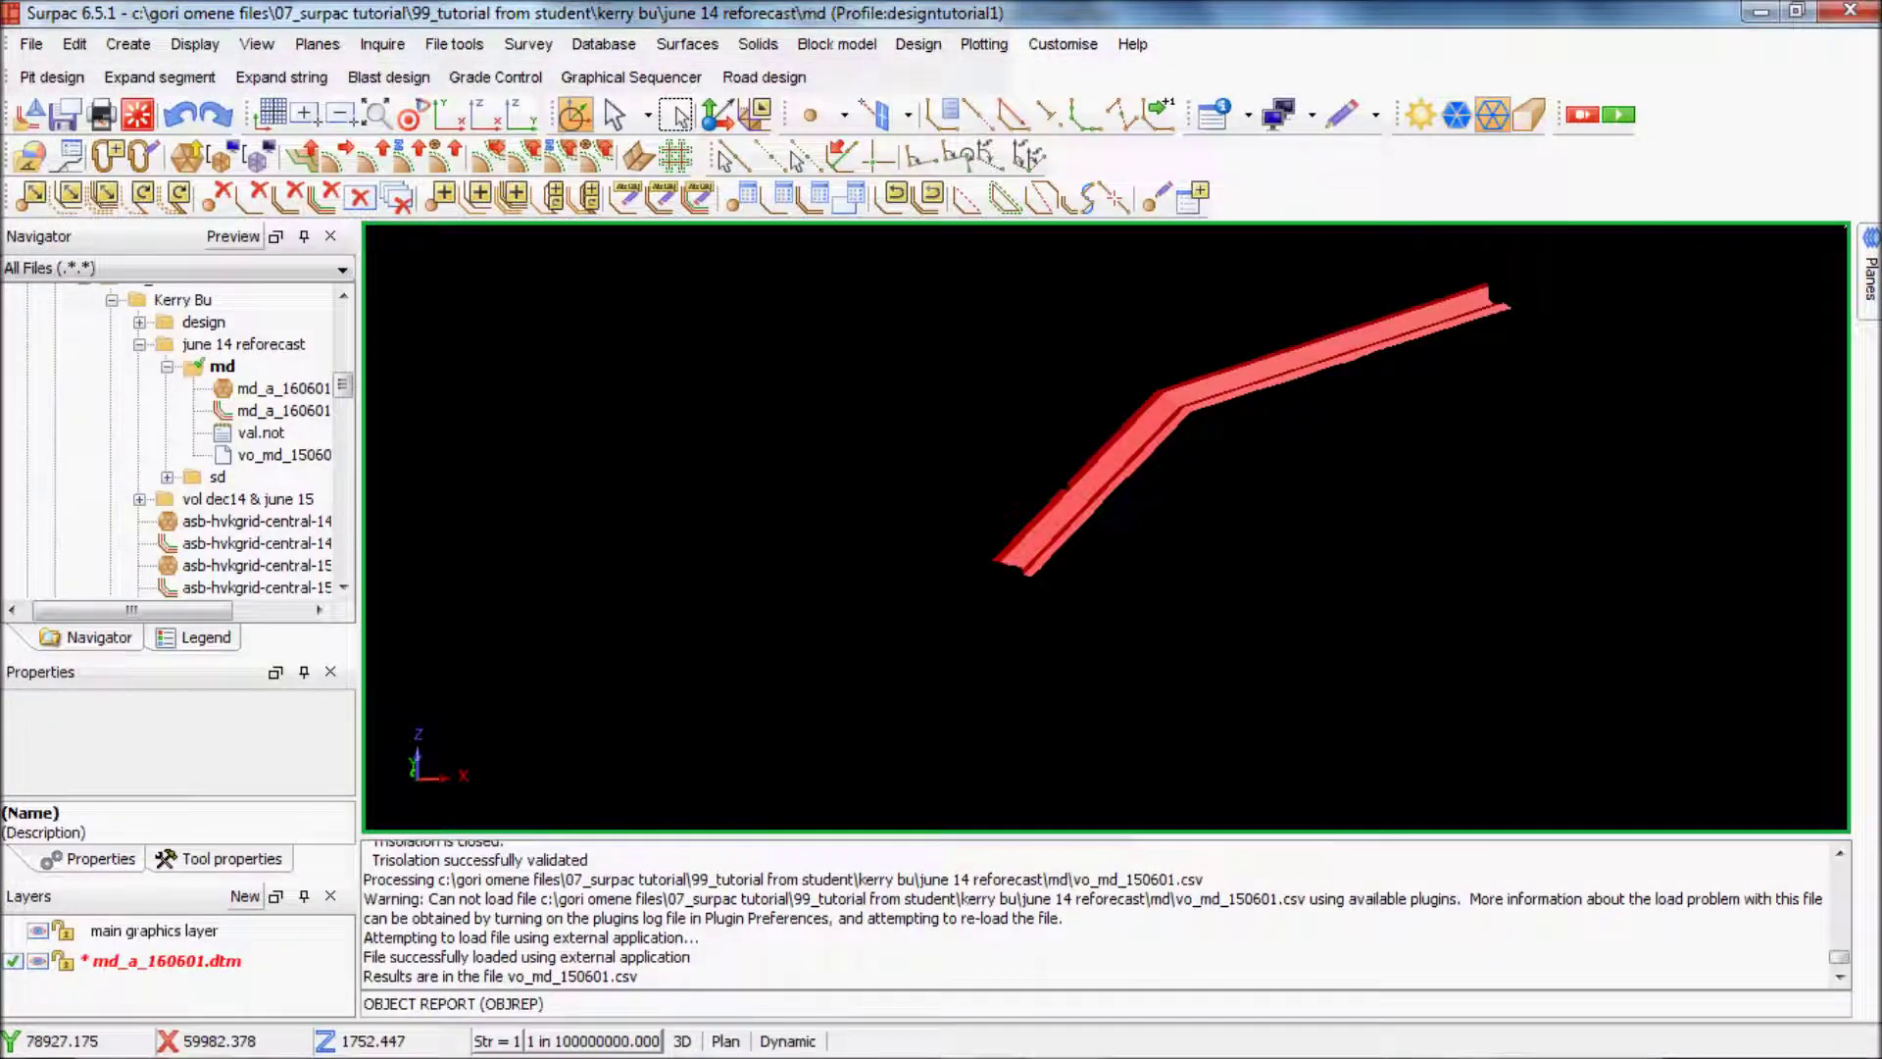